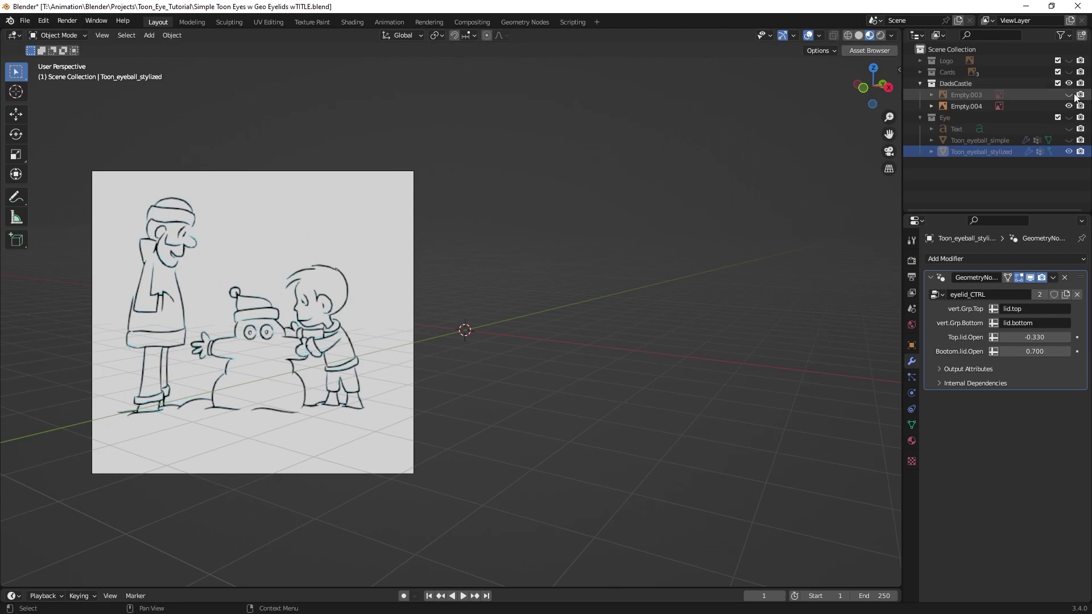
- Show the Empty.003 reference image, then swap the visible DadsCastle collection for the Eye collection with the stylized eyeball
{"action": "left_click", "coordinate": [1068, 94]}
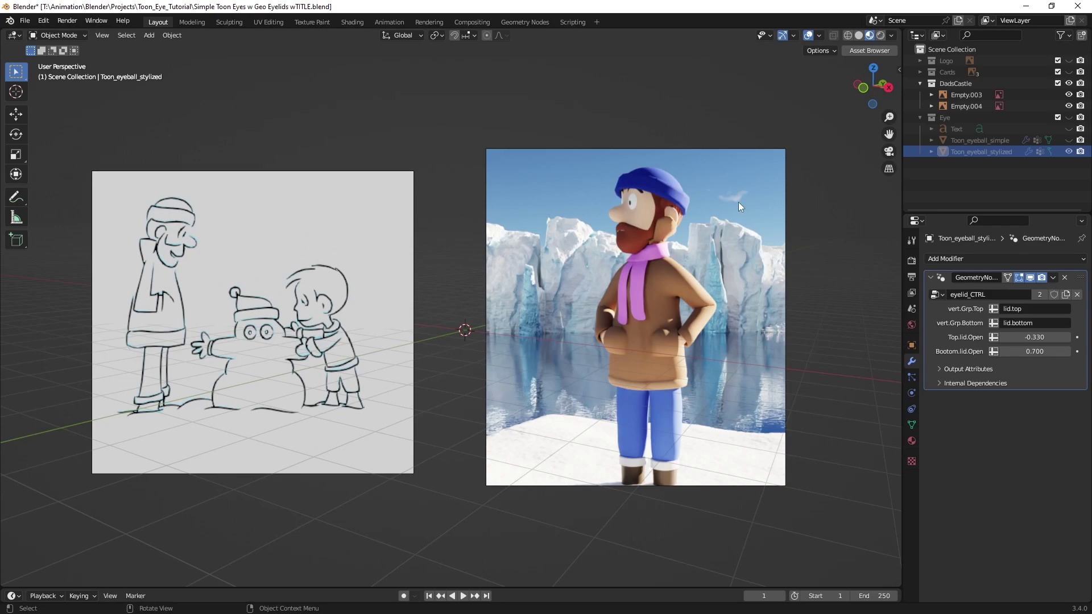
{"action": "left_click", "coordinate": [1068, 83]}
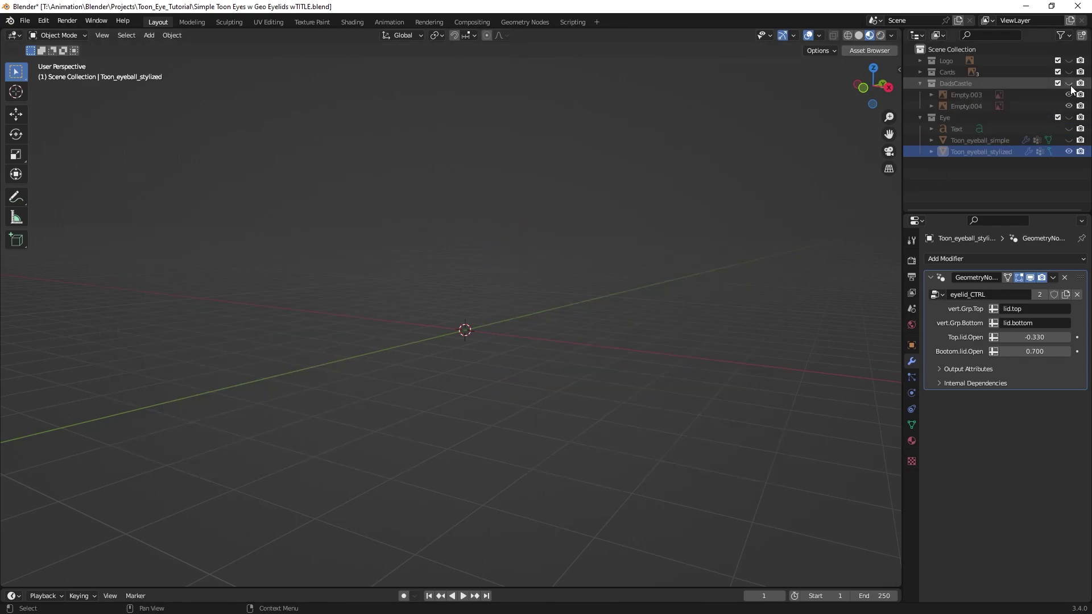
{"action": "left_click", "coordinate": [1068, 117]}
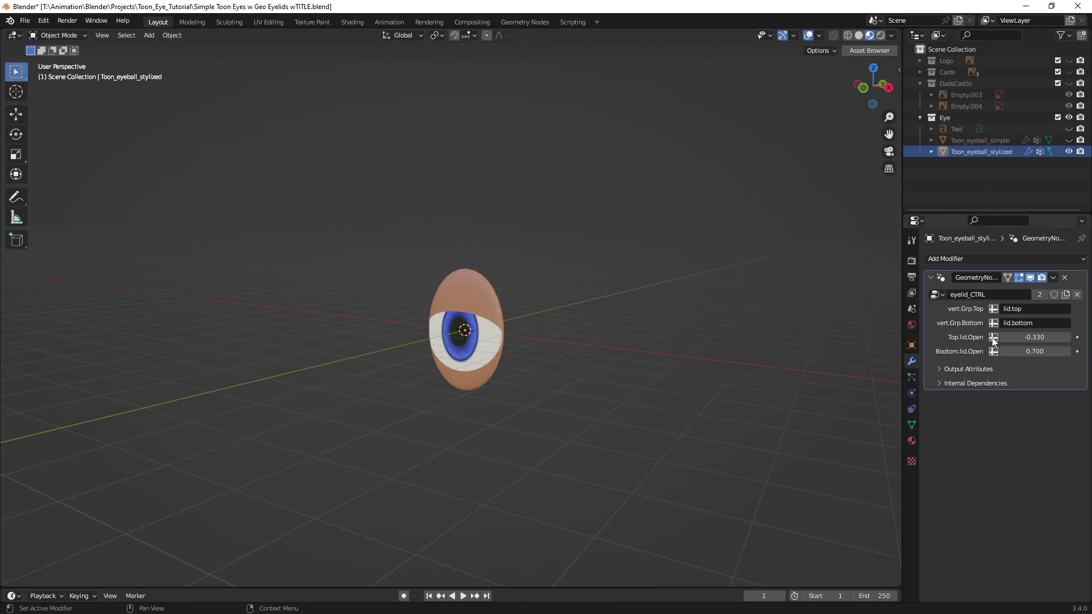
{"action": "mouse_move", "coordinate": [1015, 337]}
{"action": "left_mouse_down"}
{"action": "mouse_move", "coordinate": [1058, 338]}
{"action": "mouse_move", "coordinate": [1017, 338]}
{"action": "left_mouse_up"}
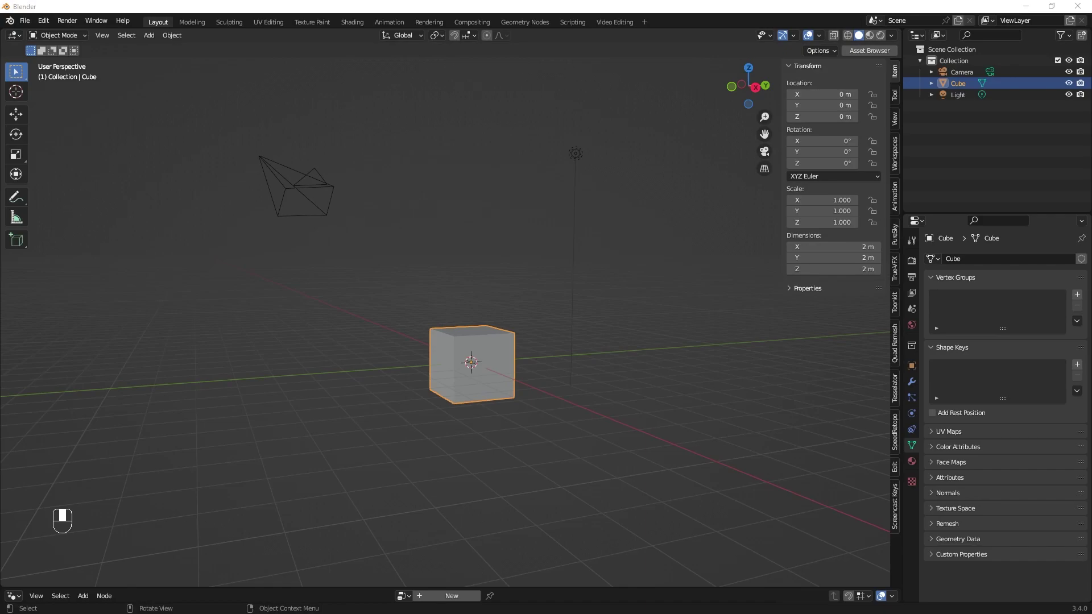
- Delete the default camera, cube and light from the new scene
{"action": "left_click", "coordinate": [224, 125]}
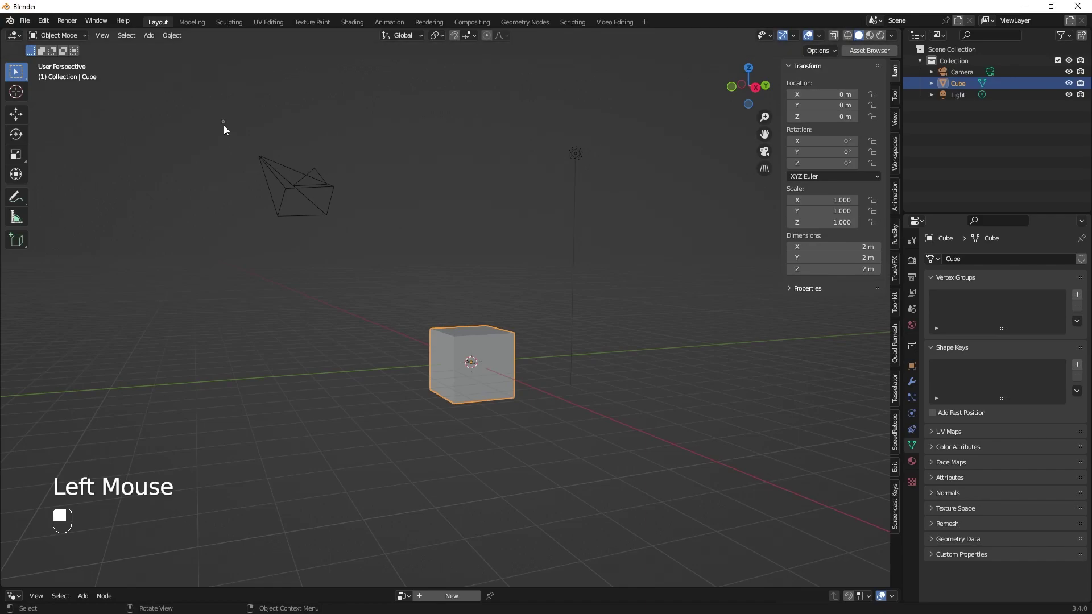
{"action": "left_click_drag", "start_coordinate": [222, 120], "coordinate": [659, 442]}
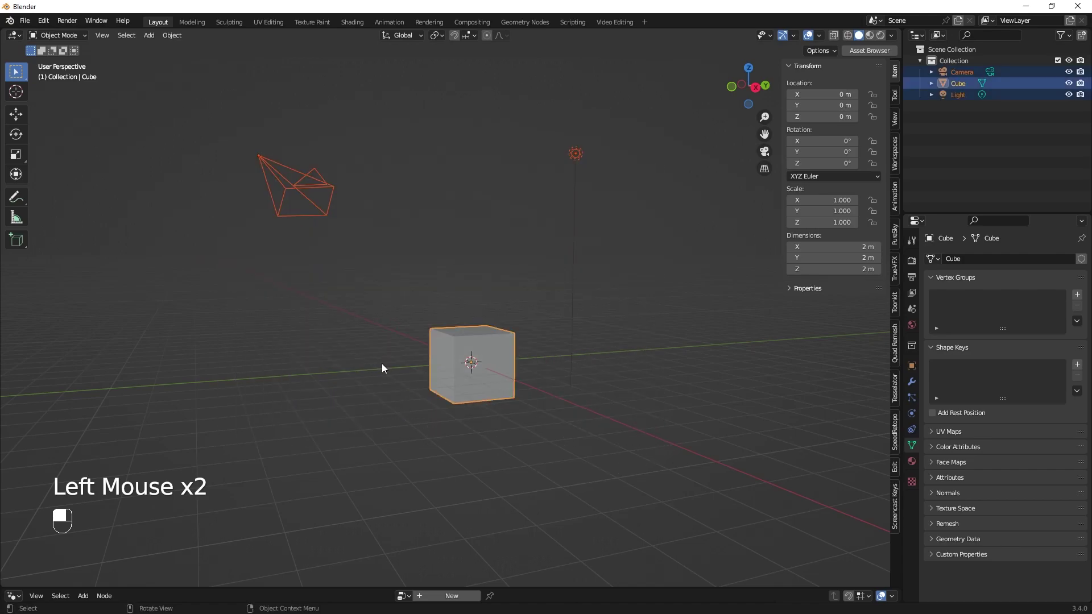
{"action": "key", "text": "Delete"}
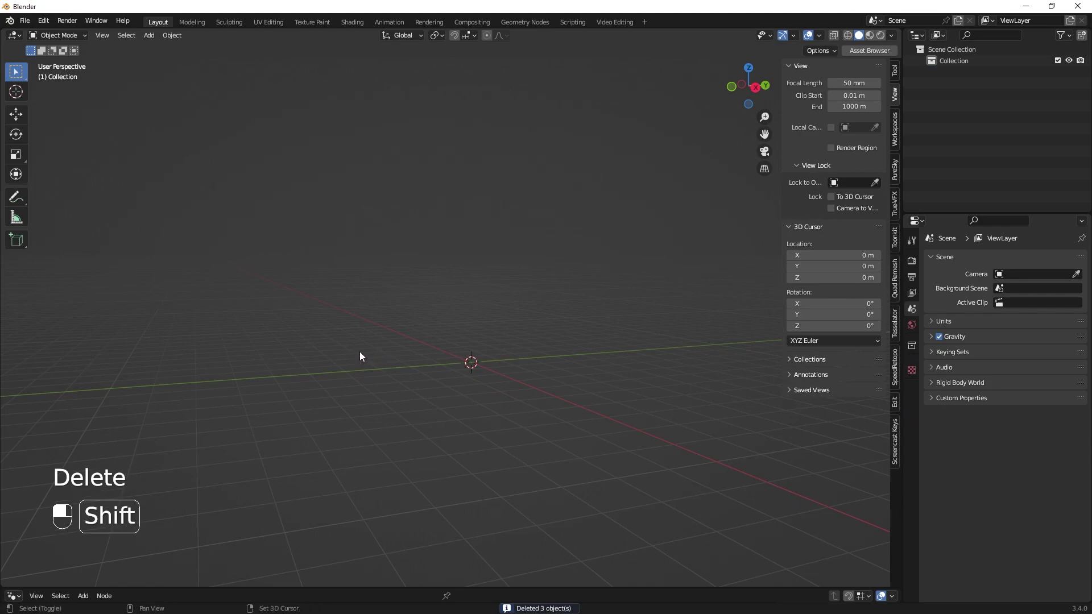
- Add a UV sphere mesh at the world origin
{"action": "key", "text": "shift+a"}
{"action": "mouse_move", "coordinate": [358, 353]}
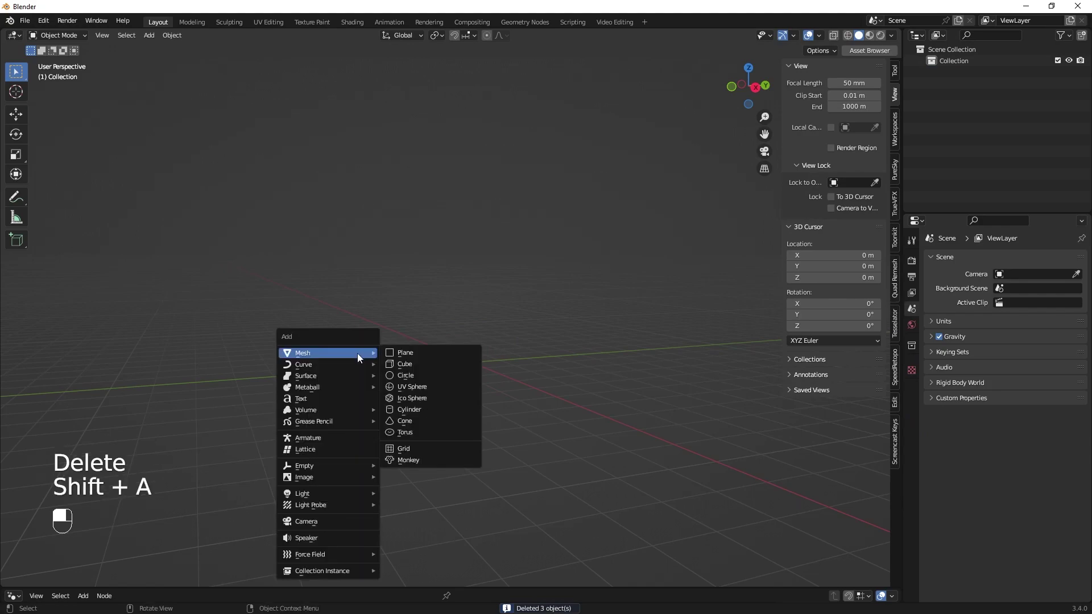
{"action": "left_click", "coordinate": [402, 388]}
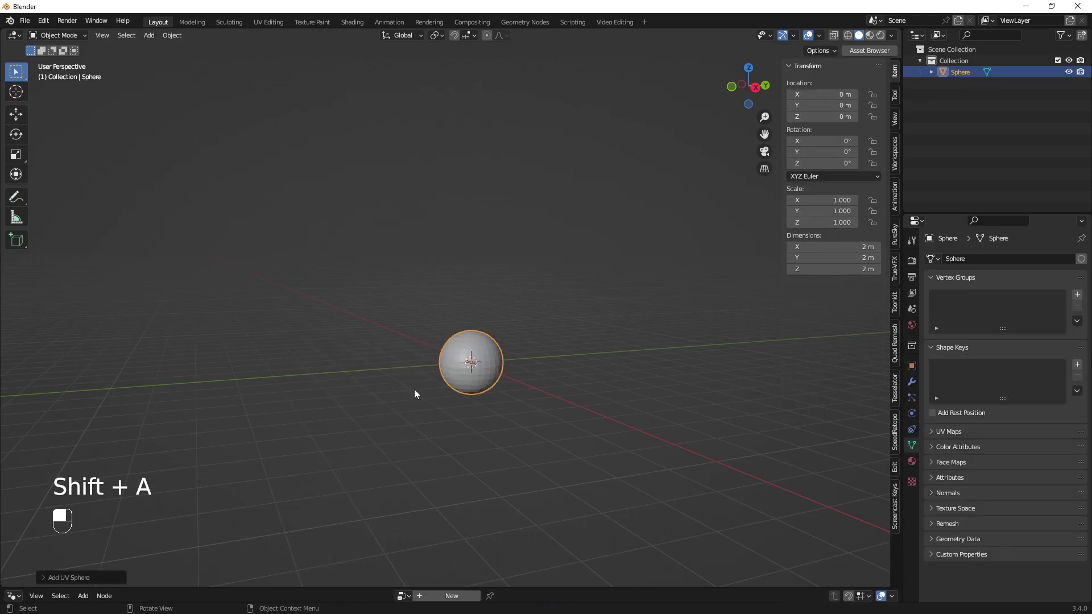
{"action": "middle_click_drag", "start_coordinate": [415, 413], "coordinate": [381, 319], "text": "ctrl"}
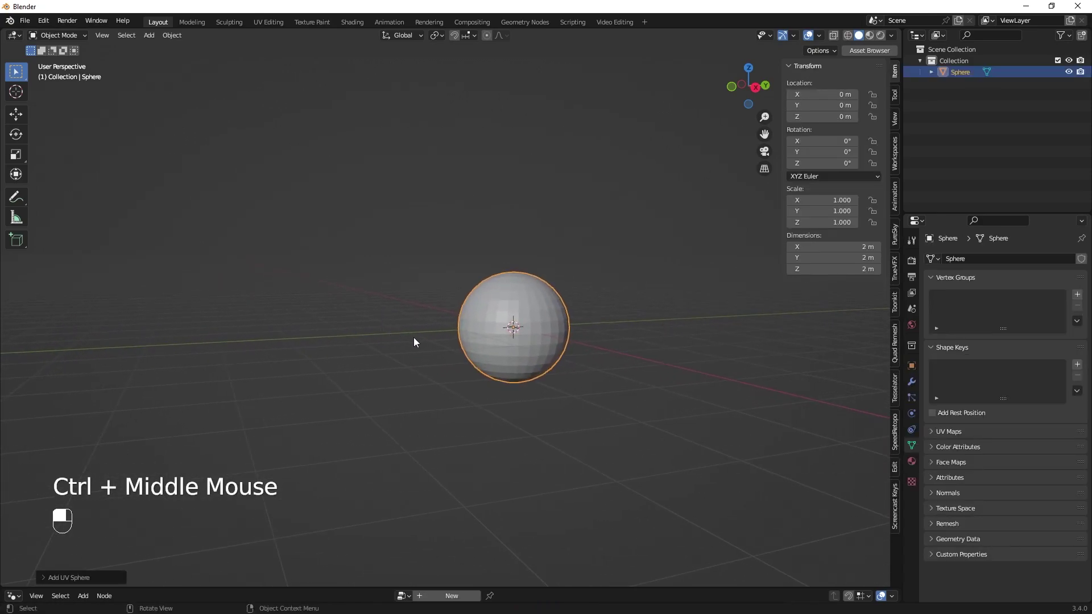
- Rename the sphere object as Toon_eyeball
{"action": "double_click", "coordinate": [957, 70]}
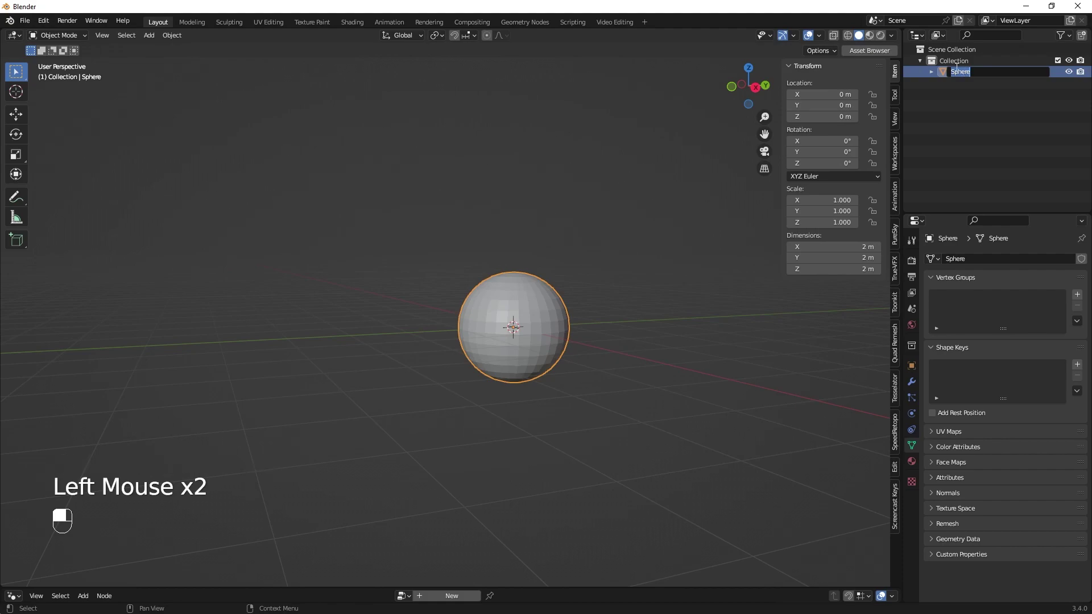
{"action": "type", "text": "Teon_"}
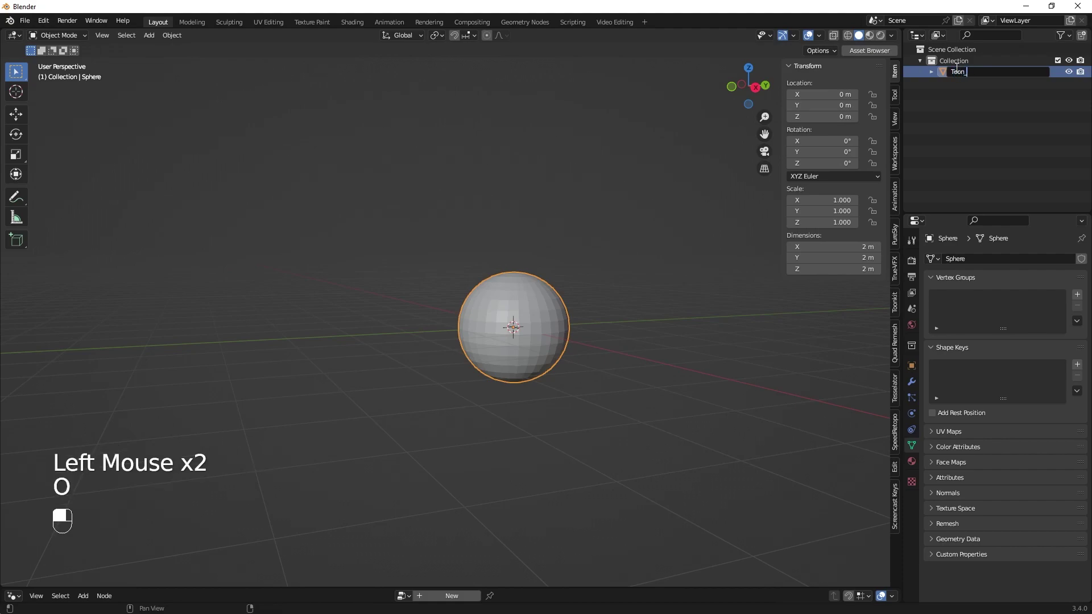
{"action": "type", "text": "eyeball"}
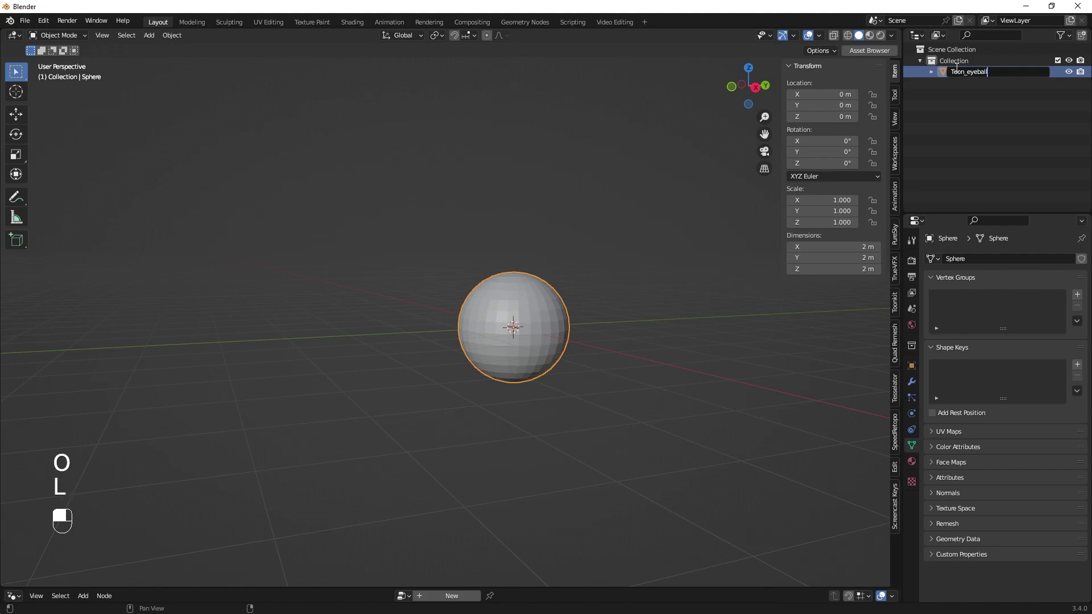
{"action": "key", "text": "Return"}
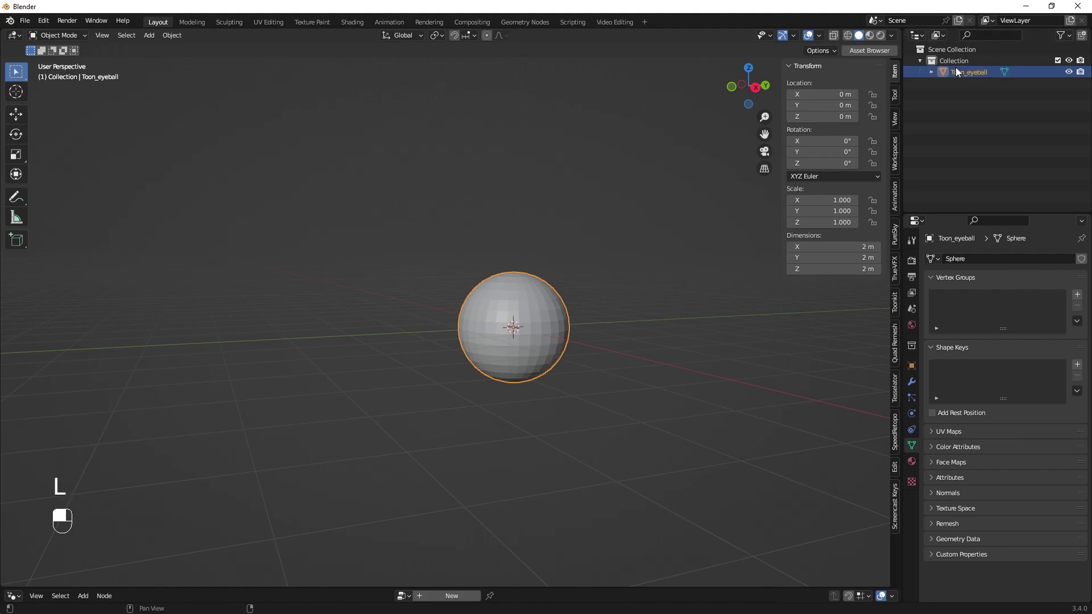
- Annotate the sphere by circling its upper pole and drawing an arrow away from its front side
{"action": "left_click", "coordinate": [15, 197]}
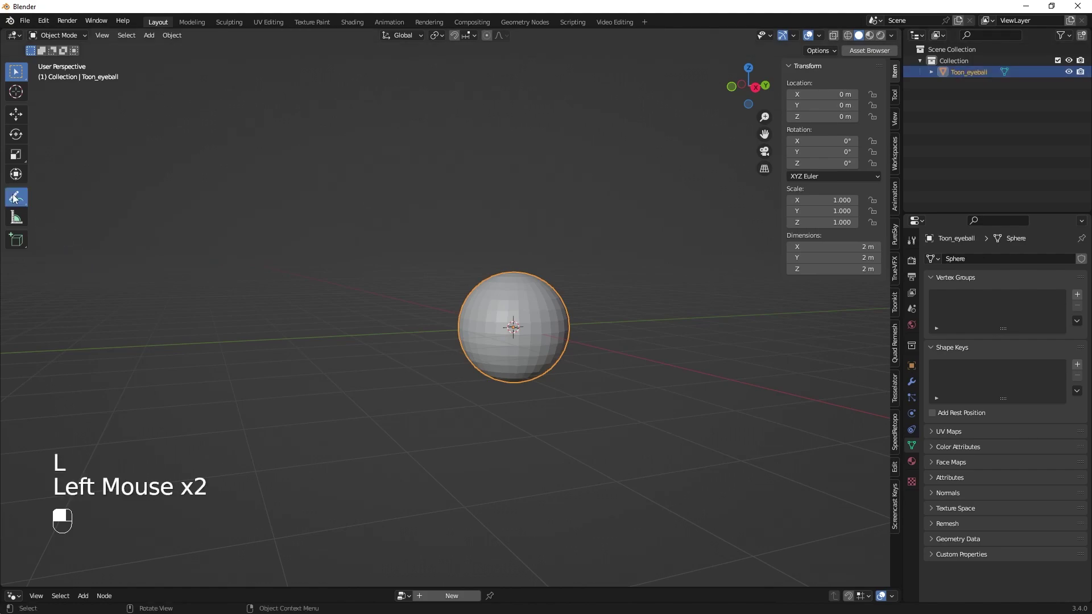
{"action": "mouse_move", "coordinate": [501, 268]}
{"action": "left_mouse_down"}
{"action": "mouse_move", "coordinate": [516, 258]}
{"action": "mouse_move", "coordinate": [524, 291]}
{"action": "left_mouse_up"}
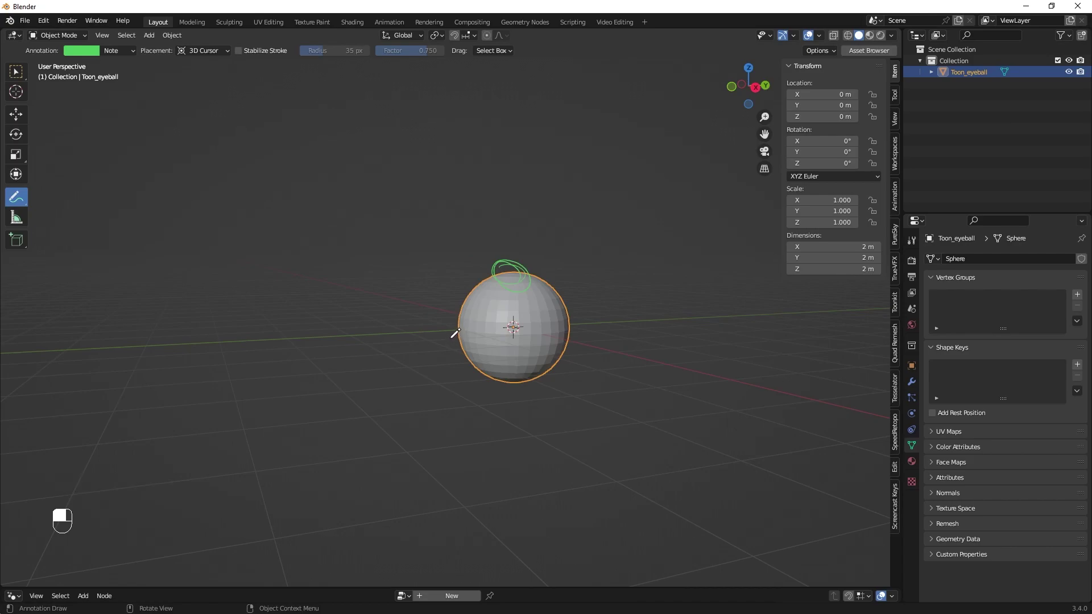
{"action": "mouse_move", "coordinate": [440, 328]}
{"action": "left_mouse_down"}
{"action": "mouse_move", "coordinate": [368, 334]}
{"action": "mouse_move", "coordinate": [405, 343]}
{"action": "left_mouse_up"}
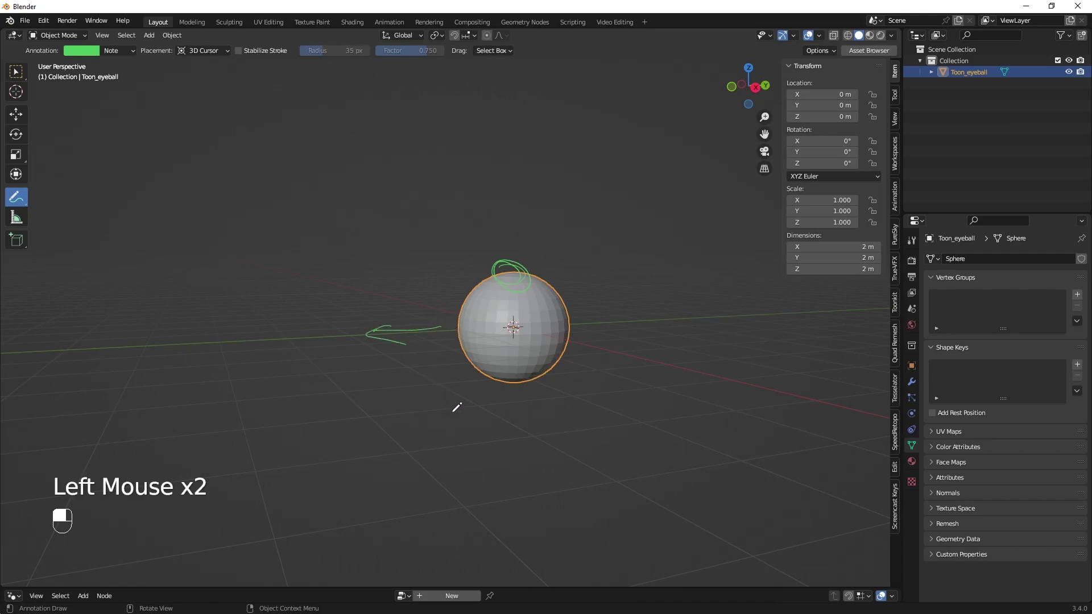
{"action": "left_click_drag", "start_coordinate": [445, 306], "coordinate": [590, 348]}
- Switch to the front orthographic view and erase the green annotation strokes around the sphere
{"action": "key", "text": "KP_1"}
{"action": "middle_click_drag", "start_coordinate": [428, 387], "coordinate": [702, 324], "text": "shift"}
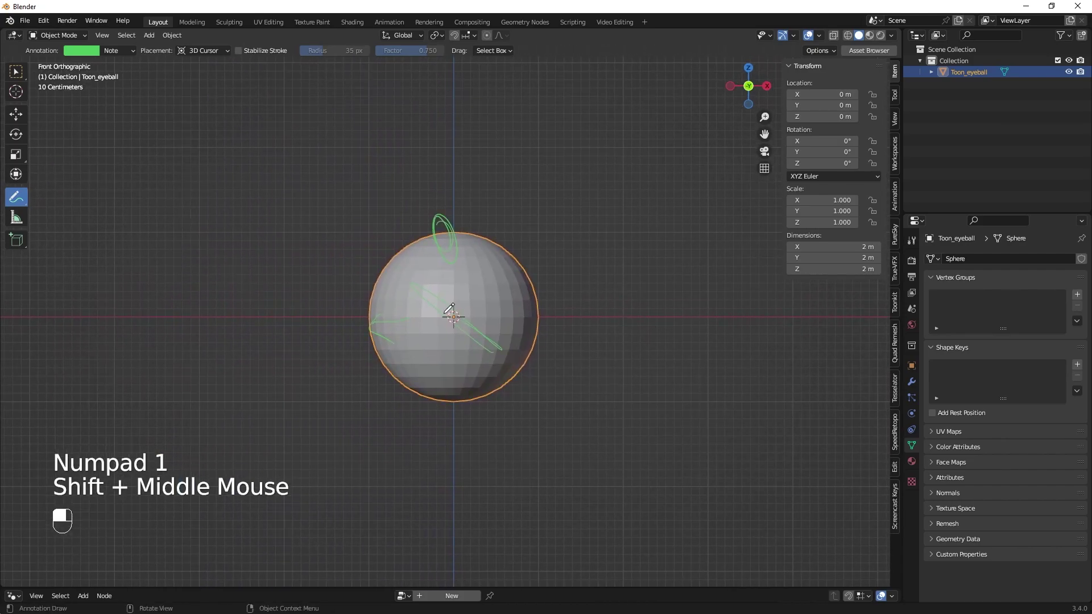
{"action": "left_click", "coordinate": [16, 196]}
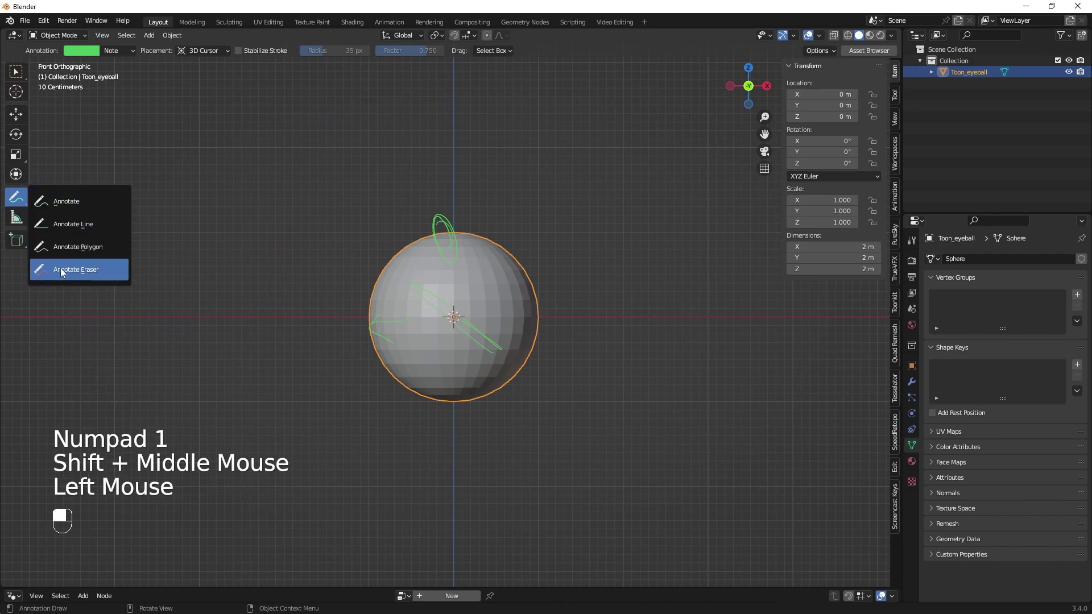
{"action": "left_click", "coordinate": [85, 271]}
{"action": "mouse_move", "coordinate": [435, 215]}
{"action": "left_mouse_down"}
{"action": "mouse_move", "coordinate": [431, 254]}
{"action": "mouse_move", "coordinate": [475, 324]}
{"action": "mouse_move", "coordinate": [368, 320]}
{"action": "left_mouse_up"}
{"action": "left_click_drag", "start_coordinate": [16, 196], "coordinate": [40, 200]}
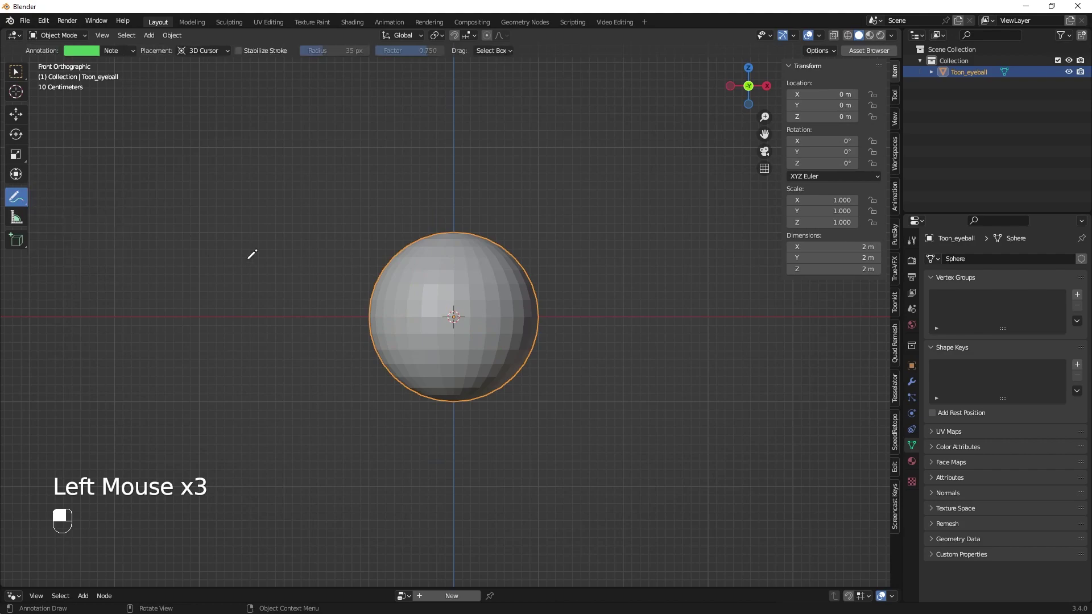
- Rotate the eyeball 90° about the global X axis so its pole faces the front
{"action": "key", "text": "r"}
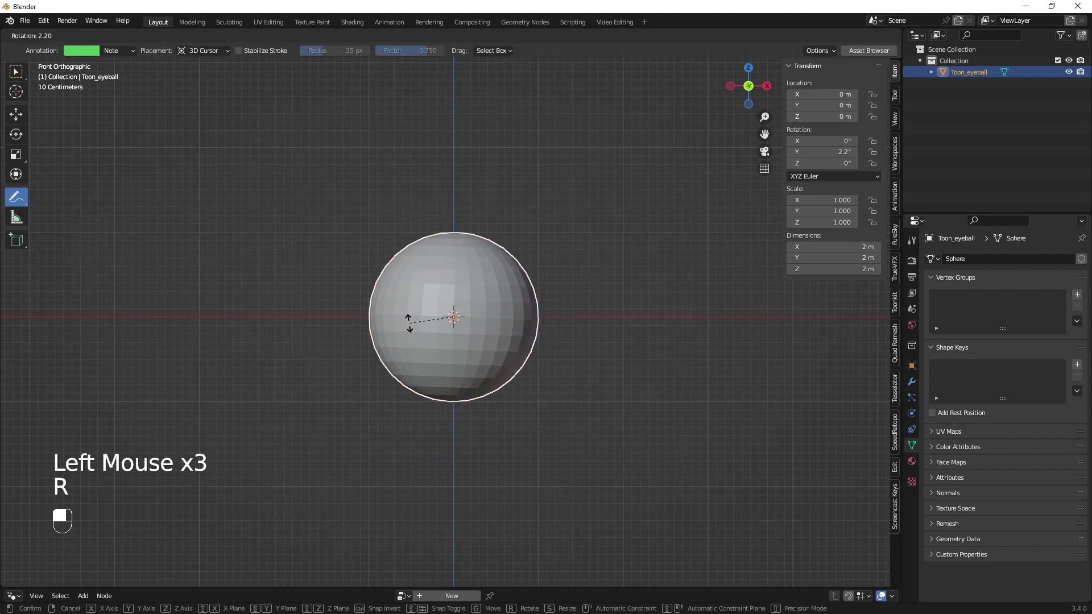
{"action": "type", "text": "x"}
{"action": "type", "text": "90"}
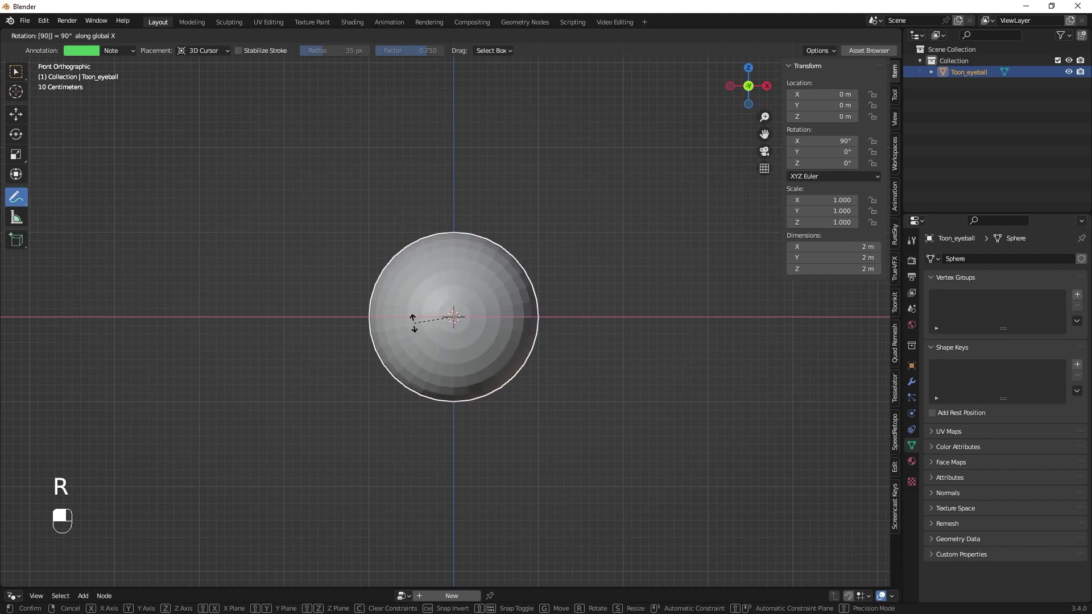
{"action": "left_click", "coordinate": [414, 321]}
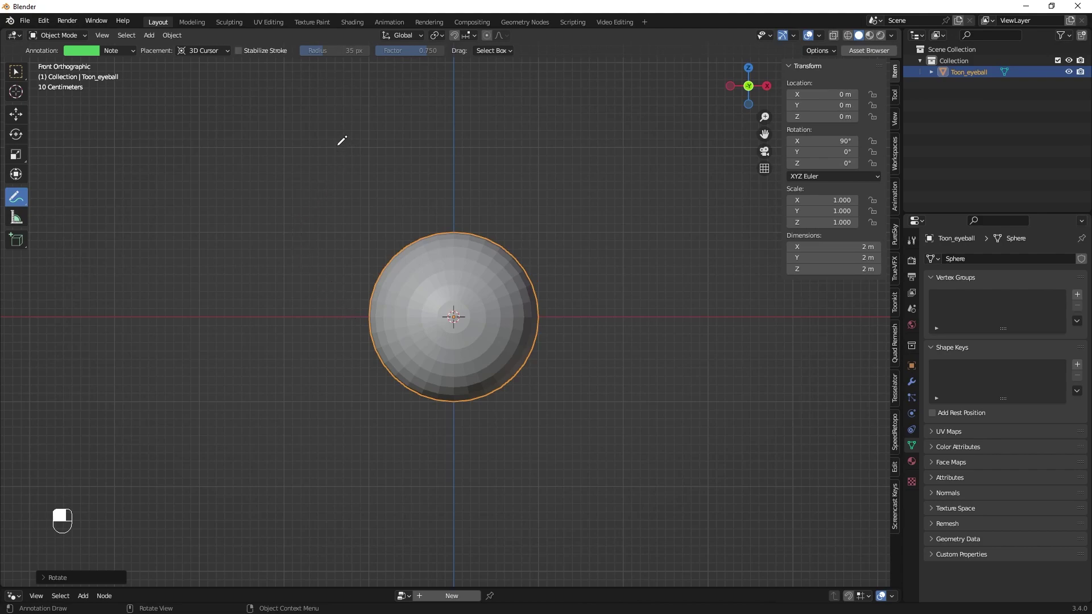
- Switch the viewport to material preview and append the eye_stylized and Simple_Toon_Eye materials from the Geo Eyelids blend file
{"action": "left_click", "coordinate": [870, 36]}
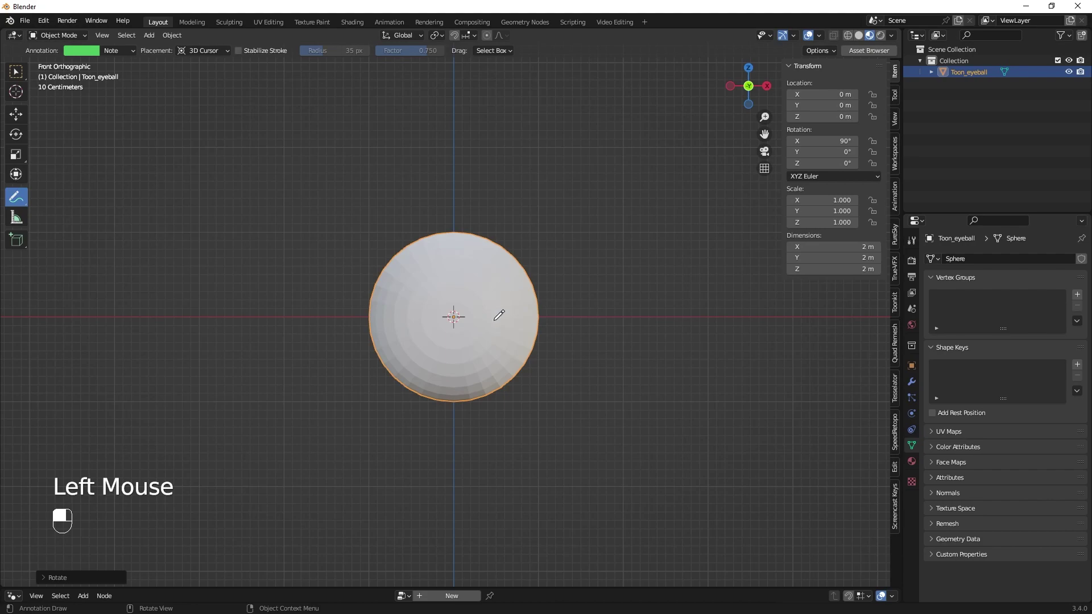
{"action": "left_click", "coordinate": [26, 24]}
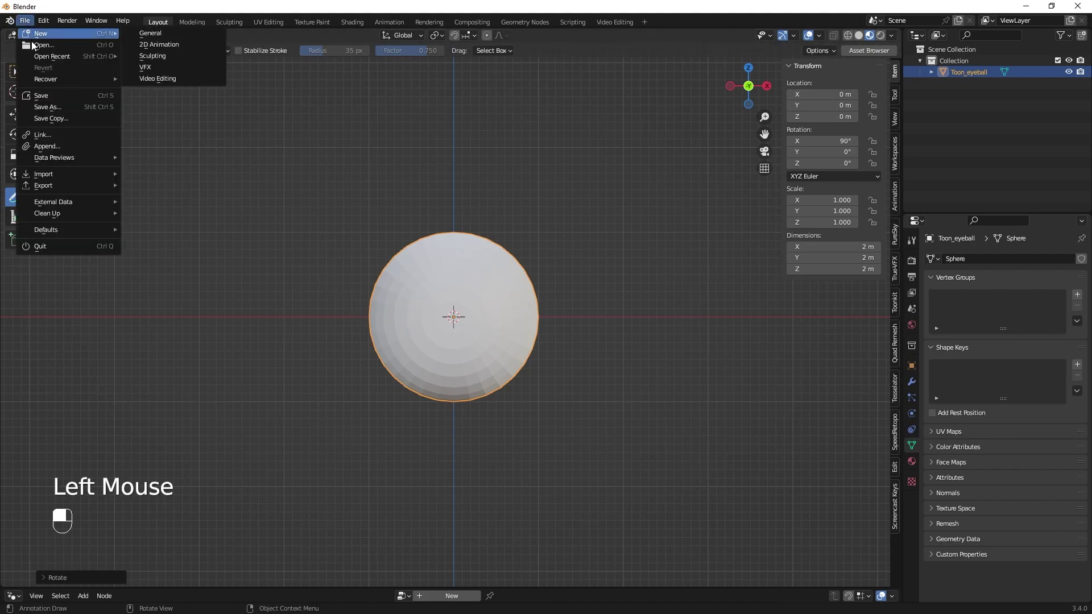
{"action": "left_click", "coordinate": [50, 147]}
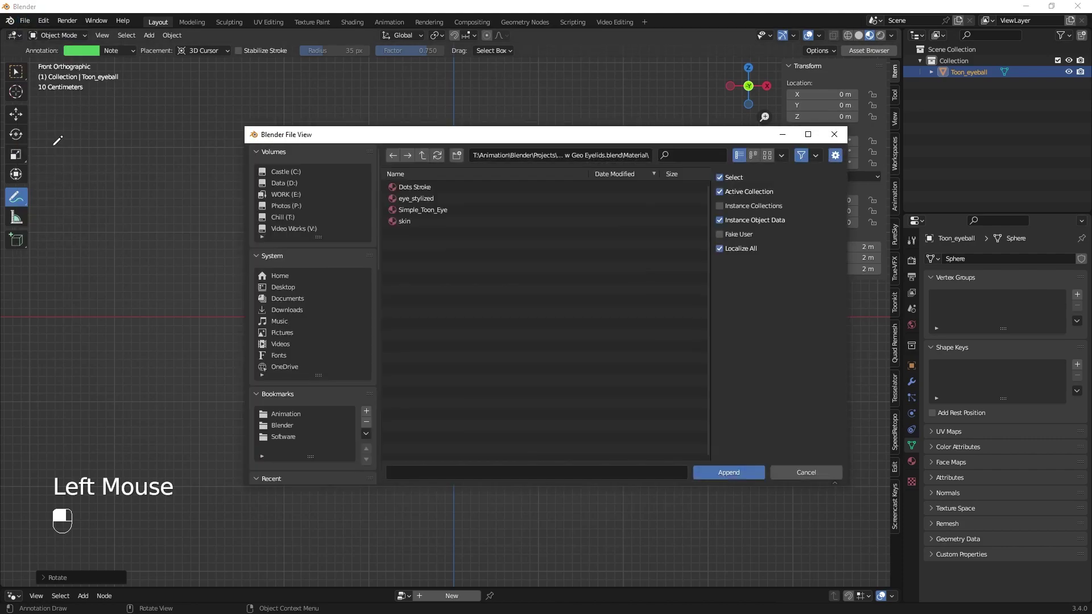
{"action": "left_click", "coordinate": [407, 199]}
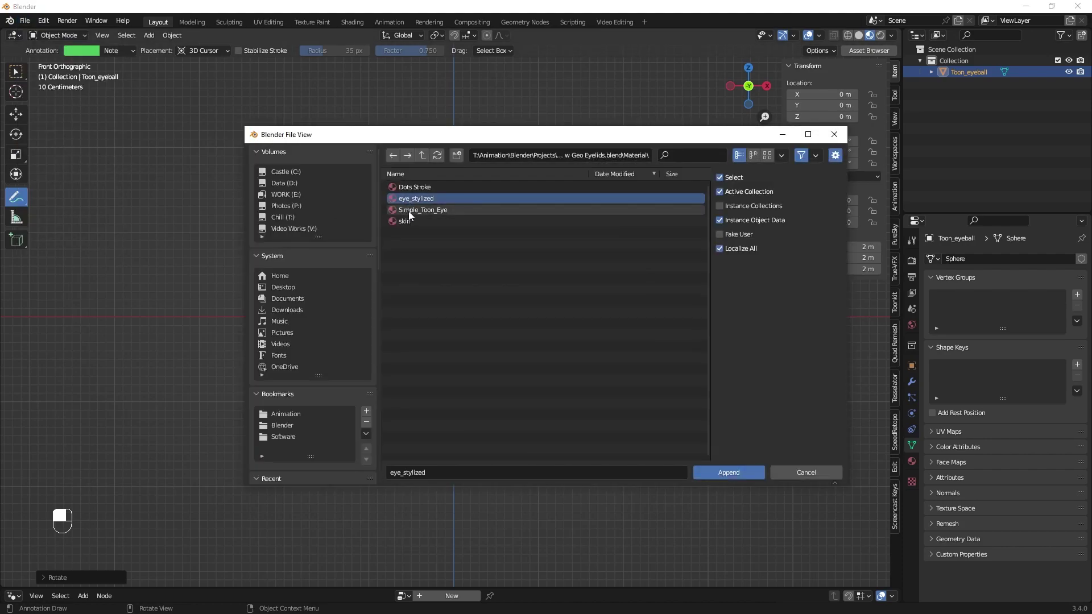
{"action": "left_click", "coordinate": [411, 211], "text": "ctrl"}
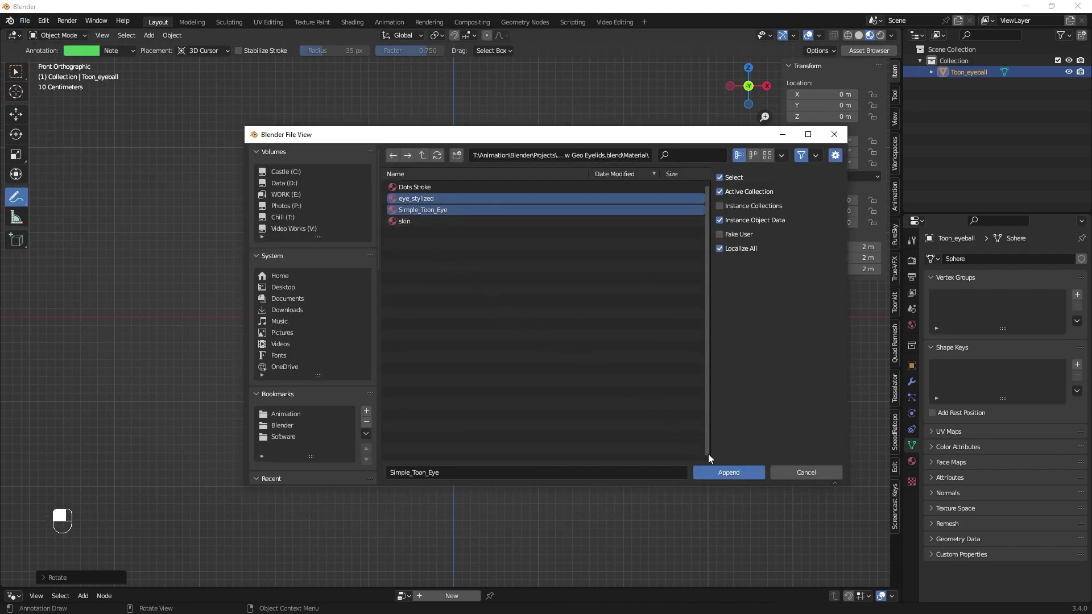
{"action": "left_click", "coordinate": [717, 472]}
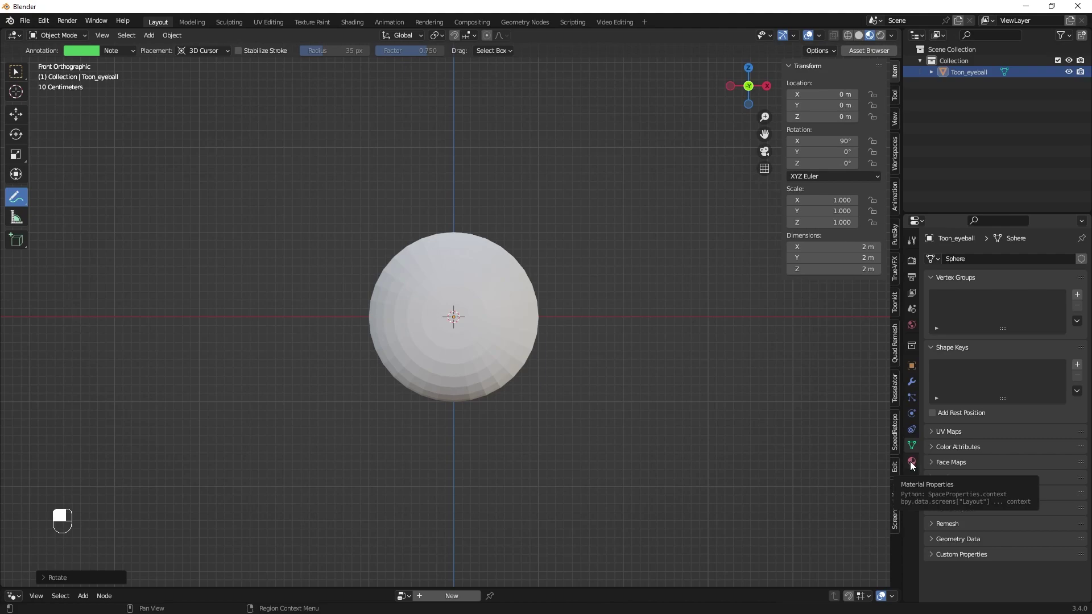
- Assign the Simple_Toon_Eye material to the eyeball
{"action": "left_click", "coordinate": [912, 462]}
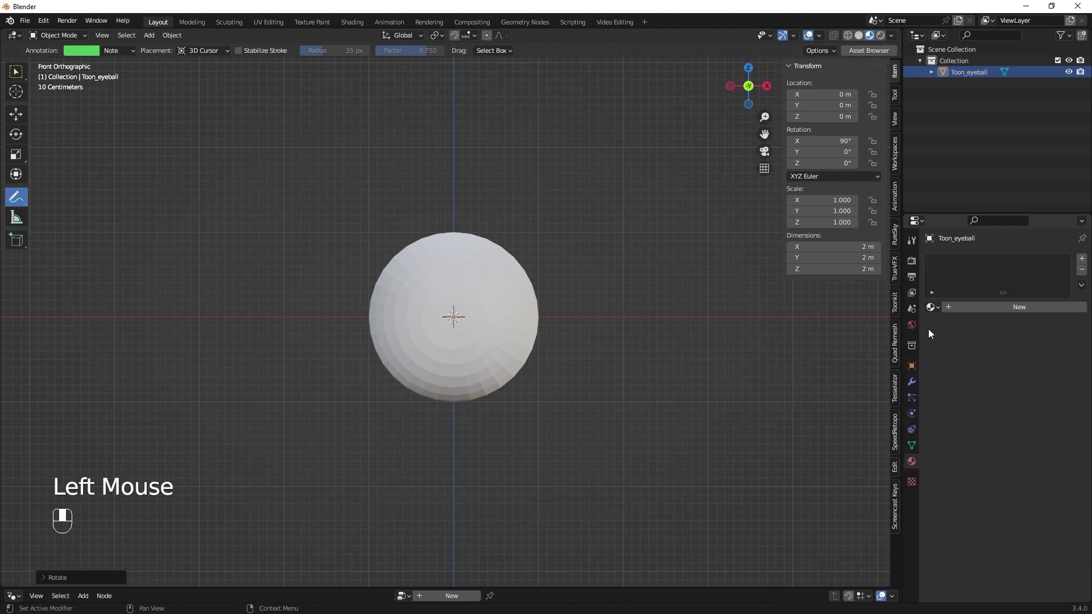
{"action": "left_click", "coordinate": [936, 308]}
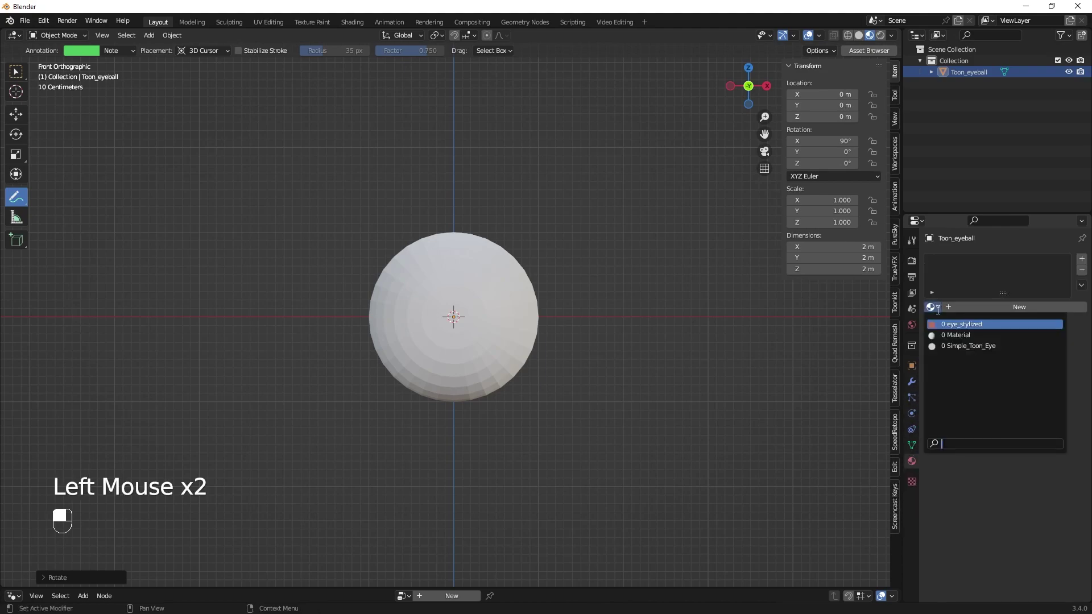
{"action": "left_click", "coordinate": [956, 347]}
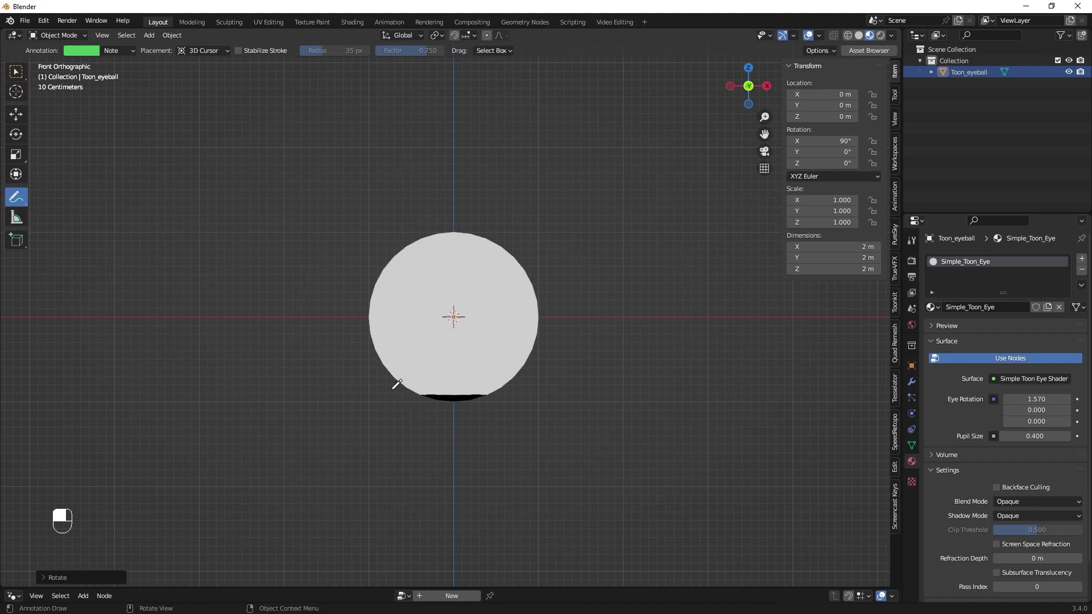
- Circle the black pupil at the eyeball's underside with a downward arrow, undo these annotations, and return to box selection
{"action": "mouse_move", "coordinate": [412, 401]}
{"action": "left_mouse_down"}
{"action": "mouse_move", "coordinate": [495, 381]}
{"action": "mouse_move", "coordinate": [439, 407]}
{"action": "mouse_move", "coordinate": [461, 445]}
{"action": "mouse_move", "coordinate": [446, 455]}
{"action": "left_mouse_up"}
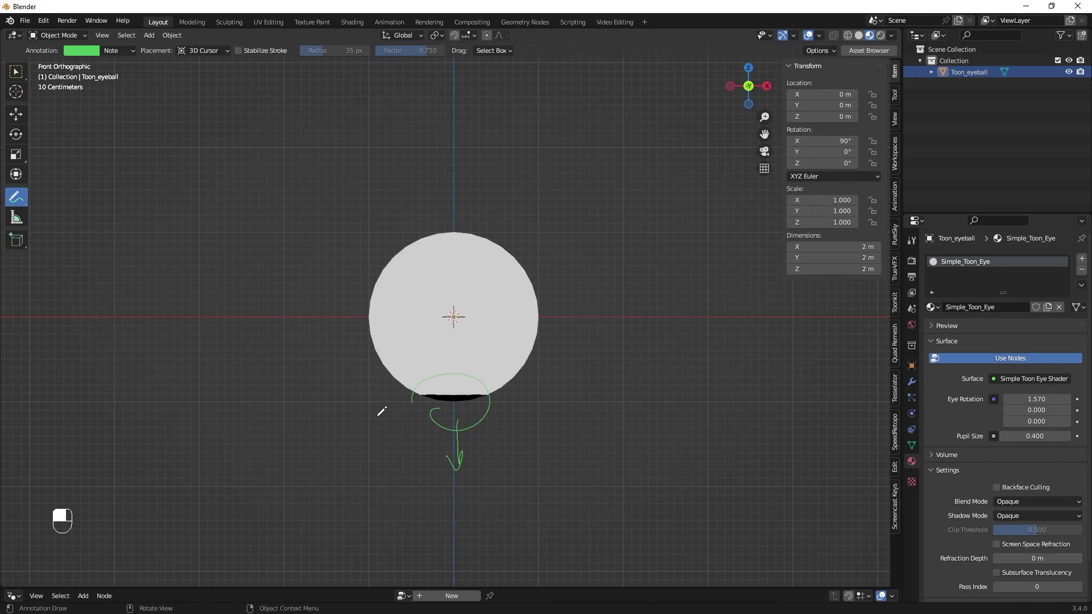
{"action": "key", "text": "ctrl+z"}
{"action": "key", "text": "ctrl+z"}
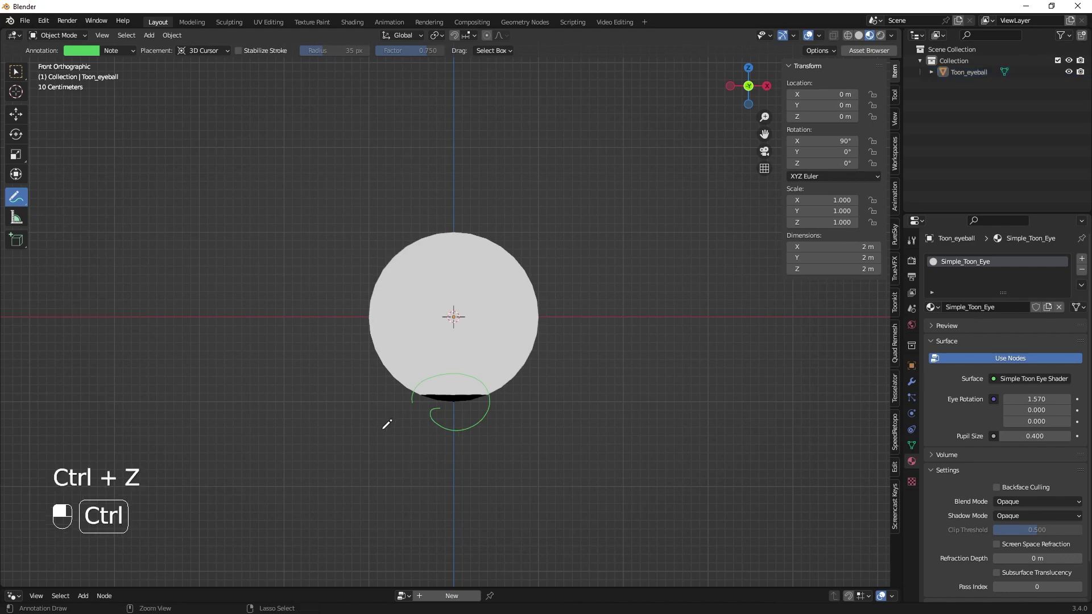
{"action": "left_click", "coordinate": [20, 74]}
{"action": "left_click", "coordinate": [20, 75]}
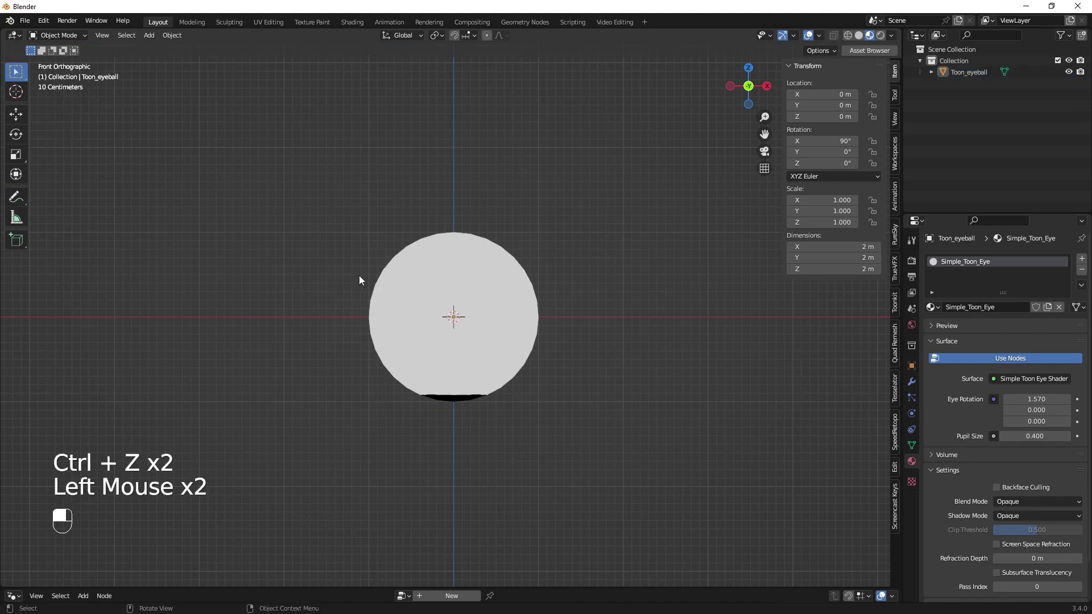
- Apply the eyeball's rotation and switch the viewport to solid shading
{"action": "left_click", "coordinate": [364, 309]}
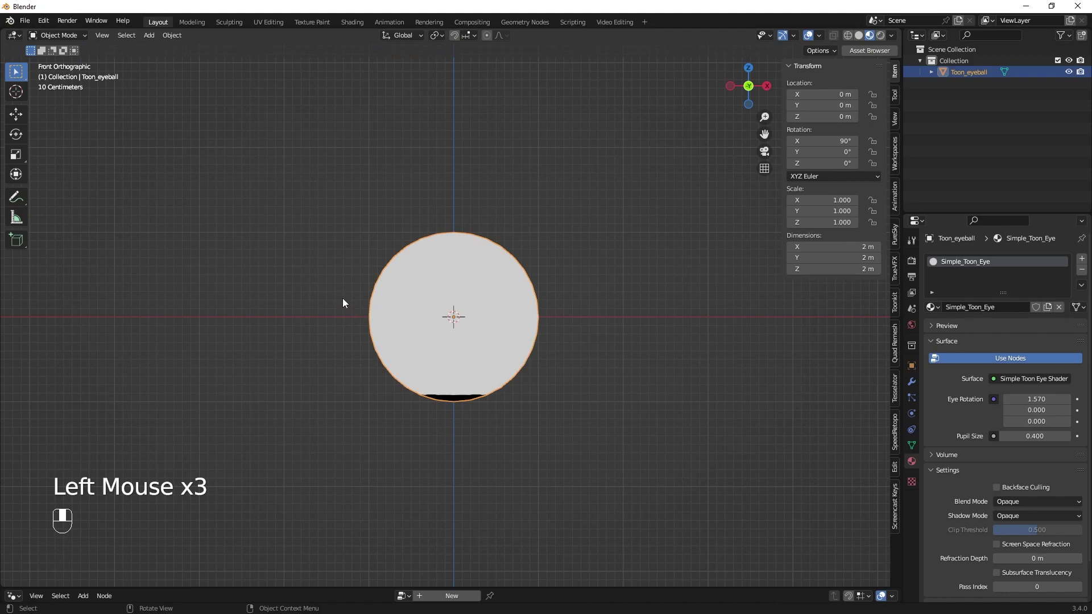
{"action": "key", "text": "ctrl+a"}
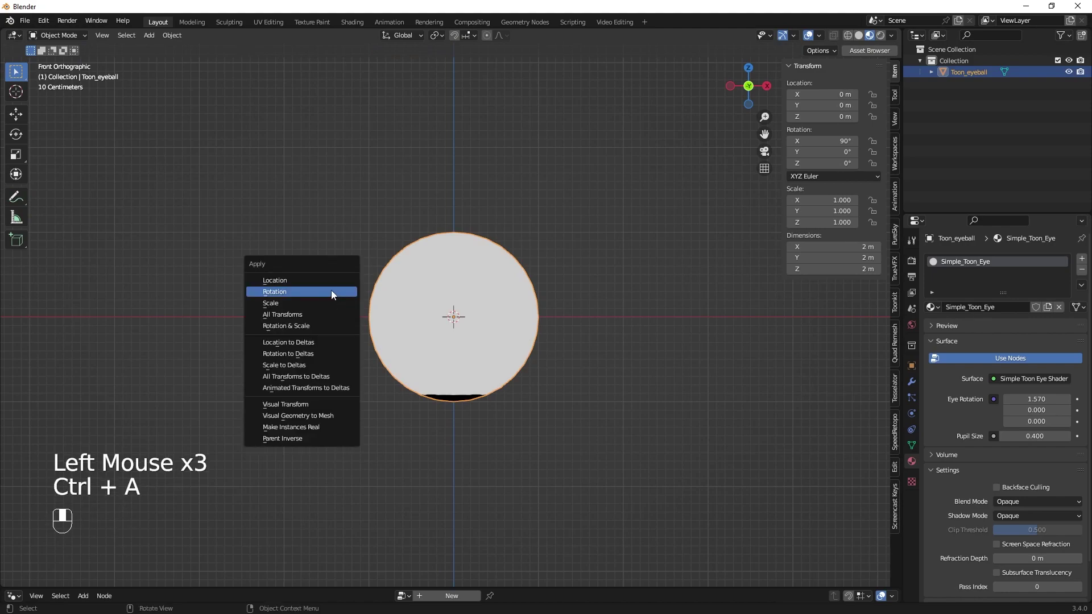
{"action": "left_click", "coordinate": [274, 291]}
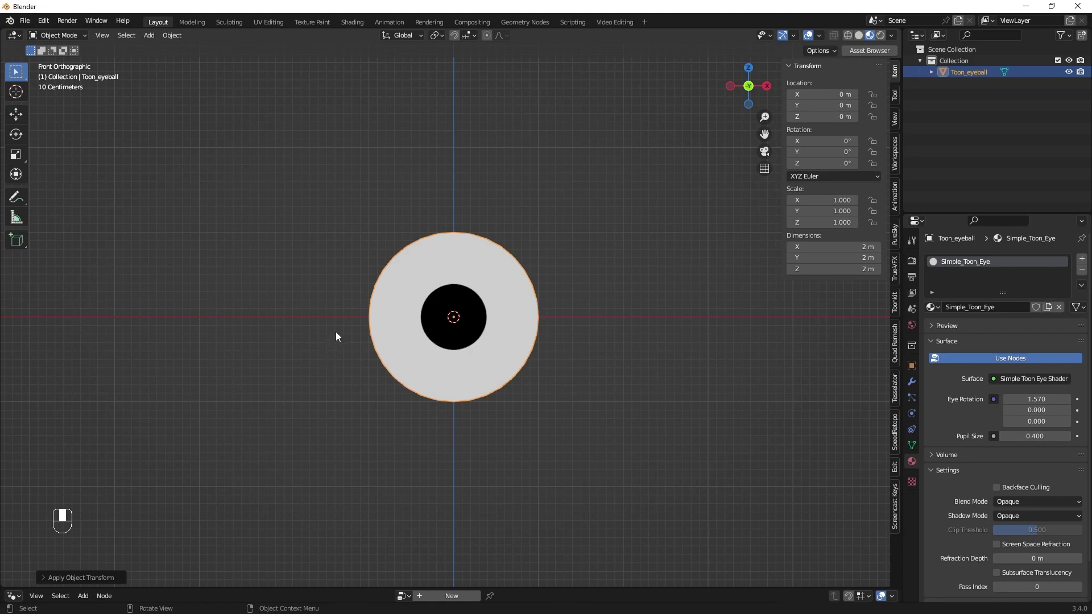
{"action": "left_click", "coordinate": [858, 35]}
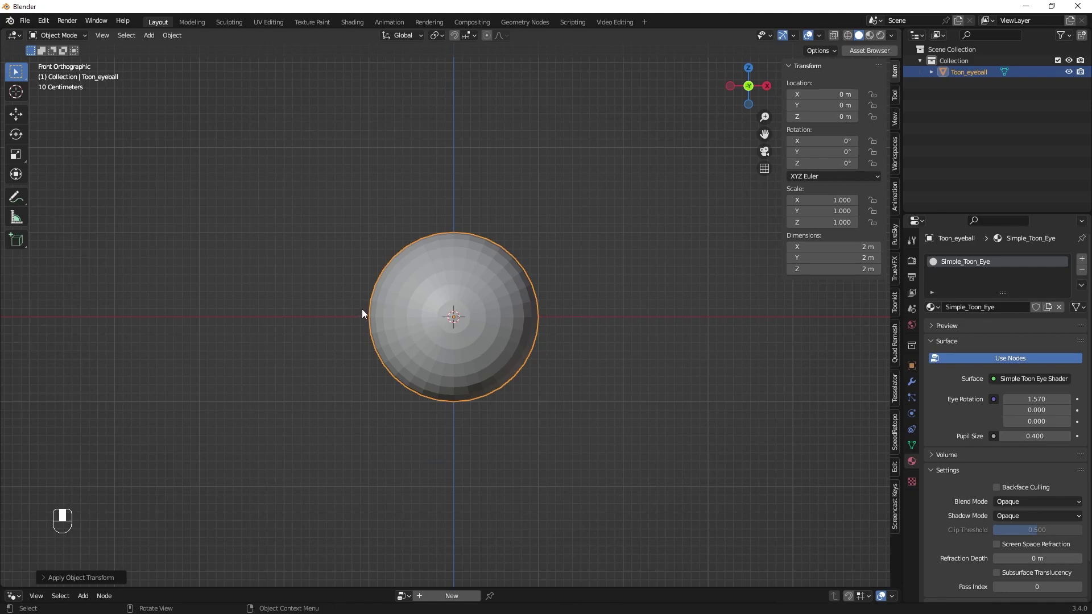
- Duplicate the eyeball in place and rename the copy Lid_top
{"action": "key", "text": "shift+d"}
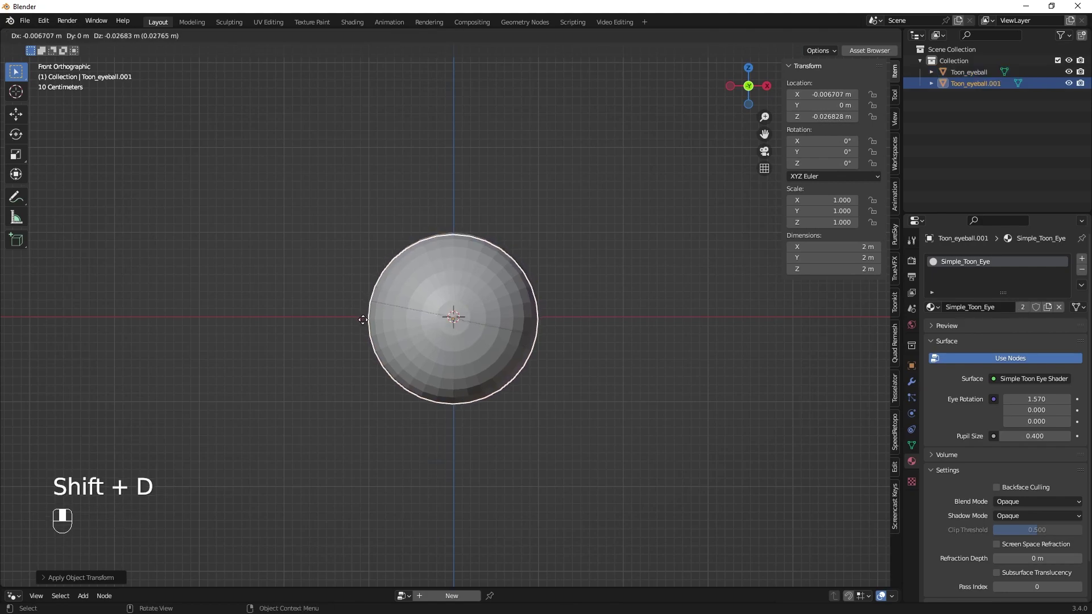
{"action": "right_click", "coordinate": [367, 313]}
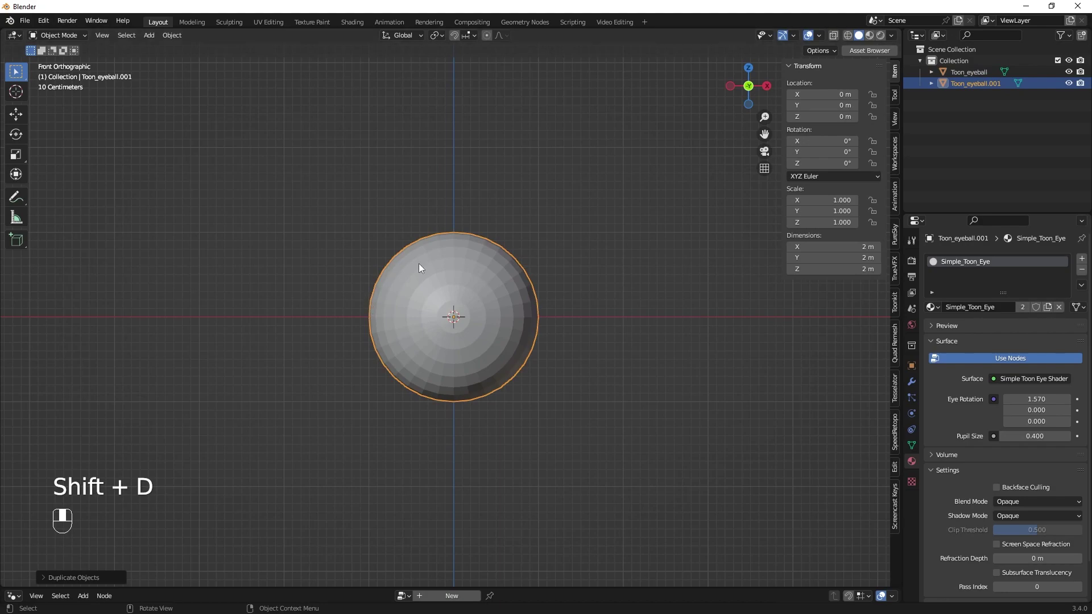
{"action": "double_click", "coordinate": [989, 84]}
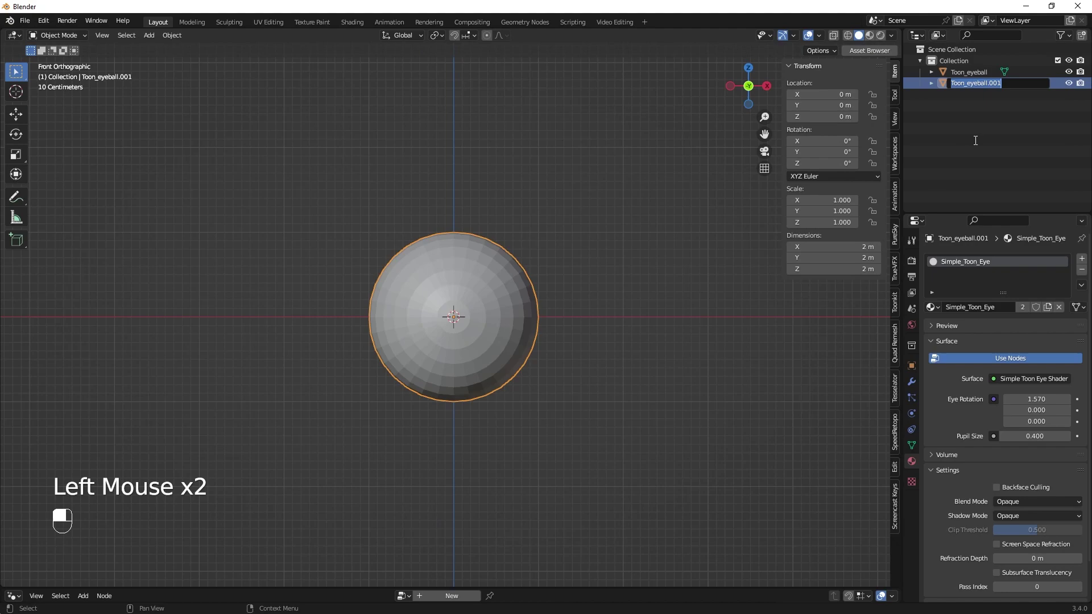
{"action": "key", "text": "BackSpace"}
{"action": "type", "text": "L"}
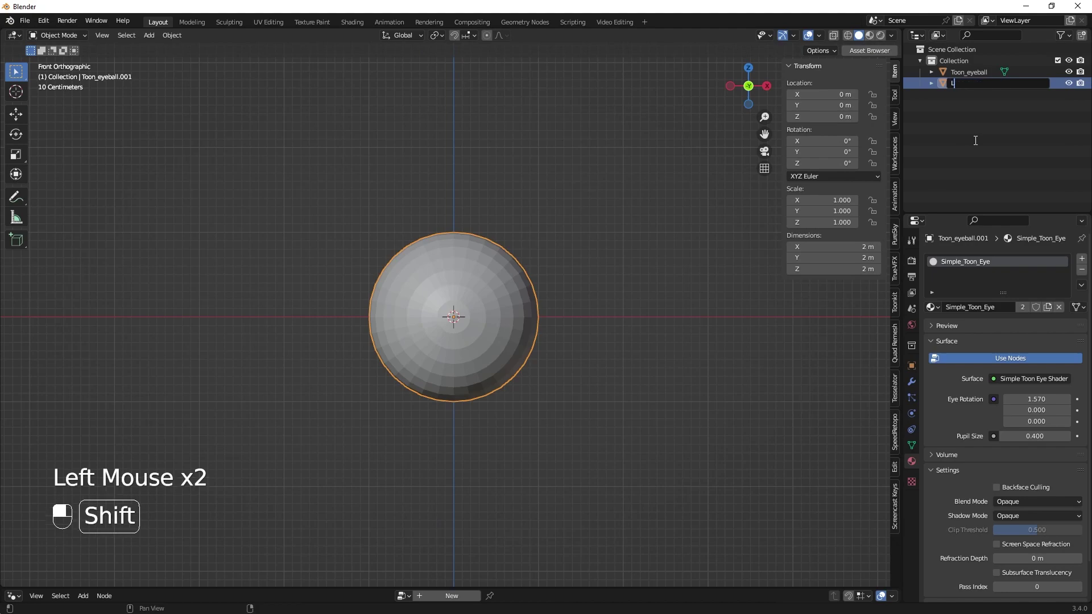
{"action": "type", "text": "id_top"}
{"action": "key", "text": "Return"}
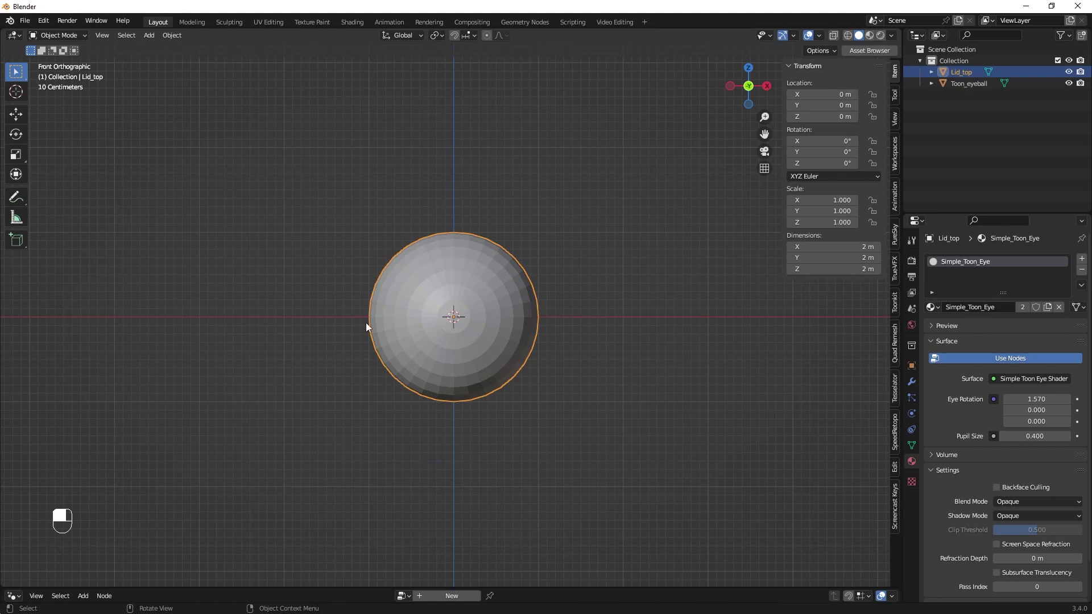
- Annotate converging edge lines and rotation arrows around the sphere to illustrate the lid motion, and undo all these annotations
{"action": "left_click", "coordinate": [16, 197]}
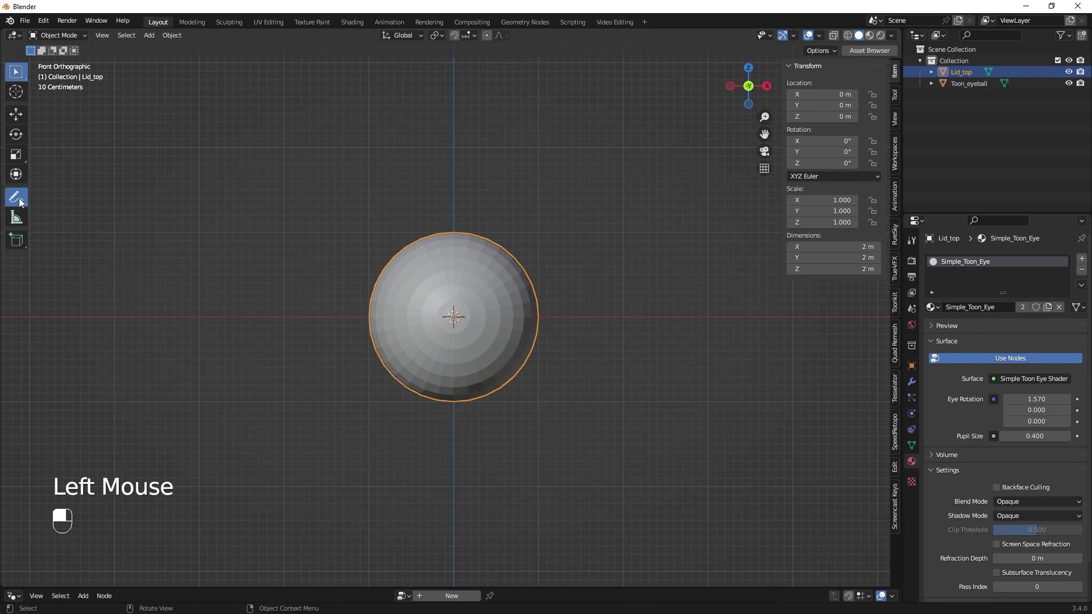
{"action": "left_click_drag", "start_coordinate": [538, 312], "coordinate": [473, 312]}
{"action": "left_click_drag", "start_coordinate": [534, 285], "coordinate": [476, 307]}
{"action": "mouse_move", "coordinate": [523, 243]}
{"action": "left_mouse_down"}
{"action": "mouse_move", "coordinate": [566, 310]}
{"action": "mouse_move", "coordinate": [534, 234]}
{"action": "mouse_move", "coordinate": [524, 266]}
{"action": "left_mouse_up"}
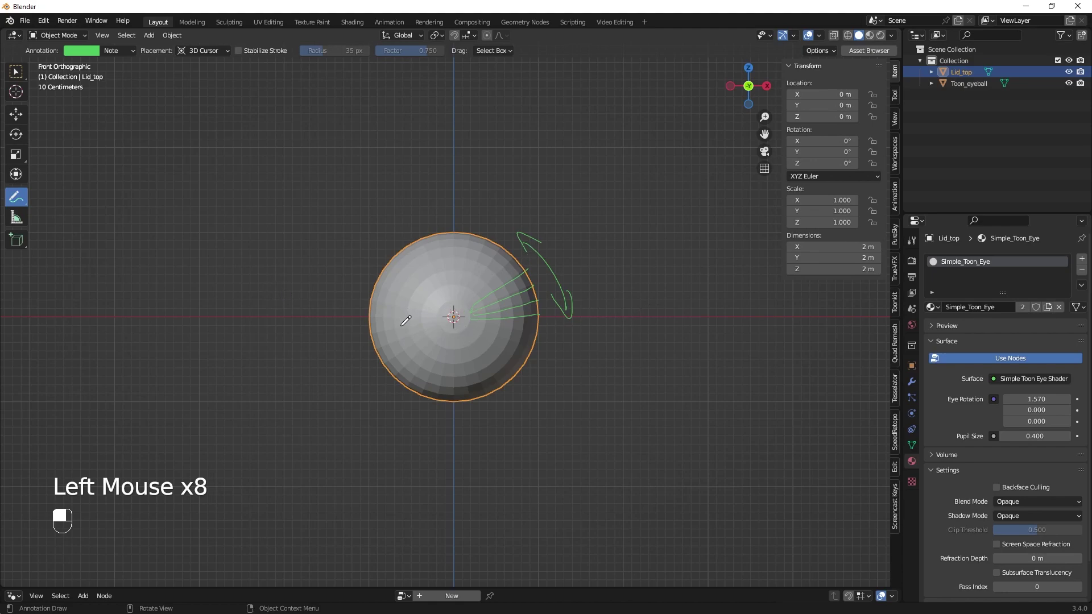
{"action": "mouse_move", "coordinate": [467, 198]}
{"action": "left_mouse_down"}
{"action": "mouse_move", "coordinate": [429, 212]}
{"action": "mouse_move", "coordinate": [435, 199]}
{"action": "left_mouse_up"}
{"action": "left_click_drag", "start_coordinate": [420, 187], "coordinate": [425, 200]}
{"action": "key", "text": "ctrl+z"}
{"action": "key", "text": "ctrl+z"}
{"action": "key", "text": "ctrl+z"}
{"action": "key", "text": "ctrl+z"}
{"action": "key", "text": "ctrl+z"}
{"action": "key", "text": "ctrl+z"}
{"action": "key", "text": "ctrl+z"}
{"action": "key", "text": "ctrl+z"}
{"action": "key", "text": "ctrl+z"}
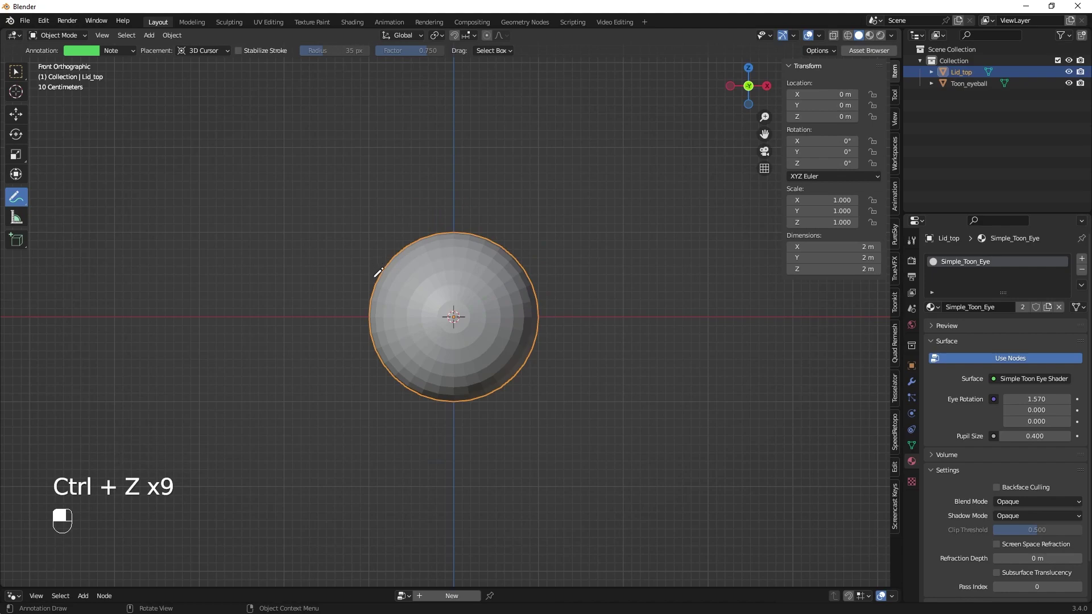
- Rotate Lid_top 90° about the global Z axis
{"action": "key", "text": "r"}
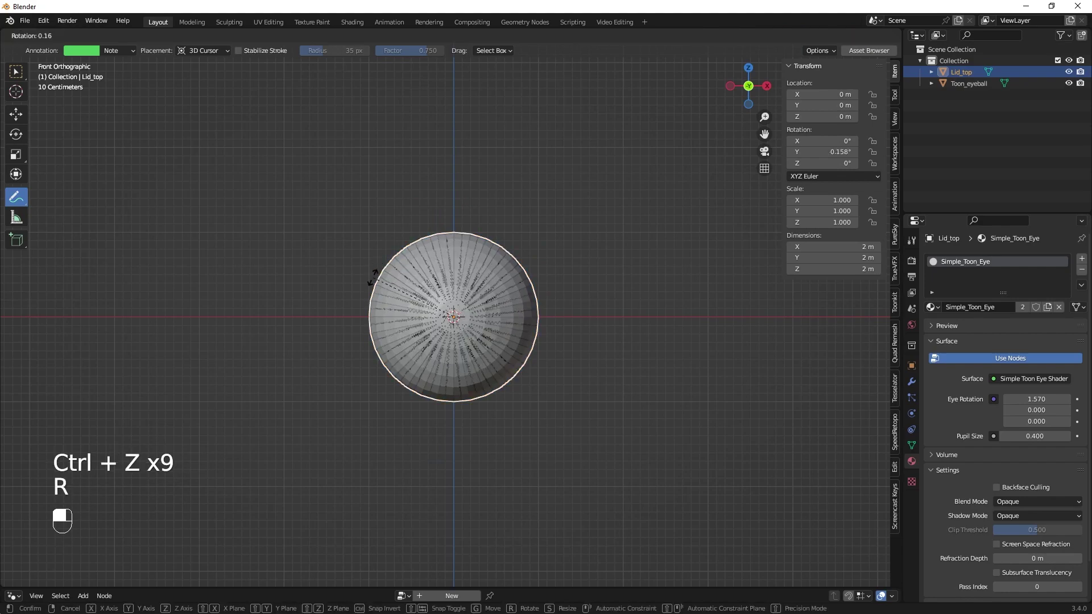
{"action": "type", "text": "z"}
{"action": "type", "text": "9"}
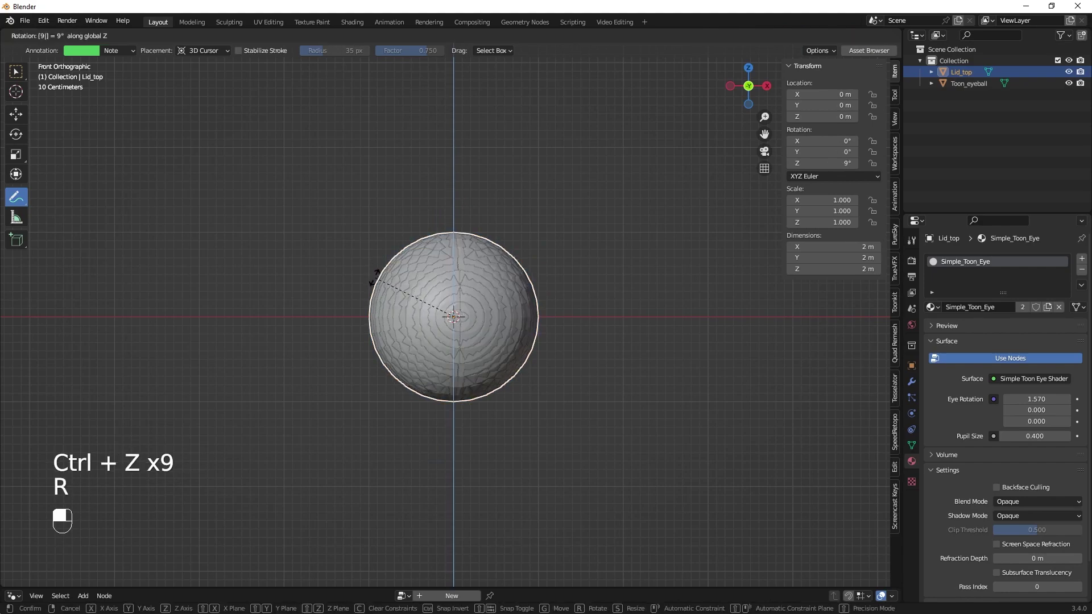
{"action": "type", "text": "0"}
{"action": "left_click", "coordinate": [378, 275]}
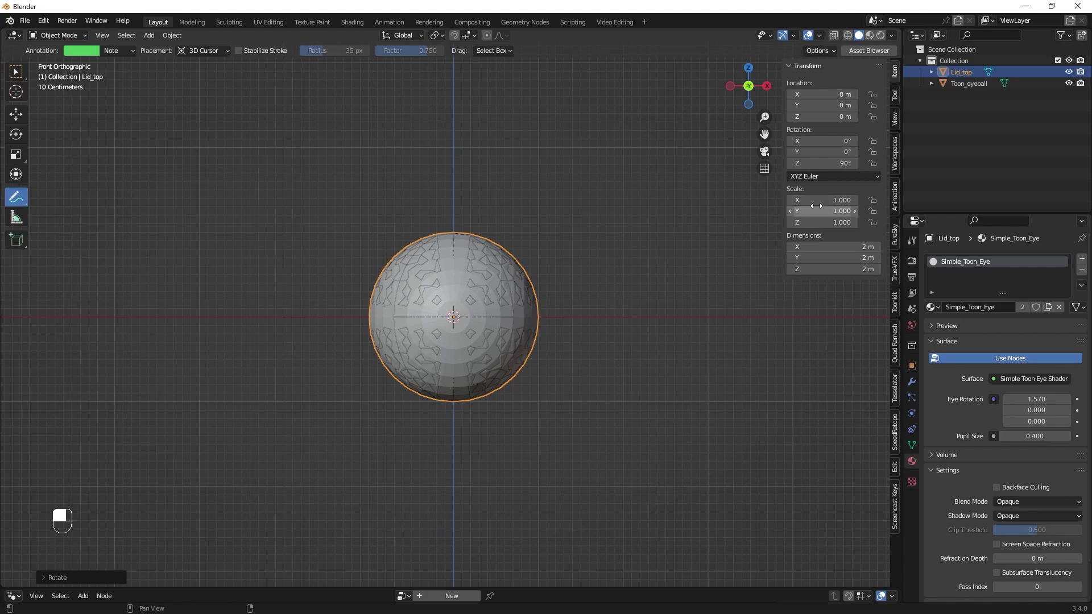
- Set Lid_top's scale to 1.02 on all three axes
{"action": "left_click_drag", "start_coordinate": [806, 199], "coordinate": [803, 280]}
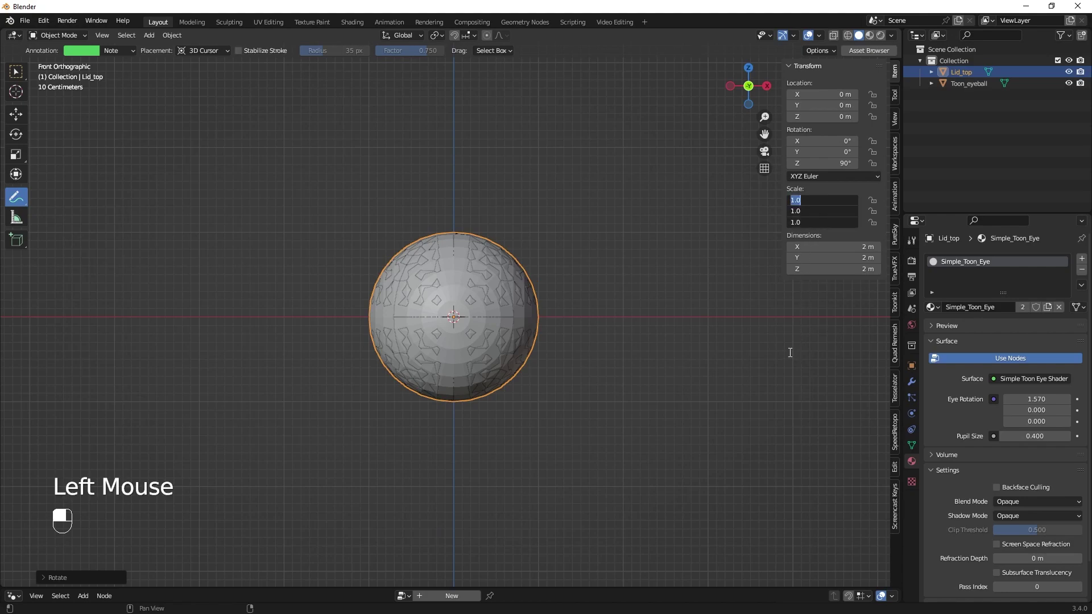
{"action": "type", "text": "1.02"}
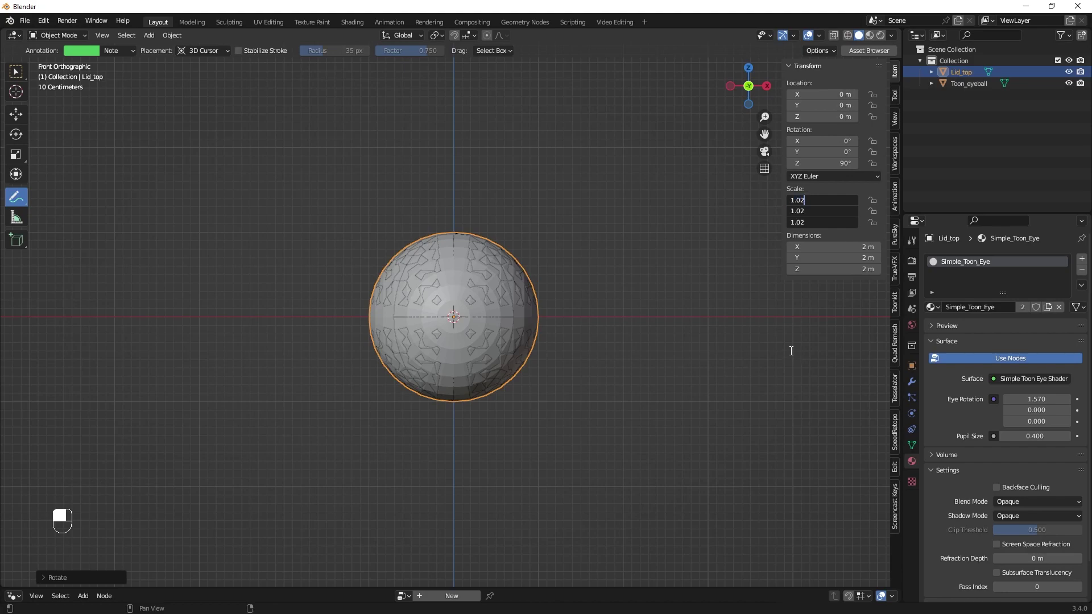
{"action": "key", "text": "Return"}
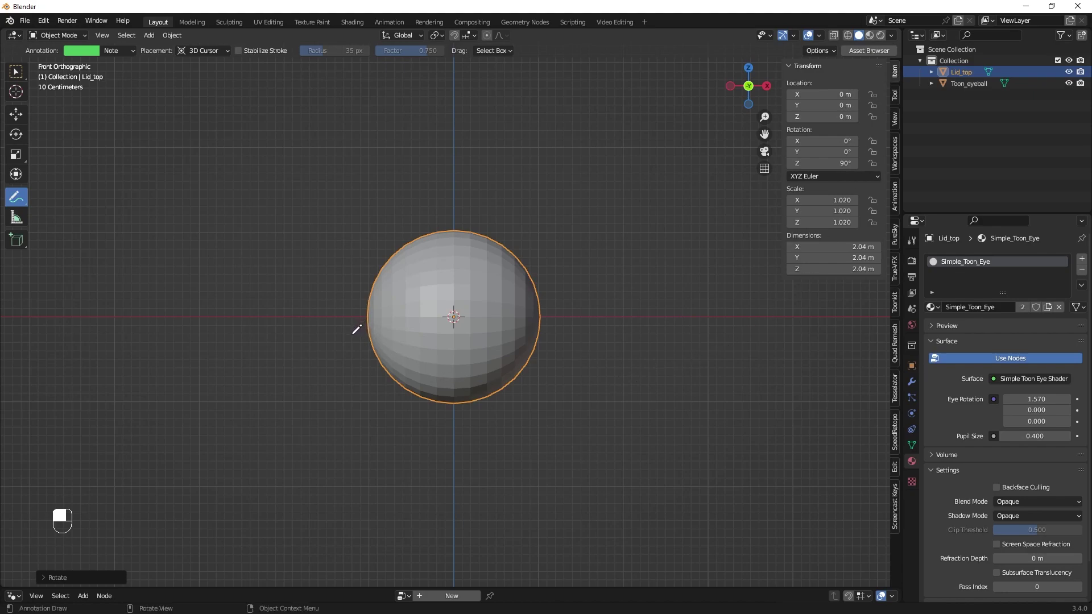
- Apply Lid_top's rotation and return to box selection
{"action": "key", "text": "n"}
{"action": "key", "text": "n"}
{"action": "key", "text": "n"}
{"action": "key", "text": "n"}
{"action": "left_click", "coordinate": [43, 23]}
{"action": "key", "text": "ctrl"}
{"action": "key", "text": "ctrl+a"}
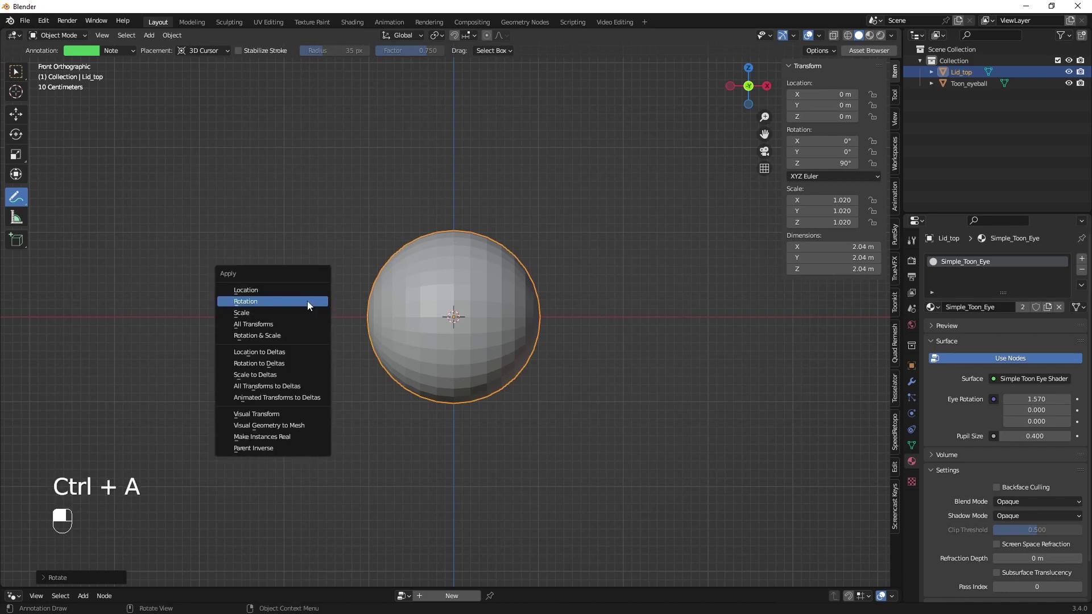
{"action": "left_click", "coordinate": [297, 302]}
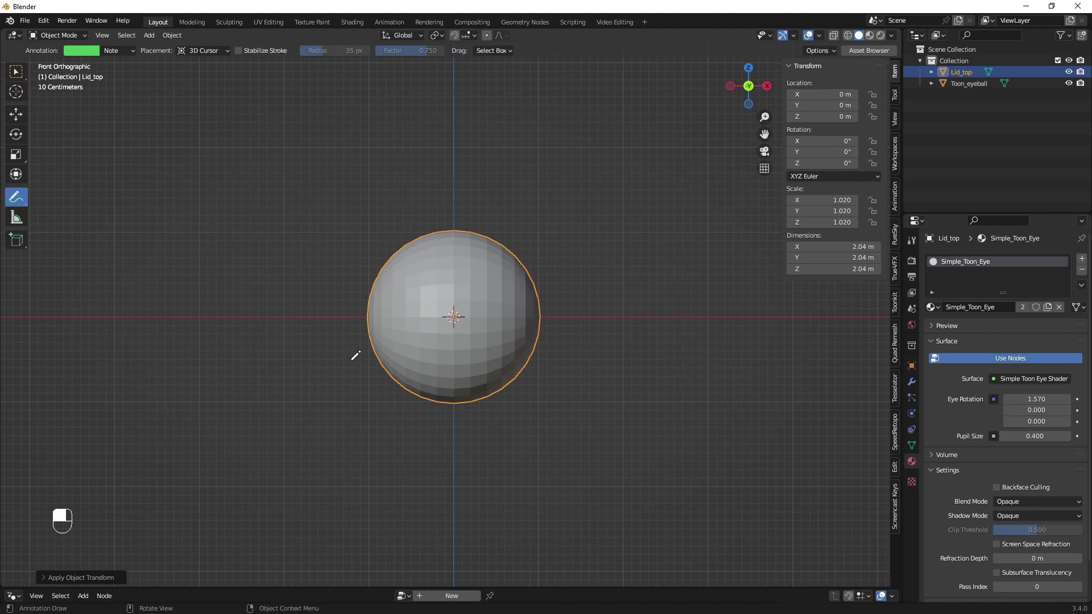
{"action": "left_click", "coordinate": [17, 73]}
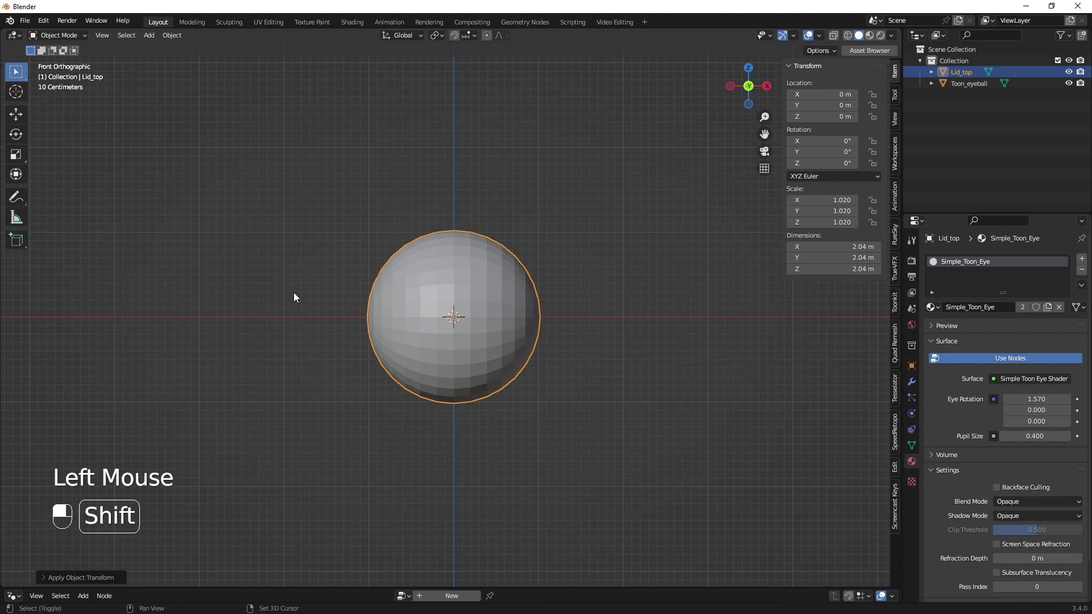
- Duplicate Lid_top in place and rename the copy Lid_Bottom
{"action": "key", "text": "shift+d"}
{"action": "key", "text": "Escape"}
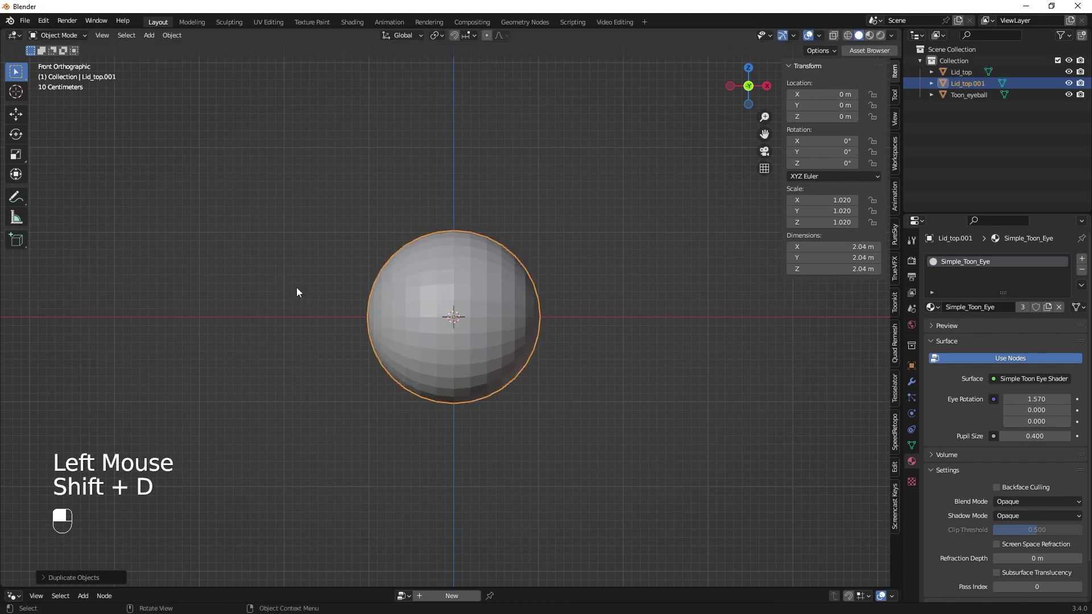
{"action": "double_click", "coordinate": [978, 83]}
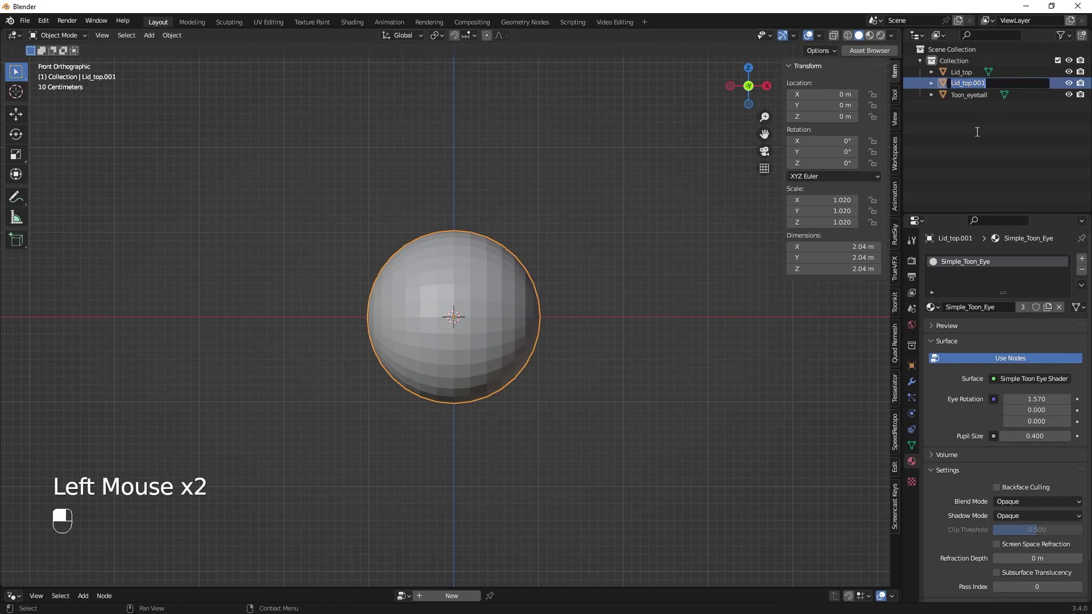
{"action": "key", "text": "Right"}
{"action": "key", "text": "BackSpace"}
{"action": "key", "text": "BackSpace"}
{"action": "key", "text": "BackSpace"}
{"action": "key", "text": "BackSpace"}
{"action": "key", "text": "BackSpace"}
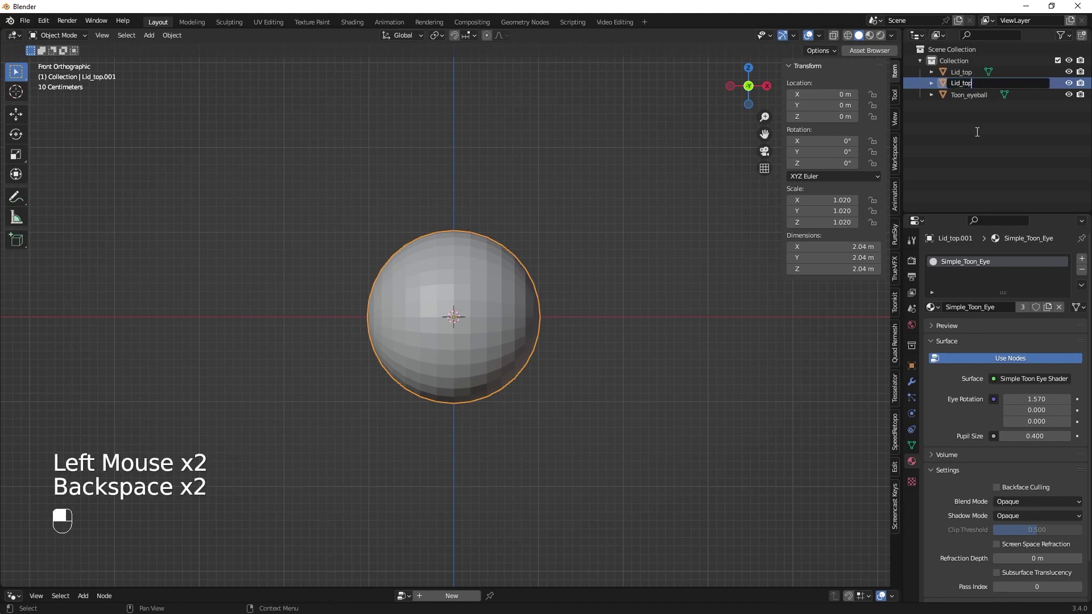
{"action": "type", "text": "_Bottom"}
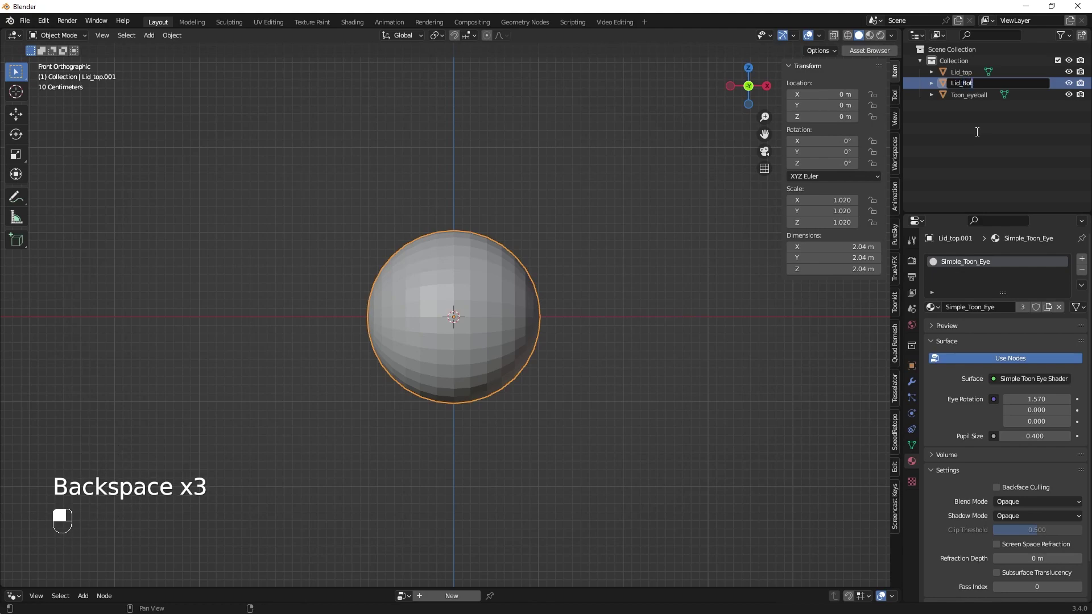
{"action": "key", "text": "Return"}
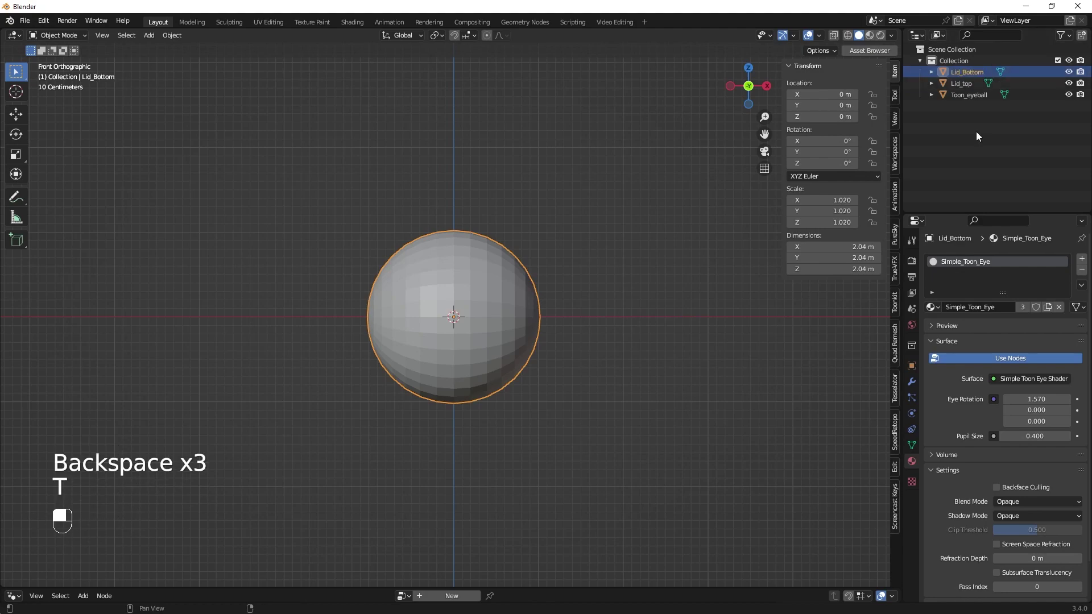
- Hide Lid_Bottom and Toon_eyeball in the viewport and select Lid_top
{"action": "left_click", "coordinate": [1069, 71]}
{"action": "left_click", "coordinate": [1068, 94]}
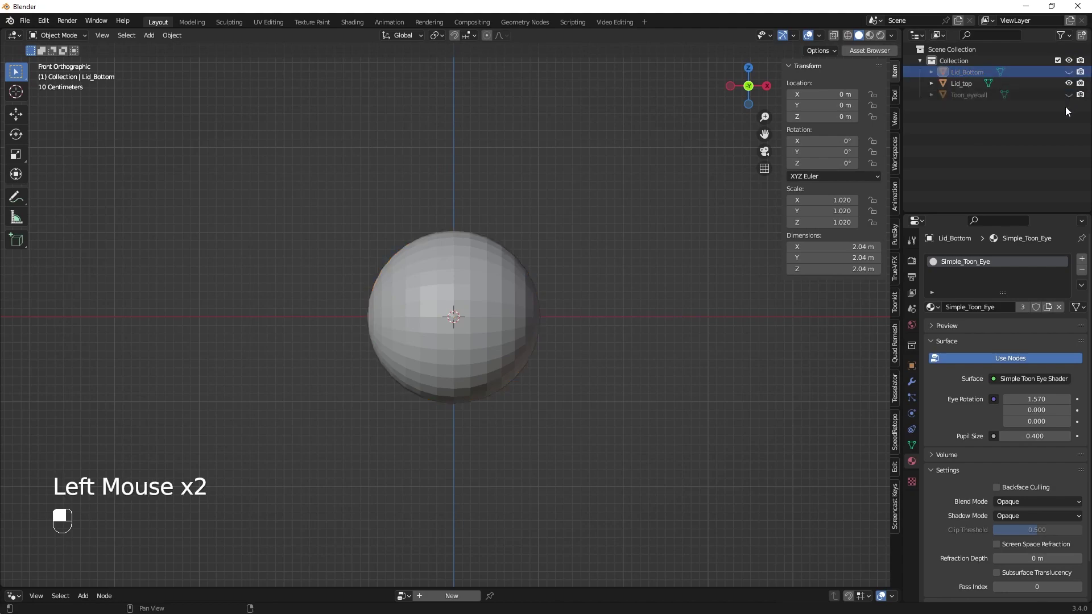
{"action": "left_click", "coordinate": [969, 83]}
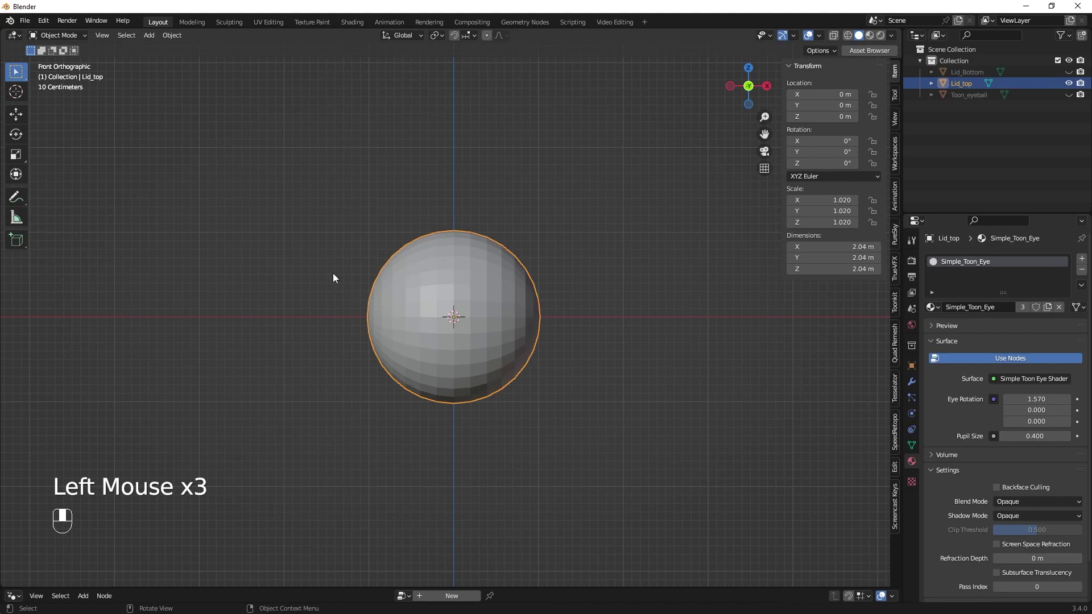
- In Edit Mode with X-ray enabled, delete all vertices of Lid_top below its horizontal middle edge loop
{"action": "left_click_drag", "start_coordinate": [72, 35], "coordinate": [55, 59]}
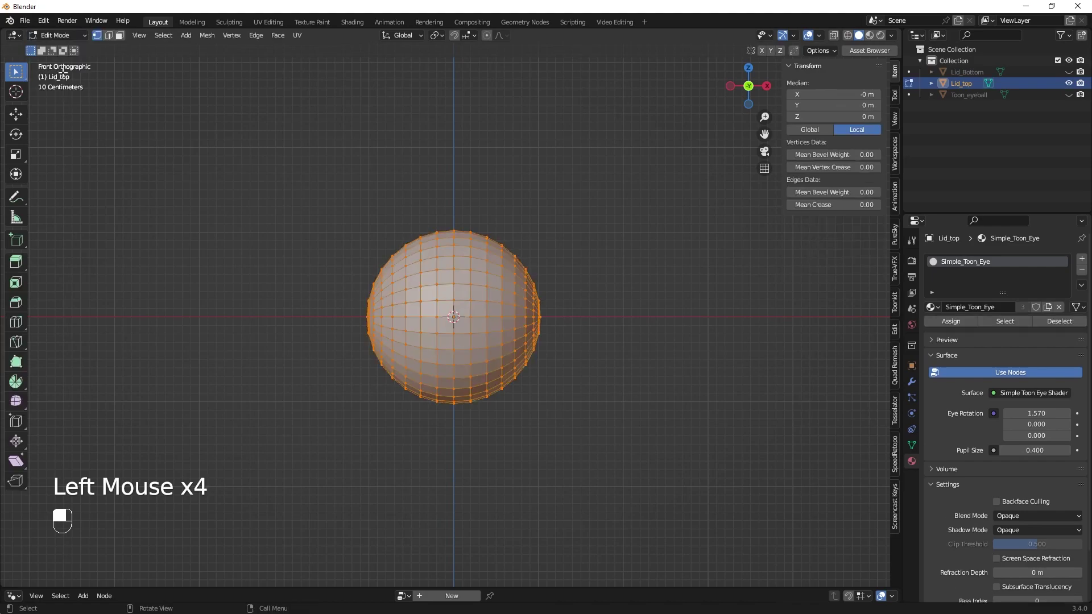
{"action": "left_click", "coordinate": [833, 37]}
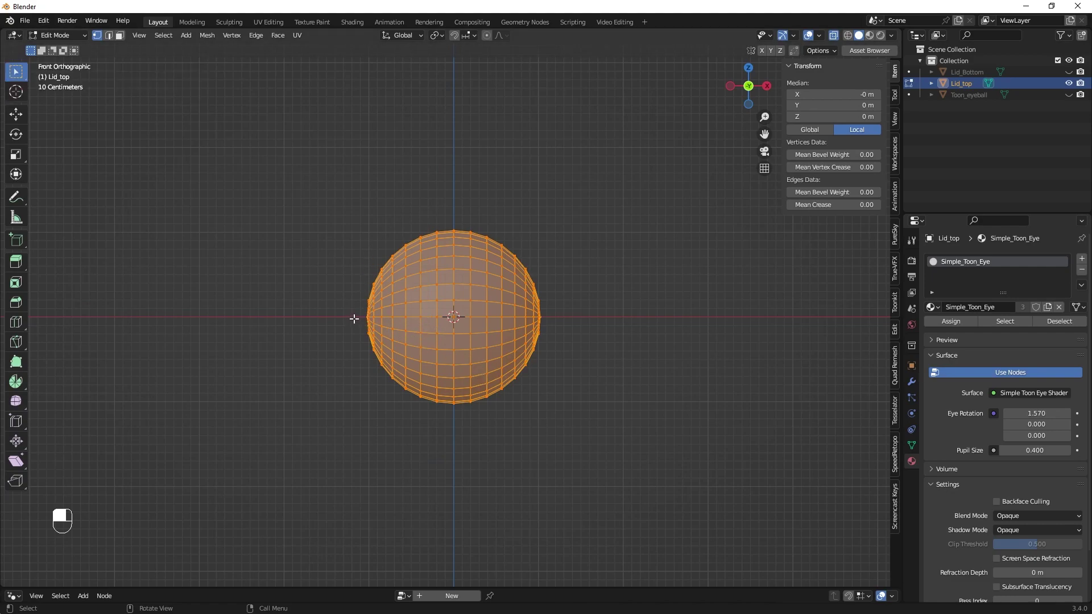
{"action": "left_click", "coordinate": [354, 318]}
{"action": "left_click_drag", "start_coordinate": [354, 319], "coordinate": [583, 425]}
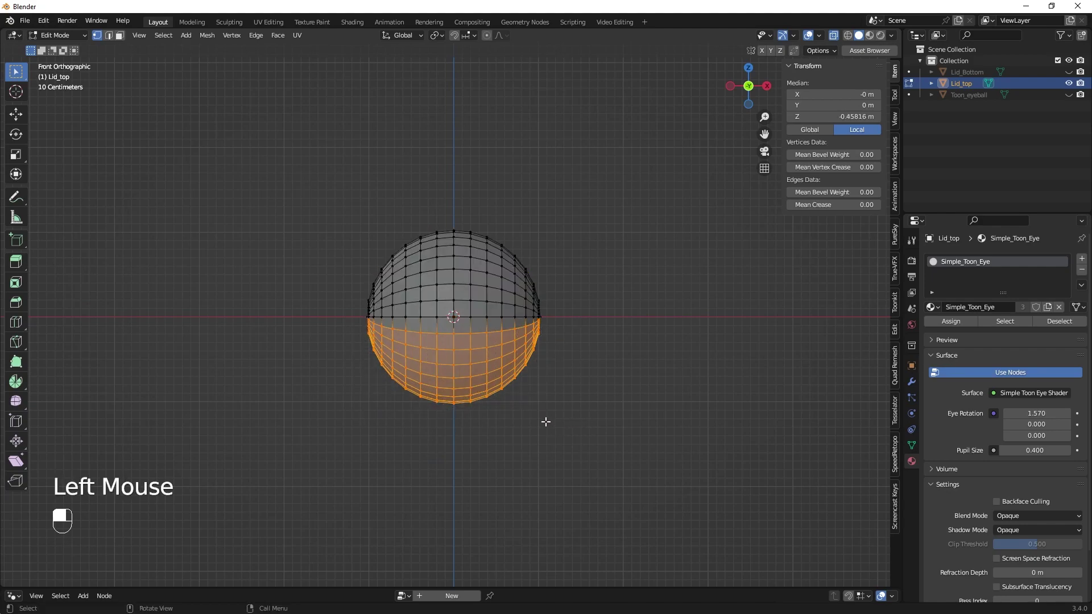
{"action": "key", "text": "Delete"}
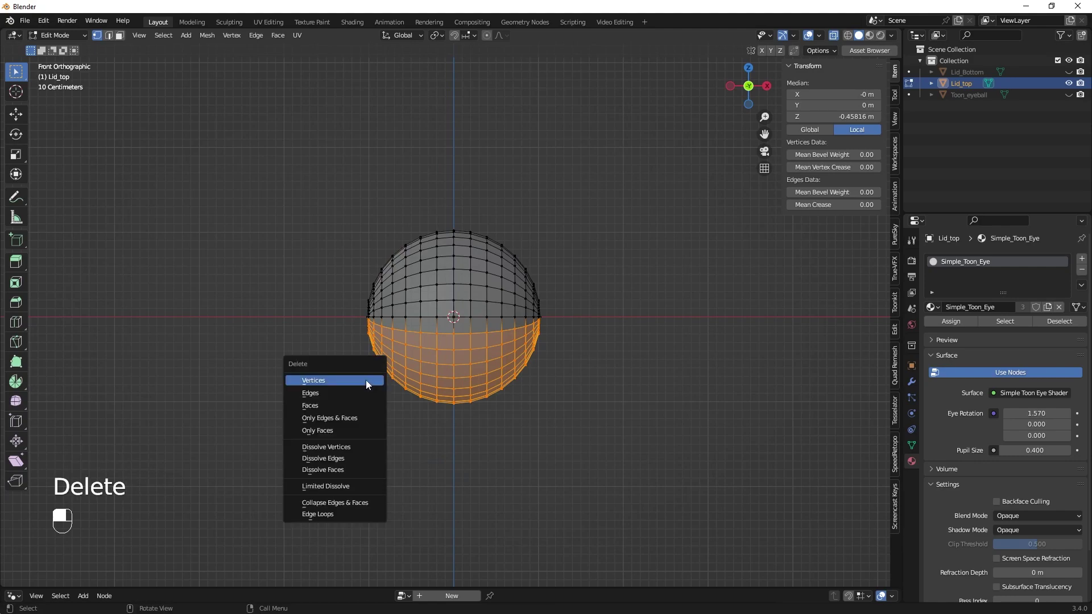
{"action": "left_click", "coordinate": [342, 381]}
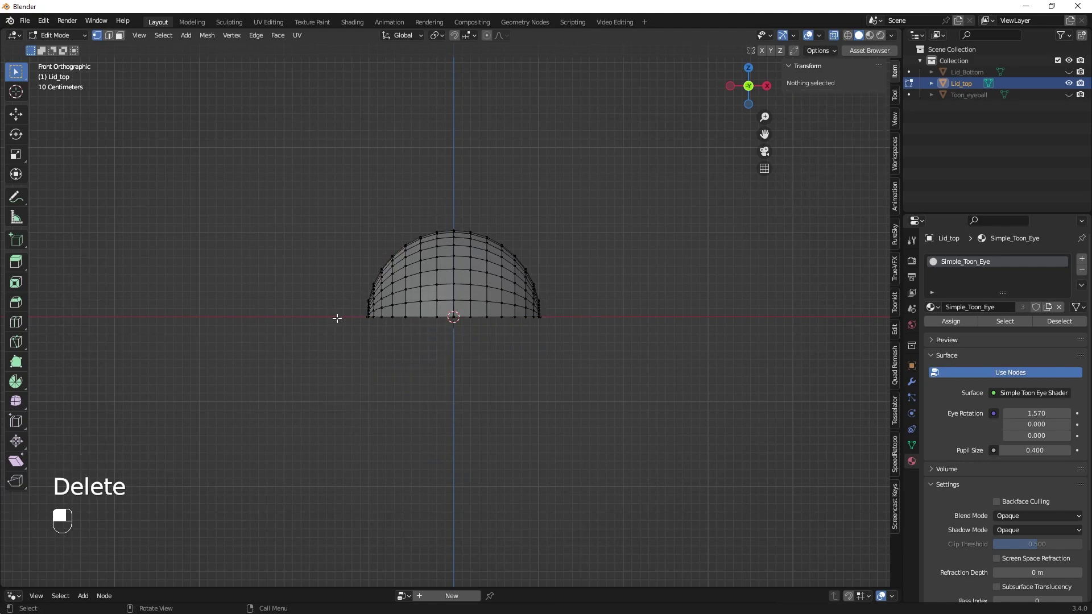
- Add a vertex group to Lid_top and name it lid.top
{"action": "left_click", "coordinate": [911, 445]}
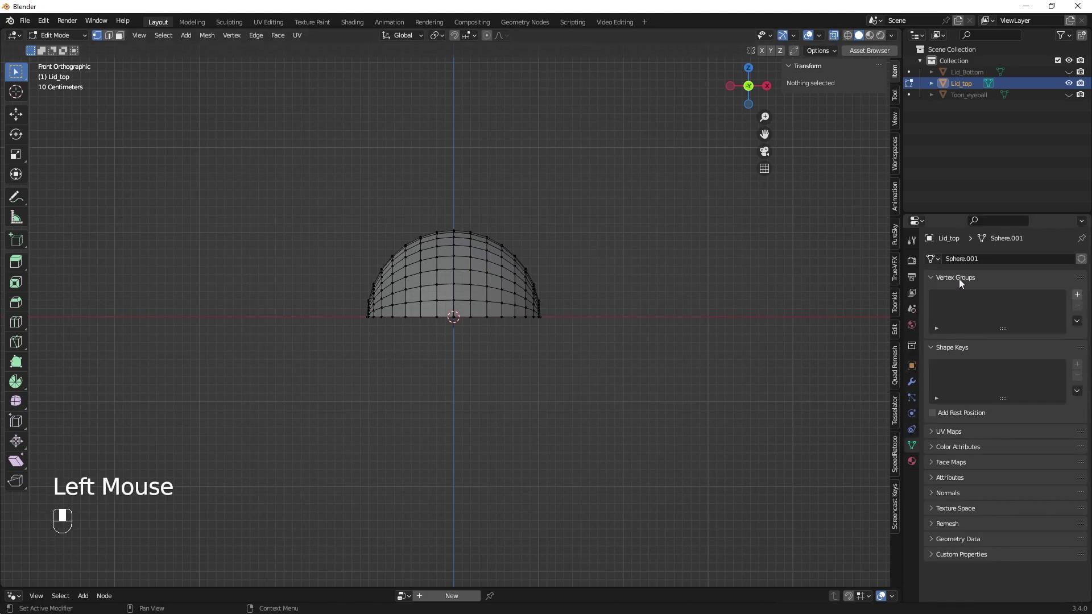
{"action": "left_click", "coordinate": [1077, 295]}
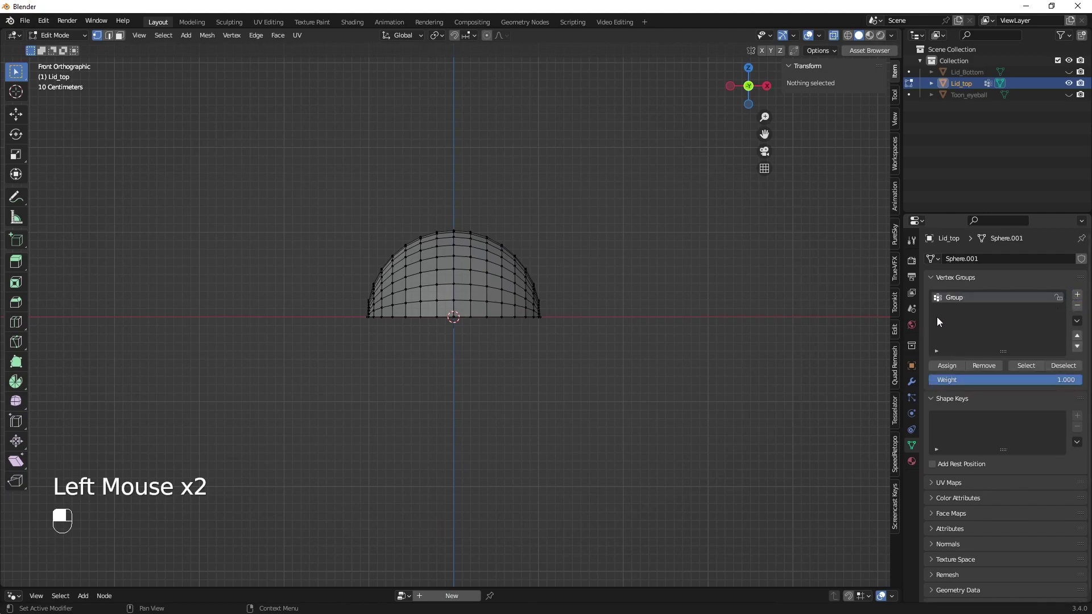
{"action": "double_click", "coordinate": [955, 296]}
{"action": "type", "text": "lid.top"}
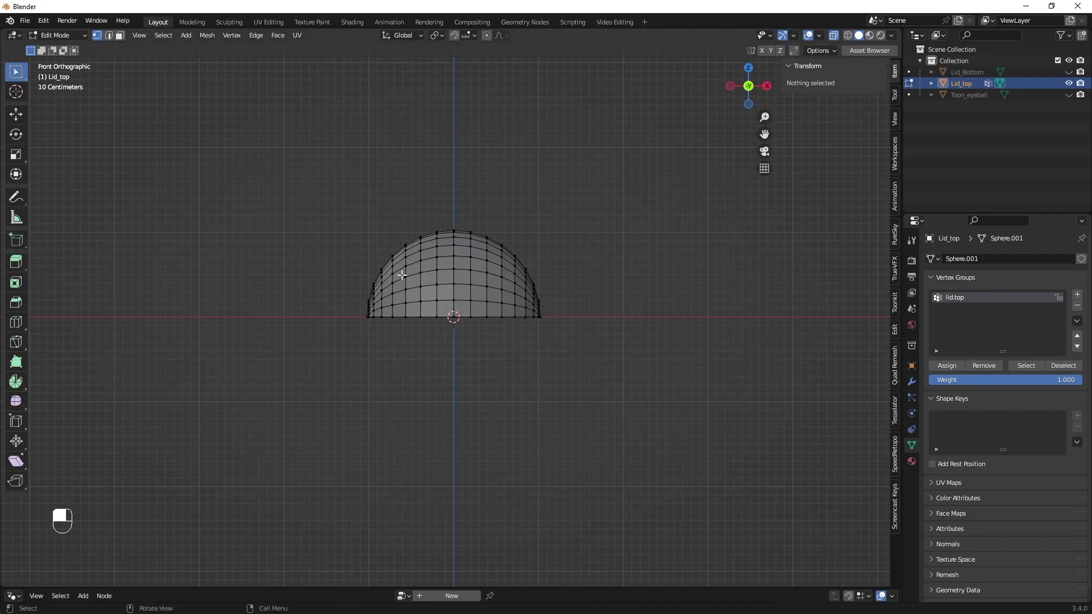
- Assign all of Lid_top's vertices to the lid.top vertex group, then return to Object Mode with X-ray off
{"action": "key", "text": "a"}
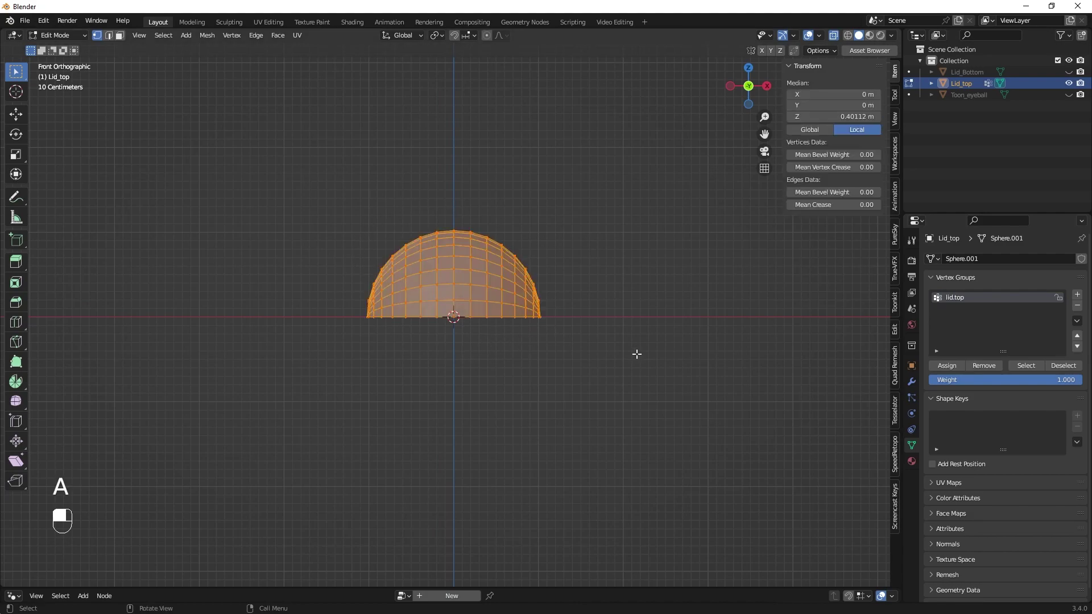
{"action": "left_click", "coordinate": [946, 365]}
{"action": "left_click", "coordinate": [76, 33]}
{"action": "left_click", "coordinate": [68, 48]}
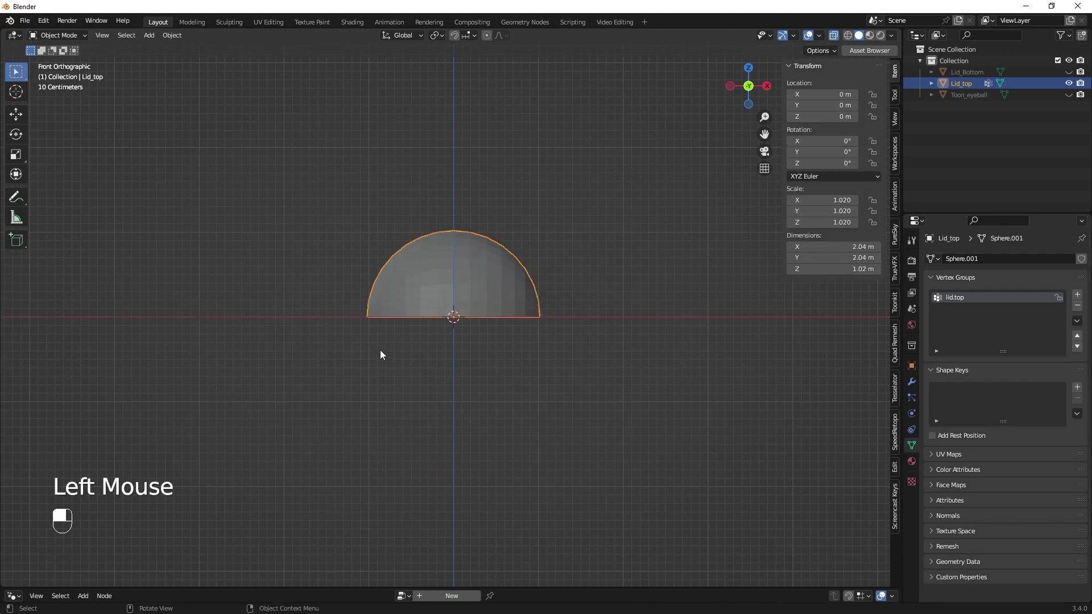
{"action": "left_click", "coordinate": [833, 35]}
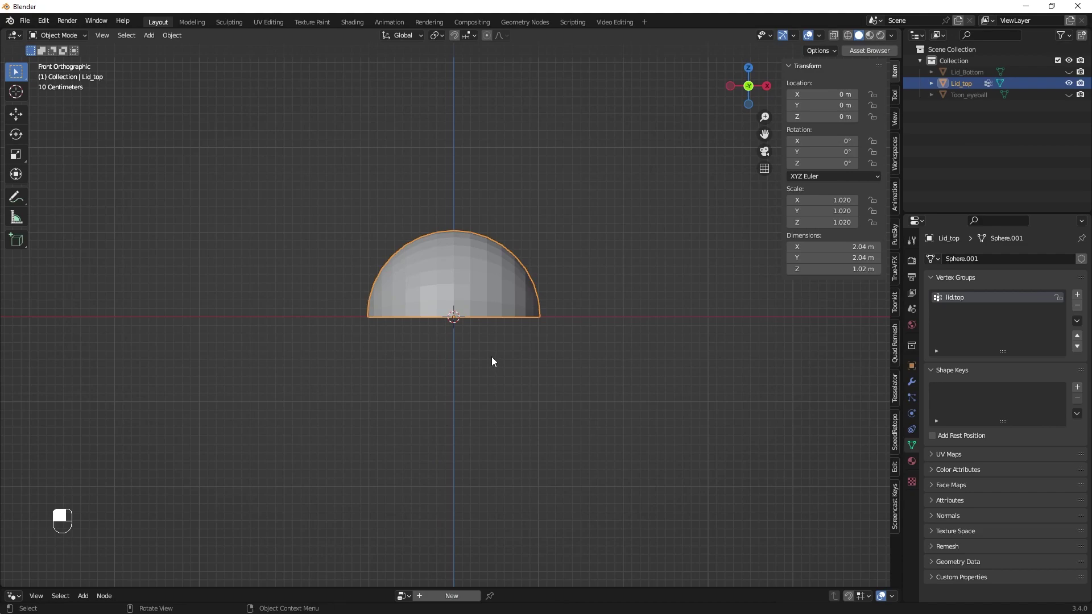
- In the right view, annotate a slanted arrow beside the half-sphere, labelled MAG, with an angle arc and degree mark
{"action": "key", "text": "KP_3"}
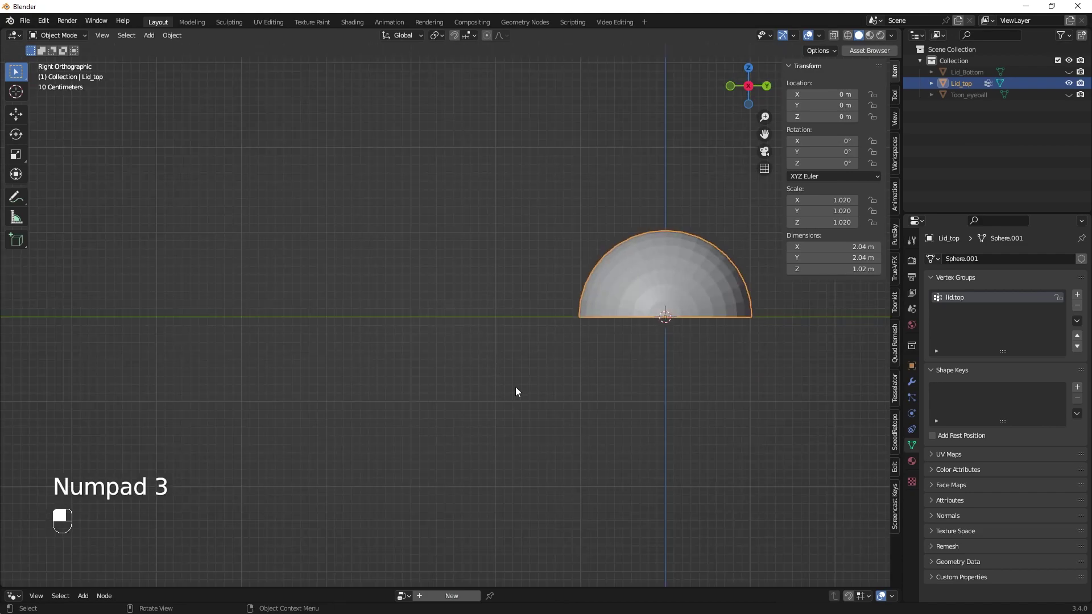
{"action": "left_click", "coordinate": [24, 199]}
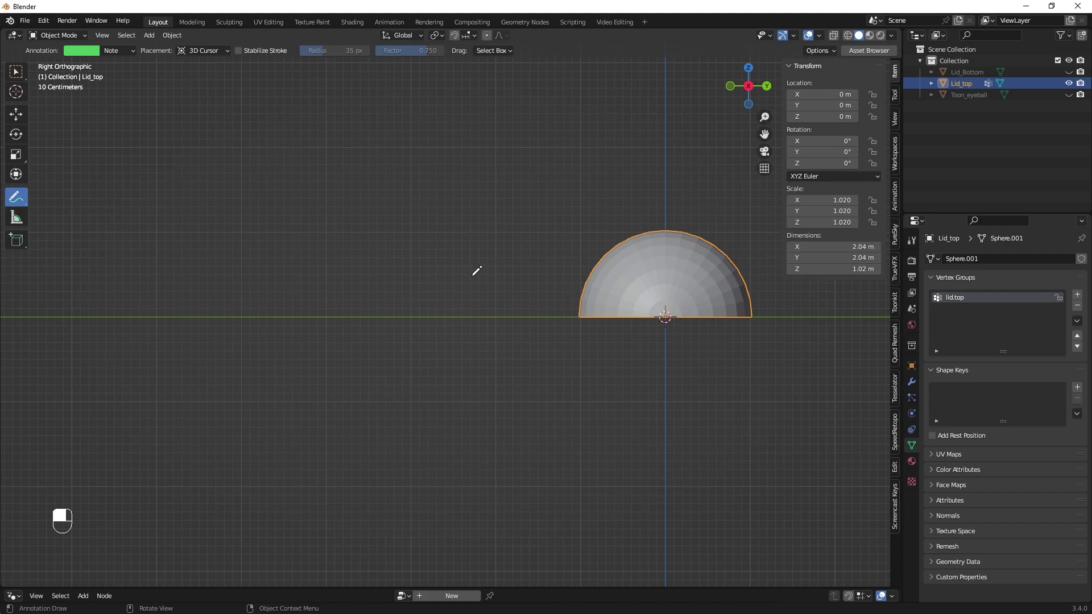
{"action": "mouse_move", "coordinate": [496, 315]}
{"action": "left_mouse_down"}
{"action": "mouse_move", "coordinate": [354, 200]}
{"action": "mouse_move", "coordinate": [359, 215]}
{"action": "left_mouse_up"}
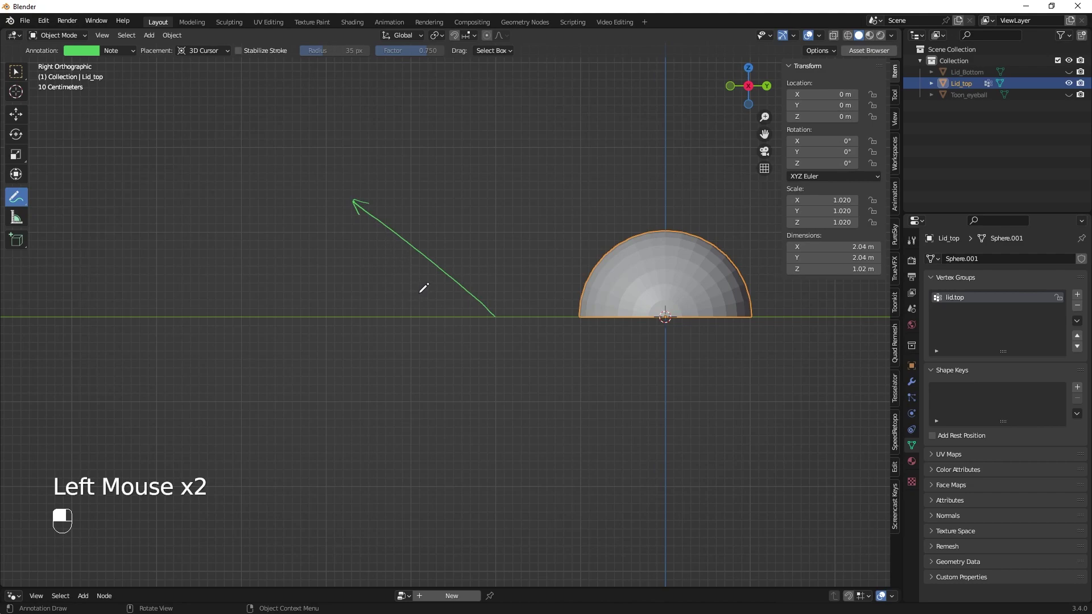
{"action": "left_click_drag", "start_coordinate": [348, 195], "coordinate": [349, 196]}
{"action": "mouse_move", "coordinate": [416, 242]}
{"action": "left_mouse_down"}
{"action": "mouse_move", "coordinate": [449, 245]}
{"action": "mouse_move", "coordinate": [453, 230]}
{"action": "mouse_move", "coordinate": [458, 241]}
{"action": "left_mouse_up"}
{"action": "left_click", "coordinate": [452, 274]}
{"action": "mouse_move", "coordinate": [453, 274]}
{"action": "left_mouse_down"}
{"action": "mouse_move", "coordinate": [439, 316]}
{"action": "mouse_move", "coordinate": [425, 292]}
{"action": "left_mouse_up"}
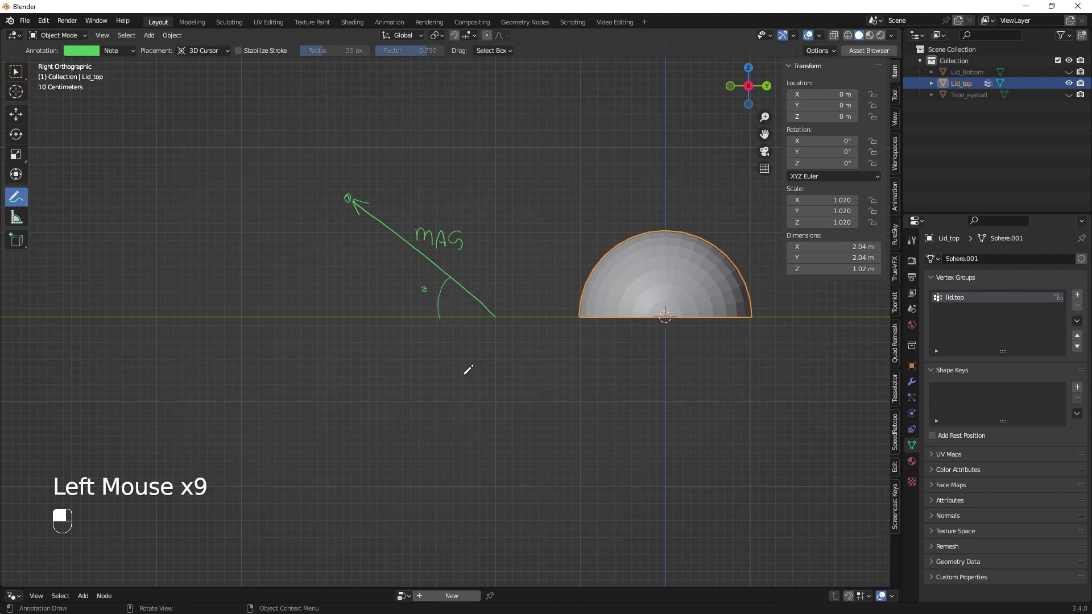
- Annotate a point at the arrow tip, vectors from the half-sphere's center to its surface, and a curved rotation arrow outside it
{"action": "left_click_drag", "start_coordinate": [344, 199], "coordinate": [351, 198]}
{"action": "left_click", "coordinate": [586, 291]}
{"action": "left_click", "coordinate": [593, 274]}
{"action": "left_click", "coordinate": [603, 268]}
{"action": "left_click", "coordinate": [613, 260]}
{"action": "left_click", "coordinate": [625, 251]}
{"action": "left_click", "coordinate": [632, 249]}
{"action": "left_click", "coordinate": [638, 247]}
{"action": "left_click", "coordinate": [663, 308]}
{"action": "mouse_move", "coordinate": [590, 295]}
{"action": "left_mouse_down"}
{"action": "mouse_move", "coordinate": [606, 304]}
{"action": "mouse_move", "coordinate": [614, 293]}
{"action": "mouse_move", "coordinate": [594, 284]}
{"action": "left_mouse_up"}
{"action": "left_click_drag", "start_coordinate": [595, 284], "coordinate": [603, 294]}
{"action": "mouse_move", "coordinate": [664, 316]}
{"action": "left_mouse_down"}
{"action": "mouse_move", "coordinate": [604, 270]}
{"action": "mouse_move", "coordinate": [659, 307]}
{"action": "mouse_move", "coordinate": [617, 268]}
{"action": "left_mouse_up"}
{"action": "left_click_drag", "start_coordinate": [617, 268], "coordinate": [622, 269]}
{"action": "left_click_drag", "start_coordinate": [665, 317], "coordinate": [625, 257]}
{"action": "left_click_drag", "start_coordinate": [625, 257], "coordinate": [627, 257]}
{"action": "left_click_drag", "start_coordinate": [665, 313], "coordinate": [644, 257]}
{"action": "mouse_move", "coordinate": [565, 289]}
{"action": "left_mouse_down"}
{"action": "mouse_move", "coordinate": [615, 228]}
{"action": "mouse_move", "coordinate": [612, 240]}
{"action": "left_mouse_up"}
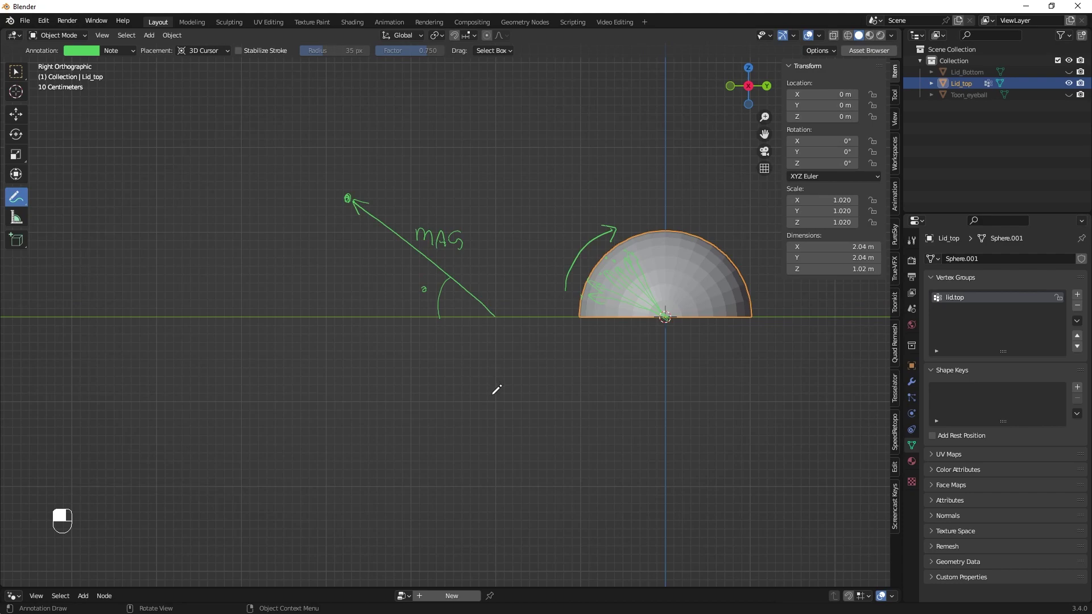
- Set up the enlarged lower area as a Geometry Node Editor and create a new node tree on Lid_top
{"action": "left_click_drag", "start_coordinate": [518, 586], "coordinate": [482, 235]}
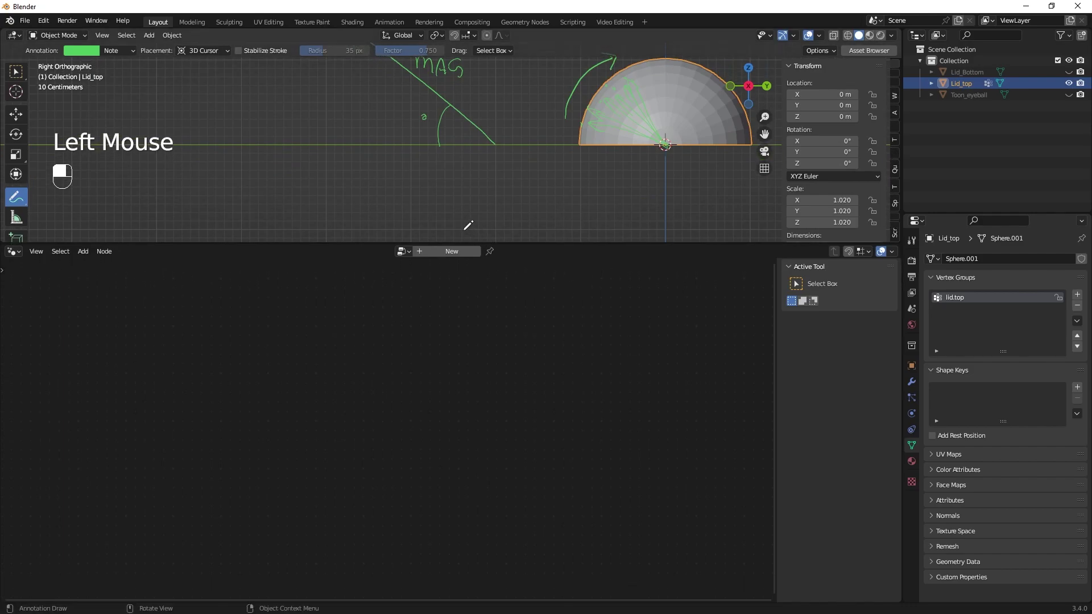
{"action": "mouse_move", "coordinate": [386, 108]}
{"action": "middle_mouse_down", "text": "shift"}
{"action": "mouse_move", "coordinate": [382, 148]}
{"action": "mouse_move", "coordinate": [331, 145]}
{"action": "middle_mouse_up", "text": "shift"}
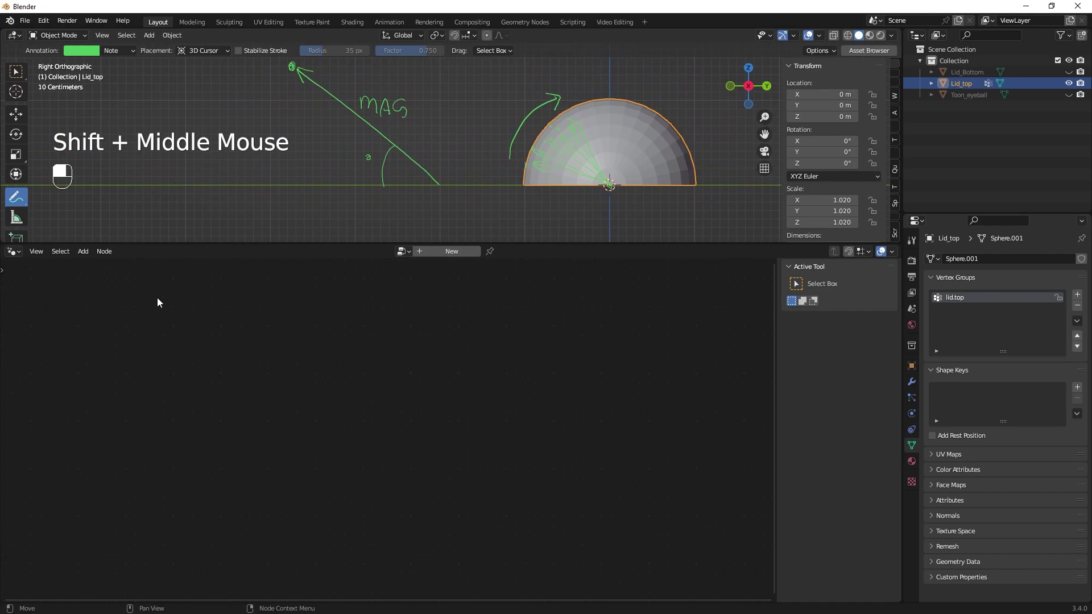
{"action": "left_click", "coordinate": [14, 251]}
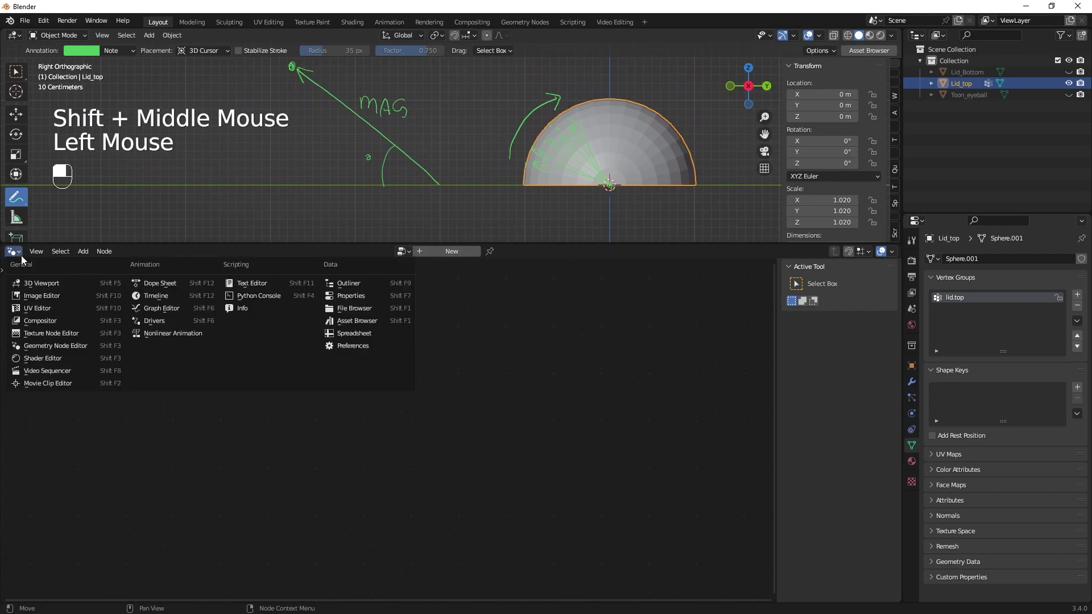
{"action": "left_click", "coordinate": [155, 296]}
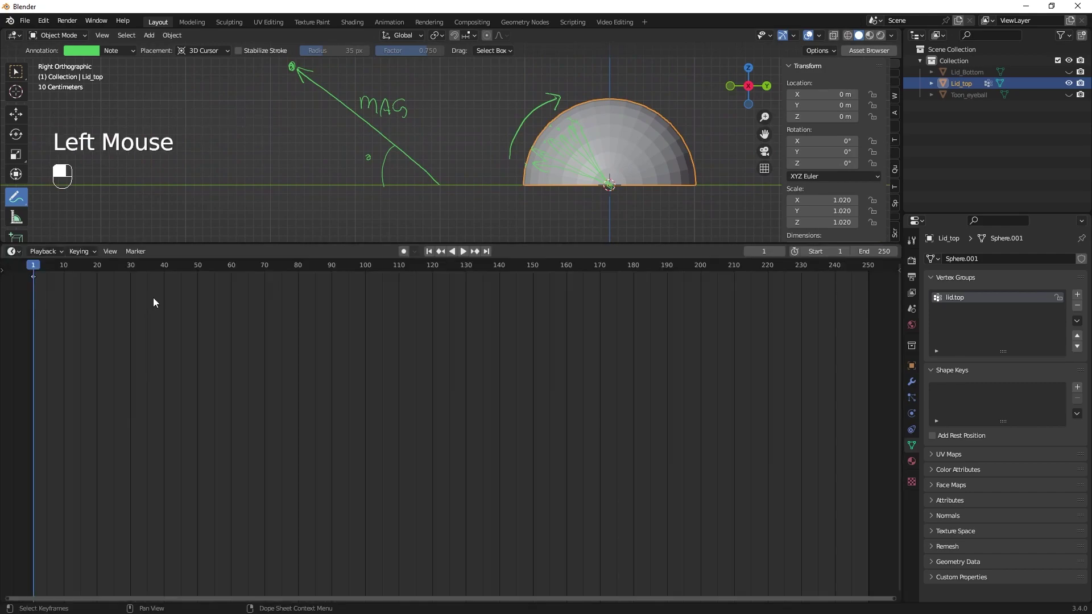
{"action": "left_click", "coordinate": [23, 254]}
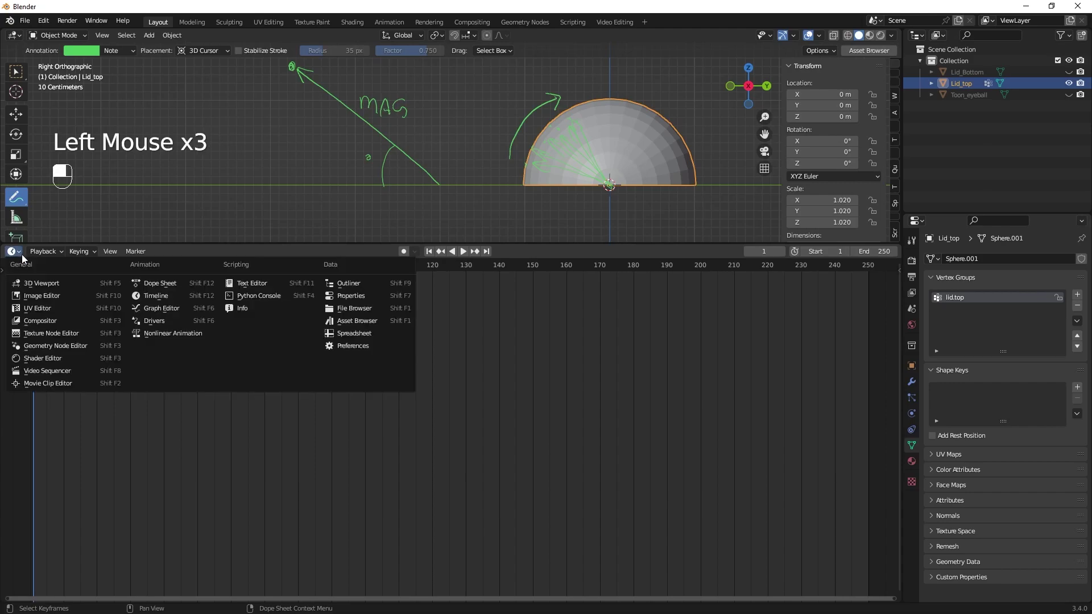
{"action": "left_click", "coordinate": [35, 347]}
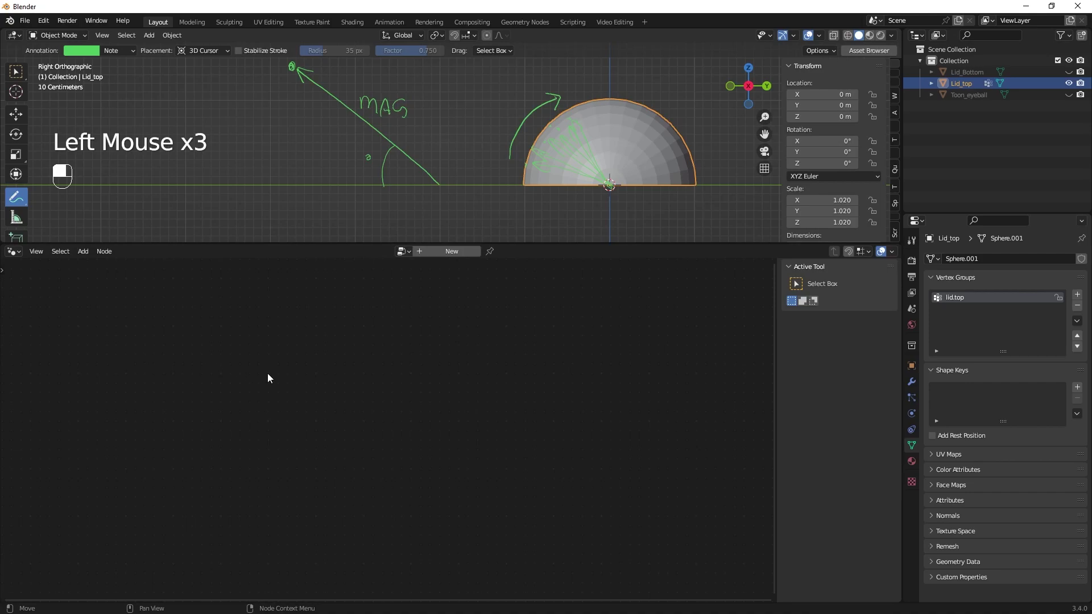
{"action": "left_click", "coordinate": [438, 252]}
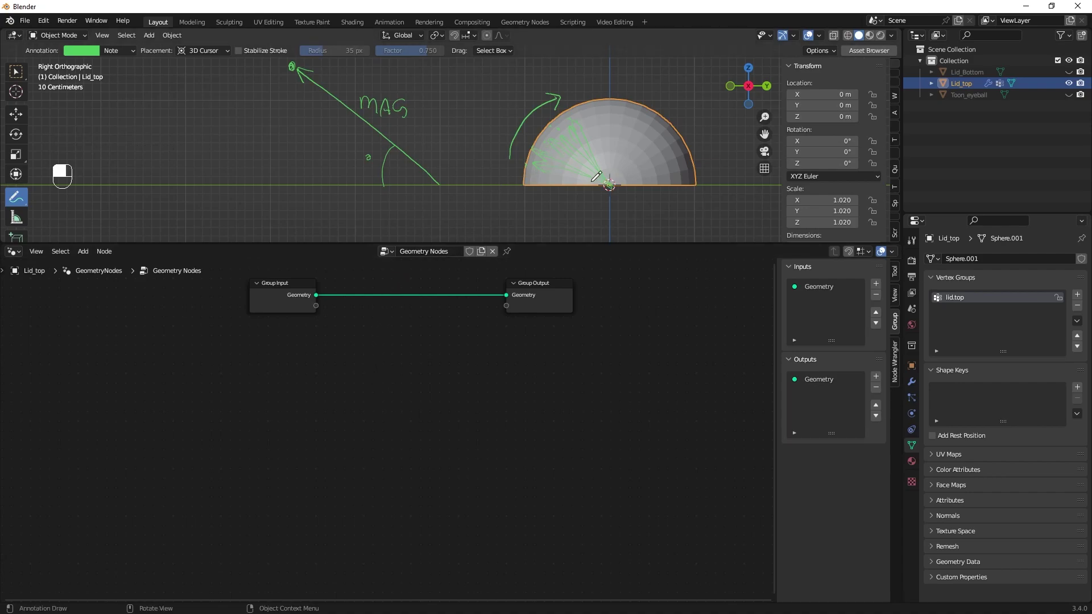
- Add a Position input node and place it below the Group Input node
{"action": "left_click", "coordinate": [84, 253]}
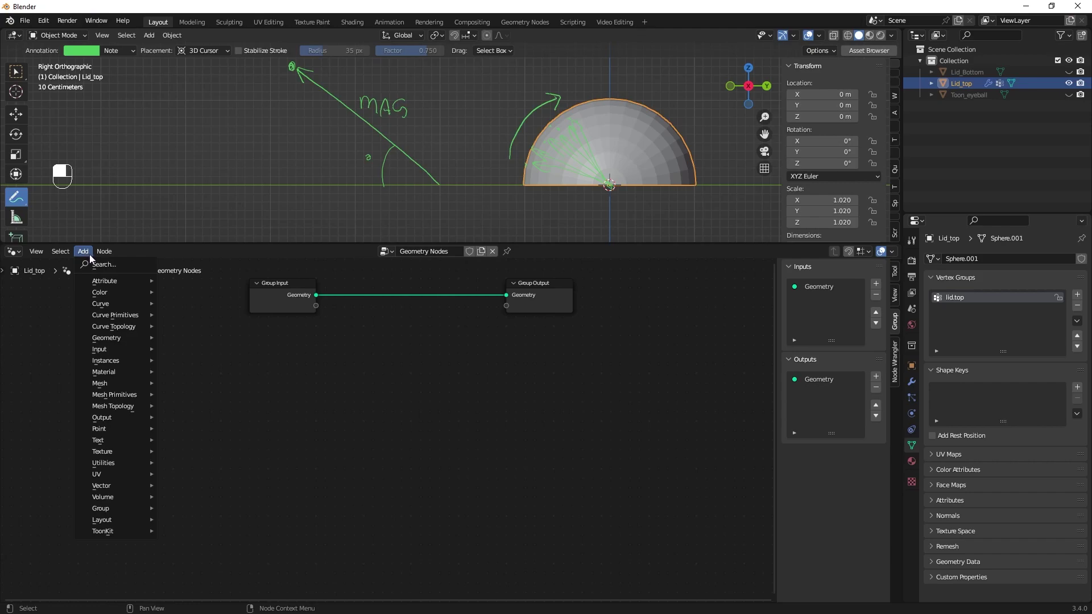
{"action": "mouse_move", "coordinate": [107, 431]}
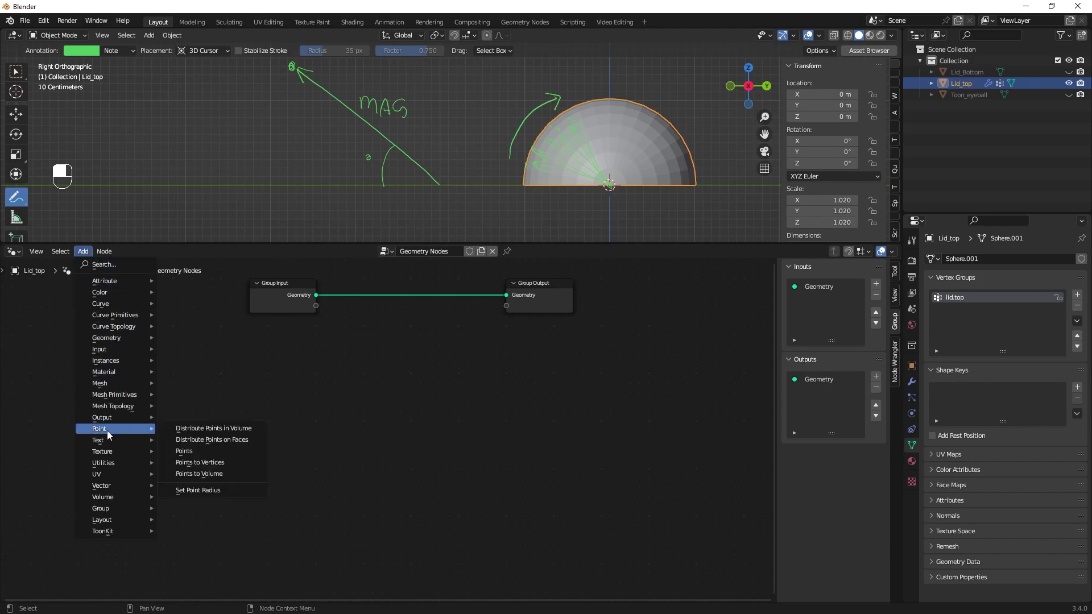
{"action": "mouse_move", "coordinate": [106, 352]}
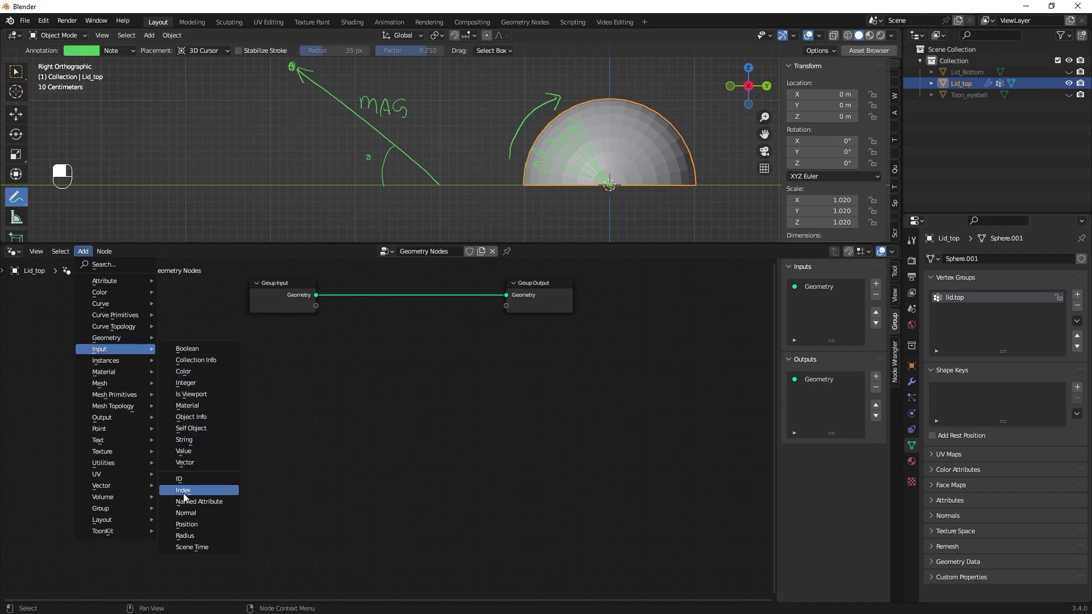
{"action": "left_click", "coordinate": [185, 522]}
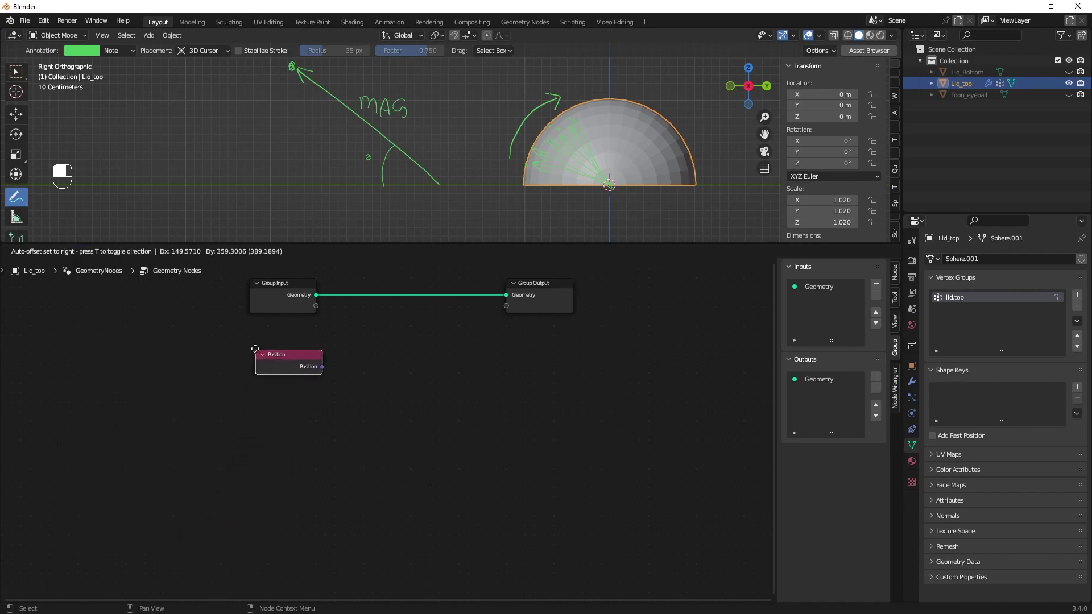
{"action": "left_click", "coordinate": [245, 347]}
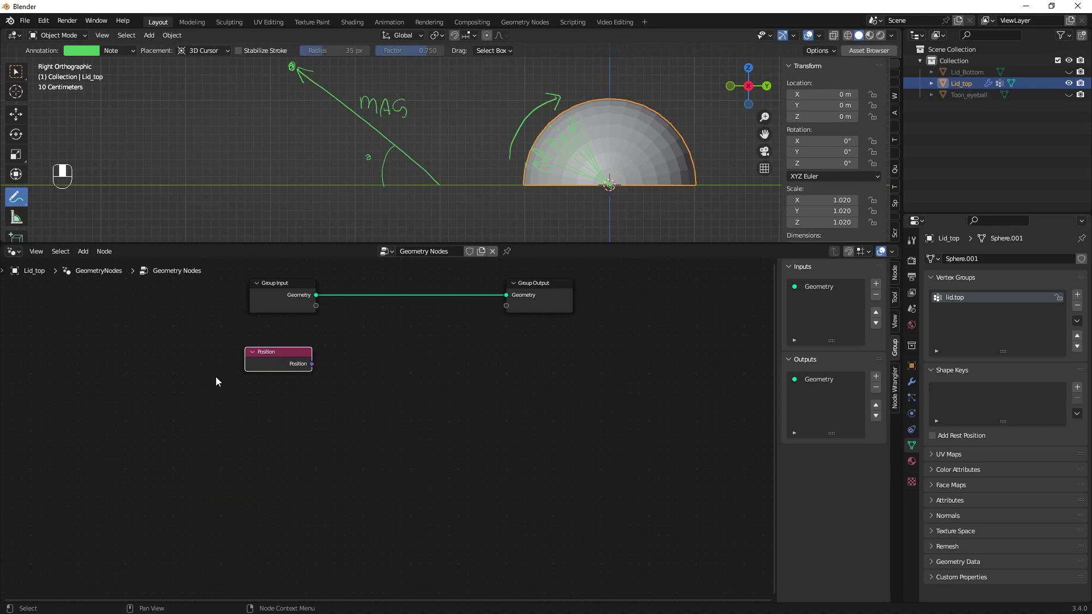
{"action": "middle_click_drag", "start_coordinate": [207, 391], "coordinate": [200, 345]}
{"action": "middle_click_drag", "start_coordinate": [254, 302], "coordinate": [222, 322]}
{"action": "left_click_drag", "start_coordinate": [287, 379], "coordinate": [293, 377]}
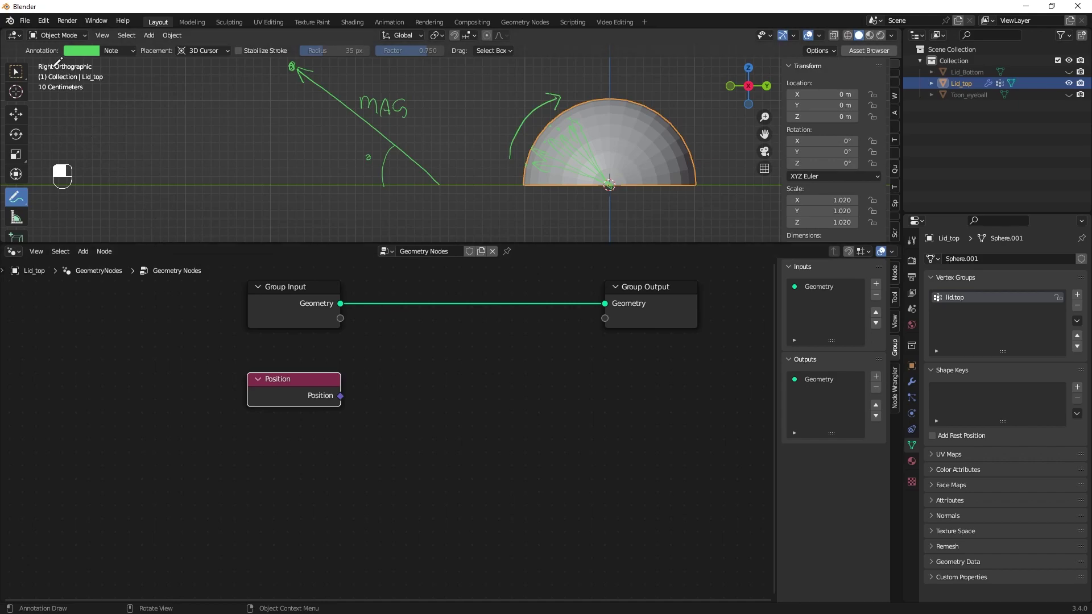
- Search the add-on preferences for "node" to check the Node Wrangler add-on, then close the preferences
{"action": "left_click", "coordinate": [44, 21]}
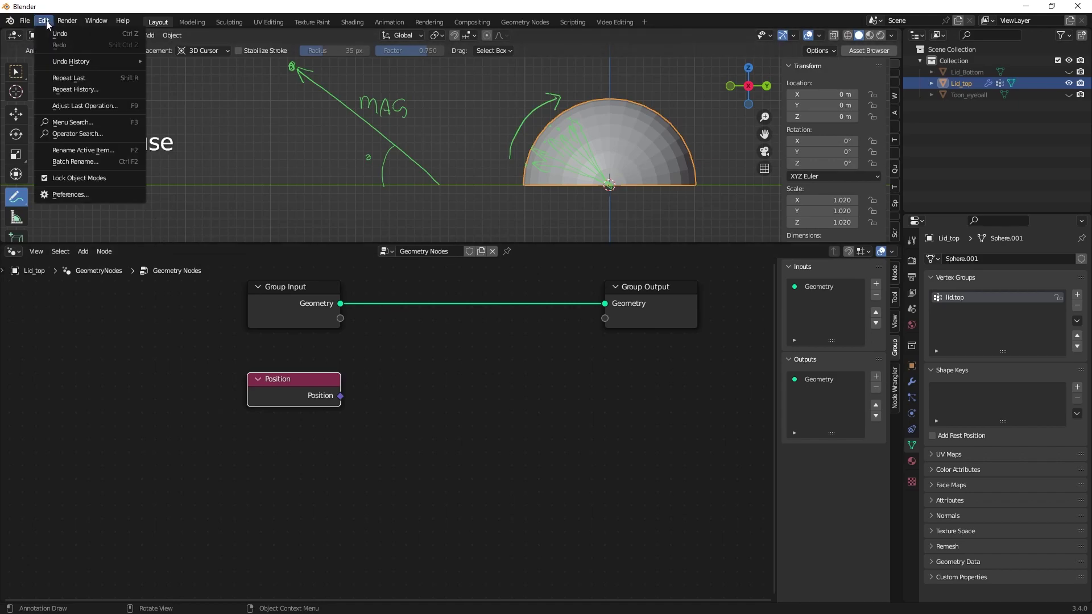
{"action": "left_click", "coordinate": [63, 194]}
{"action": "left_click", "coordinate": [315, 70]}
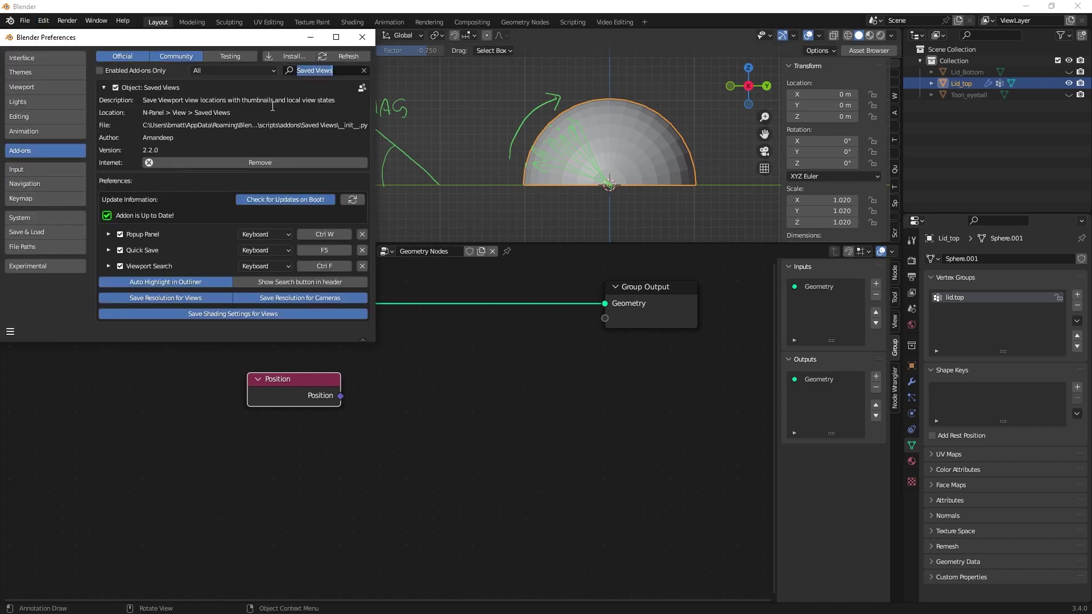
{"action": "type", "text": "node"}
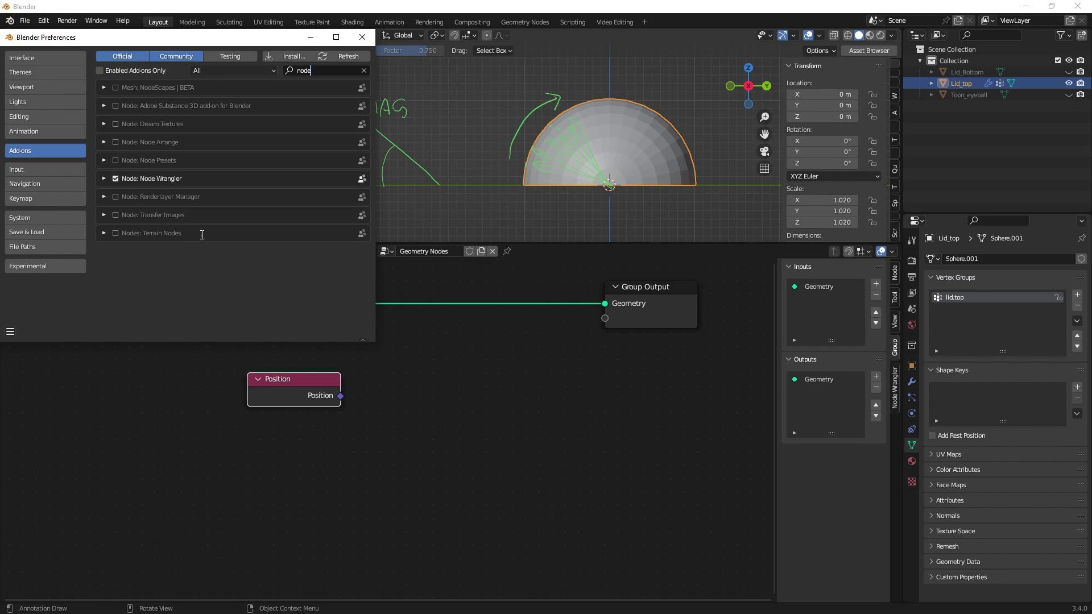
{"action": "left_click", "coordinate": [363, 37]}
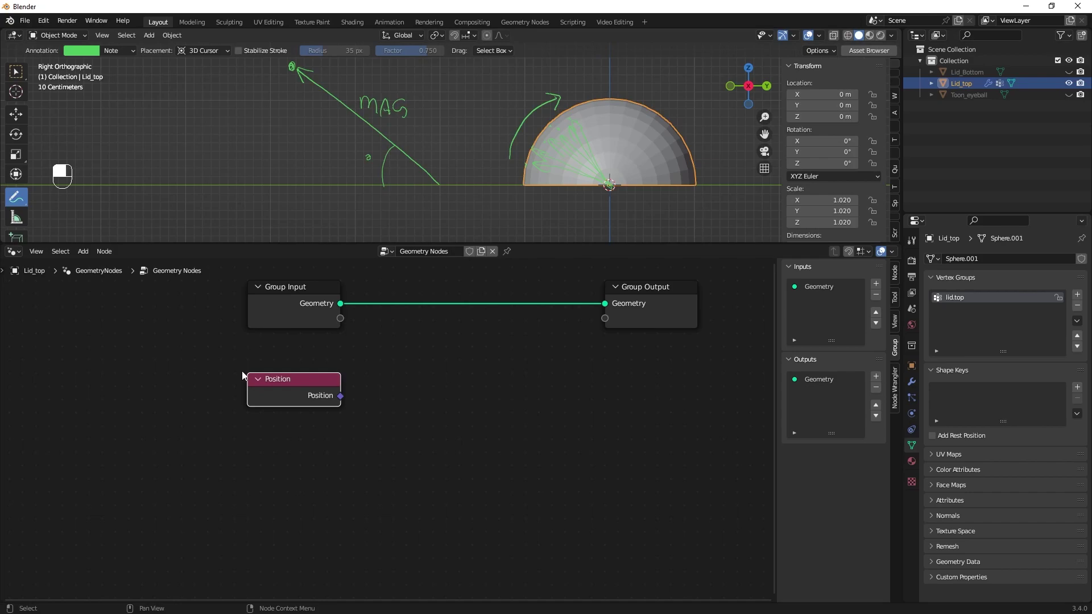
- Add a Vector Rotate node beside the Position node and link Position to its Vector input
{"action": "left_click", "coordinate": [84, 252]}
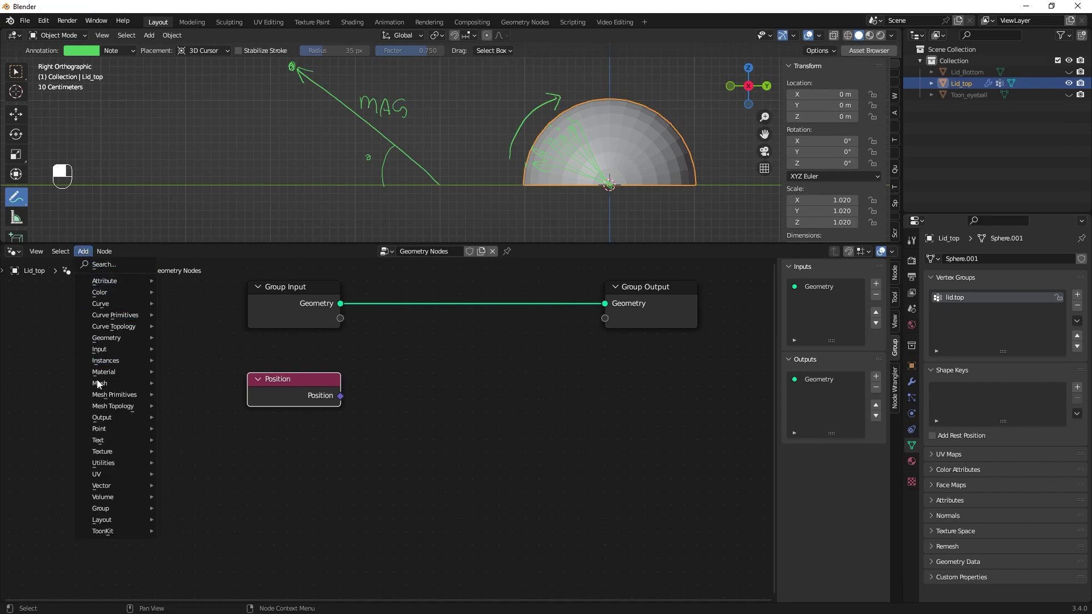
{"action": "mouse_move", "coordinate": [100, 487]}
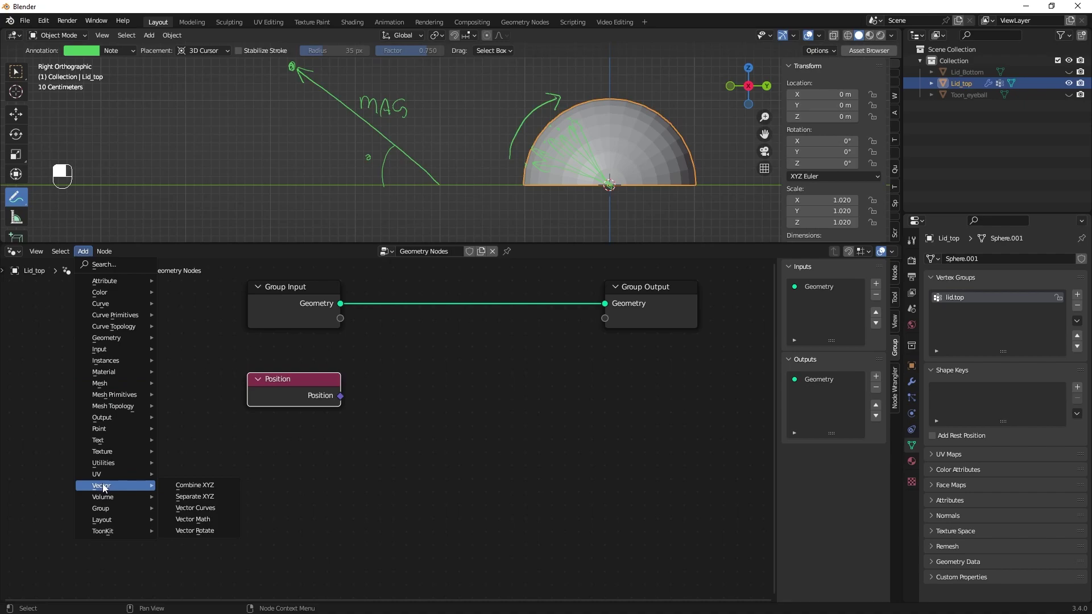
{"action": "left_click", "coordinate": [190, 531]}
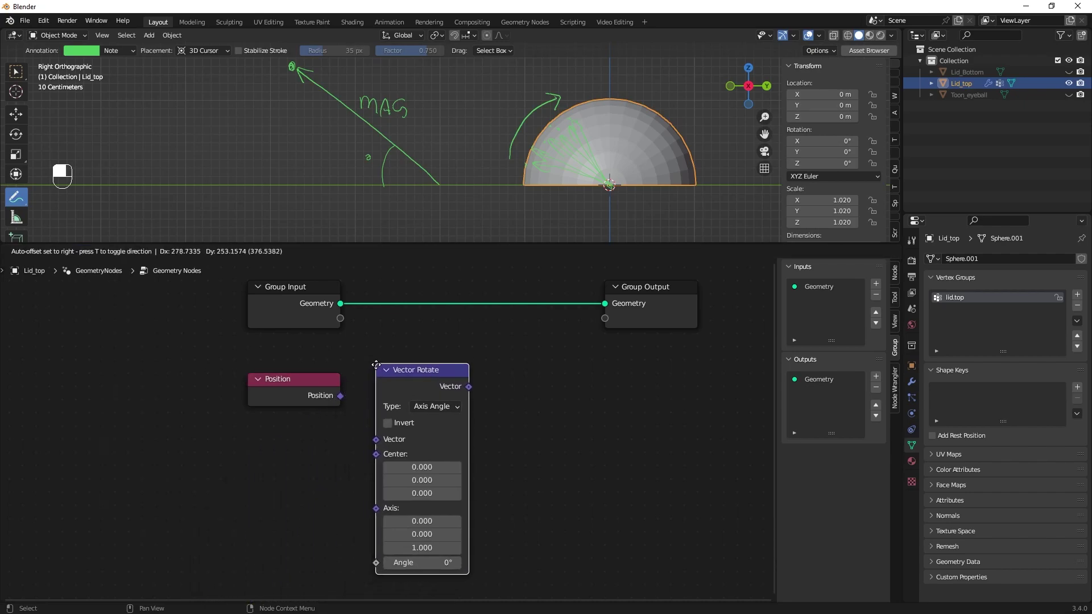
{"action": "left_click", "coordinate": [375, 378]}
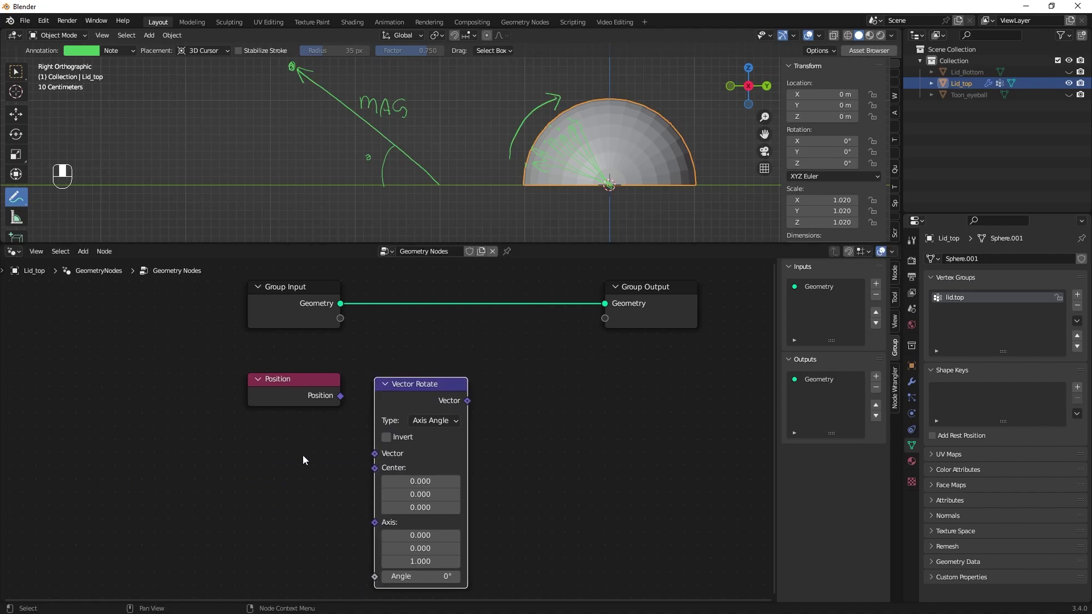
{"action": "left_click_drag", "start_coordinate": [339, 398], "coordinate": [374, 453]}
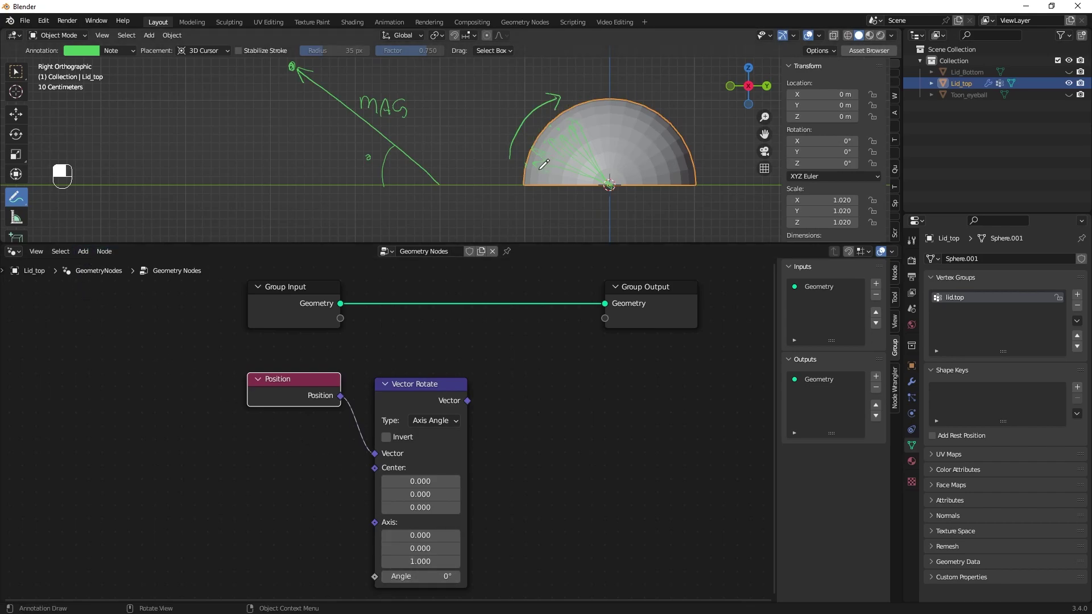
- Insert a Set Position node between Group Input and Group Output, and link the Vector Rotate output to its Position input
{"action": "left_click", "coordinate": [83, 251]}
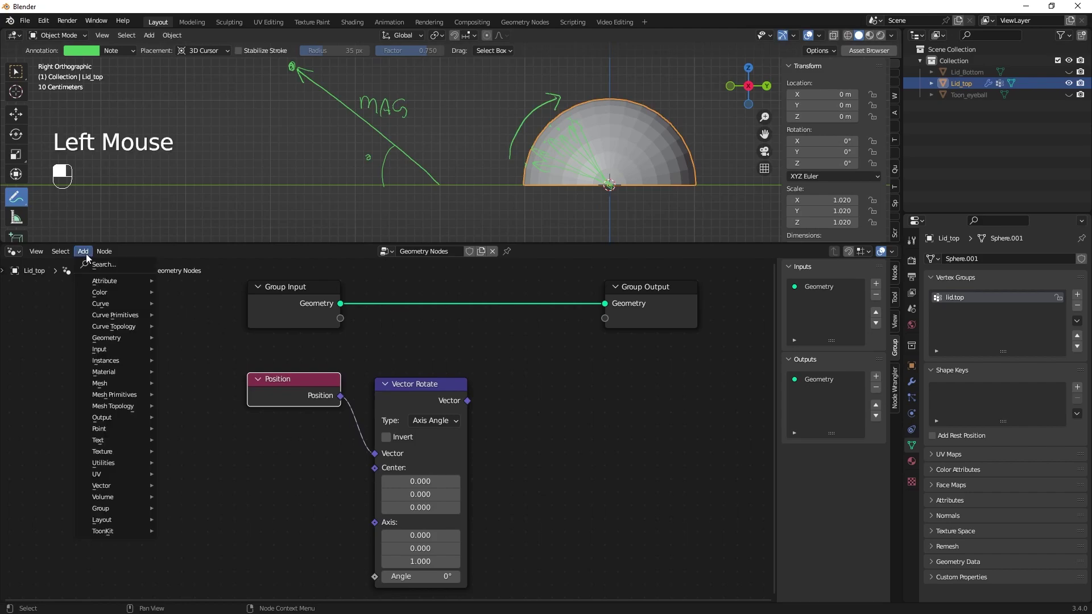
{"action": "mouse_move", "coordinate": [107, 340]}
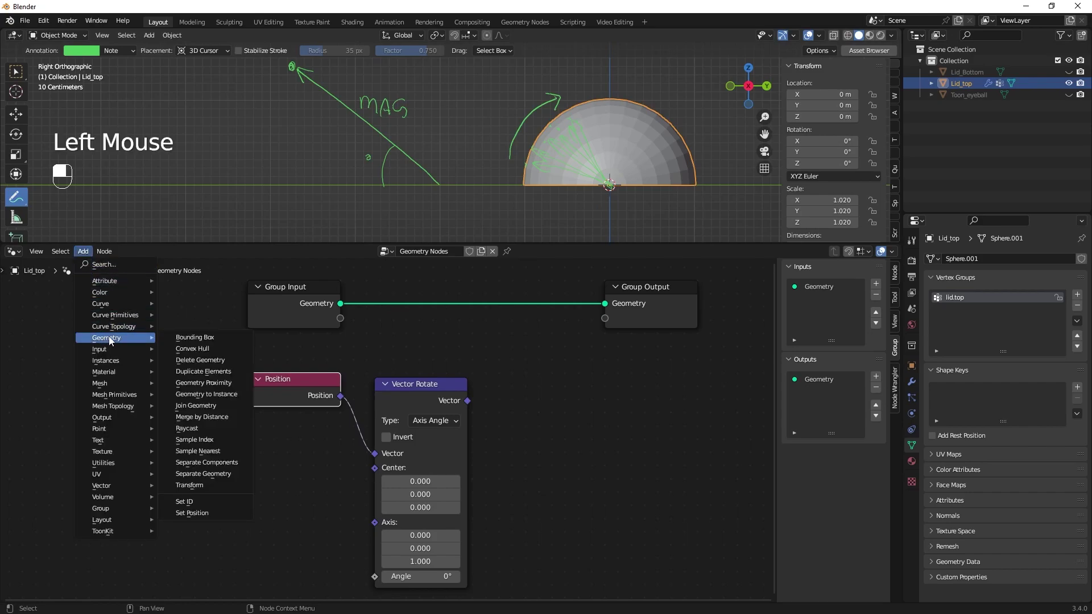
{"action": "left_click", "coordinate": [191, 513]}
{"action": "left_click_drag", "start_coordinate": [495, 273], "coordinate": [531, 314]}
{"action": "left_click_drag", "start_coordinate": [632, 325], "coordinate": [670, 312]}
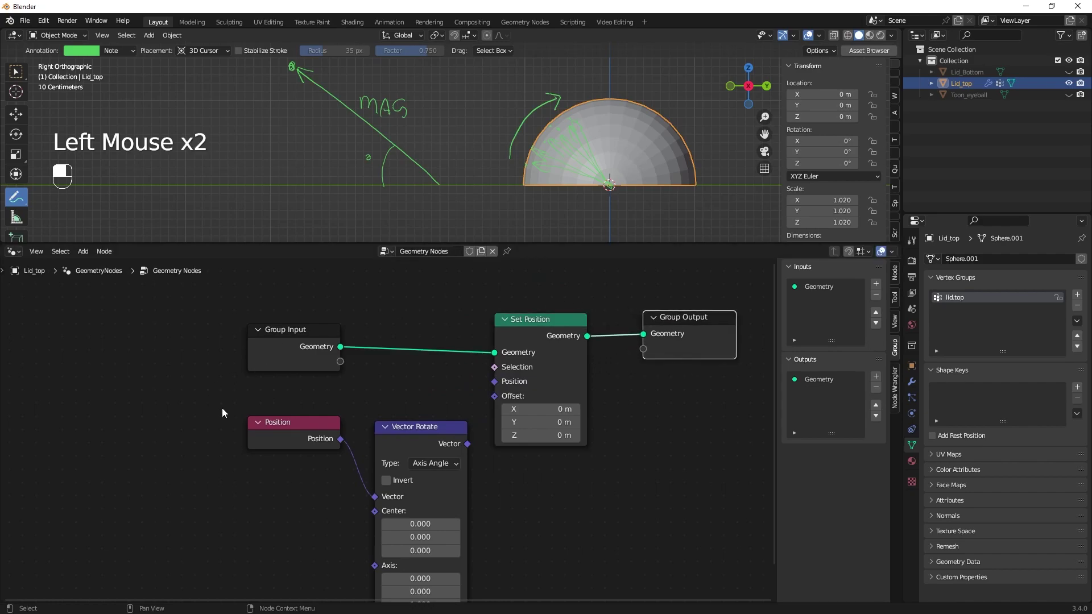
{"action": "middle_click_drag", "start_coordinate": [222, 408], "coordinate": [220, 381], "text": "shift"}
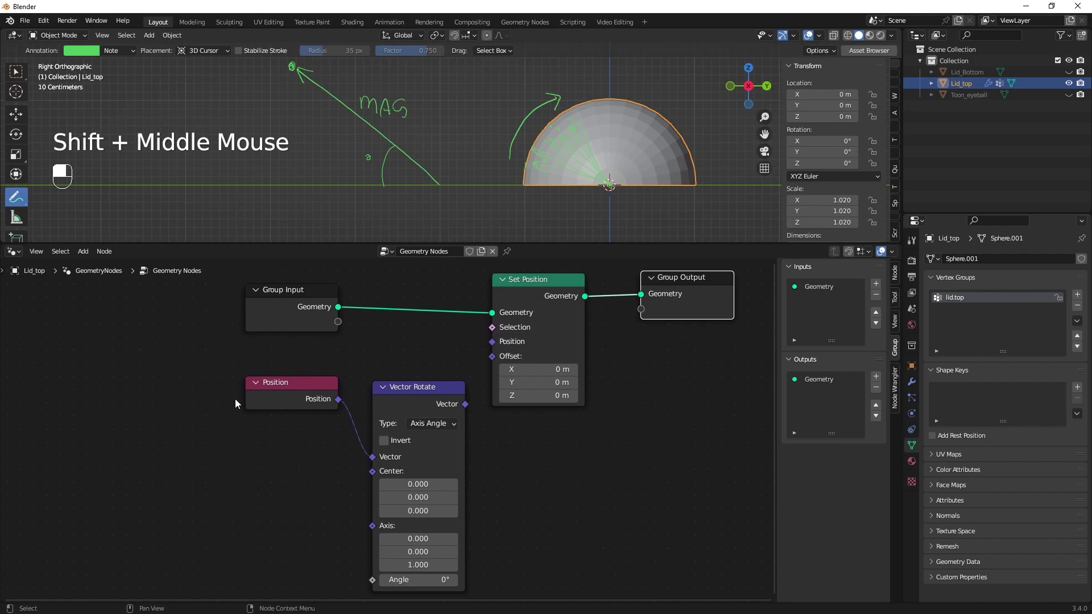
{"action": "left_click_drag", "start_coordinate": [464, 404], "coordinate": [486, 344]}
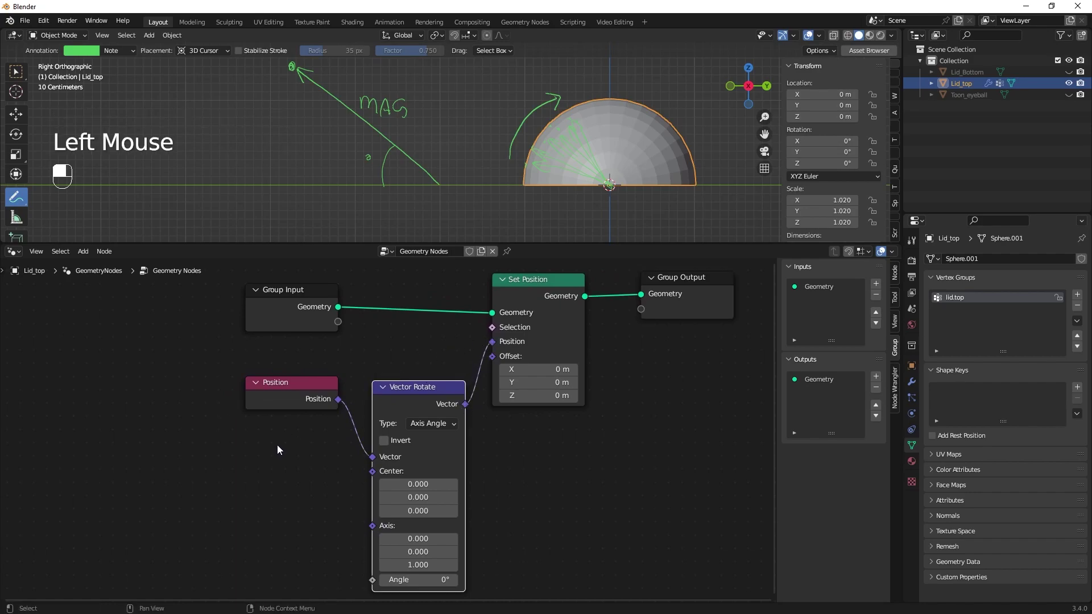
- Annotate the hinge axis with a line through the lid and set the Vector Rotate type to X Axis
{"action": "middle_click_drag", "start_coordinate": [560, 196], "coordinate": [572, 191]}
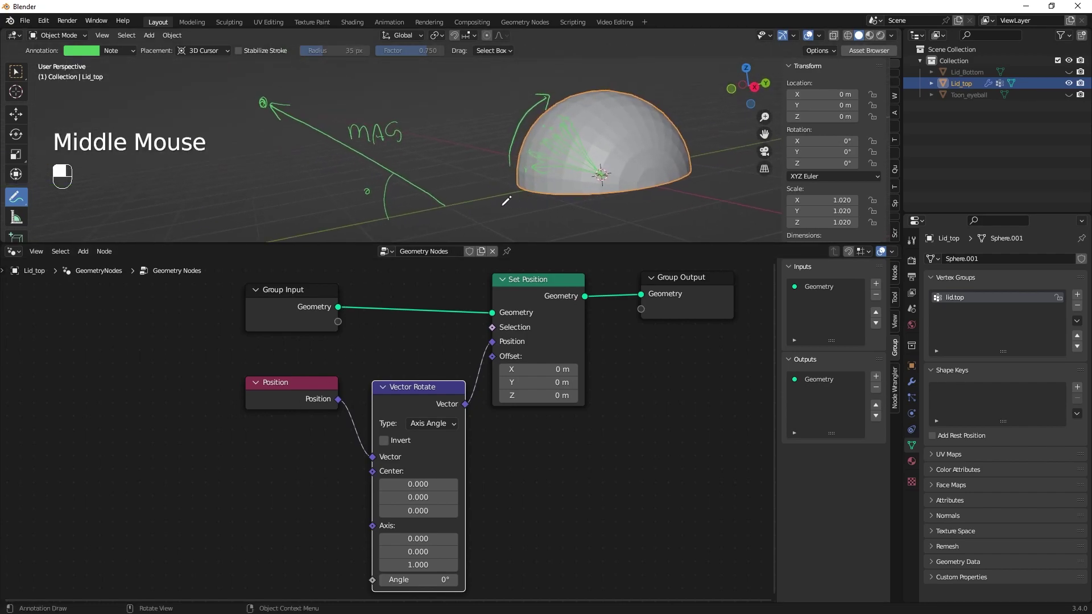
{"action": "left_click_drag", "start_coordinate": [703, 194], "coordinate": [465, 137]}
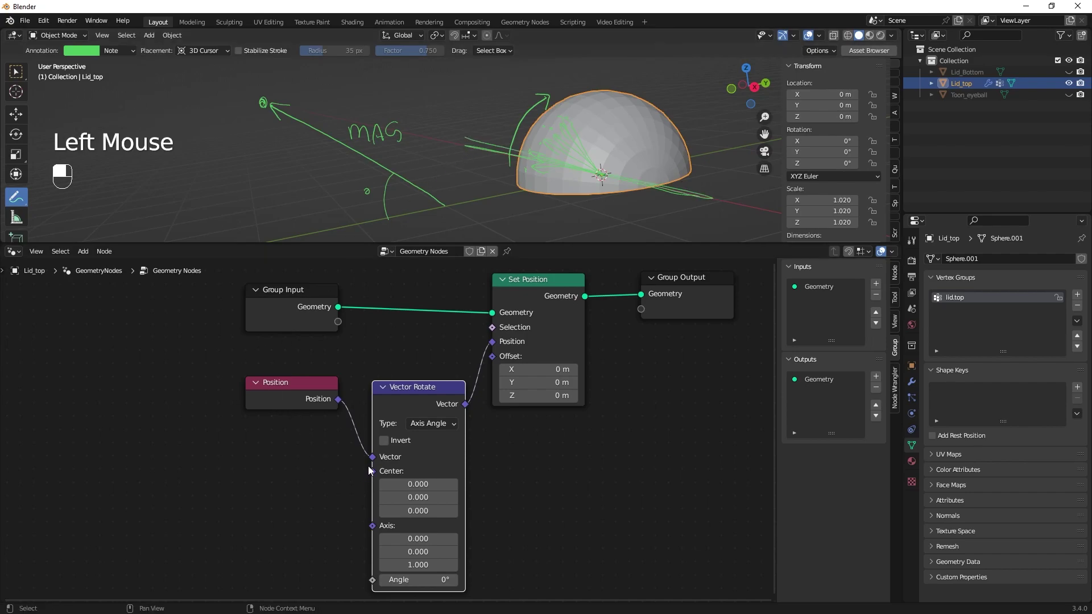
{"action": "left_click", "coordinate": [425, 423]}
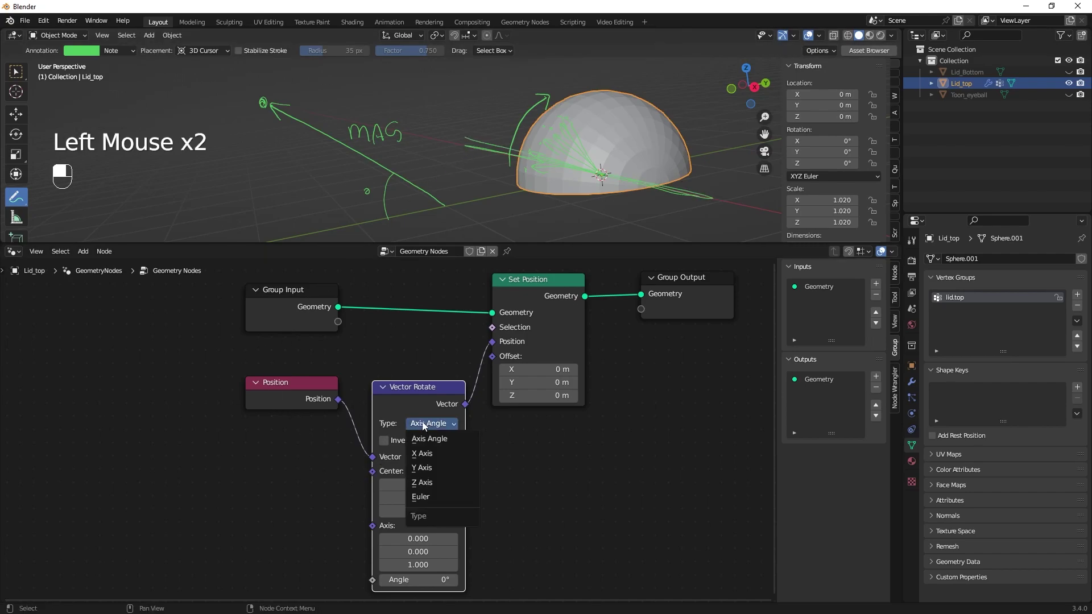
{"action": "left_click", "coordinate": [420, 455]}
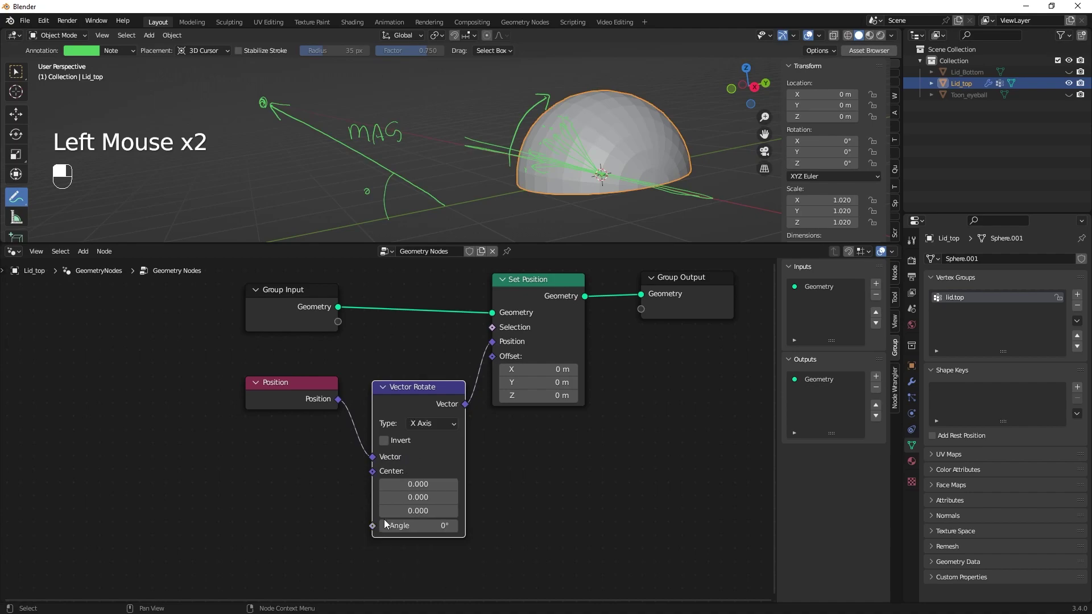
- Try an angle of -1.2° on the Vector Rotate node and reset it to 0°
{"action": "left_click", "coordinate": [435, 525]}
{"action": "mouse_move", "coordinate": [430, 525]}
{"action": "left_mouse_down"}
{"action": "mouse_move", "coordinate": [186, 487]}
{"action": "mouse_move", "coordinate": [382, 505]}
{"action": "mouse_move", "coordinate": [273, 494]}
{"action": "mouse_move", "coordinate": [161, 458]}
{"action": "mouse_move", "coordinate": [303, 477]}
{"action": "mouse_move", "coordinate": [169, 446]}
{"action": "mouse_move", "coordinate": [318, 483]}
{"action": "mouse_move", "coordinate": [295, 489]}
{"action": "mouse_move", "coordinate": [293, 505]}
{"action": "mouse_move", "coordinate": [421, 534]}
{"action": "left_mouse_up"}
{"action": "left_click", "coordinate": [402, 513]}
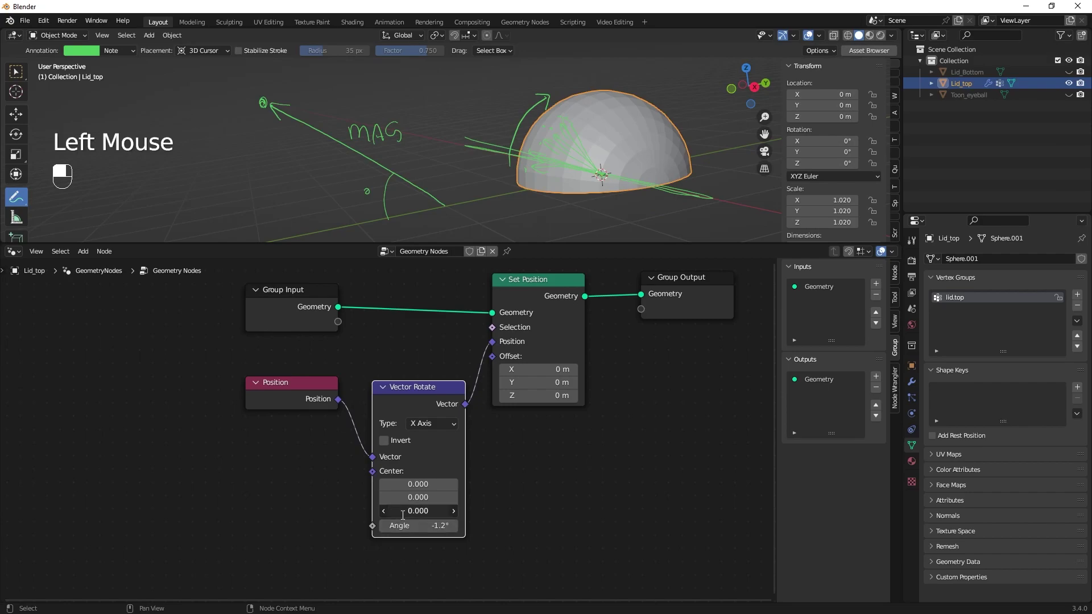
{"action": "left_click", "coordinate": [421, 533]}
{"action": "type", "text": "0"}
{"action": "key", "text": "Return"}
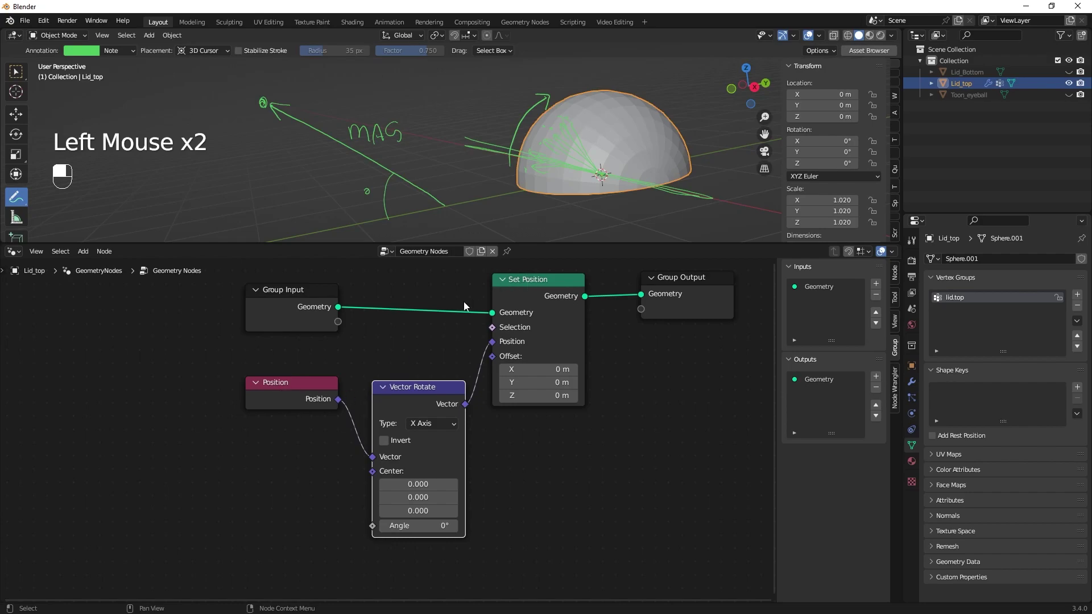
- Align the Group Input node level with the Set Position input and enlarge the 3D viewport in right view
{"action": "left_click_drag", "start_coordinate": [262, 306], "coordinate": [261, 313]}
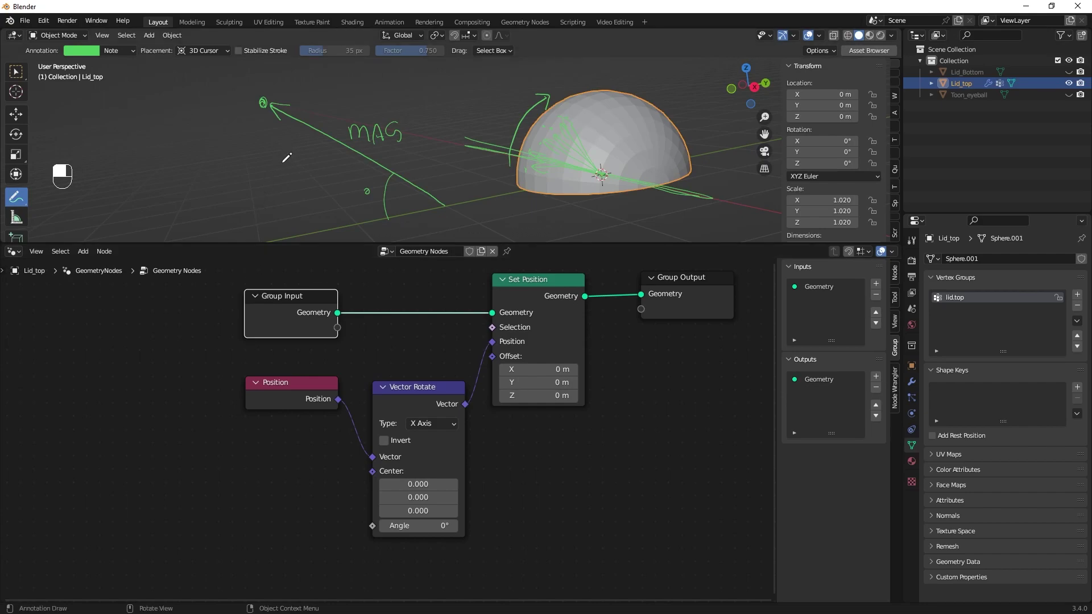
{"action": "key", "text": "KP_3"}
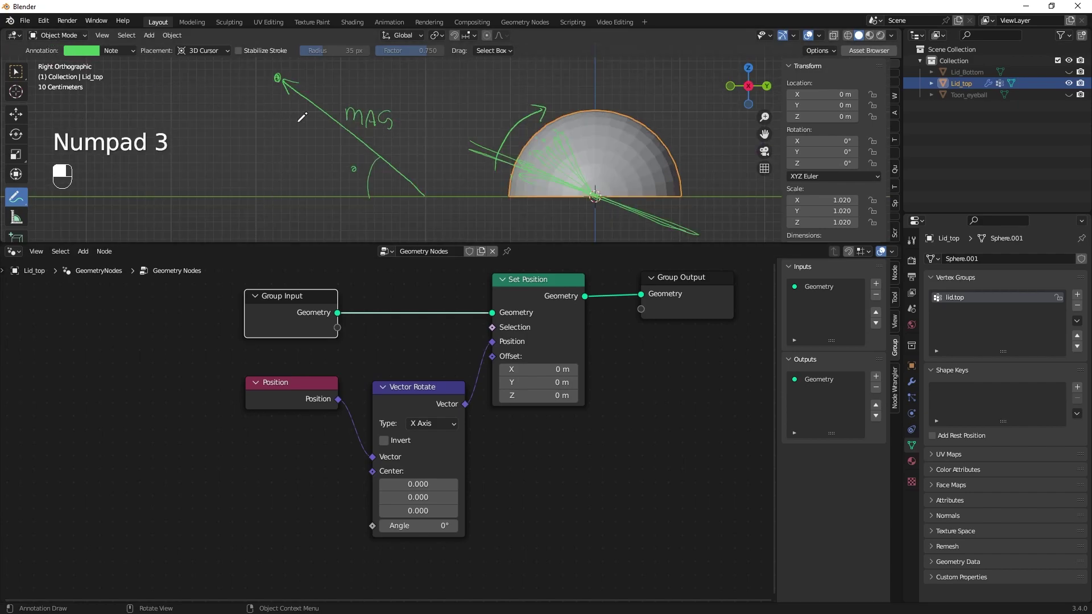
{"action": "left_click_drag", "start_coordinate": [356, 243], "coordinate": [356, 273]}
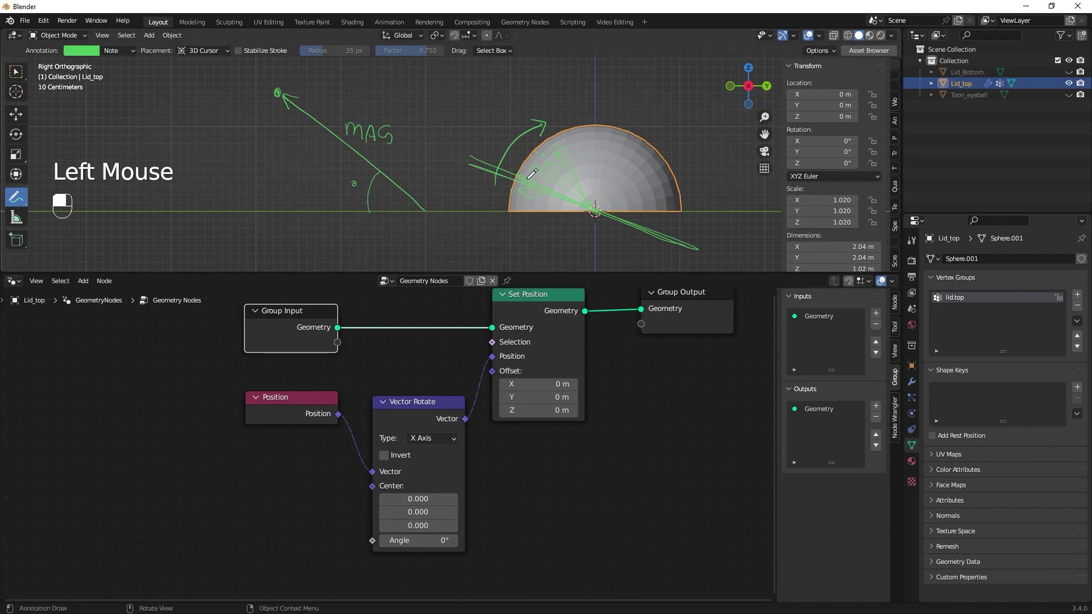
- Hide Lid_top and show Lid_Bottom, viewed from the right
{"action": "left_click", "coordinate": [1068, 83]}
{"action": "left_click", "coordinate": [1068, 71]}
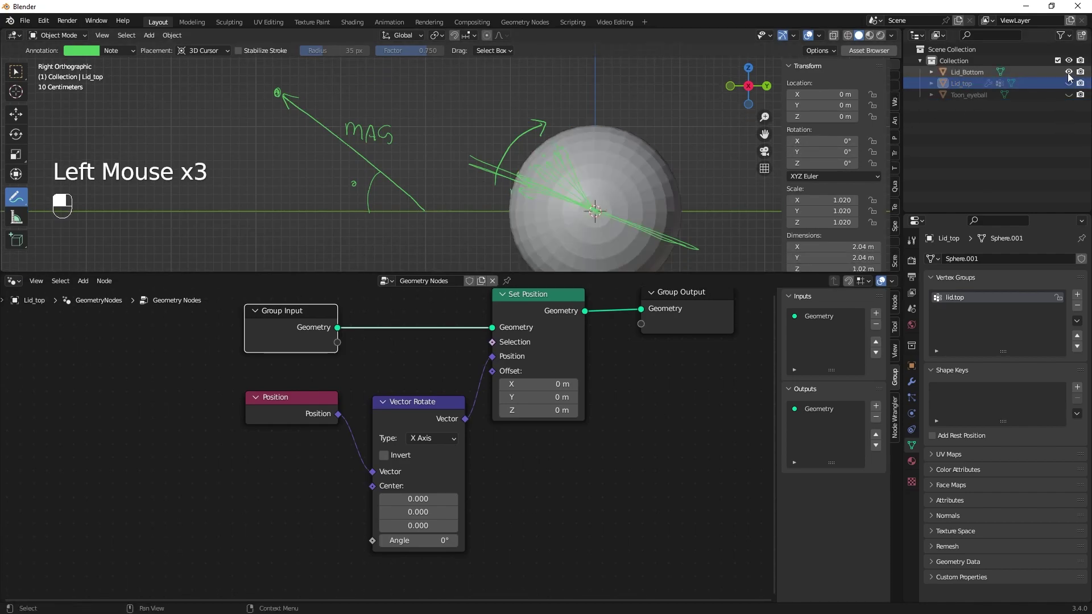
{"action": "middle_click_drag", "start_coordinate": [428, 193], "coordinate": [349, 152]}
{"action": "key", "text": "KP_3"}
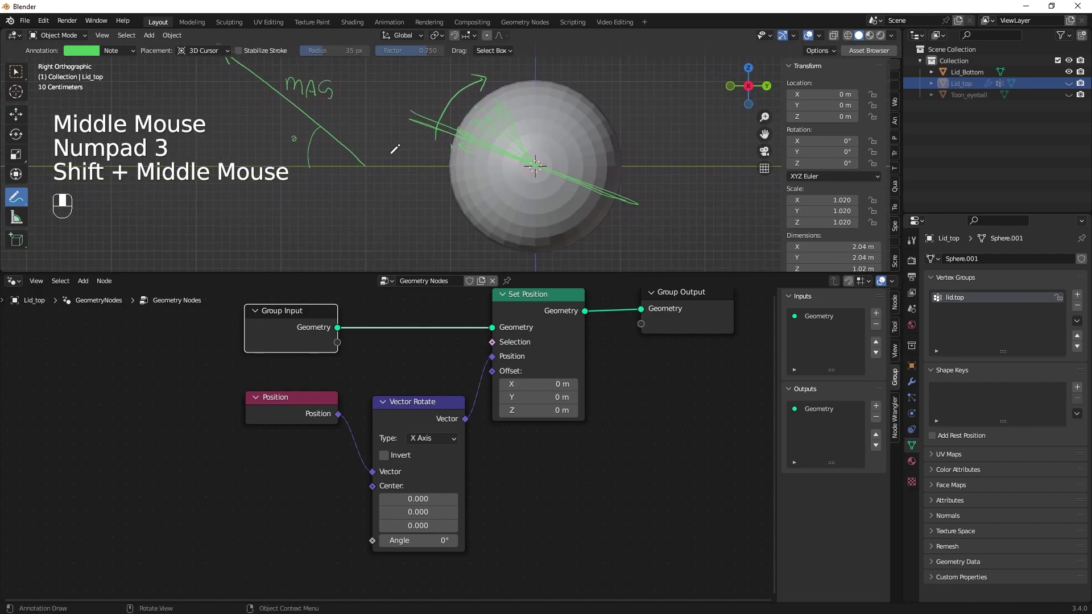
- Select the Lid_Bottom object and switch it to Edit Mode
{"action": "left_click", "coordinate": [21, 72]}
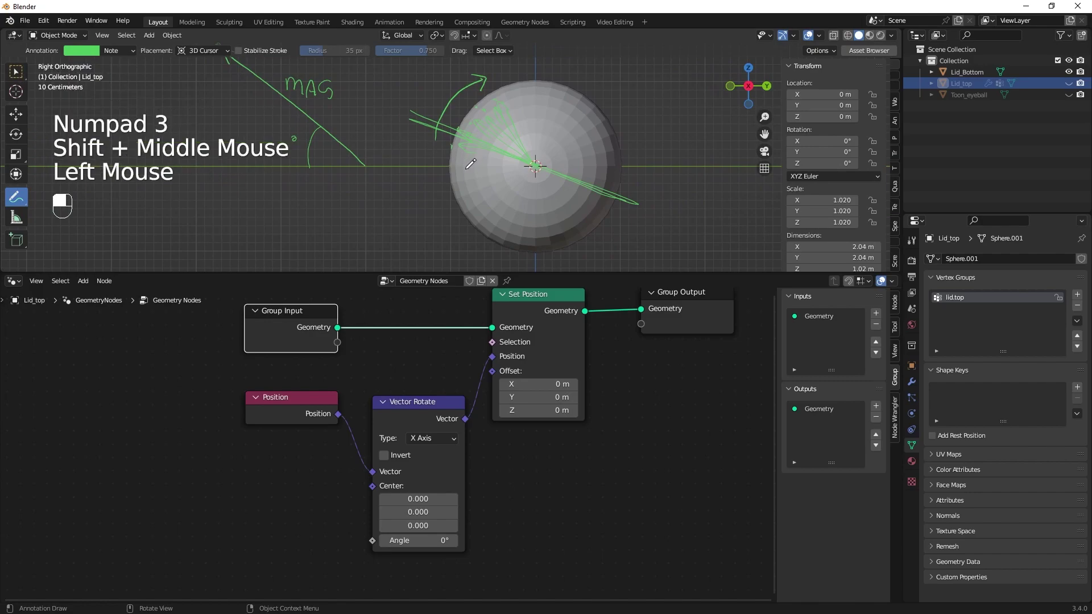
{"action": "left_click", "coordinate": [954, 61]}
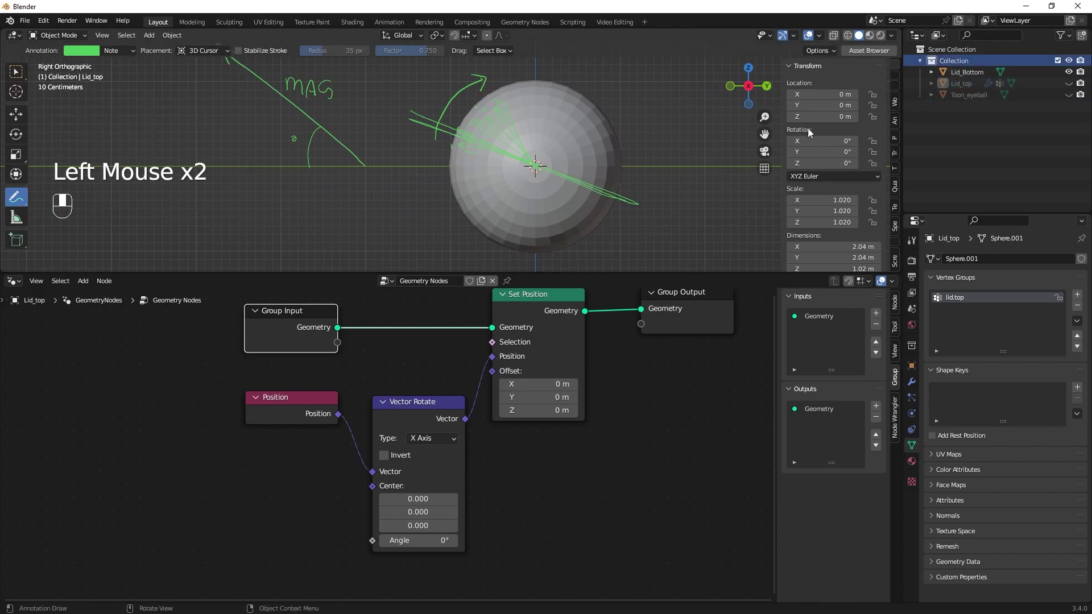
{"action": "left_click", "coordinate": [956, 71]}
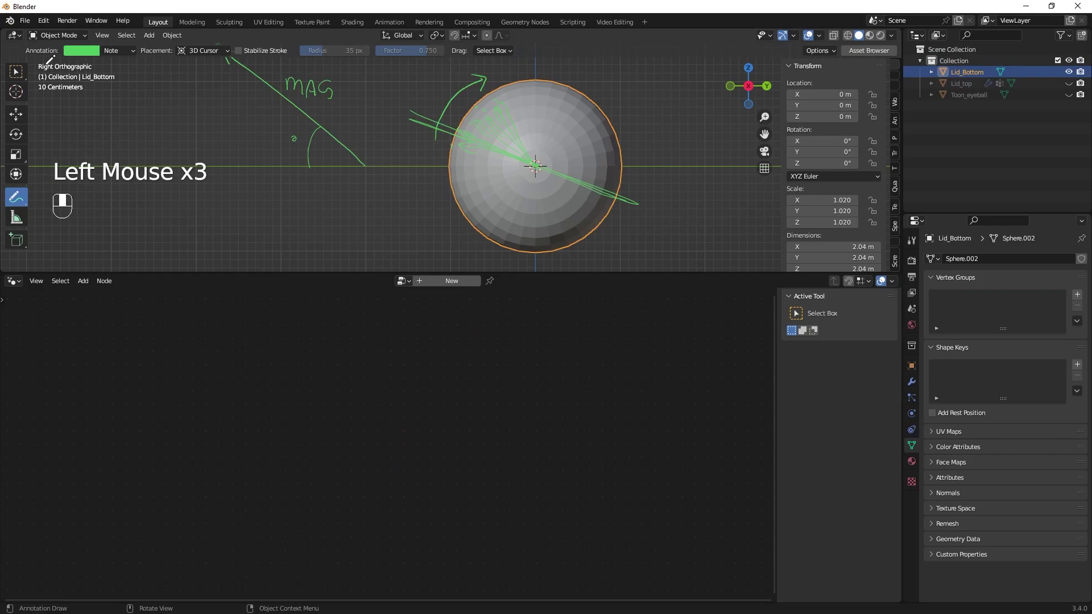
{"action": "left_click_drag", "start_coordinate": [48, 39], "coordinate": [50, 59]}
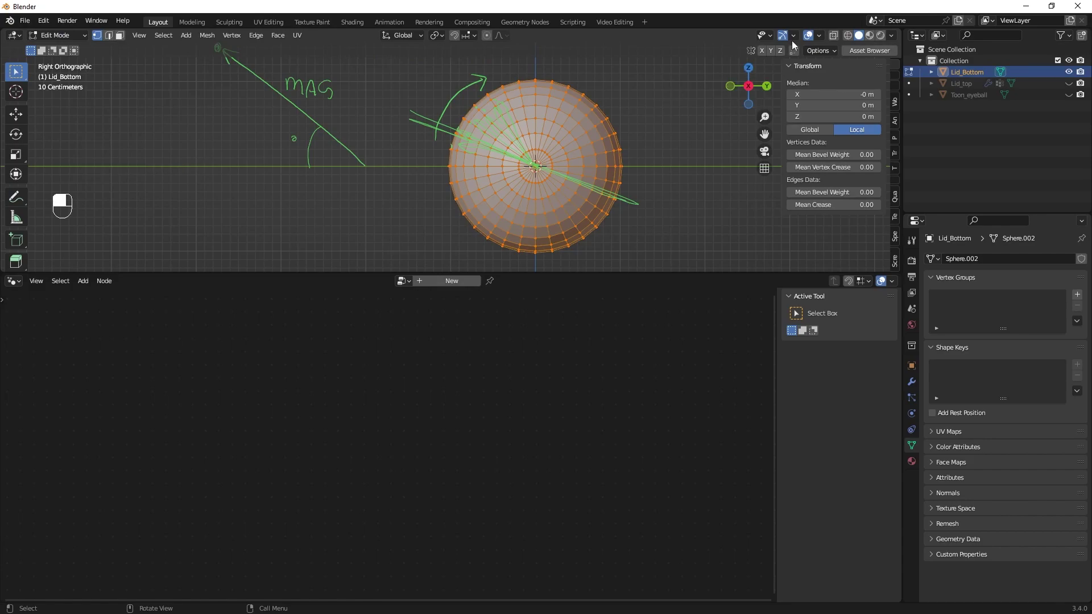
- Turn on X-ray and delete the vertices of the sphere's upper half in front view
{"action": "left_click", "coordinate": [833, 36]}
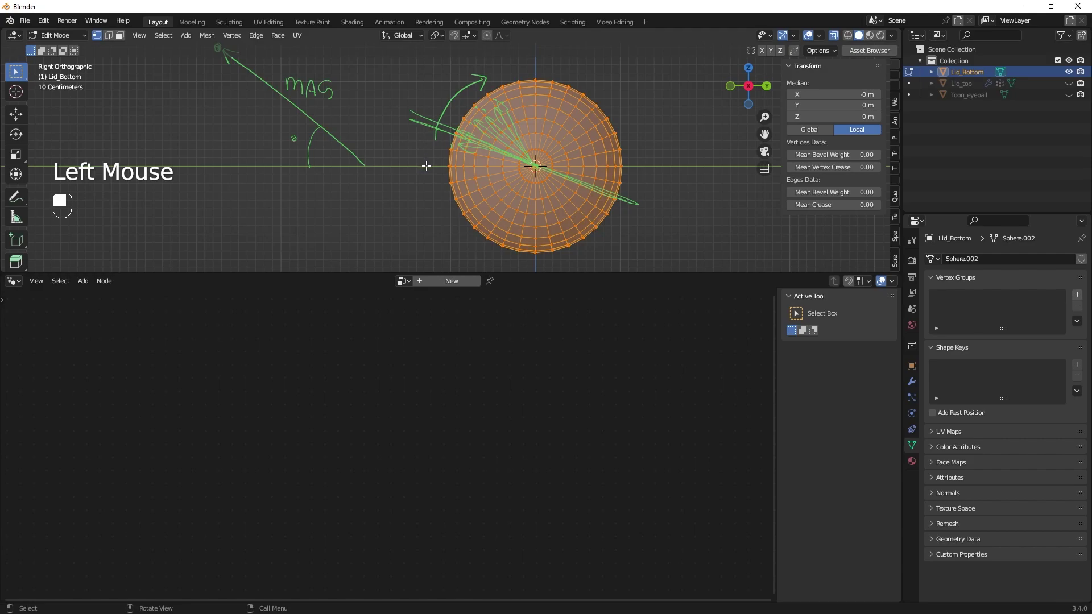
{"action": "key", "text": "KP_1"}
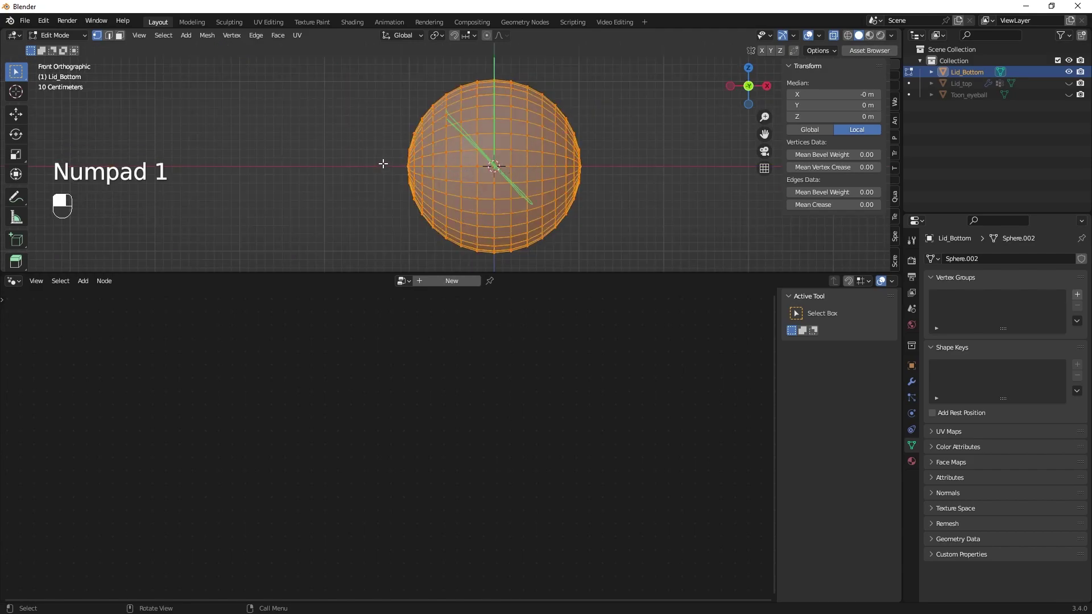
{"action": "left_click_drag", "start_coordinate": [386, 163], "coordinate": [615, 83]}
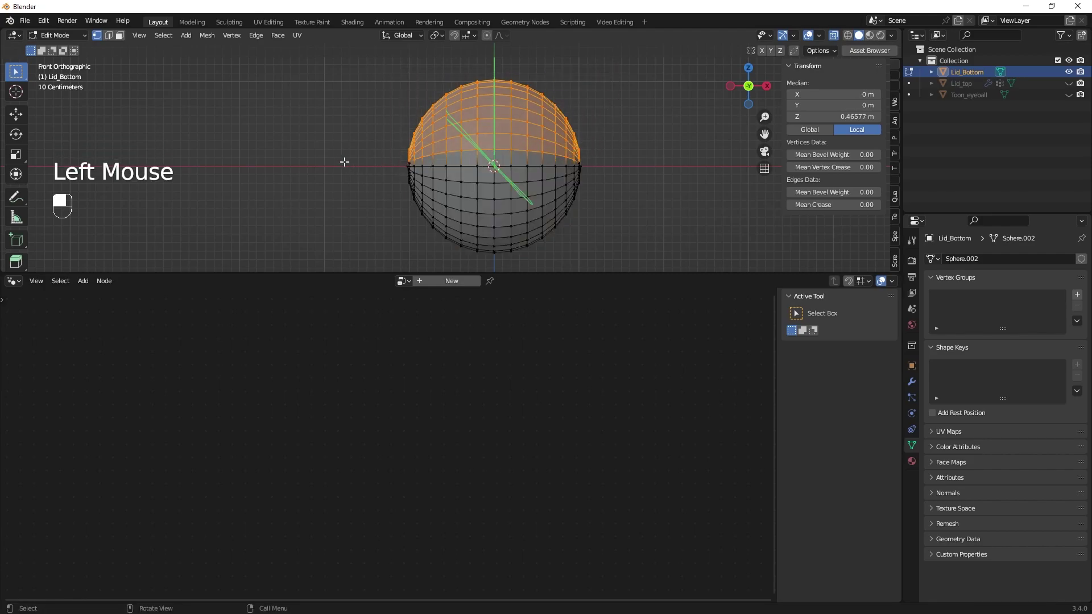
{"action": "key", "text": "Delete"}
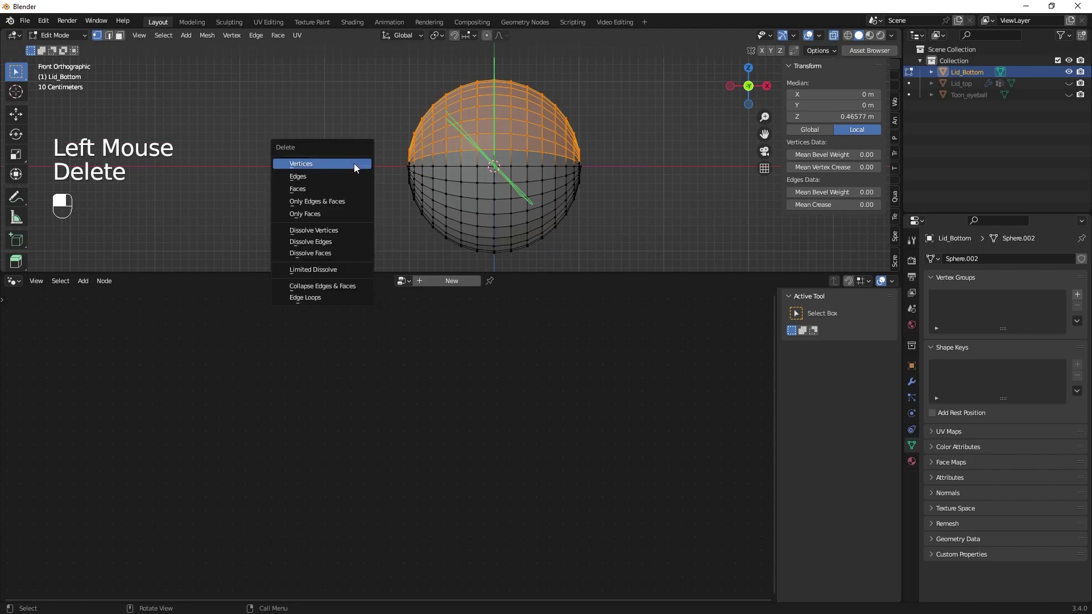
{"action": "left_click", "coordinate": [334, 162]}
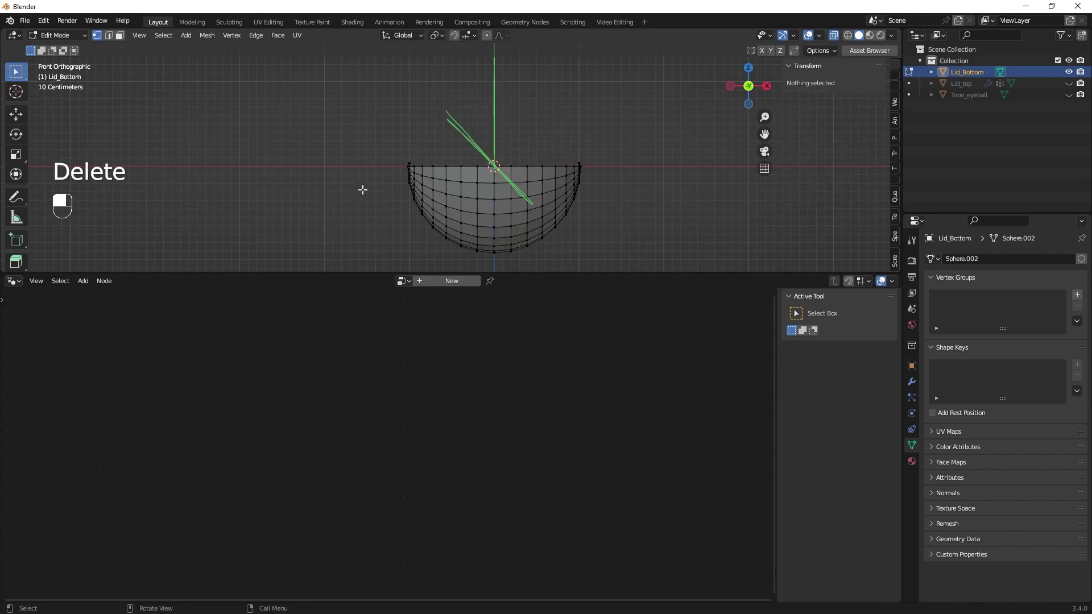
- Delete the leftover vertices that still stick up above the equator of Lid_Bottom
{"action": "middle_click_drag", "start_coordinate": [378, 182], "coordinate": [363, 145], "text": "ctrl"}
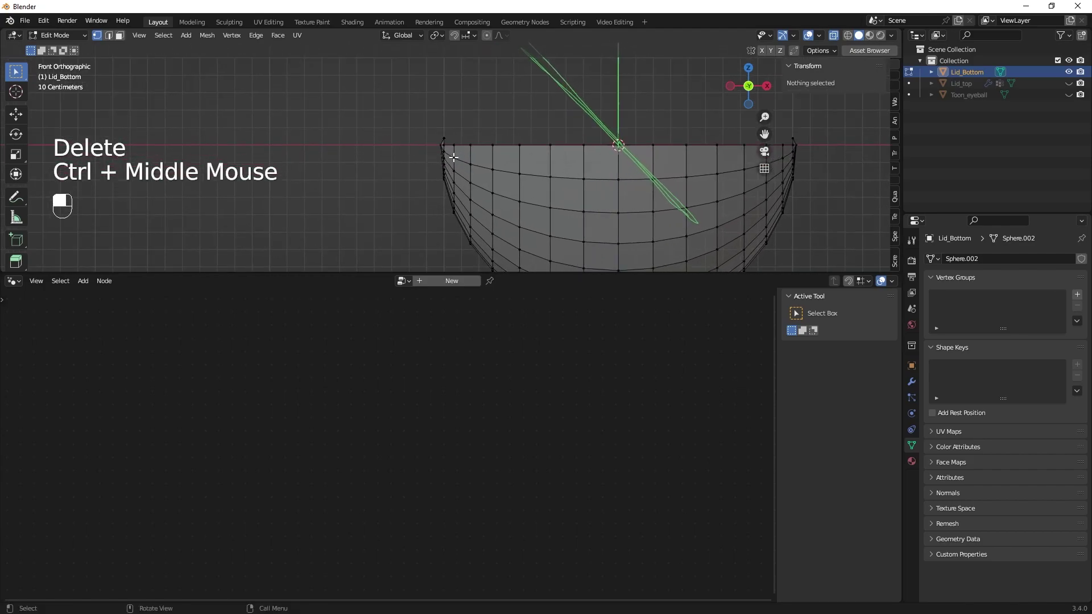
{"action": "left_click_drag", "start_coordinate": [801, 138], "coordinate": [374, 129]}
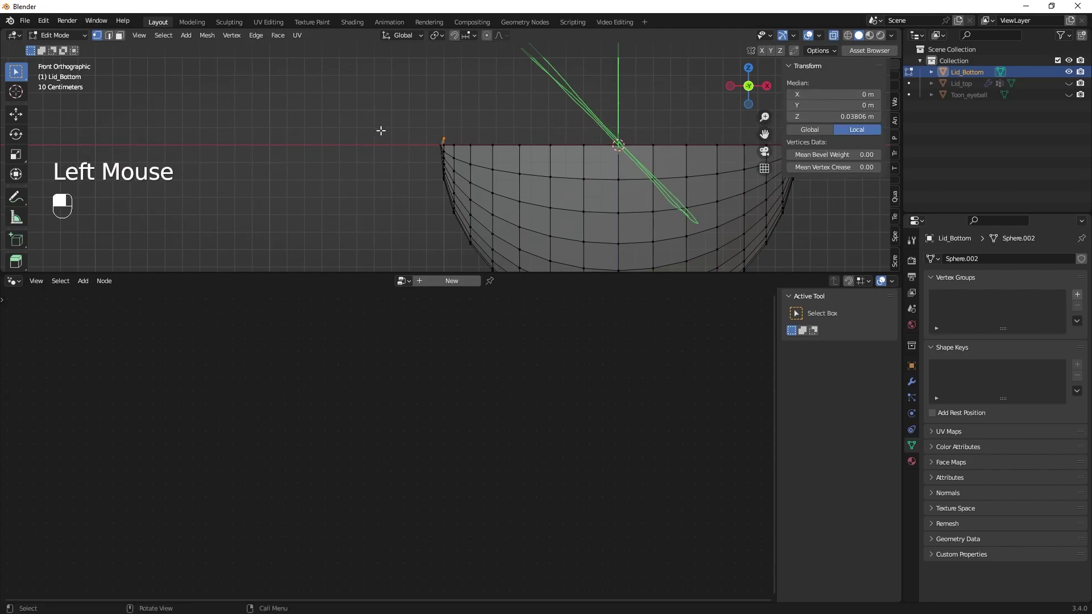
{"action": "key", "text": "Delete"}
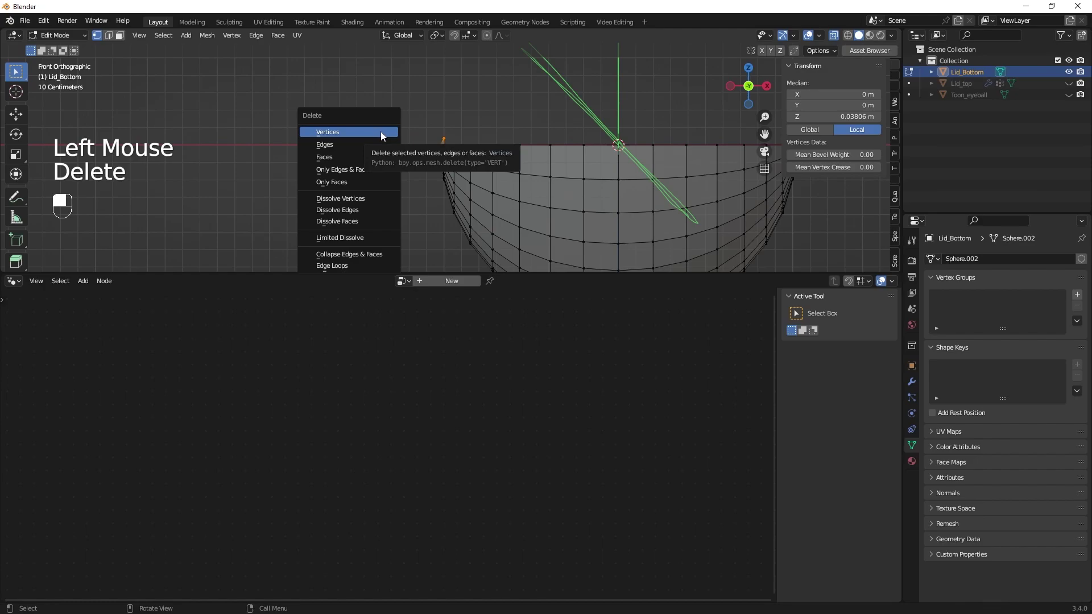
{"action": "left_click", "coordinate": [352, 149]}
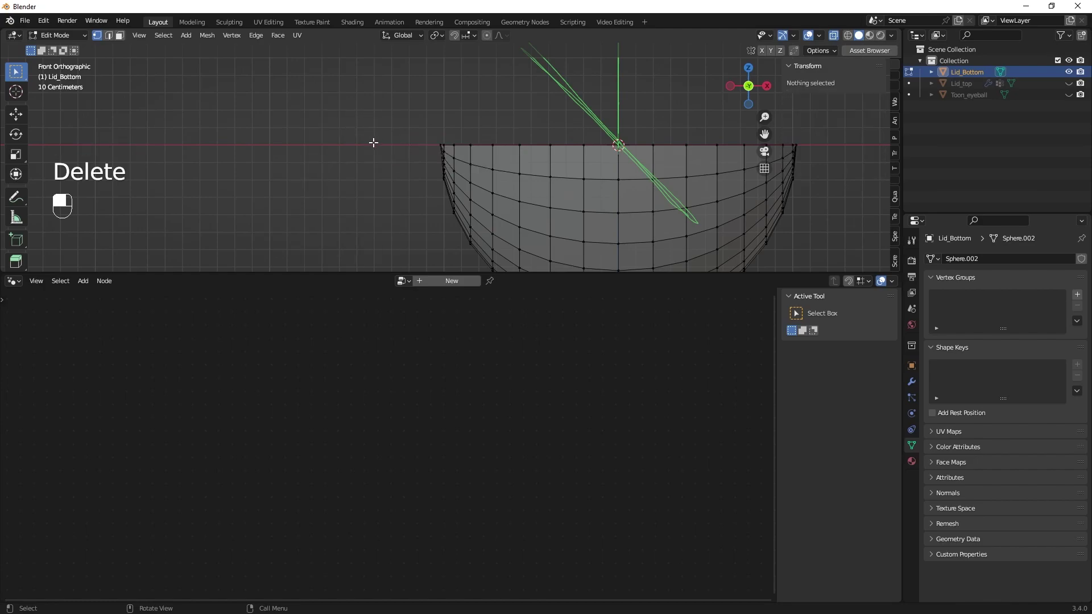
{"action": "mouse_move", "coordinate": [363, 156]}
{"action": "middle_mouse_down", "text": "ctrl"}
{"action": "mouse_move", "coordinate": [353, 136]}
{"action": "mouse_move", "coordinate": [365, 161]}
{"action": "middle_mouse_up", "text": "ctrl"}
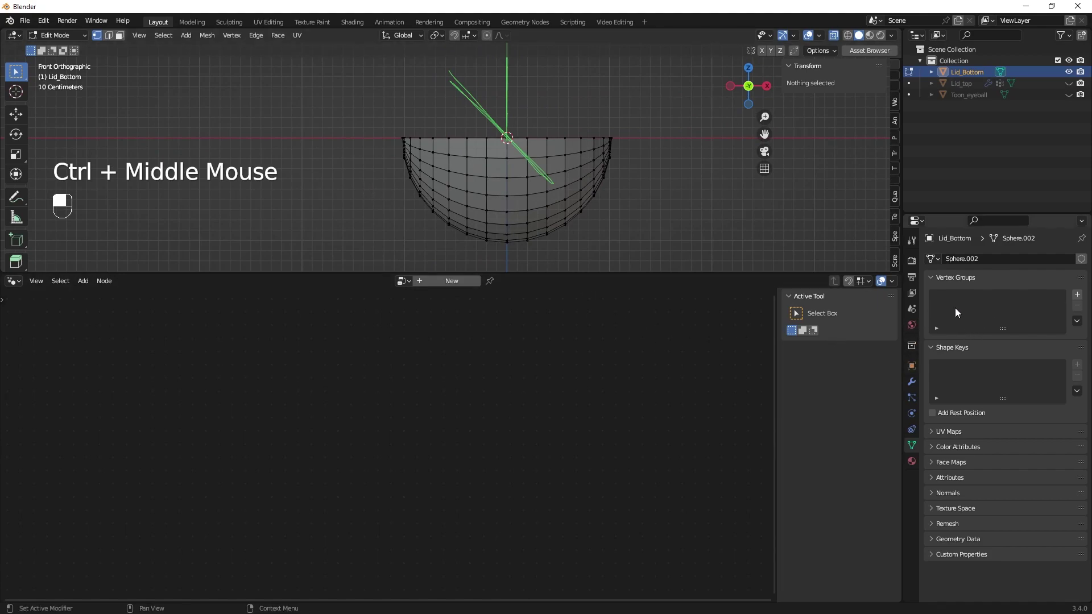
- Add a vertex group to Lid_Bottom and name it lid.bottom
{"action": "left_click", "coordinate": [1077, 295]}
{"action": "left_click", "coordinate": [954, 298]}
{"action": "double_click", "coordinate": [955, 298]}
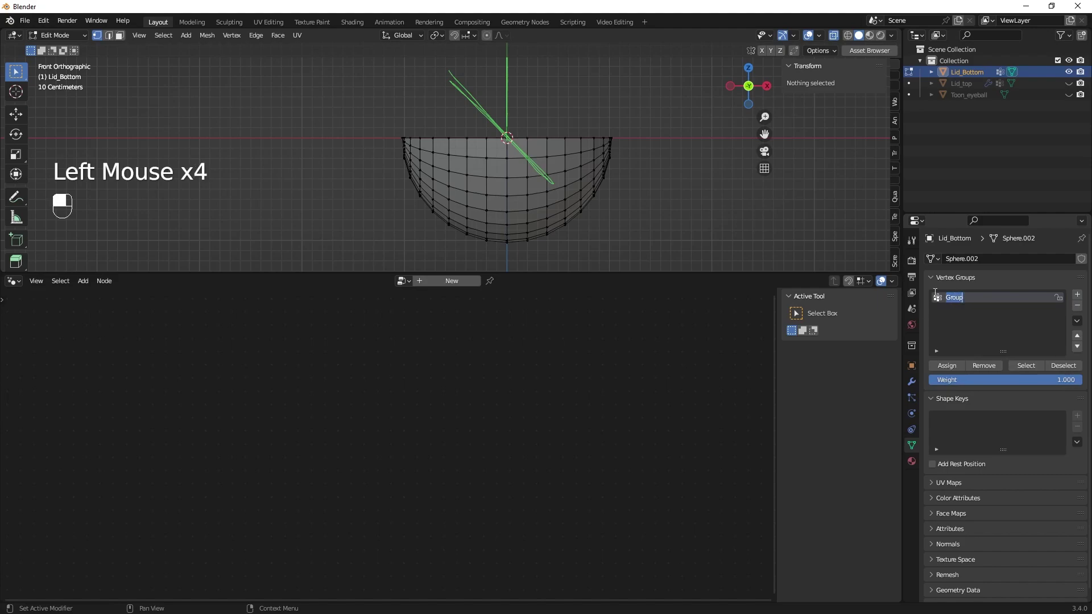
{"action": "key", "text": "BackSpace"}
{"action": "type", "text": "lid.bottom"}
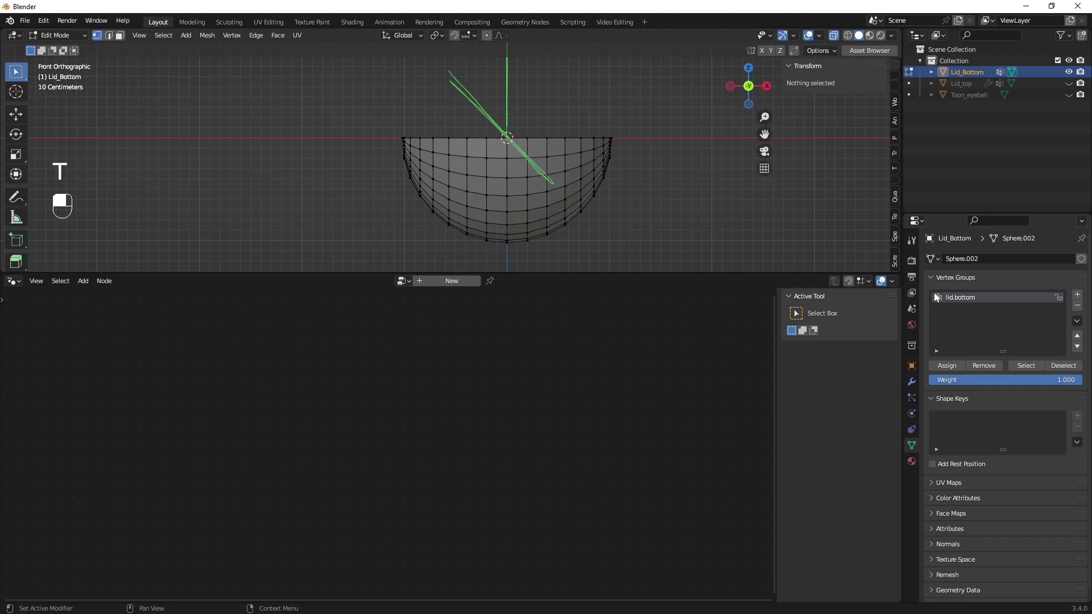
- Assign all vertices of the bottom lid to the lid.bottom group and return to Object Mode in right view
{"action": "type", "text": "a"}
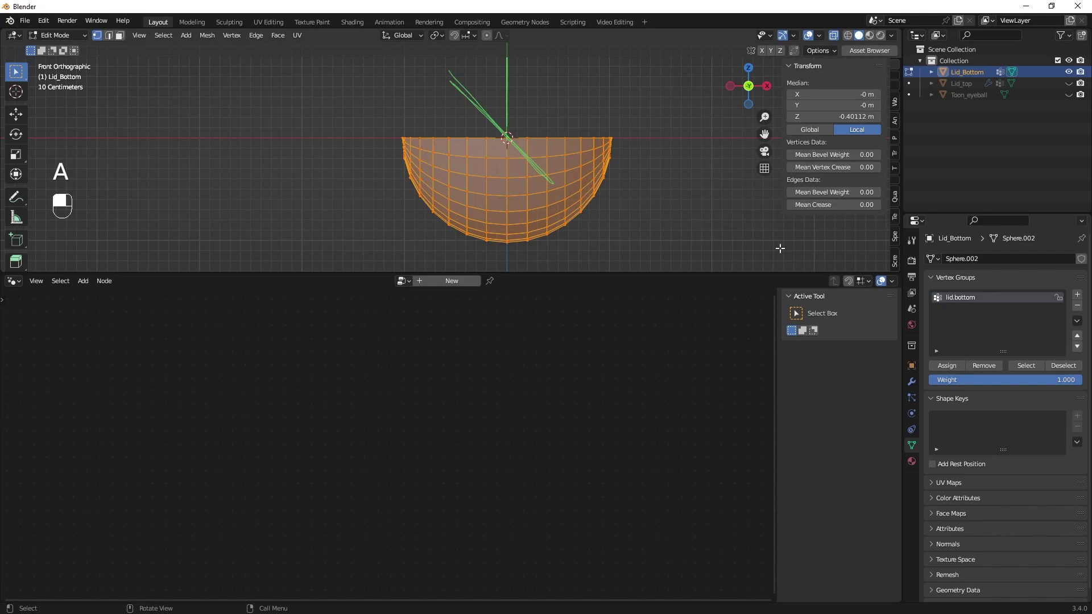
{"action": "left_click", "coordinate": [944, 365]}
{"action": "left_click", "coordinate": [56, 35]}
{"action": "left_click", "coordinate": [56, 47]}
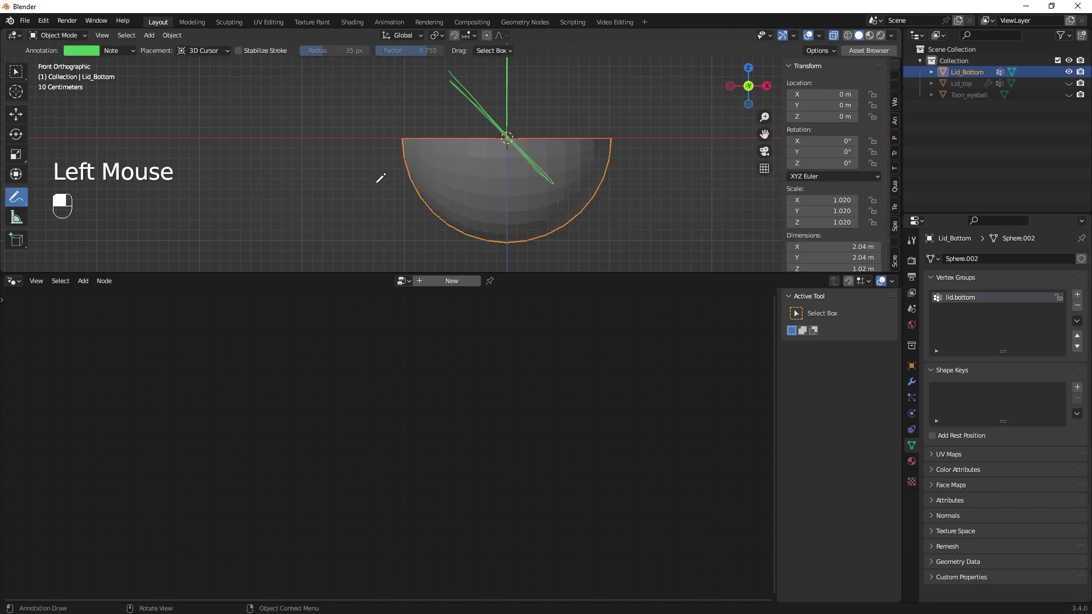
{"action": "key", "text": "KP_3"}
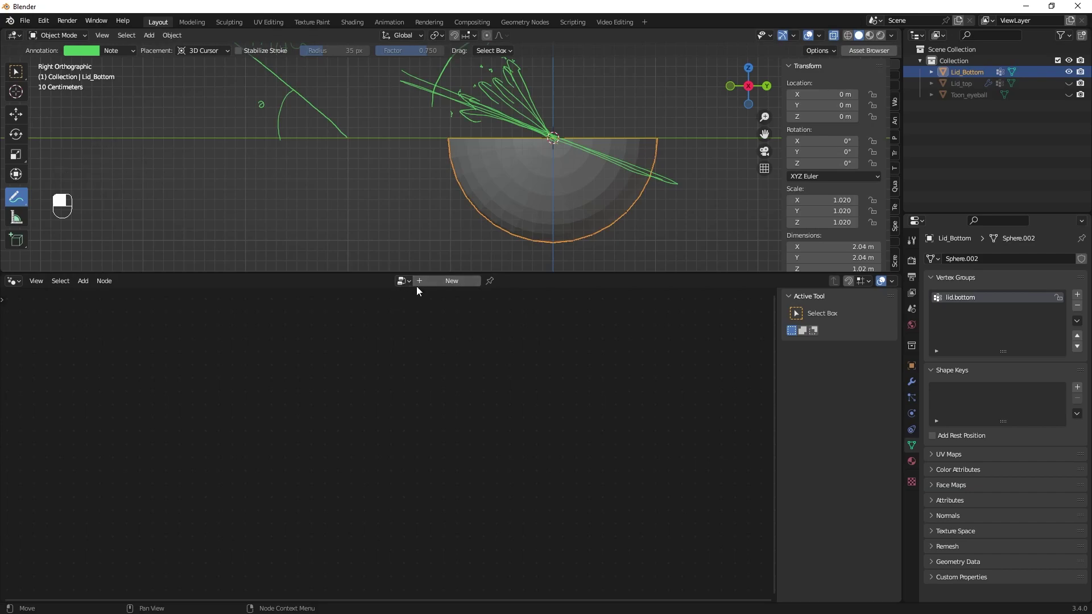
- Add a geometry nodes setup to Lid_Bottom and assign the existing Geometry Nodes tree to it
{"action": "left_click", "coordinate": [433, 281]}
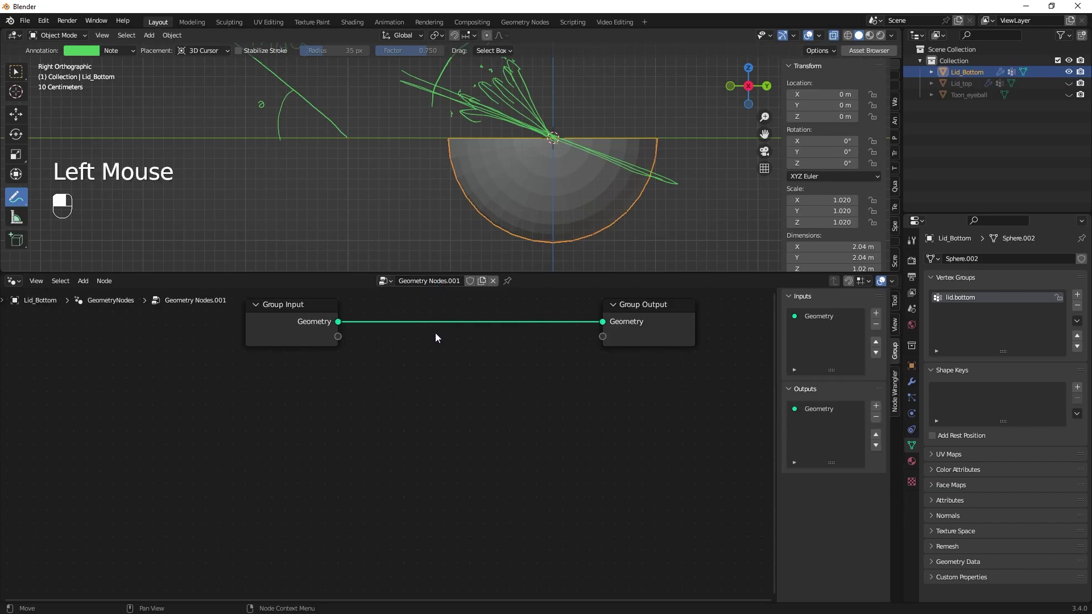
{"action": "left_click", "coordinate": [391, 280]}
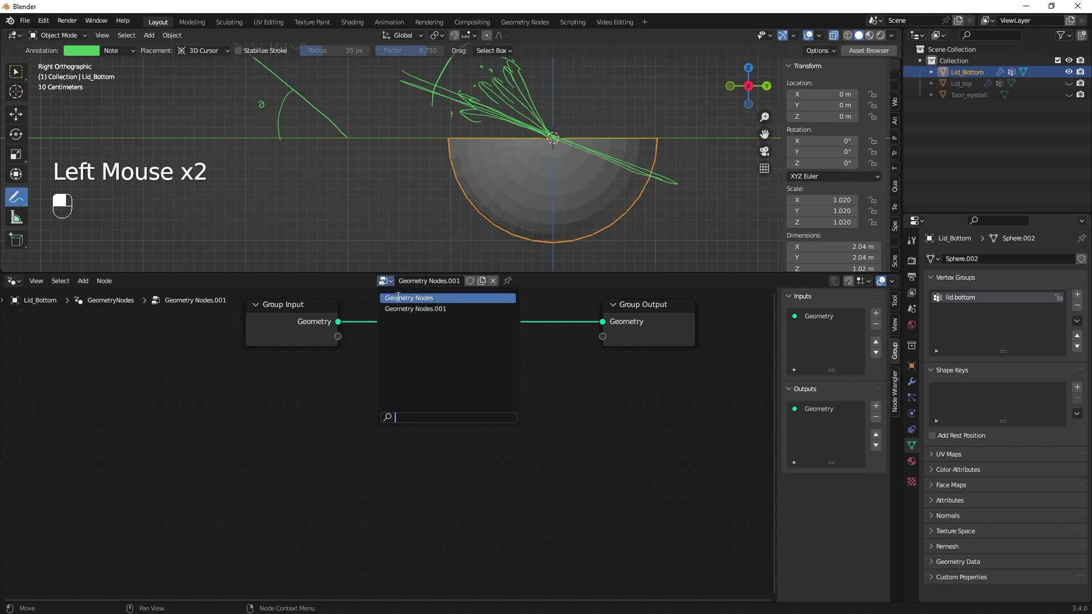
{"action": "left_click", "coordinate": [400, 298]}
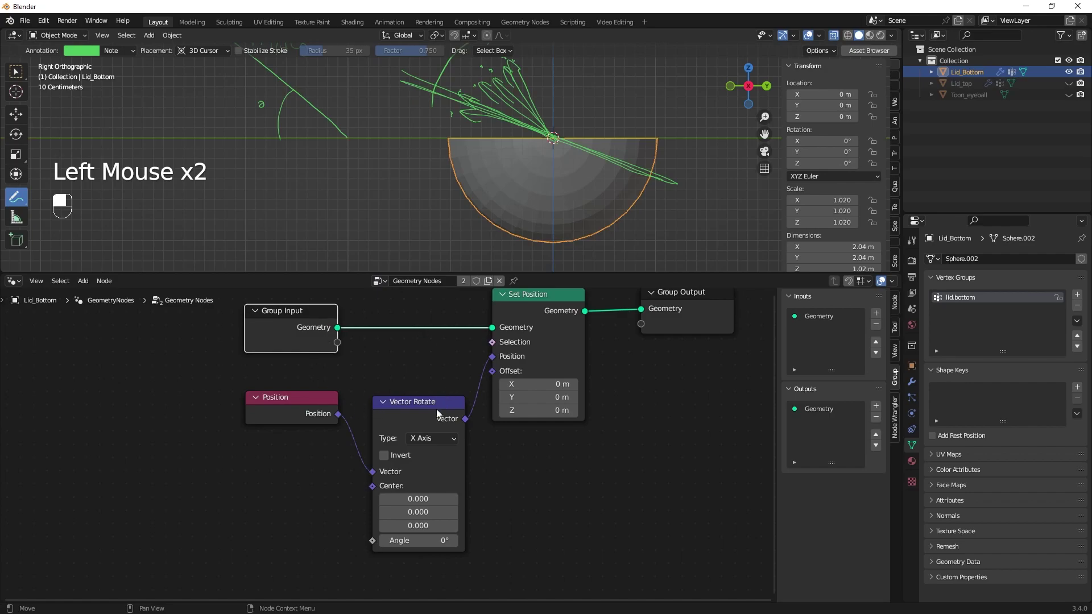
- Rename the shared node tree to Geo_lids
{"action": "left_click", "coordinate": [438, 279]}
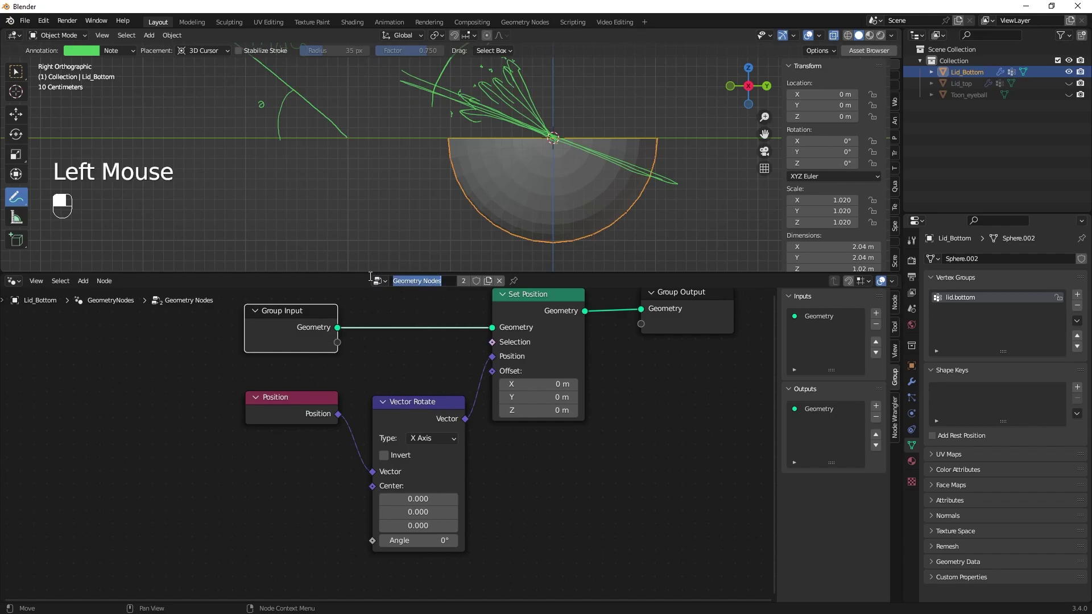
{"action": "key", "text": "Right"}
{"action": "key", "text": "BackSpace"}
{"action": "key", "text": "BackSpace"}
{"action": "key", "text": "BackSpace"}
{"action": "key", "text": "BackSpace"}
{"action": "key", "text": "BackSpace"}
{"action": "key", "text": "BackSpace"}
{"action": "key", "text": "BackSpace"}
{"action": "key", "text": "BackSpace"}
{"action": "key", "text": "BackSpace"}
{"action": "key", "text": "BackSpace"}
{"action": "key", "text": "BackSpace"}
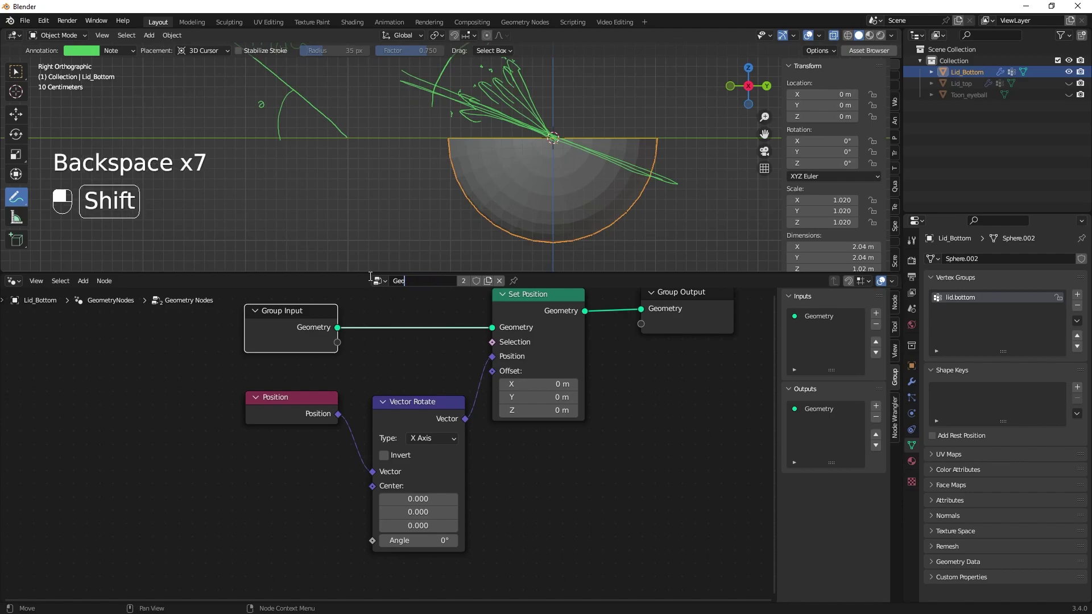
{"action": "type", "text": "_lids"}
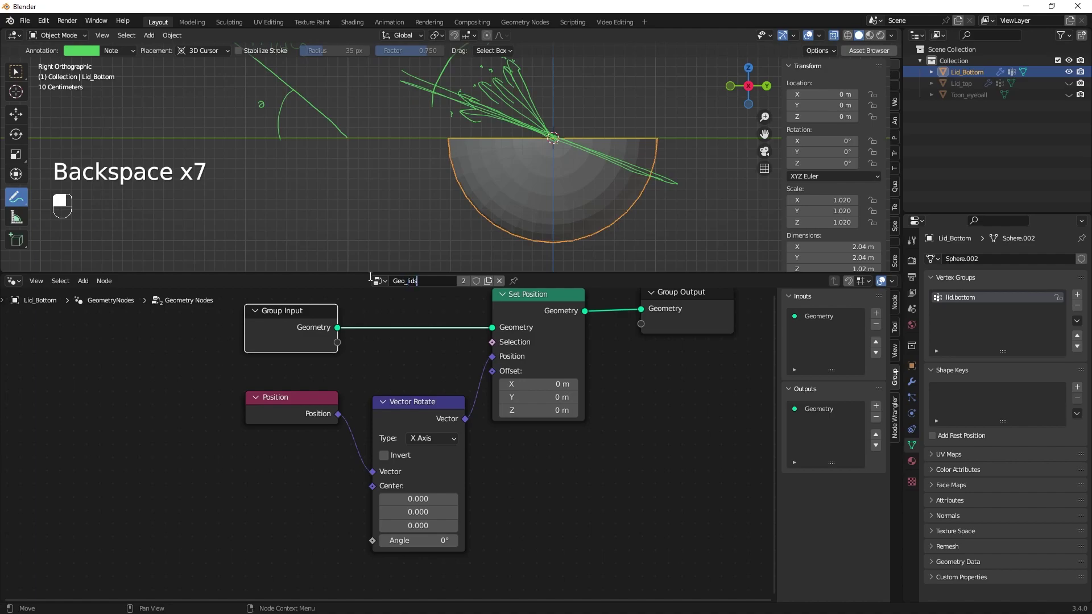
{"action": "key", "text": "Return"}
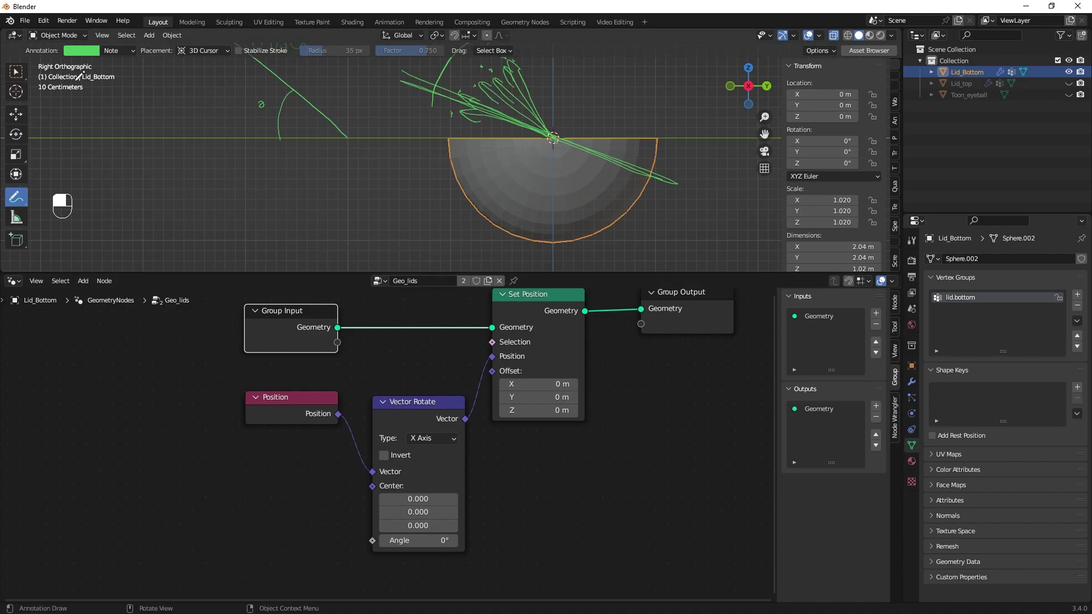
- Turn off X-ray and try tilting the bottom lid with a Vector Rotate angle of about -15°
{"action": "left_click", "coordinate": [833, 35]}
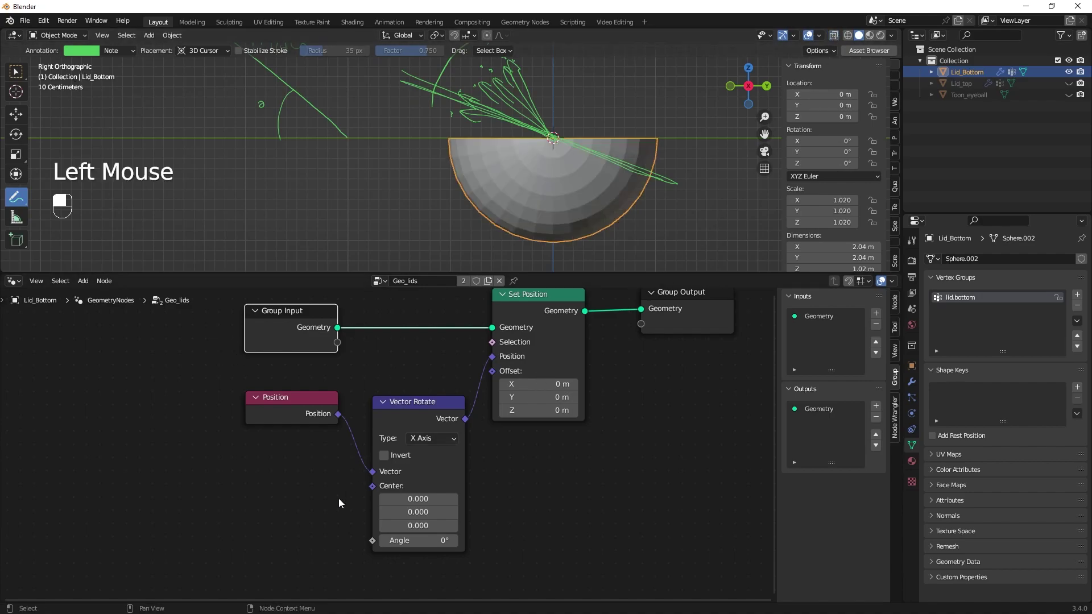
{"action": "left_click_drag", "start_coordinate": [438, 540], "coordinate": [321, 531]}
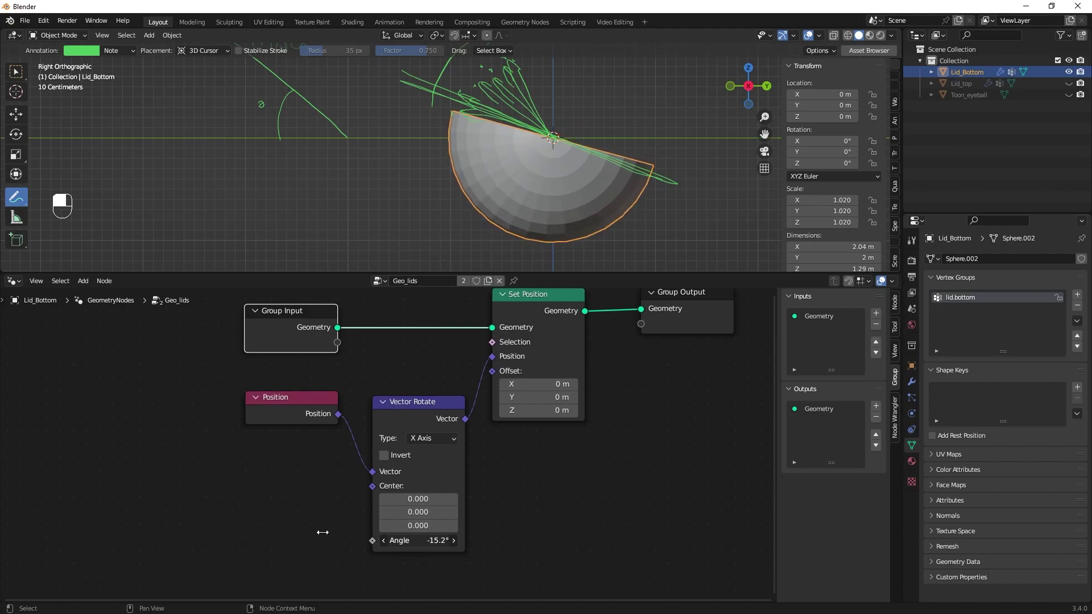
{"action": "right_click", "coordinate": [322, 532]}
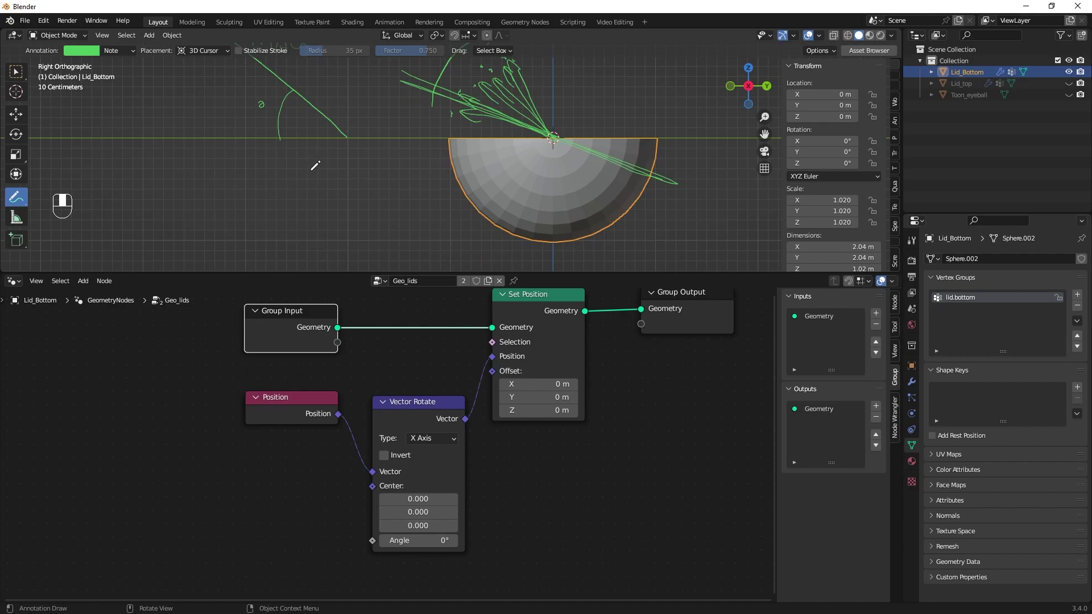
- Erase the green annotation strokes in front view and return to the Select Box tool
{"action": "key", "text": "KP_1"}
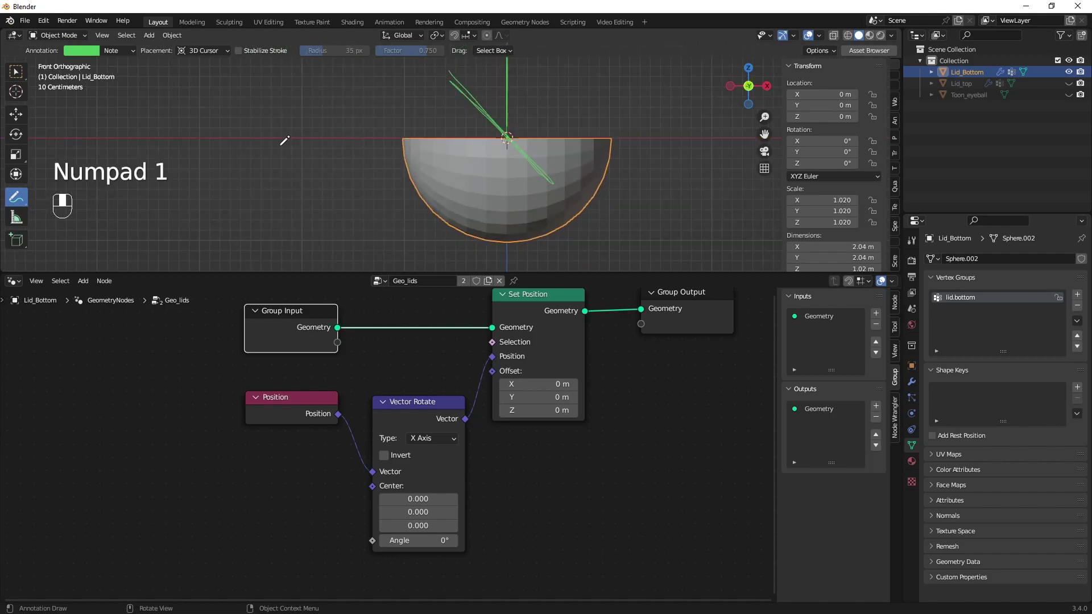
{"action": "left_click", "coordinate": [16, 198]}
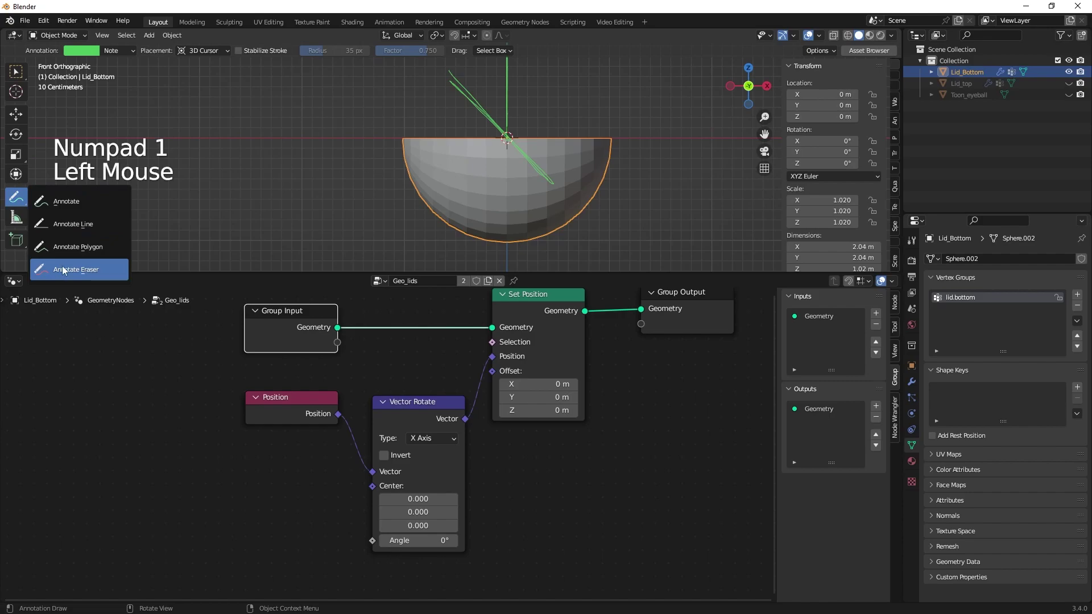
{"action": "left_click", "coordinate": [64, 272]}
{"action": "mouse_move", "coordinate": [495, 48]}
{"action": "left_mouse_down"}
{"action": "mouse_move", "coordinate": [489, 117]}
{"action": "mouse_move", "coordinate": [541, 164]}
{"action": "mouse_move", "coordinate": [529, 156]}
{"action": "left_mouse_up"}
{"action": "left_click", "coordinate": [15, 203]}
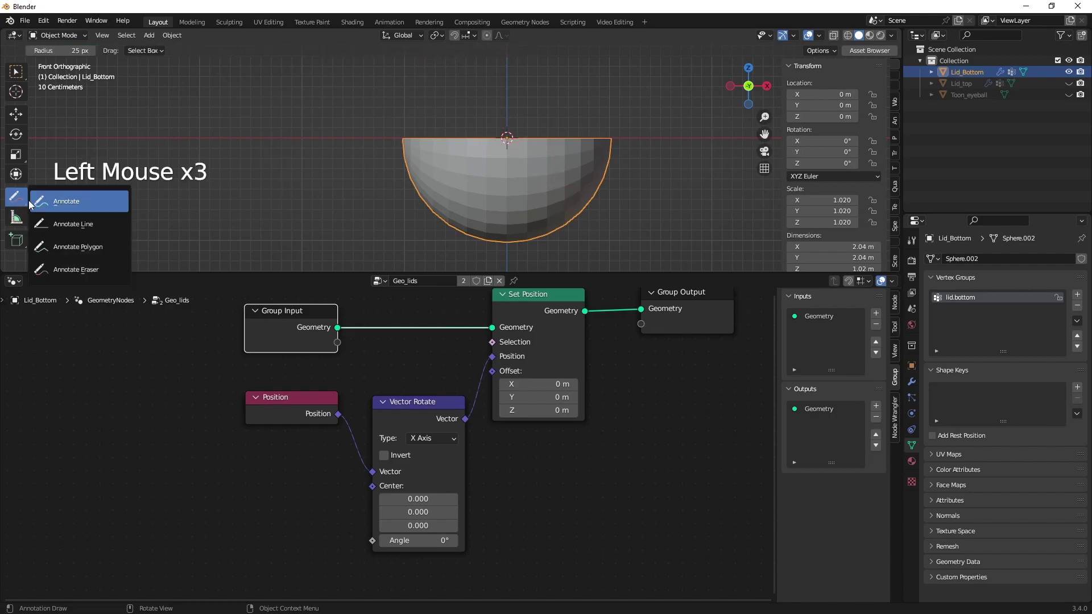
{"action": "left_click", "coordinate": [74, 202]}
{"action": "left_click", "coordinate": [20, 73]}
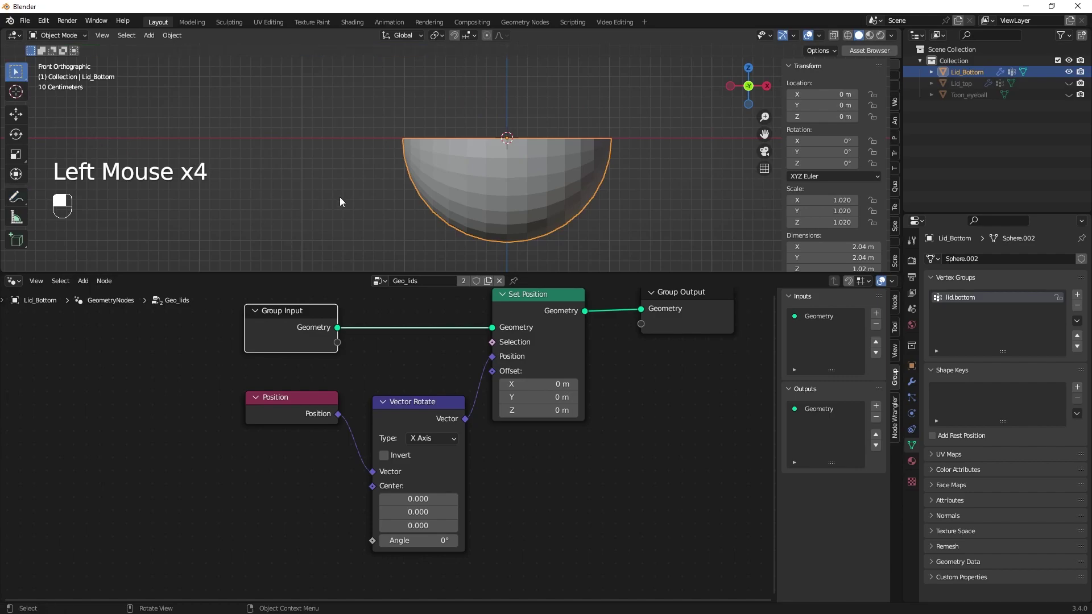
- Unhide Lid_top and Toon_eyeball, and join both lids into Toon_eyeball
{"action": "left_click", "coordinate": [1069, 83]}
{"action": "left_click", "coordinate": [1066, 95]}
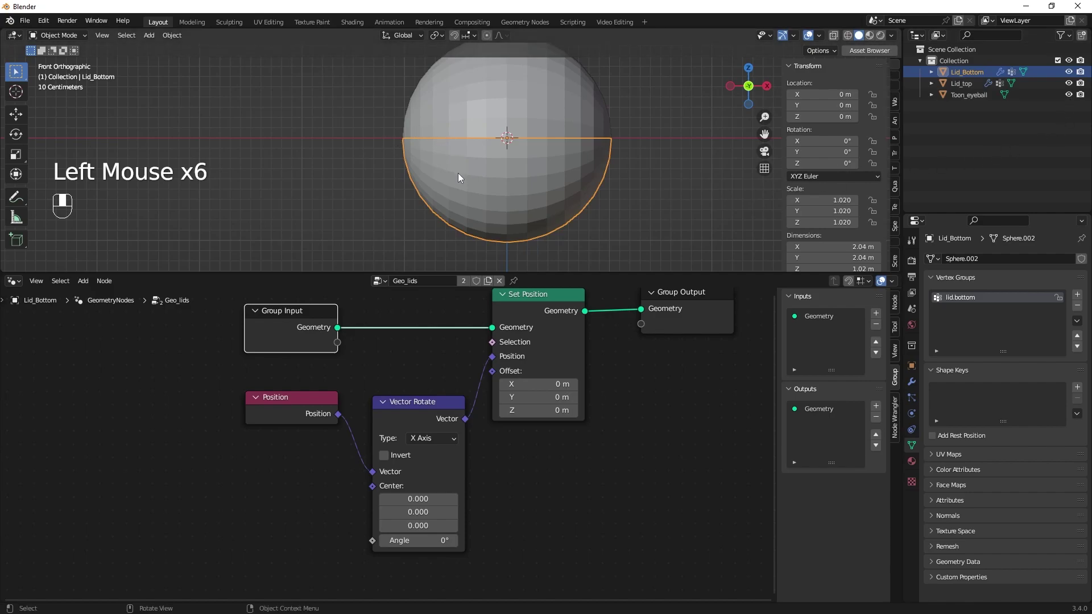
{"action": "left_click", "coordinate": [451, 101], "text": "shift"}
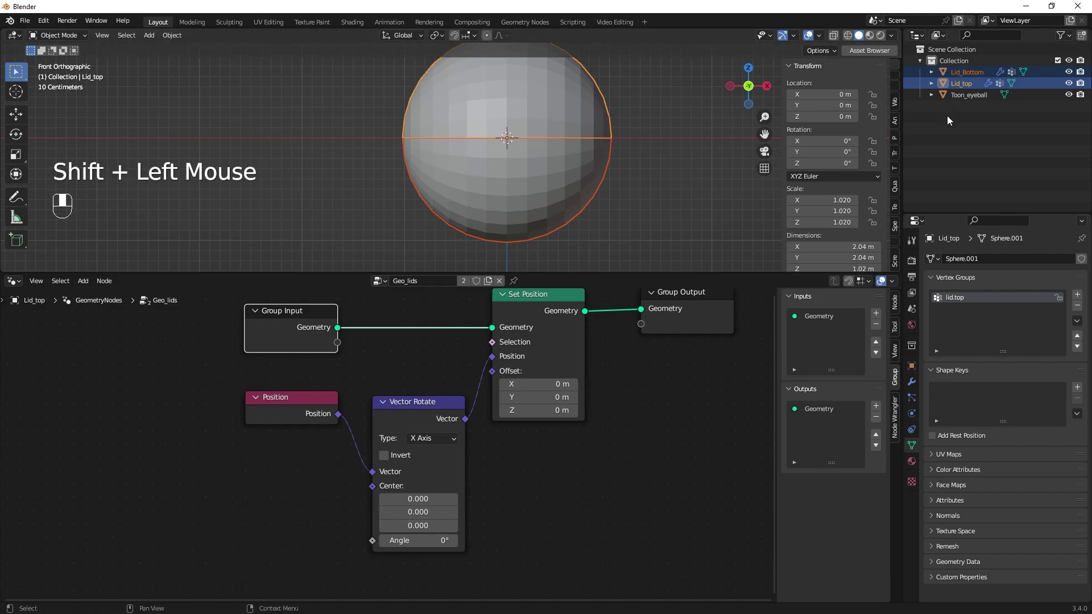
{"action": "left_click", "coordinate": [960, 95], "text": "ctrl"}
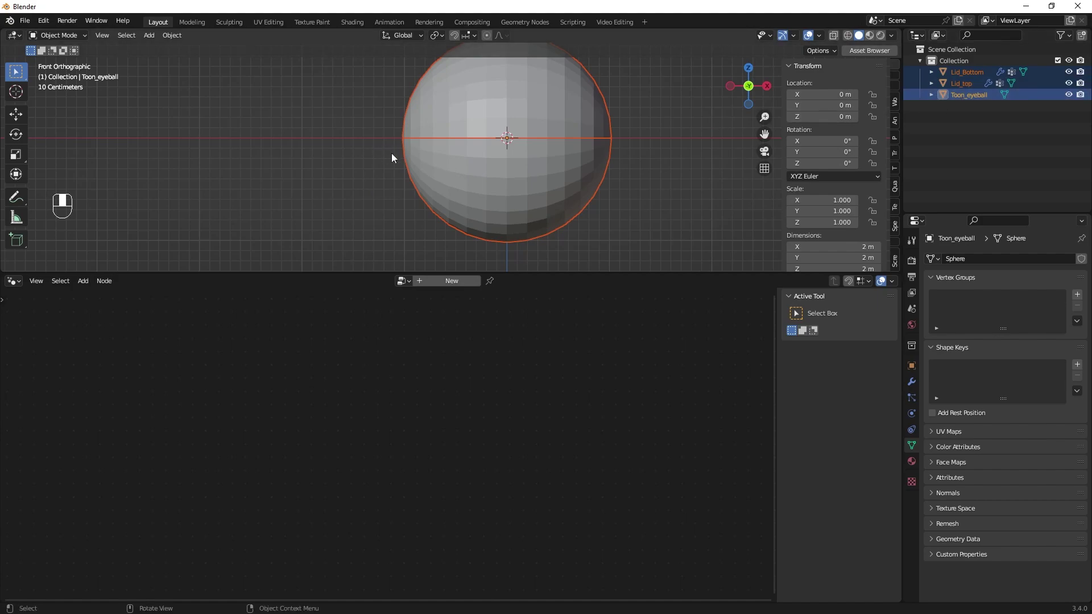
{"action": "key", "text": "ctrl"}
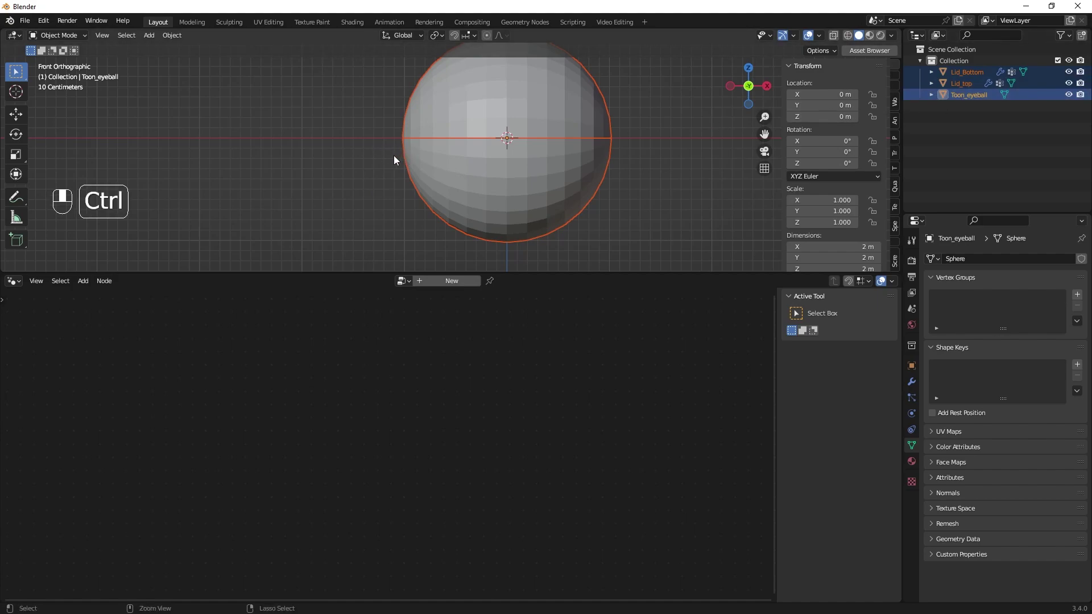
{"action": "key", "text": "ctrl+j"}
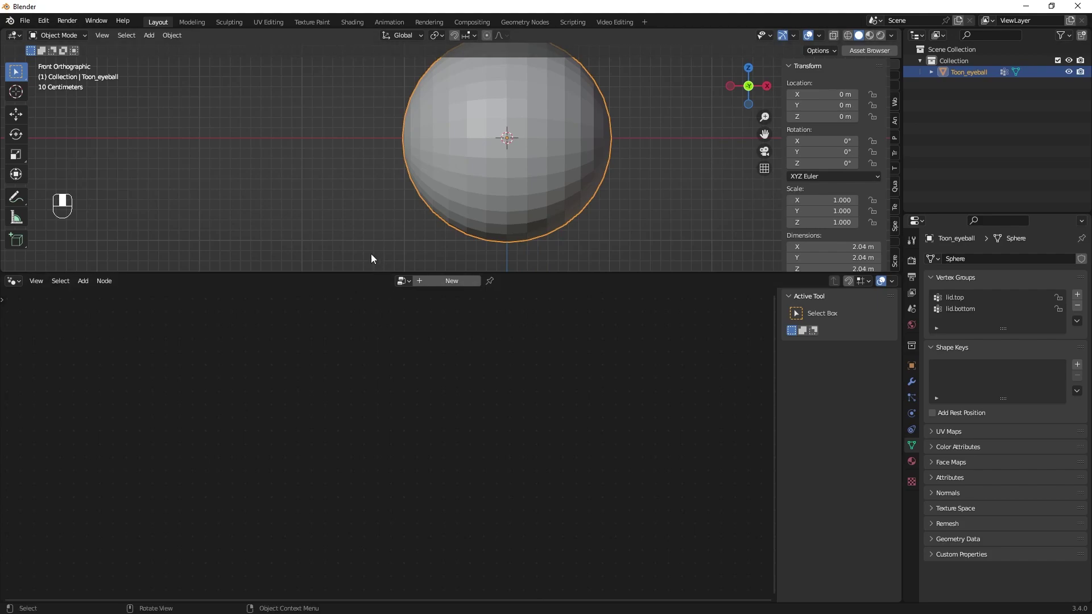
- Add a geometry nodes setup to the joined Toon_eyeball and assign the Geo_lids tree to it
{"action": "left_click_drag", "start_coordinate": [353, 271], "coordinate": [354, 306]}
{"action": "middle_click_drag", "start_coordinate": [320, 171], "coordinate": [353, 227], "text": "ctrl"}
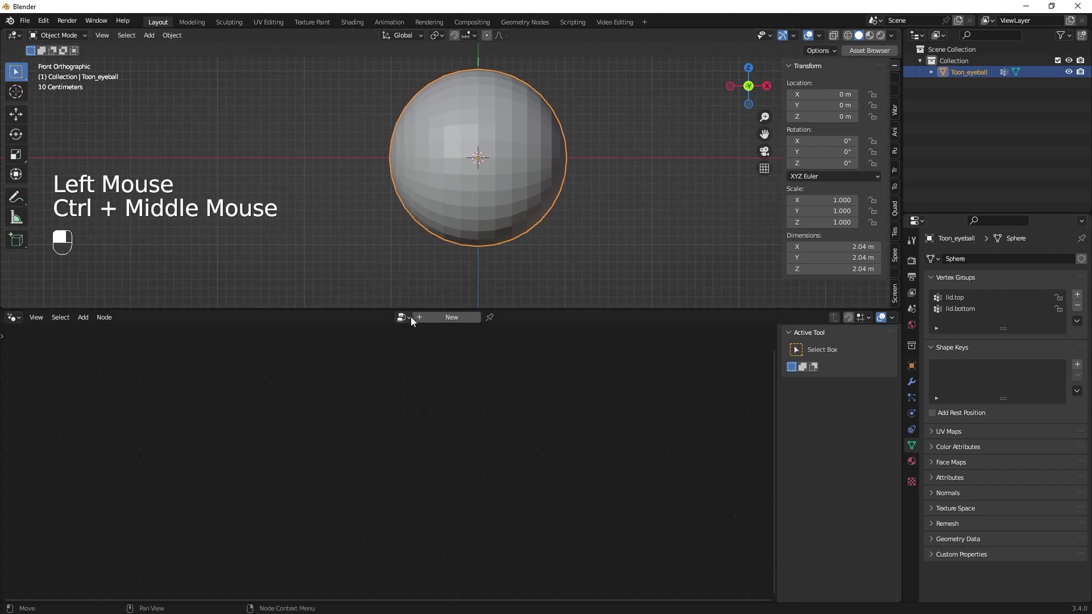
{"action": "left_click", "coordinate": [427, 317]}
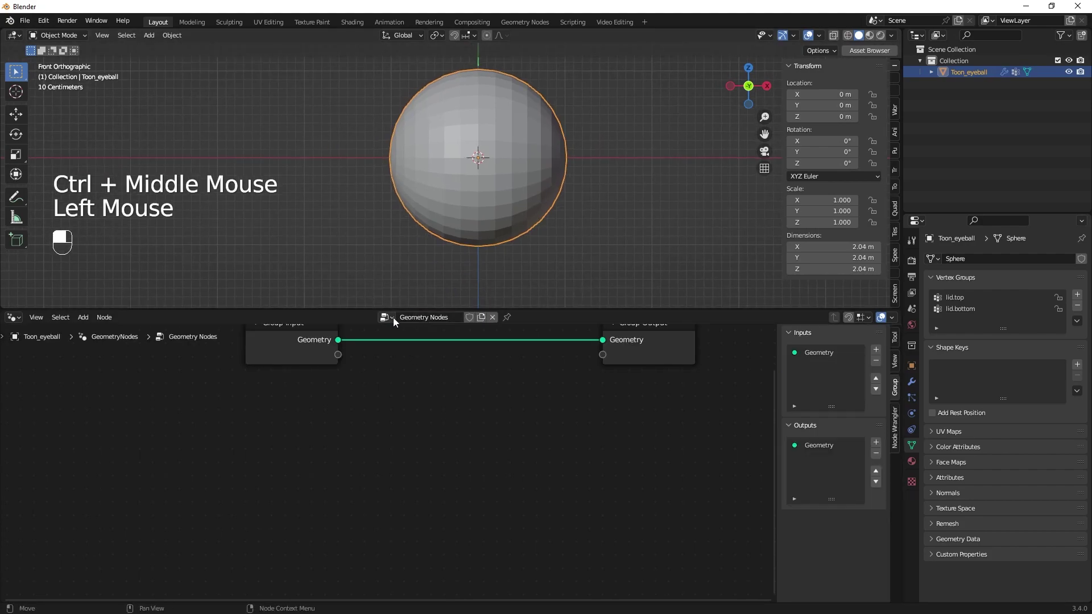
{"action": "left_click", "coordinate": [389, 317]}
{"action": "left_click", "coordinate": [399, 334]}
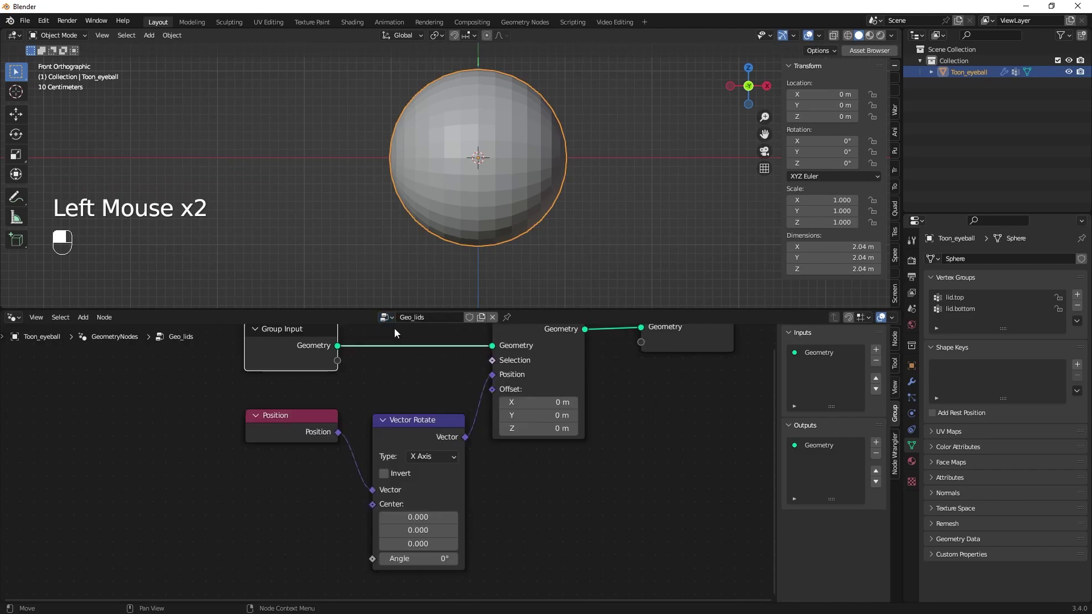
- Try rotating the joined eyeball by changing the Vector Rotate angle
{"action": "left_click_drag", "start_coordinate": [208, 309], "coordinate": [214, 235]}
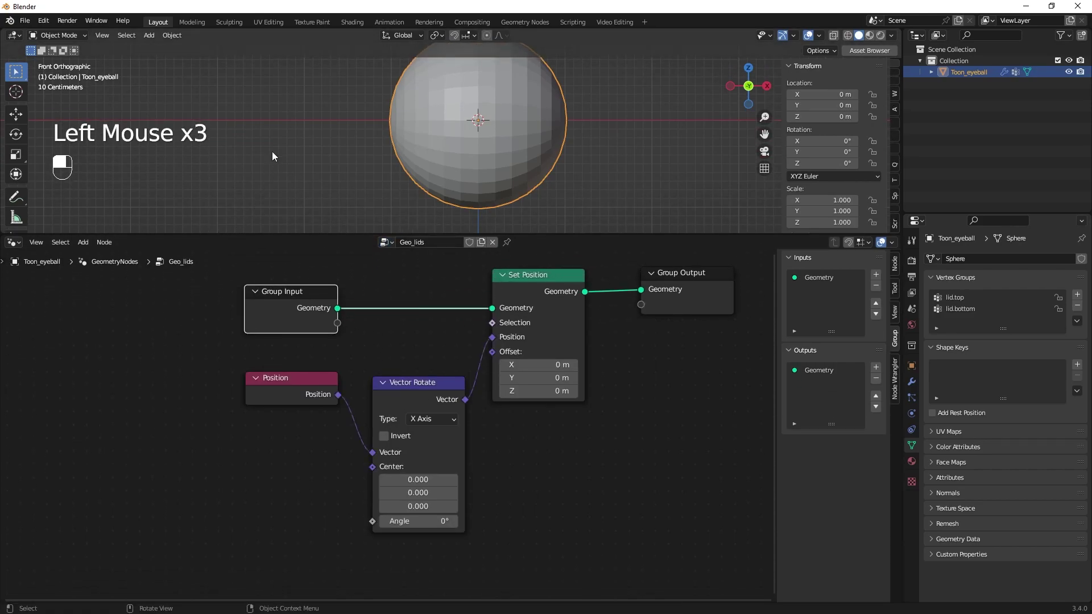
{"action": "middle_click_drag", "start_coordinate": [335, 116], "coordinate": [319, 136], "text": "shift"}
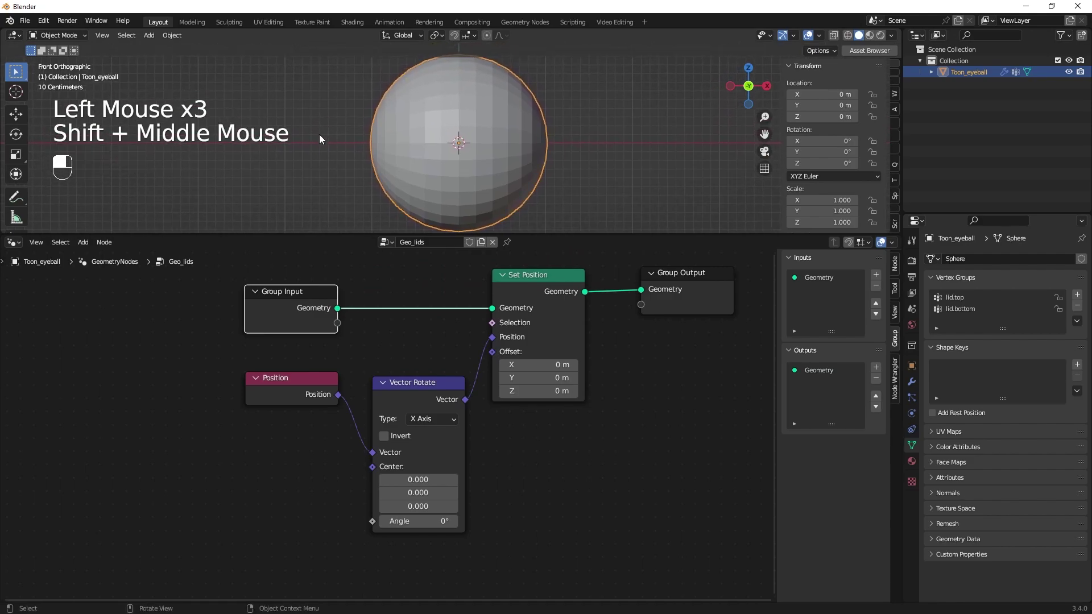
{"action": "middle_click_drag", "start_coordinate": [415, 152], "coordinate": [322, 168]}
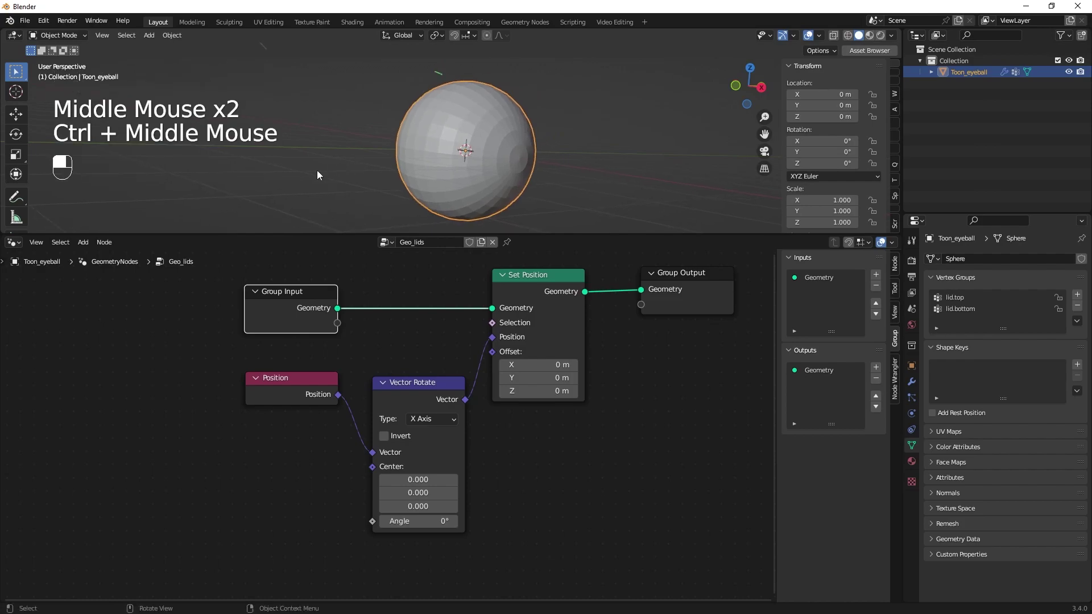
{"action": "left_click_drag", "start_coordinate": [407, 521], "coordinate": [519, 525]}
{"action": "mouse_move", "coordinate": [441, 520]}
{"action": "left_mouse_down"}
{"action": "mouse_move", "coordinate": [329, 504]}
{"action": "mouse_move", "coordinate": [507, 517]}
{"action": "mouse_move", "coordinate": [319, 513]}
{"action": "mouse_move", "coordinate": [499, 523]}
{"action": "mouse_move", "coordinate": [347, 519]}
{"action": "mouse_move", "coordinate": [449, 520]}
{"action": "mouse_move", "coordinate": [359, 517]}
{"action": "mouse_move", "coordinate": [437, 504]}
{"action": "left_mouse_up"}
{"action": "right_click", "coordinate": [438, 504]}
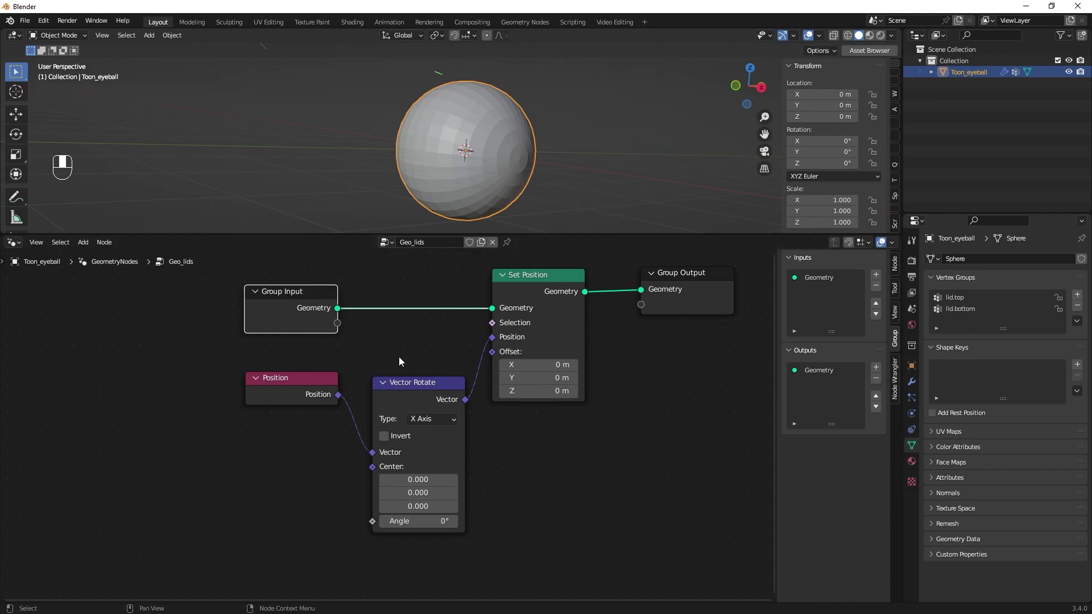
- Shift the Group Output node farther from Set Position, and duplicate the Position and Vector Rotate nodes below the originals
{"action": "left_click_drag", "start_coordinate": [698, 275], "coordinate": [732, 275]}
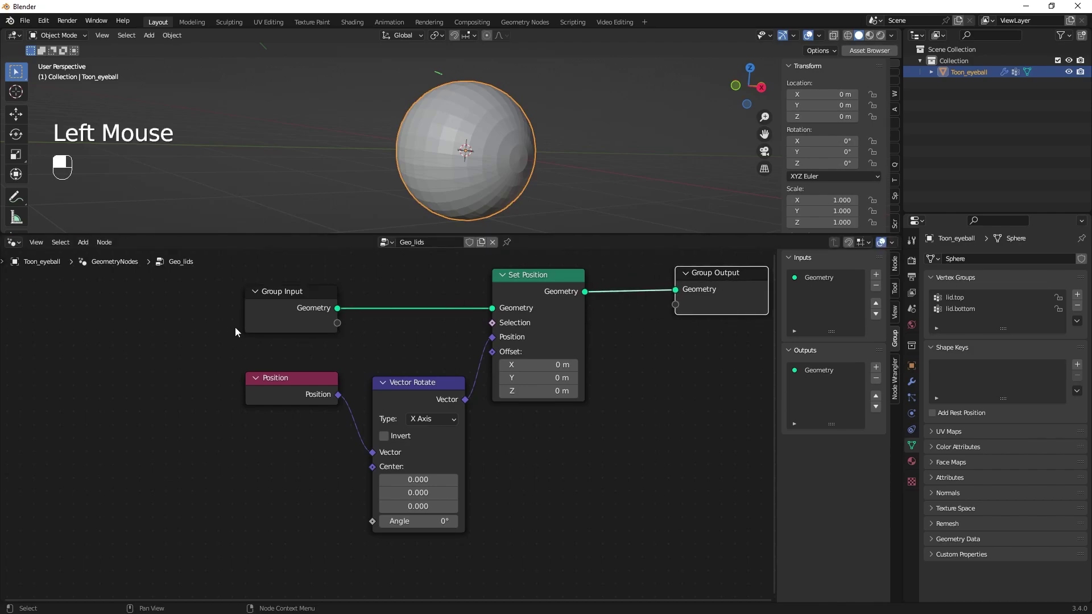
{"action": "middle_click_drag", "start_coordinate": [179, 326], "coordinate": [216, 353], "text": "ctrl"}
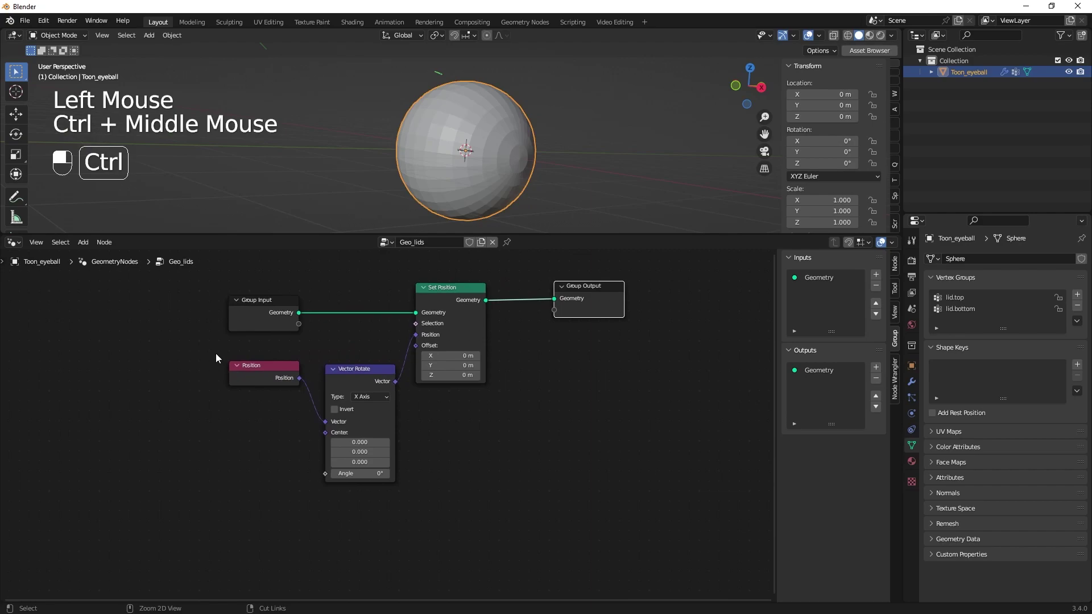
{"action": "left_click", "coordinate": [261, 366]}
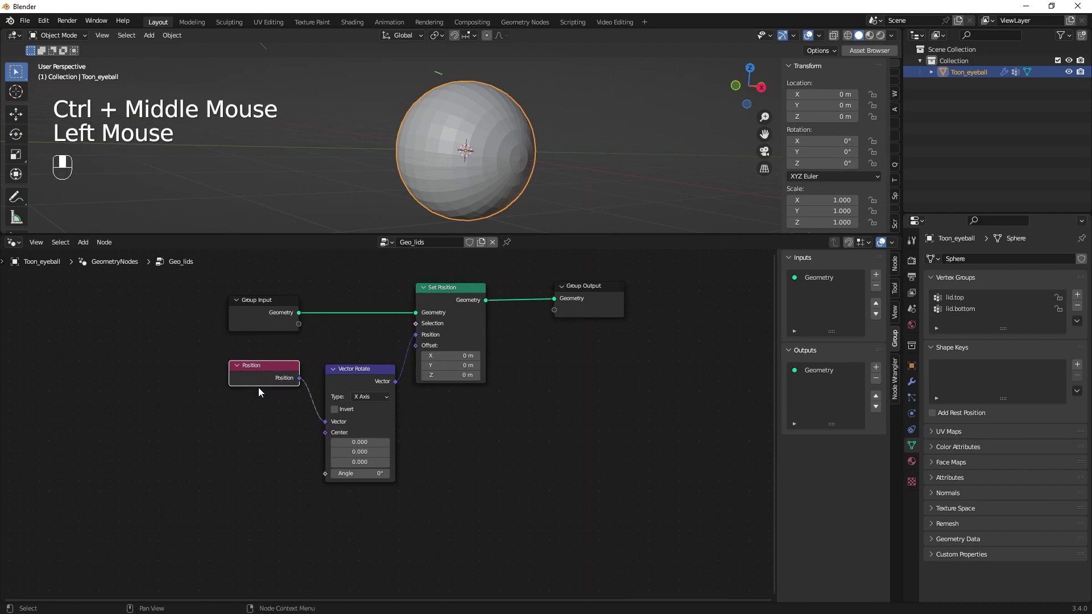
{"action": "left_click", "coordinate": [343, 375], "text": "shift"}
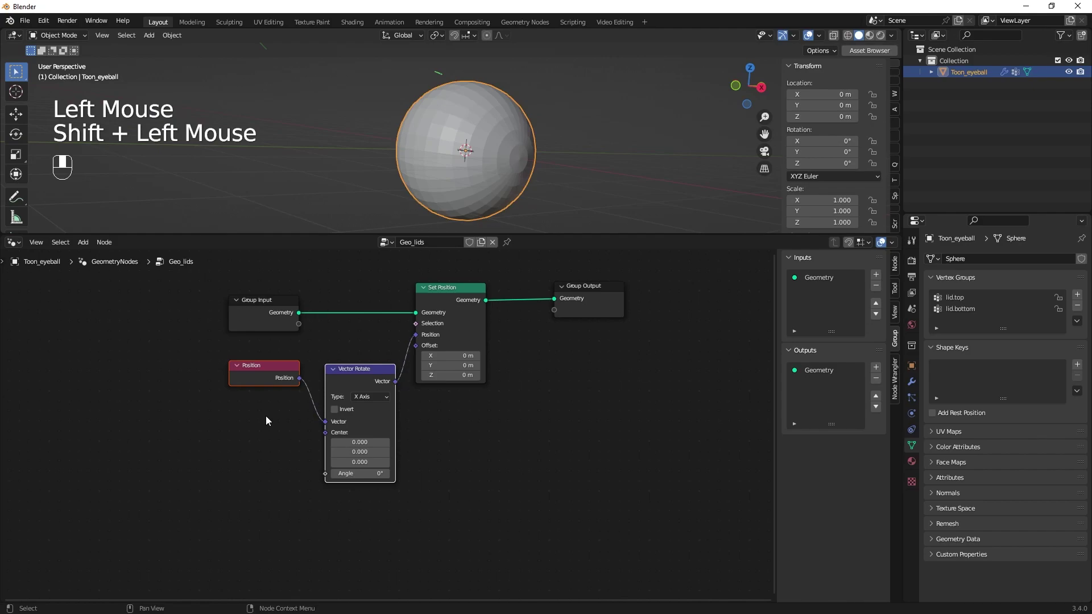
{"action": "key", "text": "shift+d"}
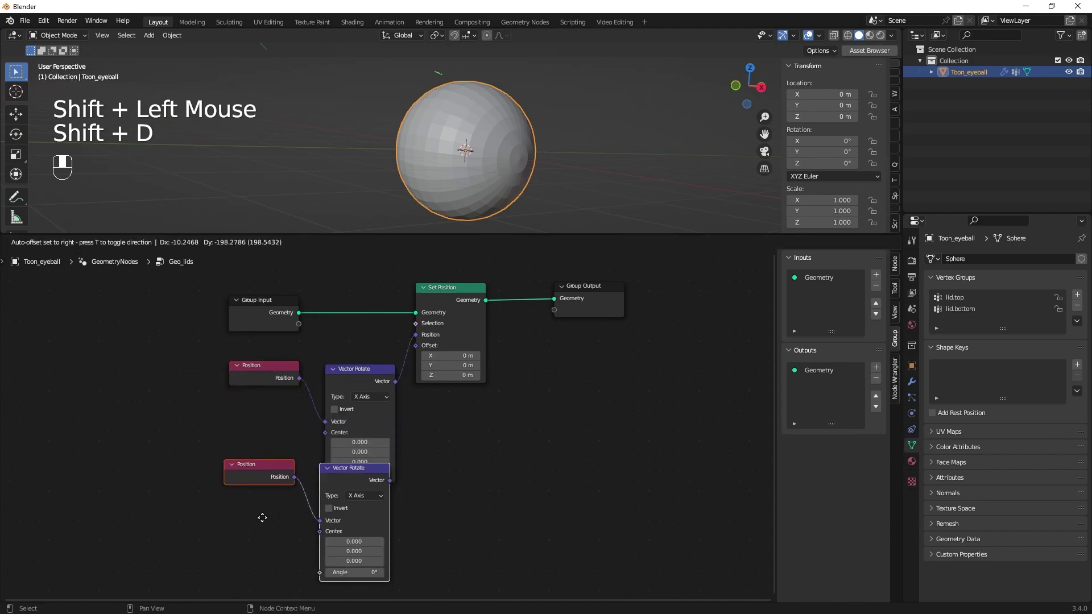
{"action": "left_click", "coordinate": [264, 544]}
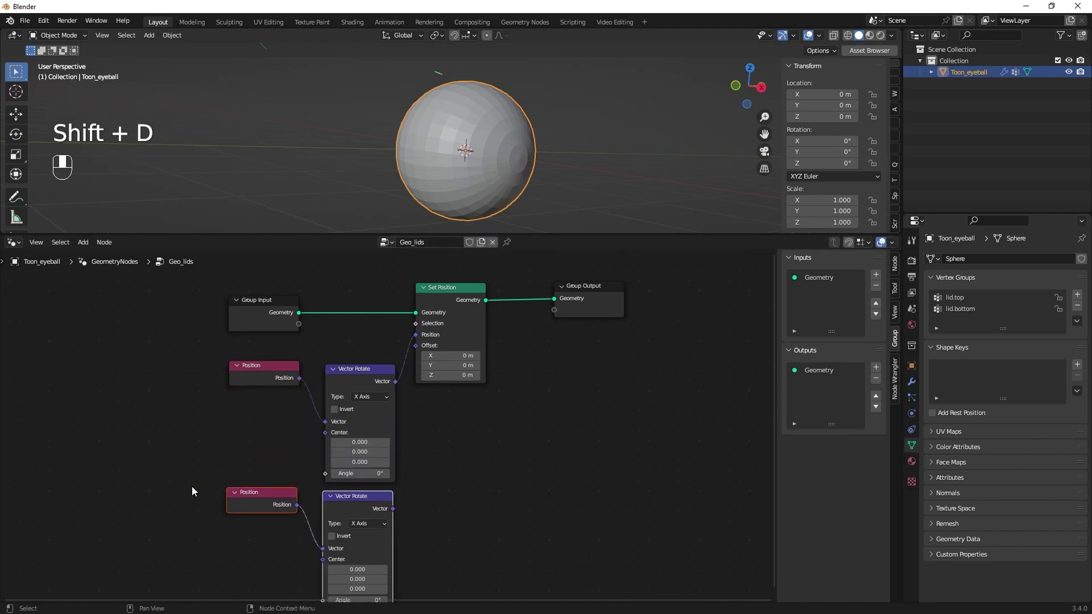
- Duplicate Set Position, insert the copy before Group Output, and connect the lower Vector Rotate to the copy's Position input
{"action": "middle_click_drag", "start_coordinate": [207, 437], "coordinate": [211, 421], "text": "shift"}
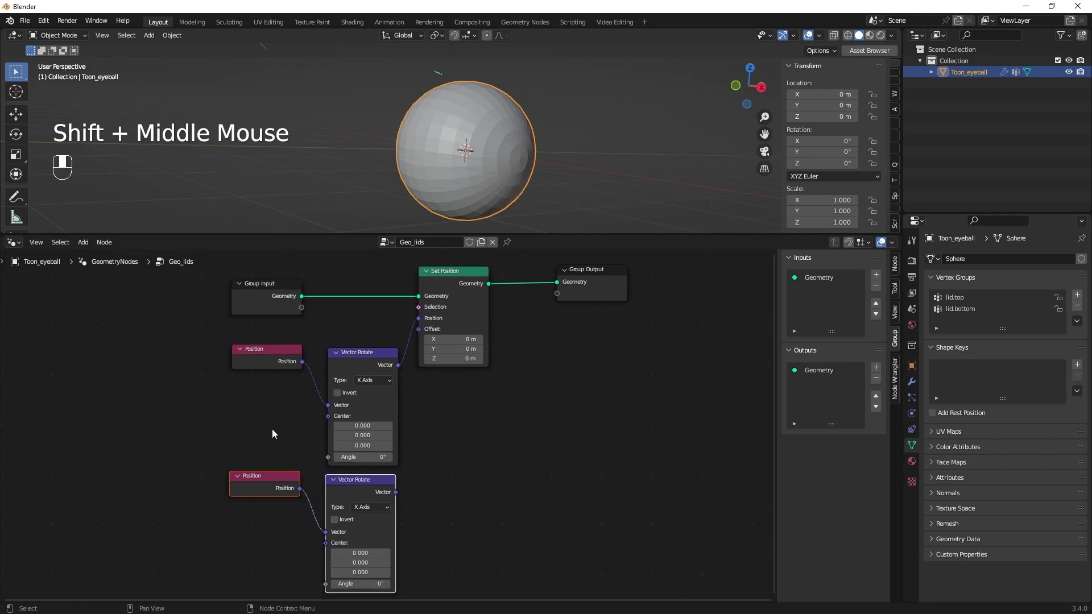
{"action": "left_click", "coordinate": [451, 272]}
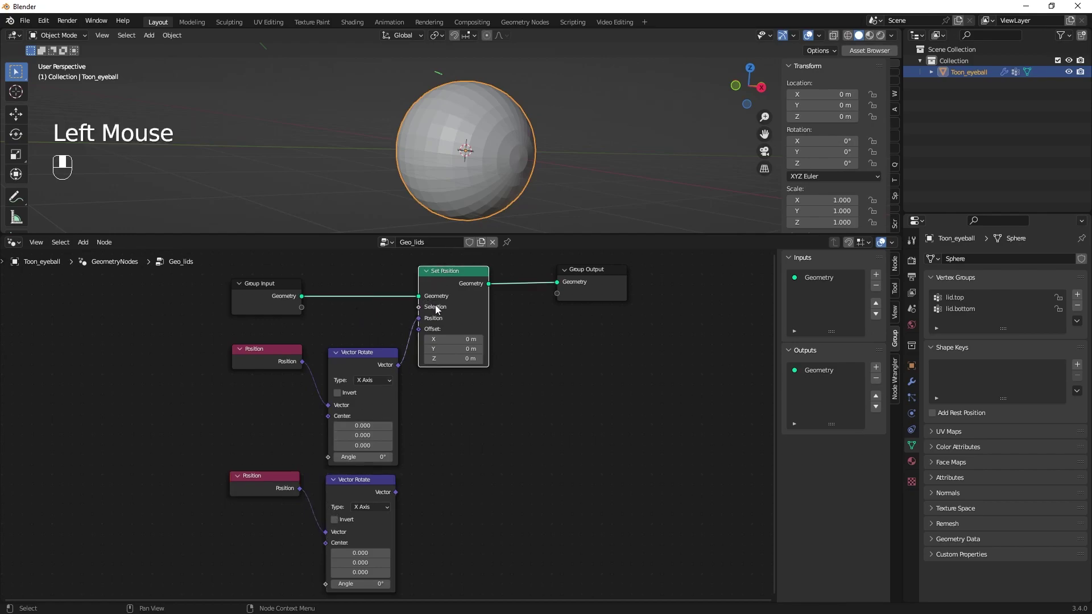
{"action": "key", "text": "shift+d"}
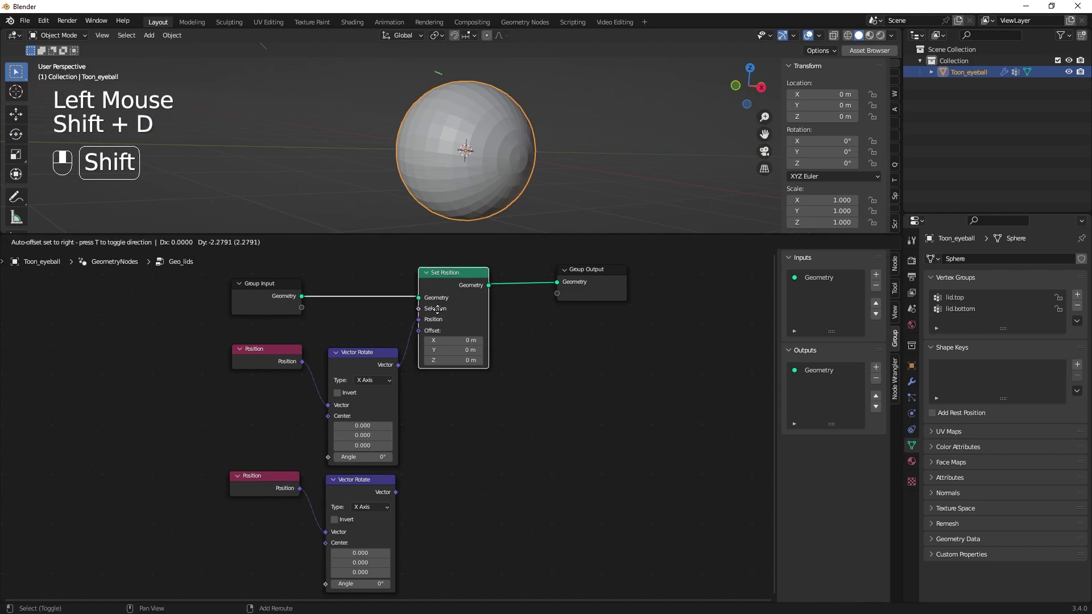
{"action": "left_click", "coordinate": [517, 301]}
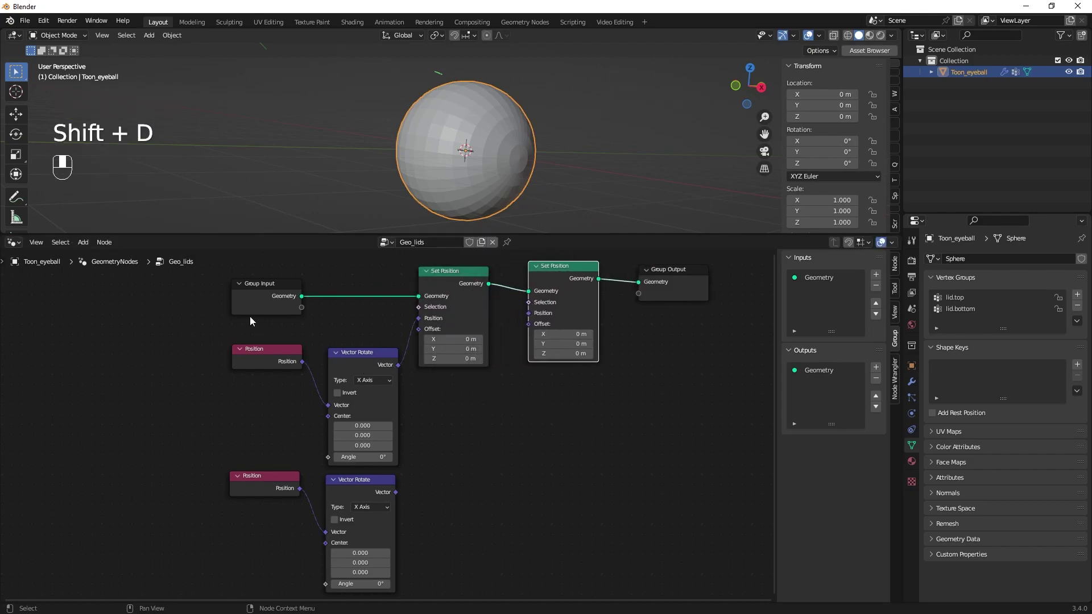
{"action": "left_click_drag", "start_coordinate": [257, 353], "coordinate": [254, 400]}
{"action": "left_click_drag", "start_coordinate": [398, 493], "coordinate": [527, 313]}
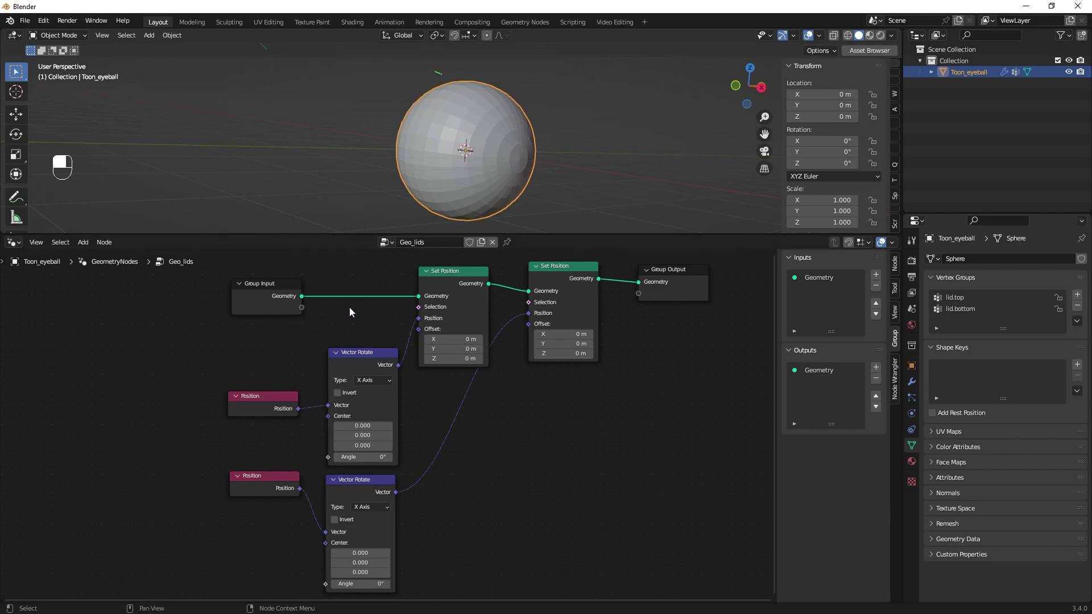
- Add a Boolean group input named vert.Grp.Top to the Geo_lids node tree
{"action": "left_click", "coordinate": [260, 306]}
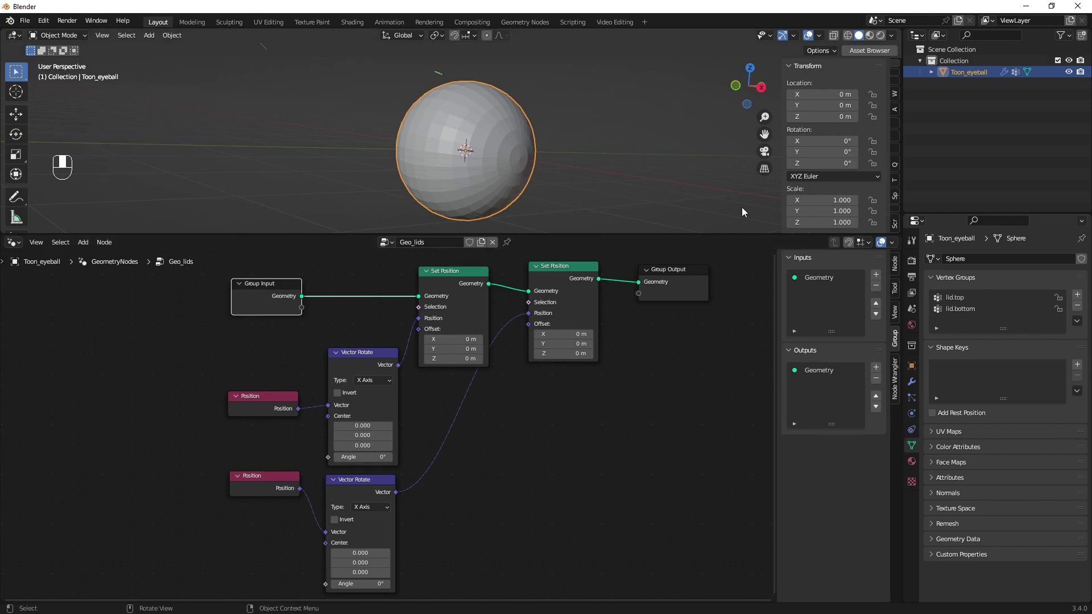
{"action": "key", "text": "n"}
{"action": "key", "text": "n"}
{"action": "key", "text": "n"}
{"action": "key", "text": "n"}
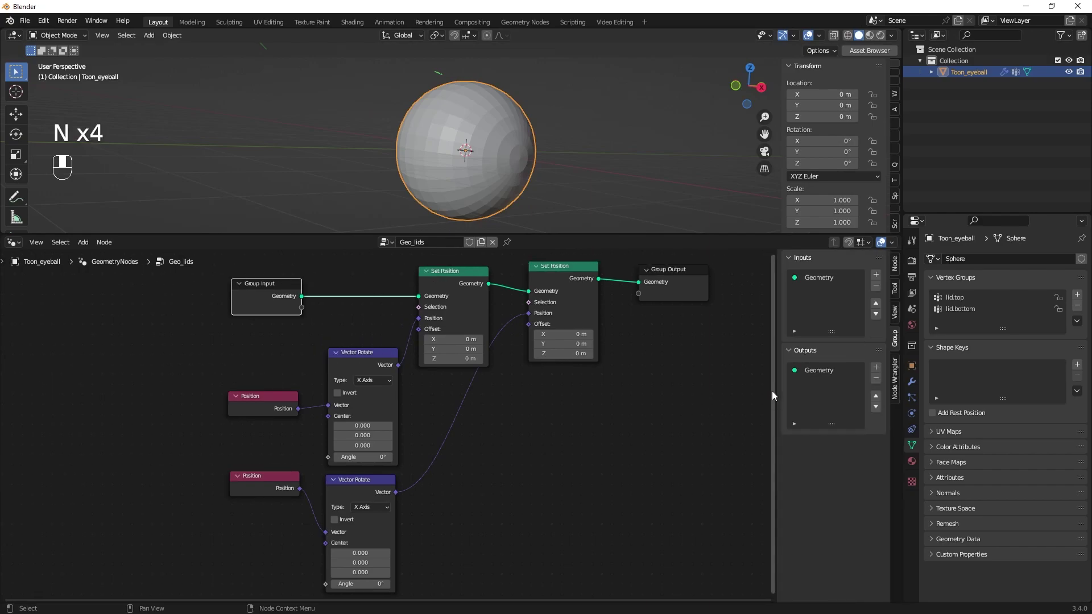
{"action": "left_click", "coordinate": [894, 264]}
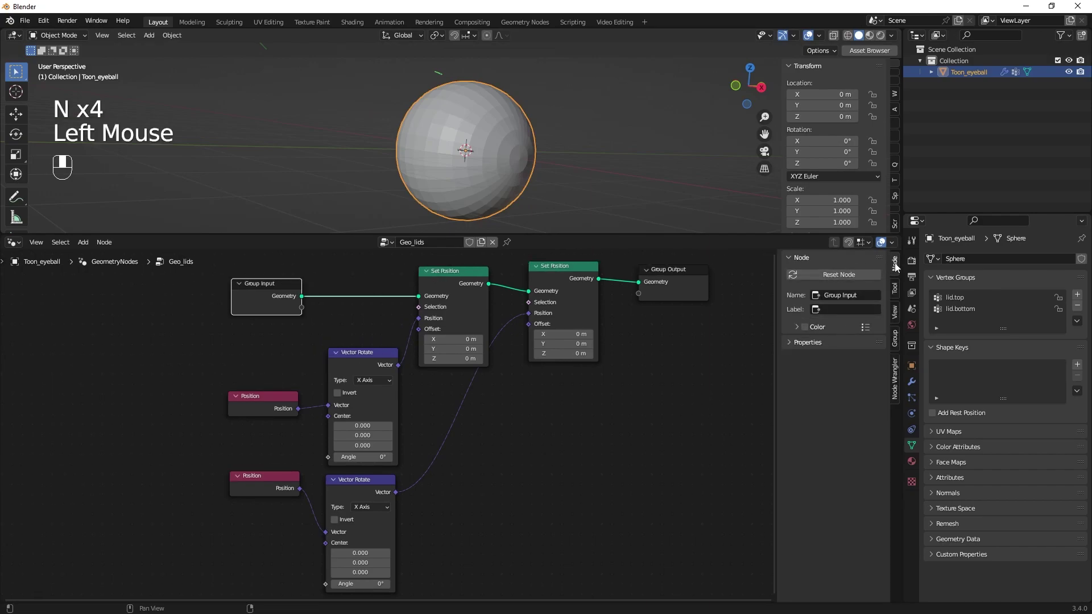
{"action": "left_click", "coordinate": [895, 342]}
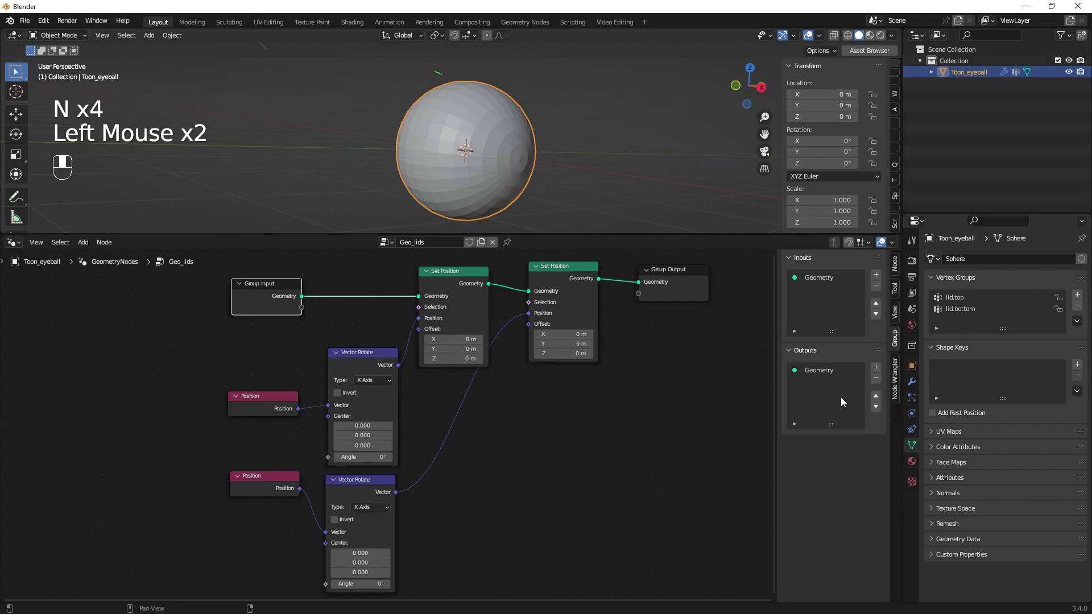
{"action": "left_click", "coordinate": [875, 275]}
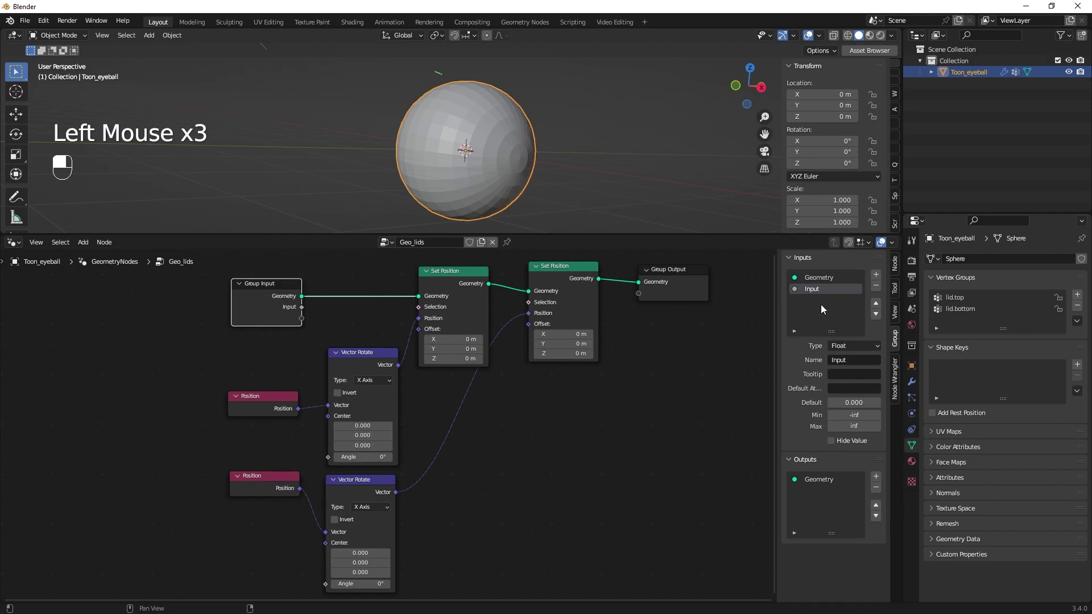
{"action": "double_click", "coordinate": [816, 288]}
{"action": "type", "text": "vert.Grp.Top"}
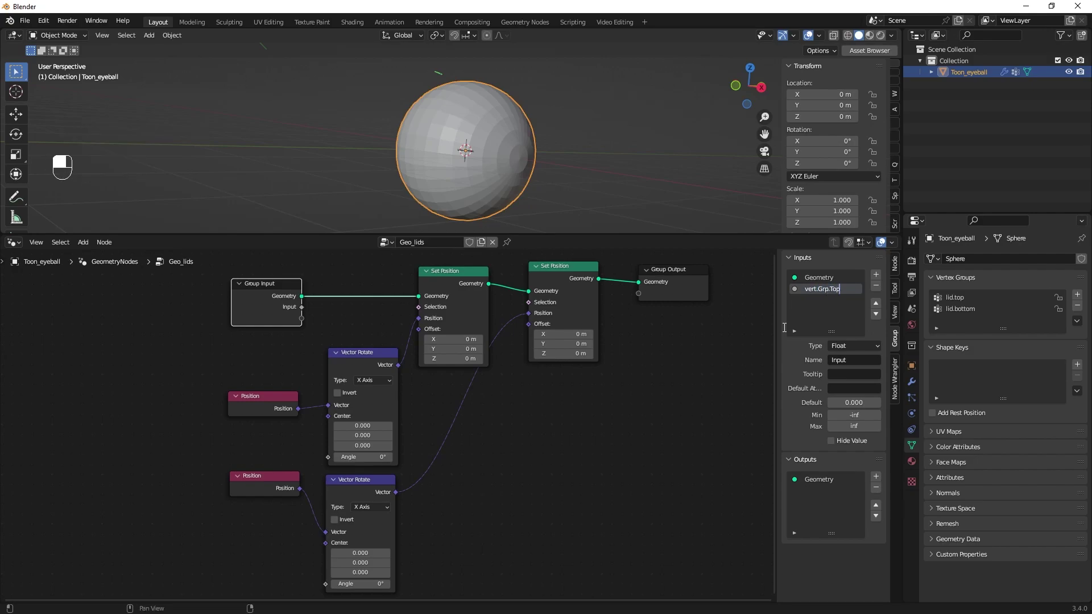
{"action": "key", "text": "Return"}
{"action": "left_click", "coordinate": [860, 346]}
{"action": "left_click", "coordinate": [842, 369]}
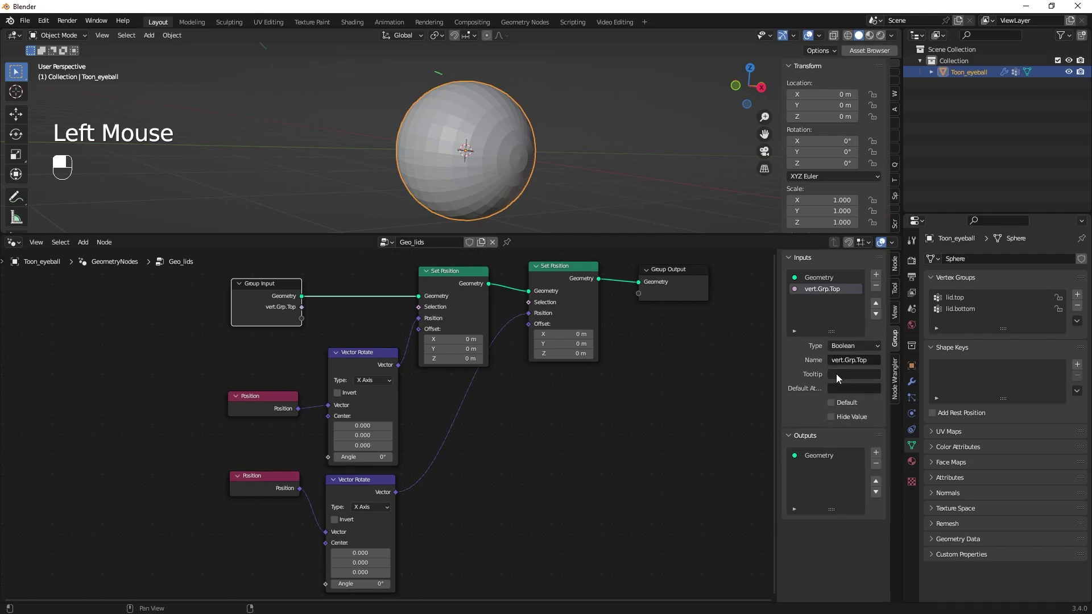
- Make the modifier's vert.Grp.Top input read an attribute and assign lid.top to it
{"action": "left_click", "coordinate": [911, 385]}
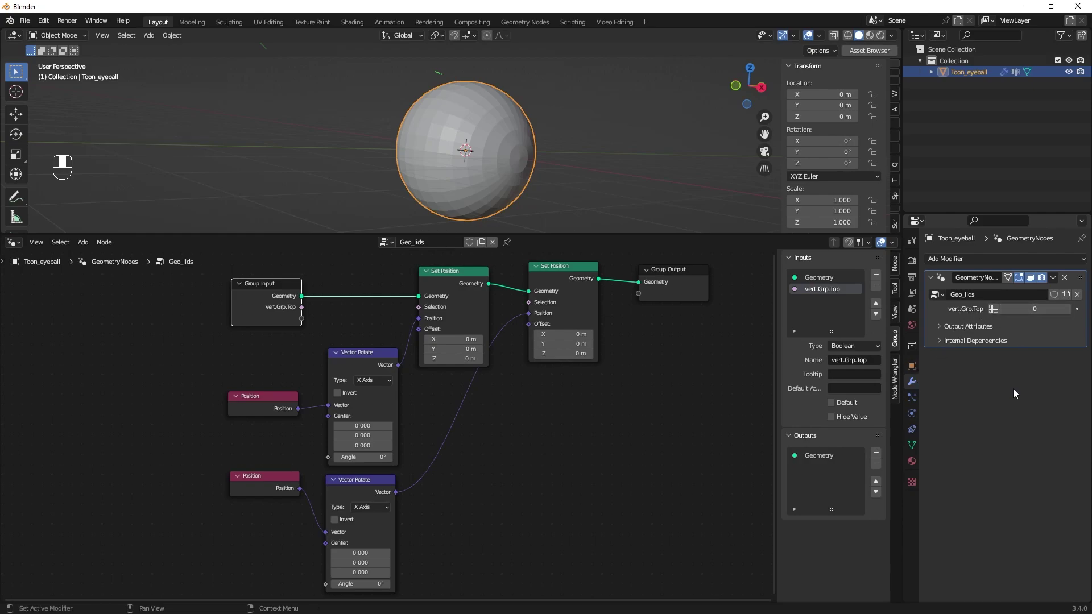
{"action": "left_click", "coordinate": [993, 309]}
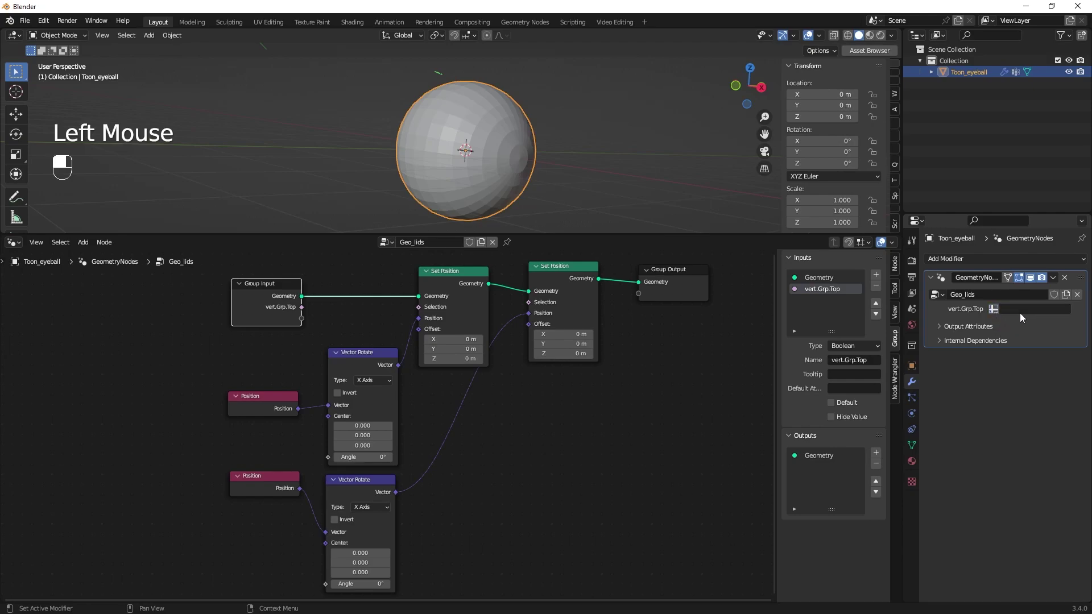
{"action": "double_click", "coordinate": [1018, 308]}
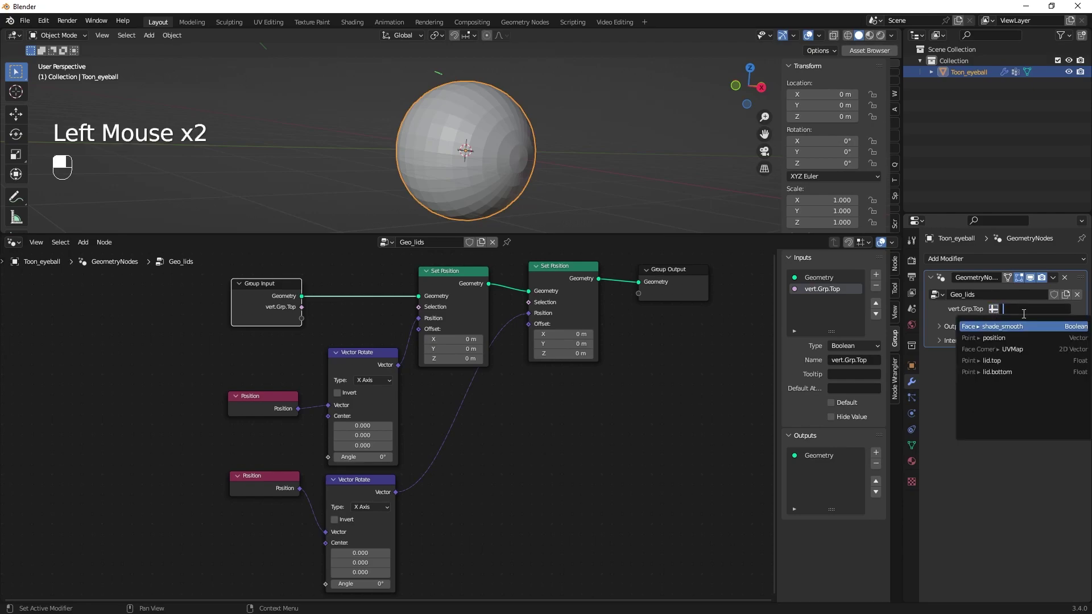
{"action": "left_click", "coordinate": [986, 360]}
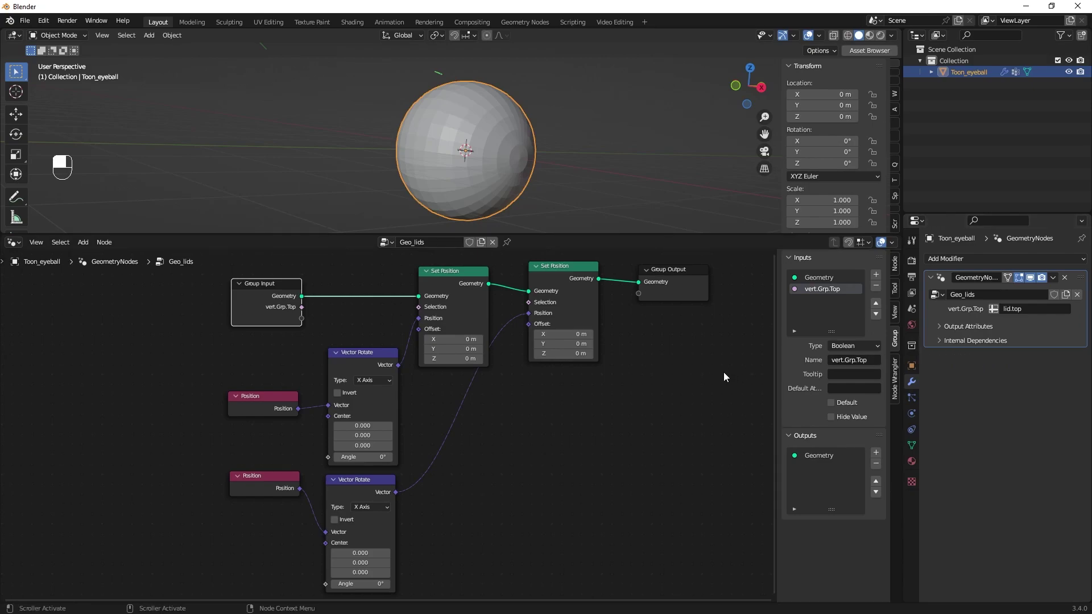
- Connect vert.Grp.Top to the first Set Position's Selection and set the upper Vector Rotate angle to -13.2°
{"action": "left_click_drag", "start_coordinate": [302, 310], "coordinate": [409, 305]}
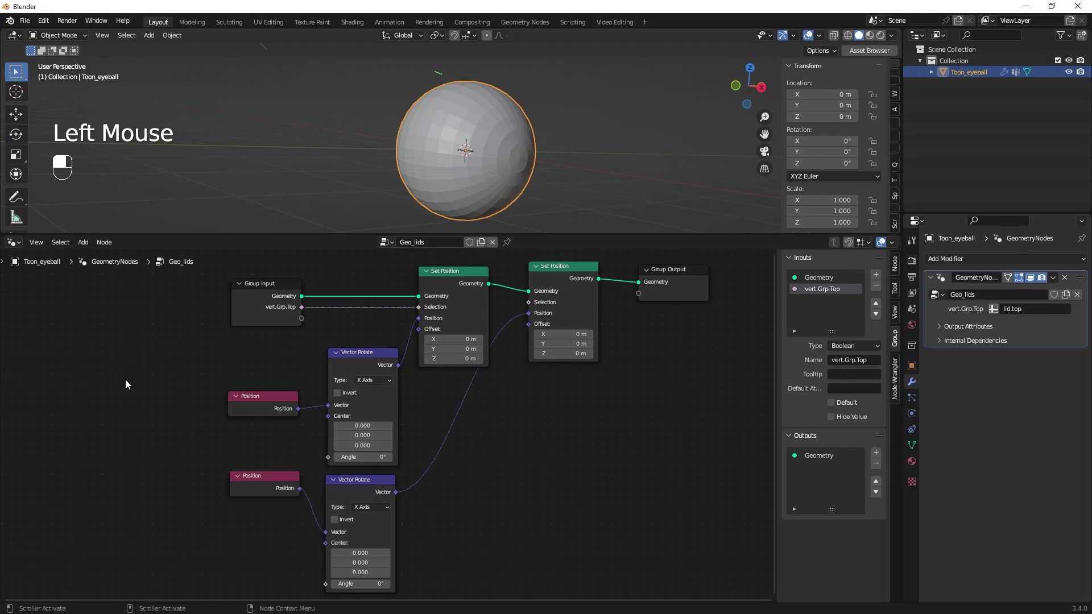
{"action": "left_click_drag", "start_coordinate": [364, 456], "coordinate": [284, 445]}
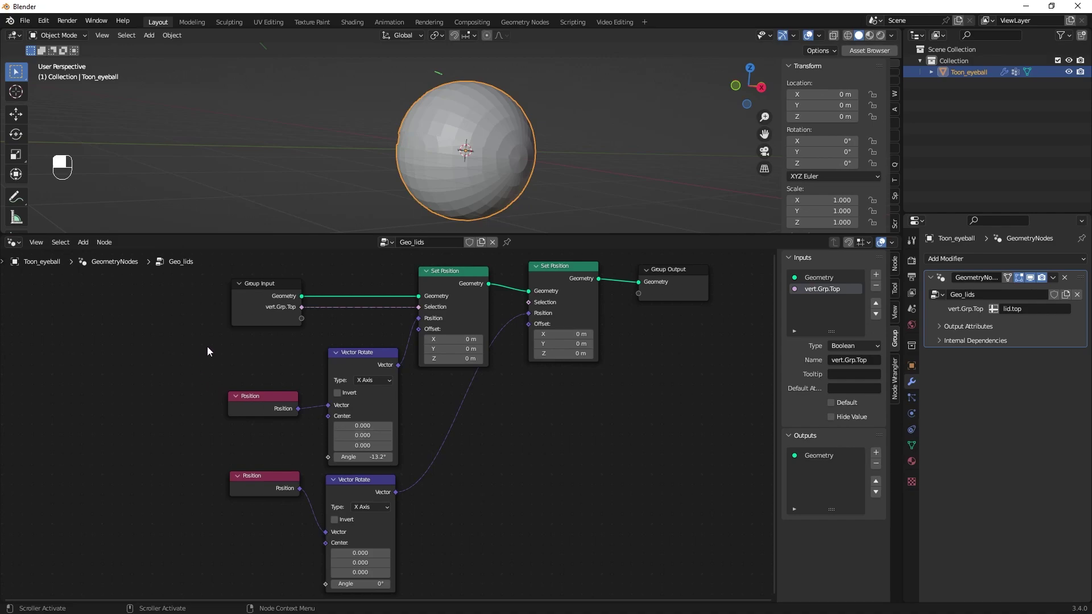
- Add a second Boolean group input to Geo_lids named vert.Grp.Bottom
{"action": "left_click", "coordinate": [875, 274]}
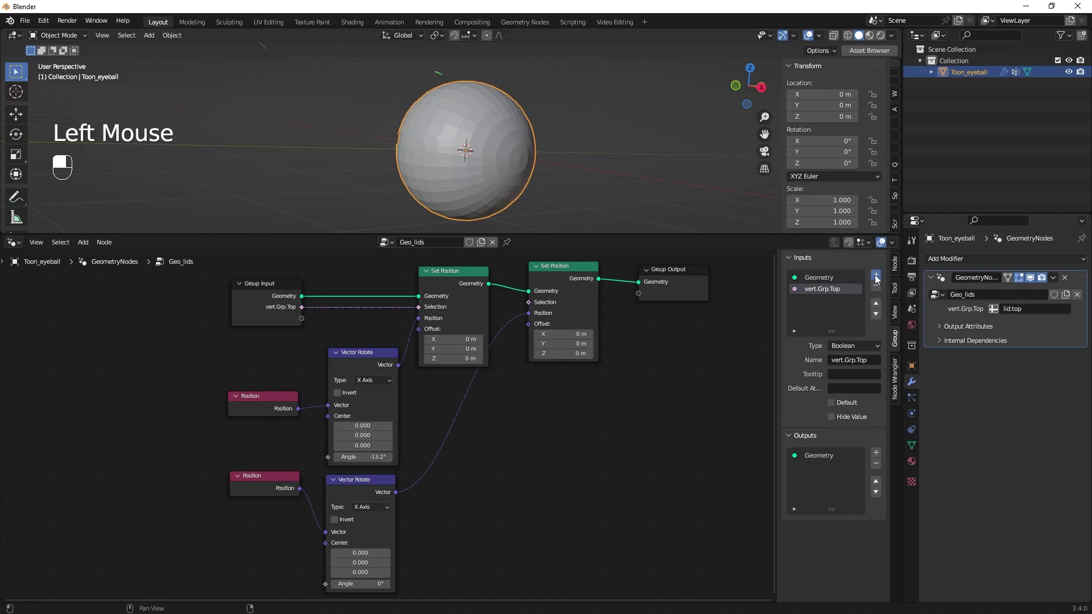
{"action": "double_click", "coordinate": [829, 301]}
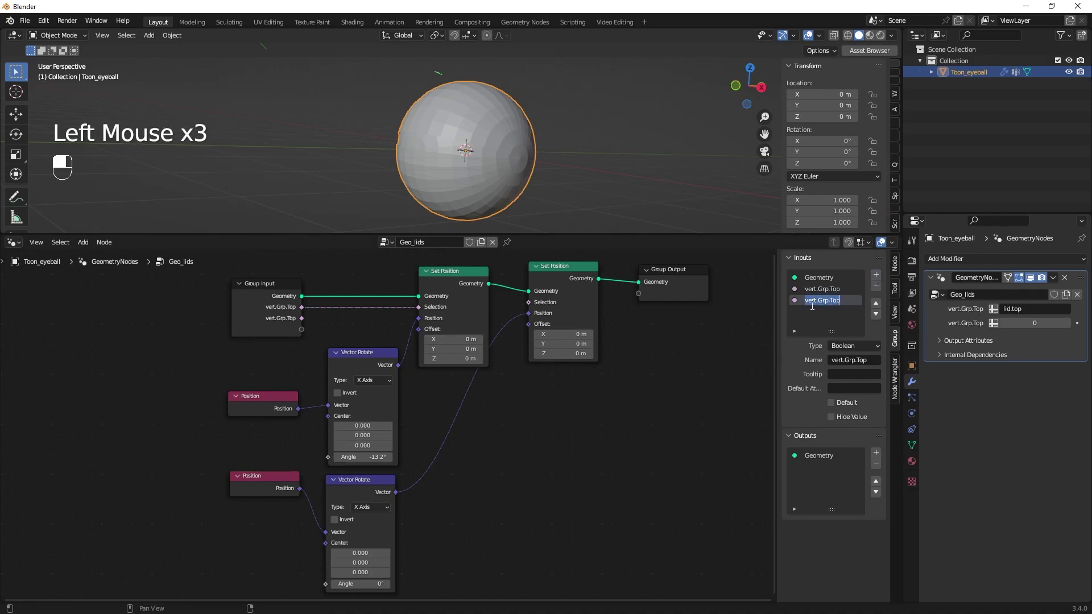
{"action": "key", "text": "Right"}
{"action": "key", "text": "BackSpace"}
{"action": "key", "text": "BackSpace"}
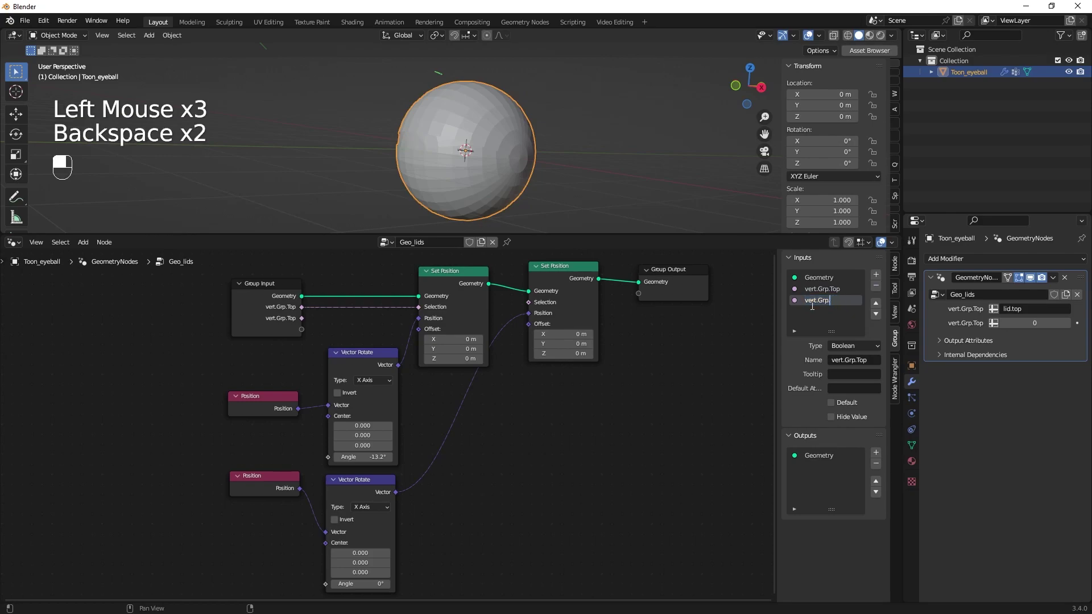
{"action": "type", "text": "Bottom"}
{"action": "key", "text": "Return"}
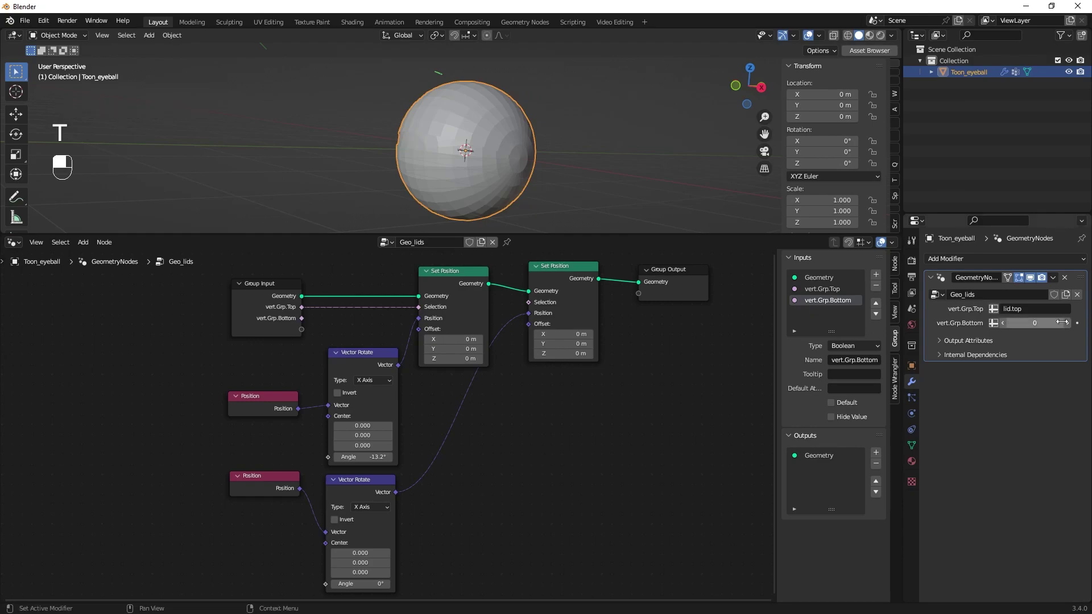
- Make the modifier's vert.Grp.Bottom input read an attribute and assign lid.bottom to it
{"action": "left_click", "coordinate": [994, 326]}
{"action": "left_click", "coordinate": [1021, 324]}
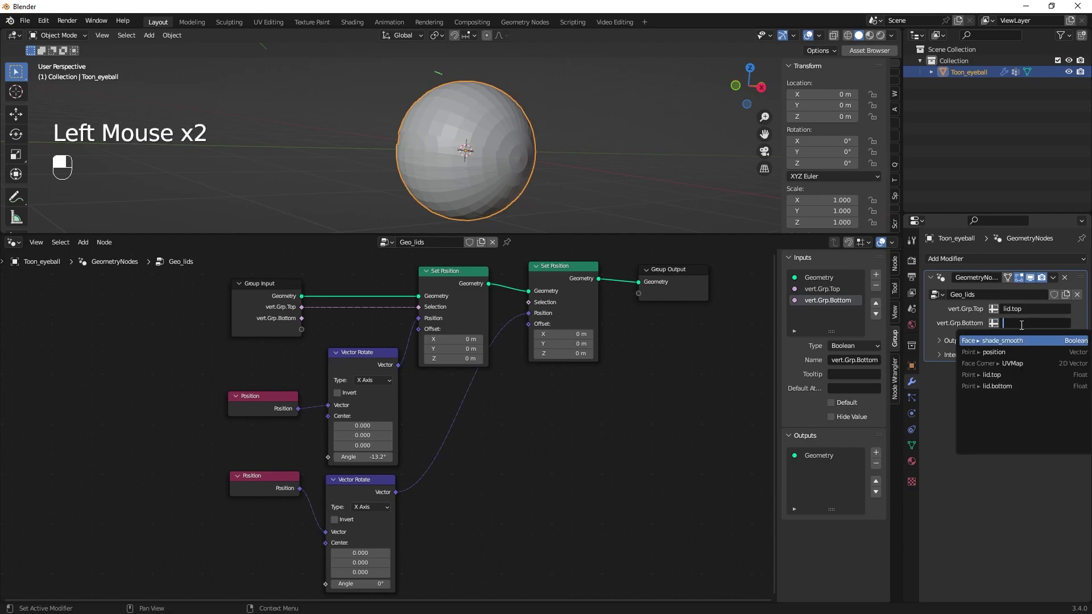
{"action": "left_click", "coordinate": [985, 388]}
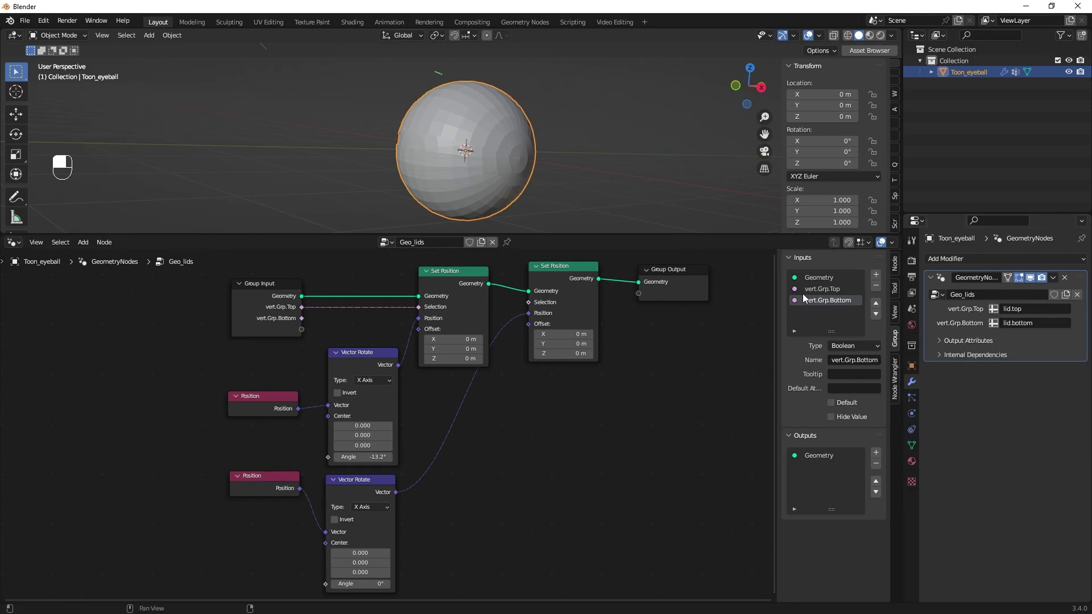
- Connect vert.Grp.Bottom to the second Set Position's Selection and set the lower Vector Rotate angle to 17.5°
{"action": "left_click_drag", "start_coordinate": [302, 319], "coordinate": [527, 306]}
{"action": "left_click_drag", "start_coordinate": [552, 266], "coordinate": [548, 284]}
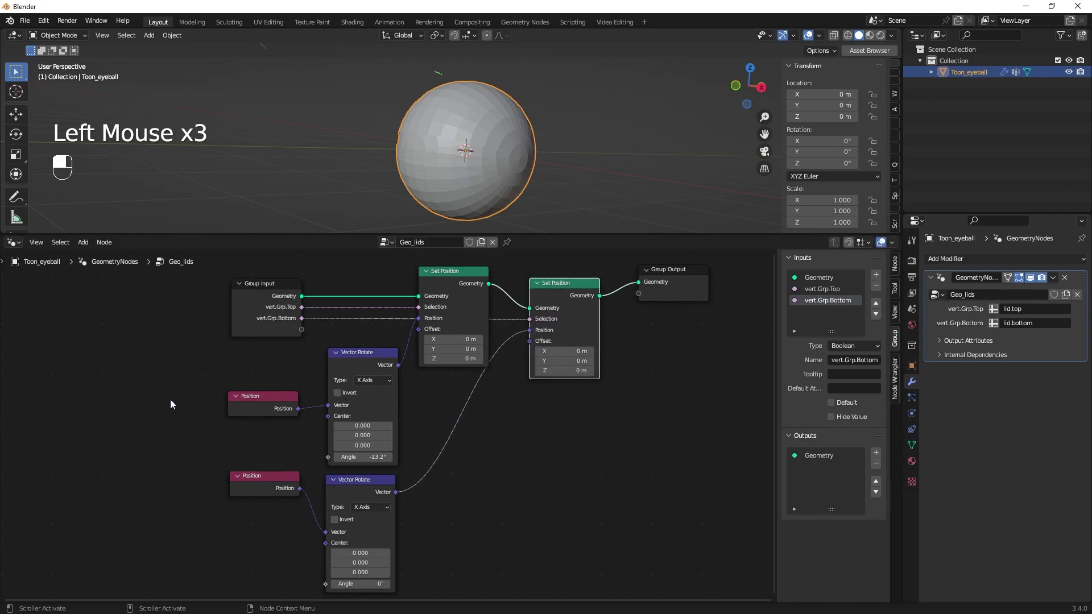
{"action": "left_click", "coordinate": [348, 583]}
{"action": "left_click_drag", "start_coordinate": [349, 584], "coordinate": [440, 562]}
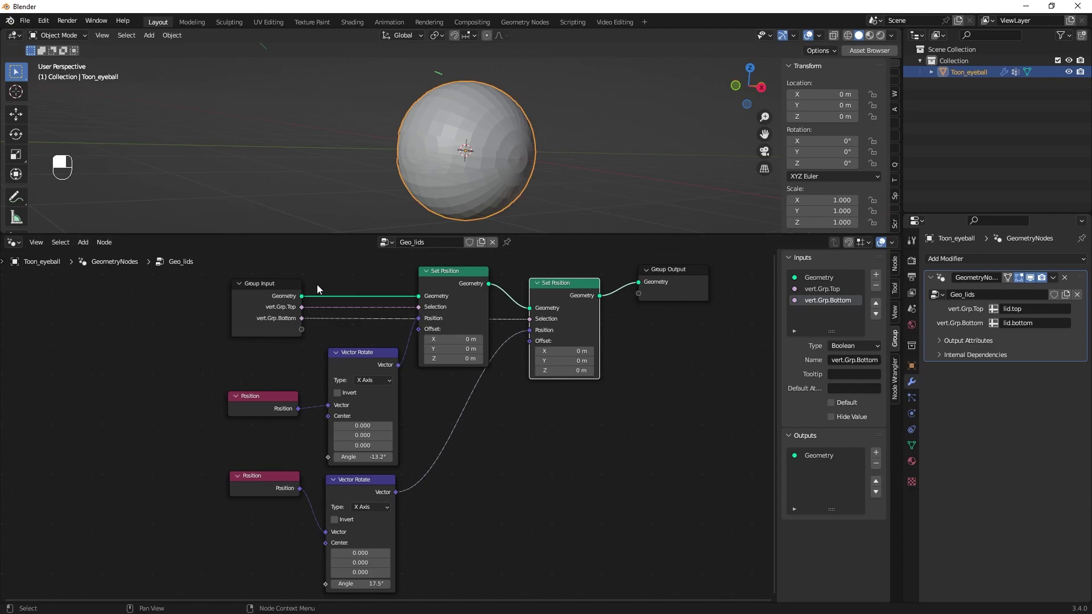
- Show the viewport in material preview and add a second material to Toon_eyeball with a light orange base color
{"action": "left_click", "coordinate": [869, 35]}
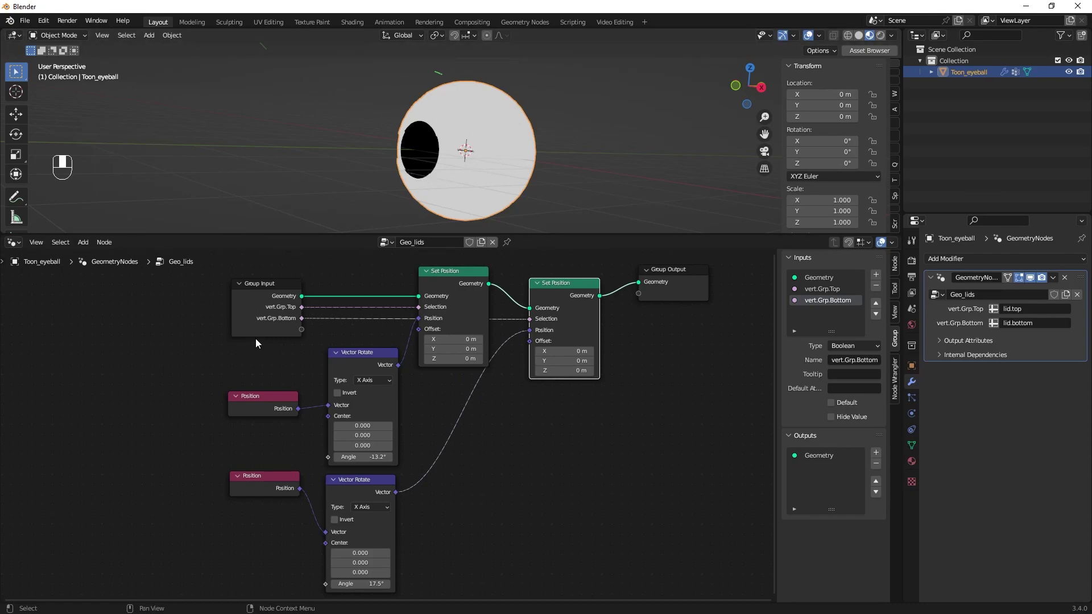
{"action": "left_click", "coordinate": [912, 462]}
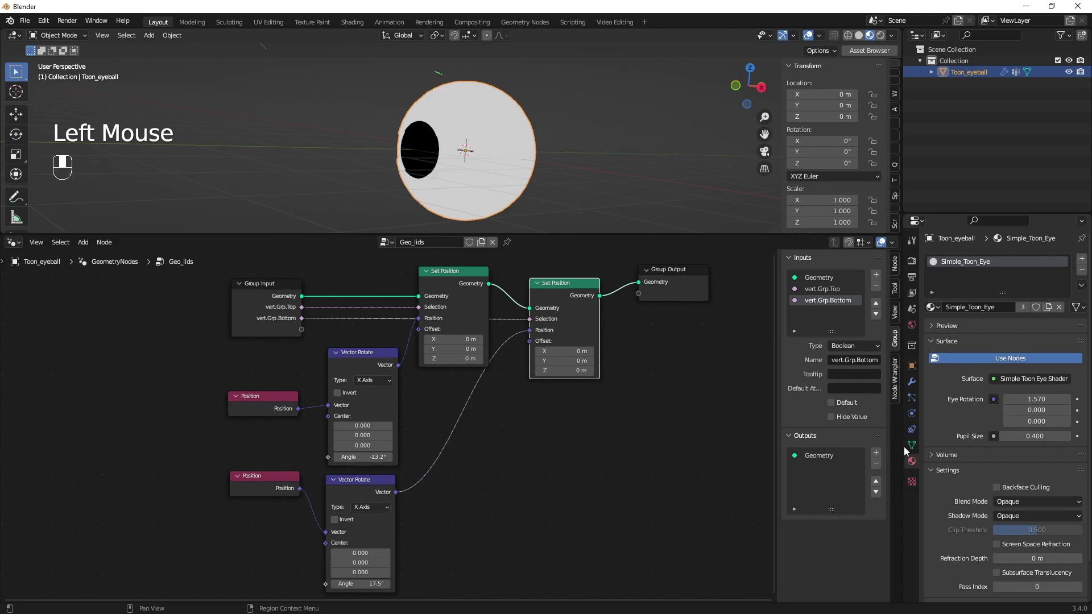
{"action": "left_click", "coordinate": [1081, 258]}
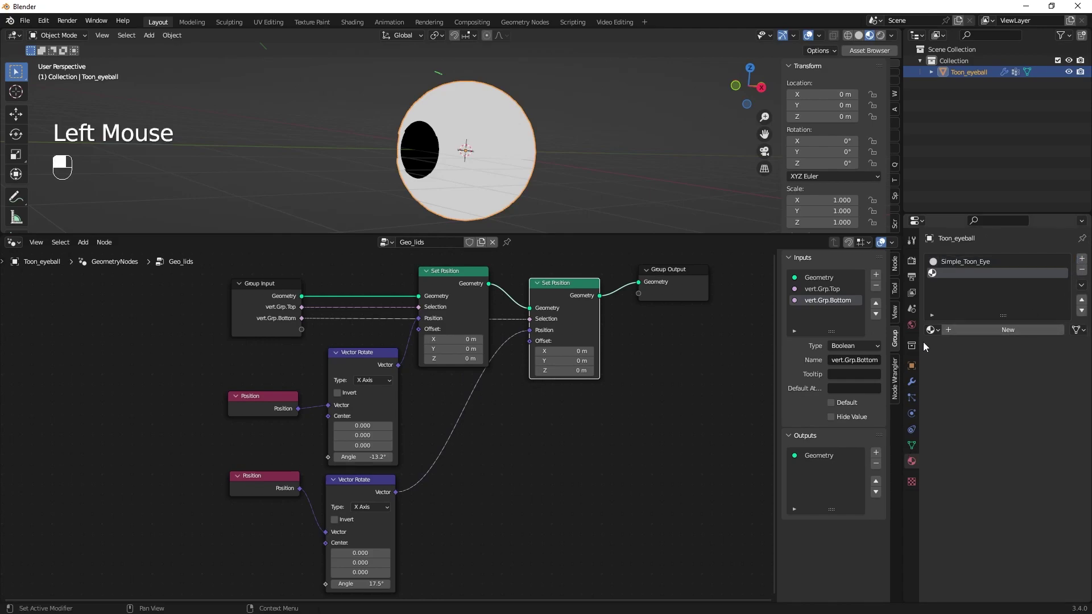
{"action": "left_click", "coordinate": [976, 330]}
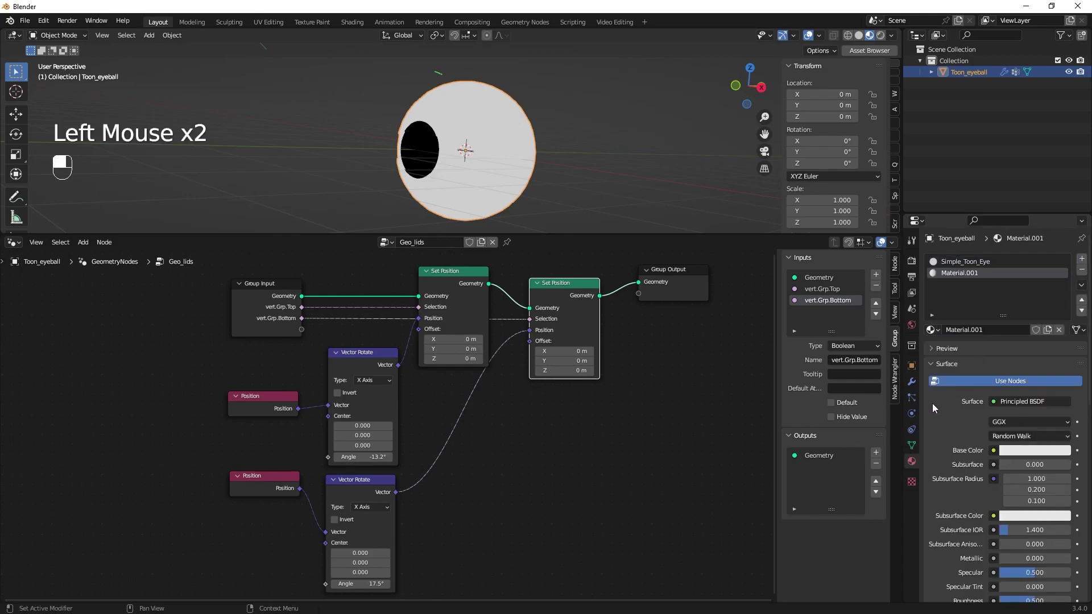
{"action": "left_click", "coordinate": [1017, 454]}
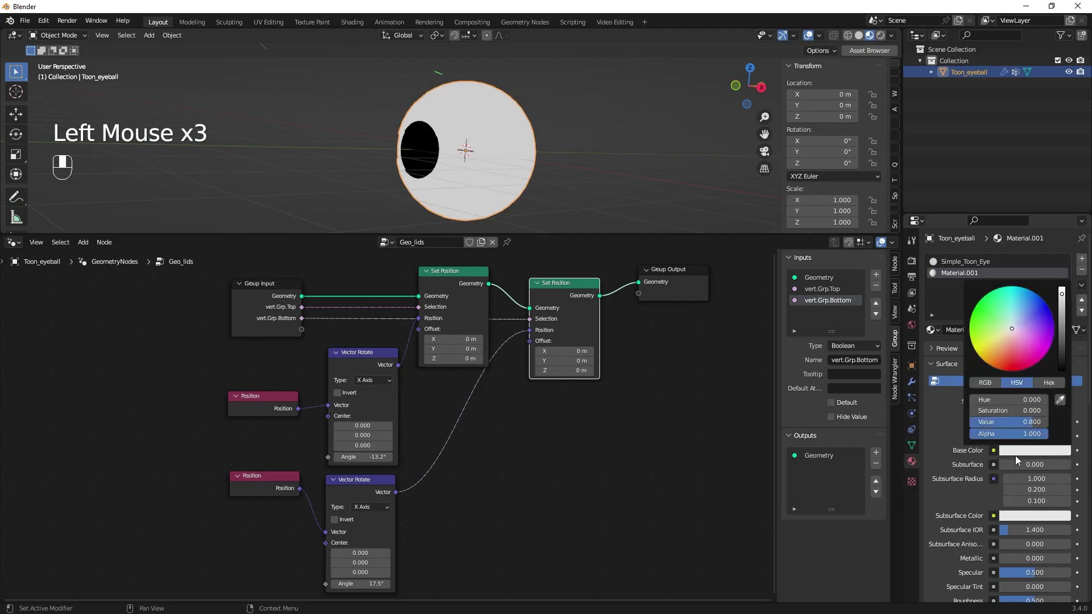
{"action": "left_click_drag", "start_coordinate": [1011, 328], "coordinate": [1002, 350]}
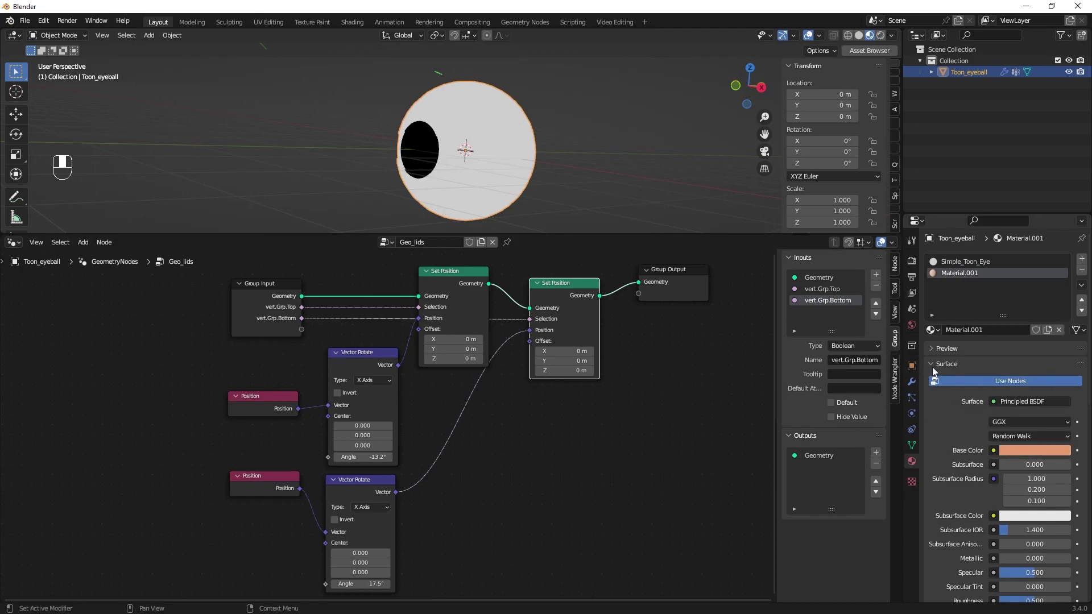
- Rename the new orange material as skin
{"action": "left_click", "coordinate": [959, 330]}
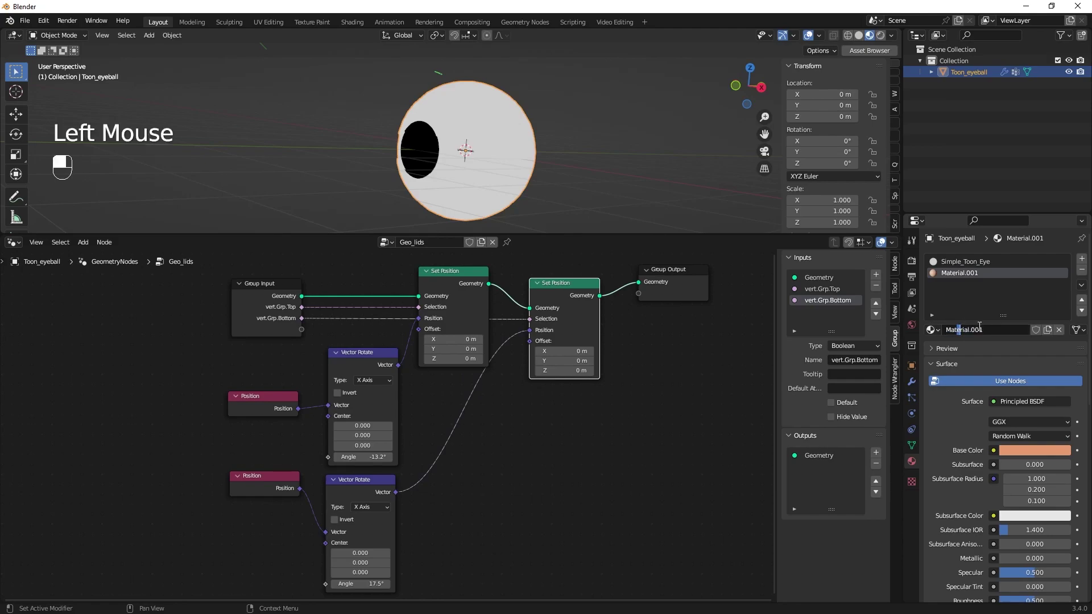
{"action": "left_click_drag", "start_coordinate": [979, 329], "coordinate": [927, 330]}
{"action": "type", "text": "skin"}
{"action": "key", "text": "Return"}
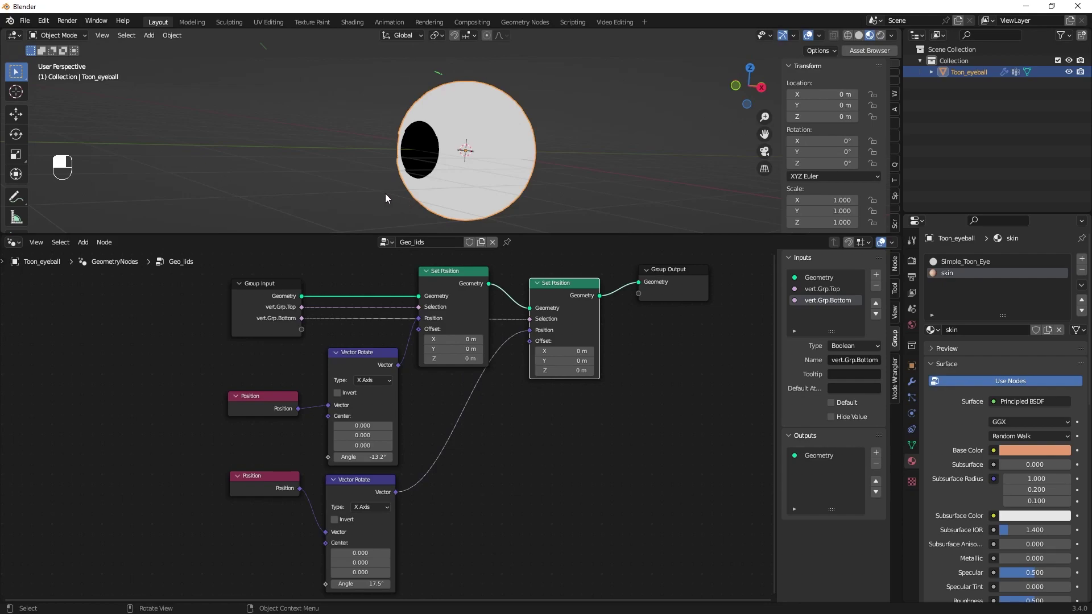
- Put Toon_eyeball into Edit Mode with nothing selected and show its vertex groups
{"action": "left_click", "coordinate": [56, 35]}
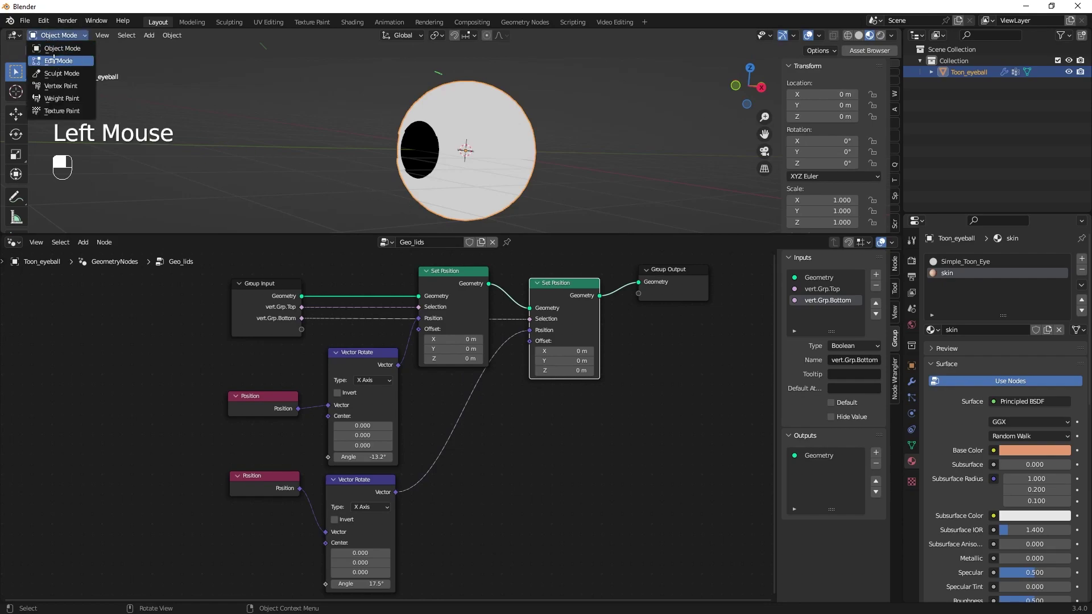
{"action": "left_click", "coordinate": [54, 49]}
{"action": "left_click", "coordinate": [587, 159]}
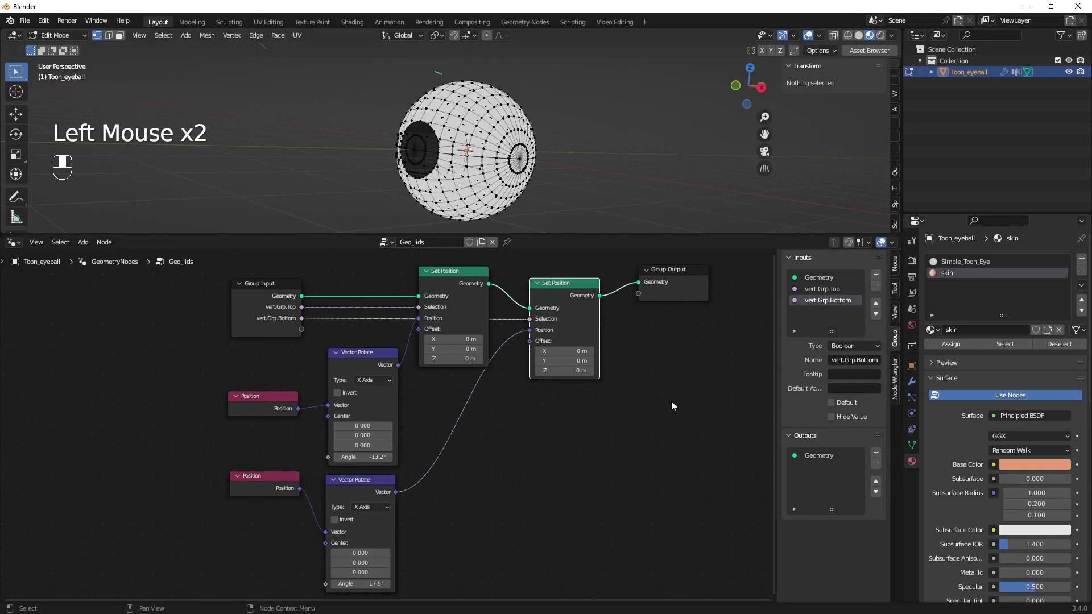
{"action": "left_click", "coordinate": [911, 444]}
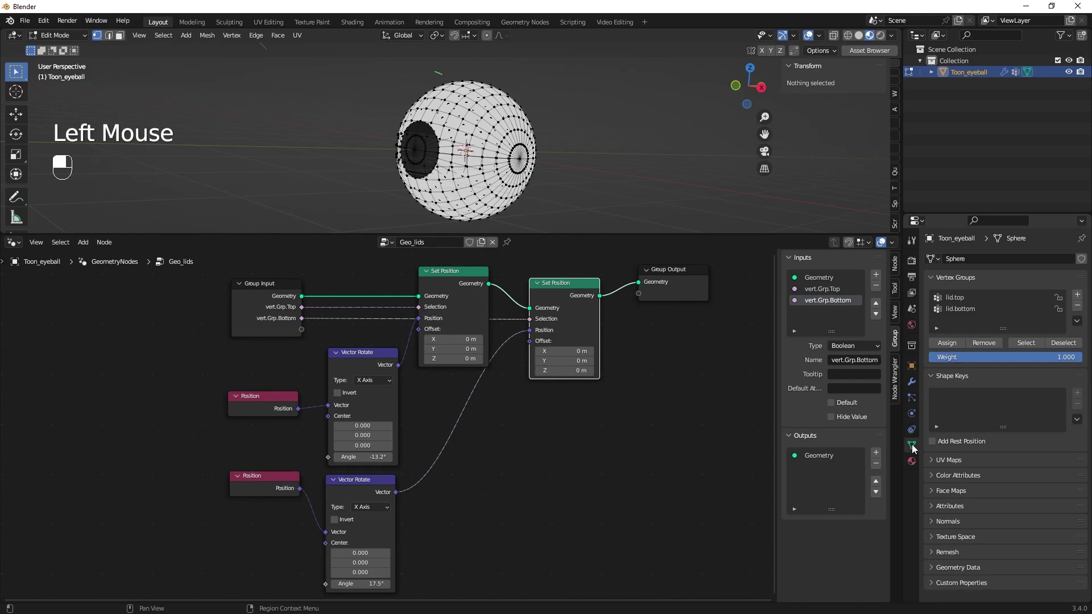
- Check which vertices belong to lid.top and lid.bottom by selecting each group, and clear the selection
{"action": "left_click", "coordinate": [946, 298]}
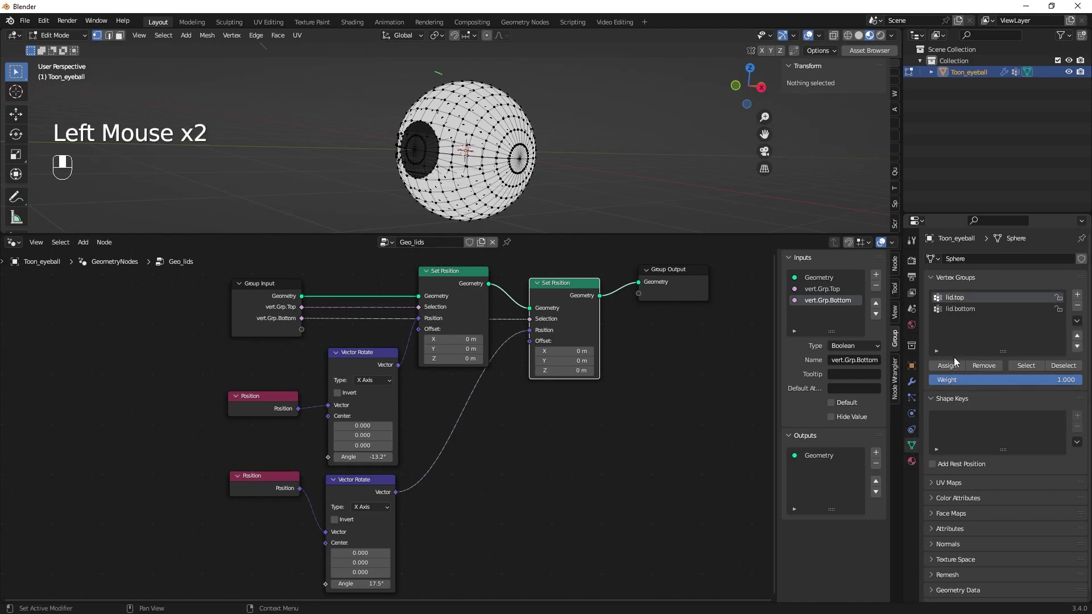
{"action": "left_click", "coordinate": [1027, 365]}
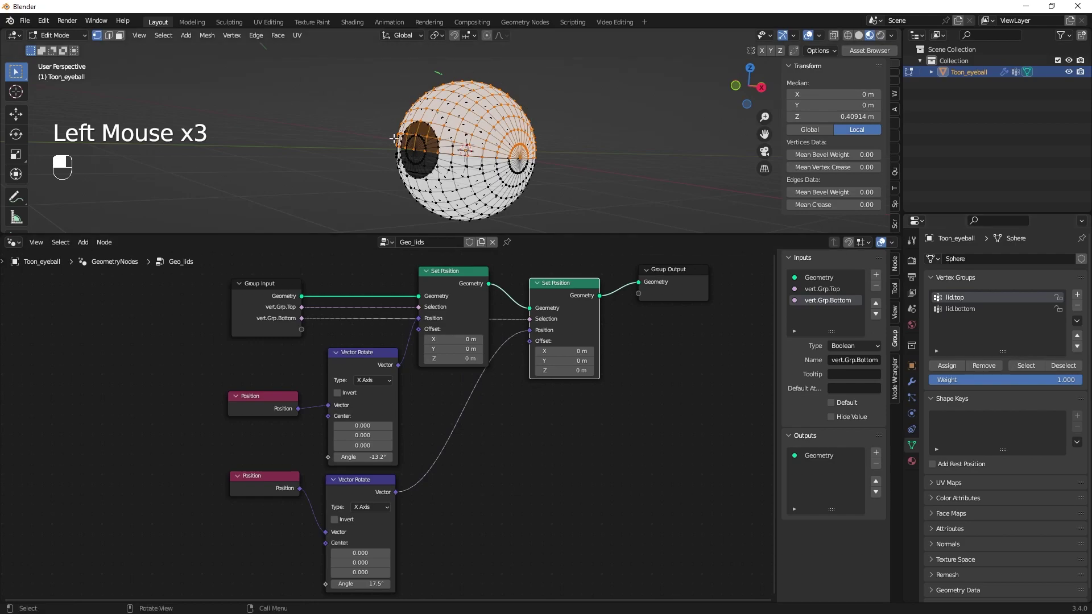
{"action": "left_click", "coordinate": [959, 311]}
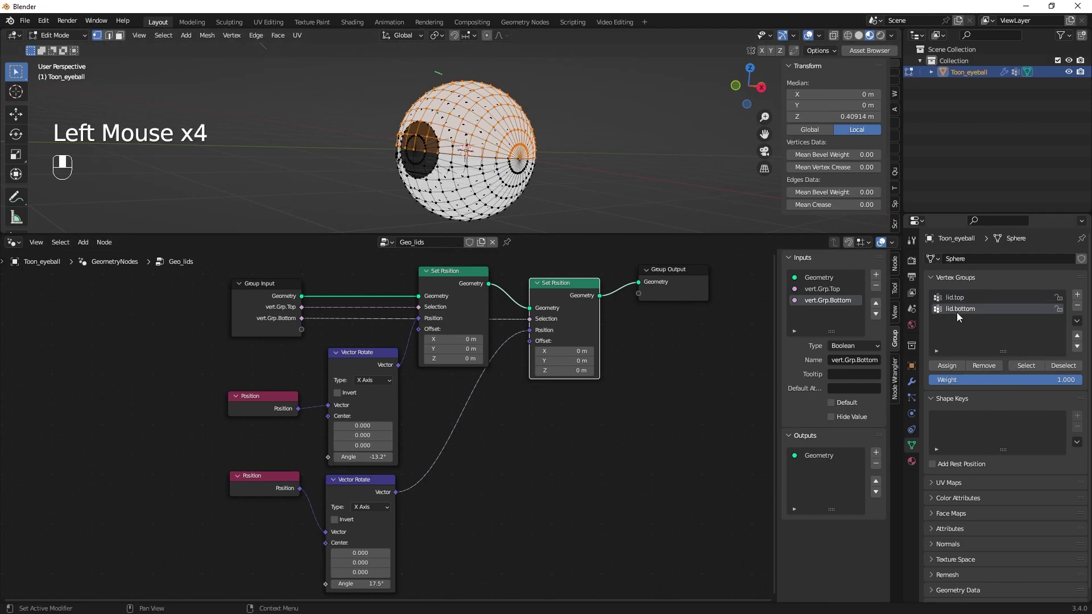
{"action": "left_click", "coordinate": [1025, 367]}
{"action": "left_click", "coordinate": [465, 63]}
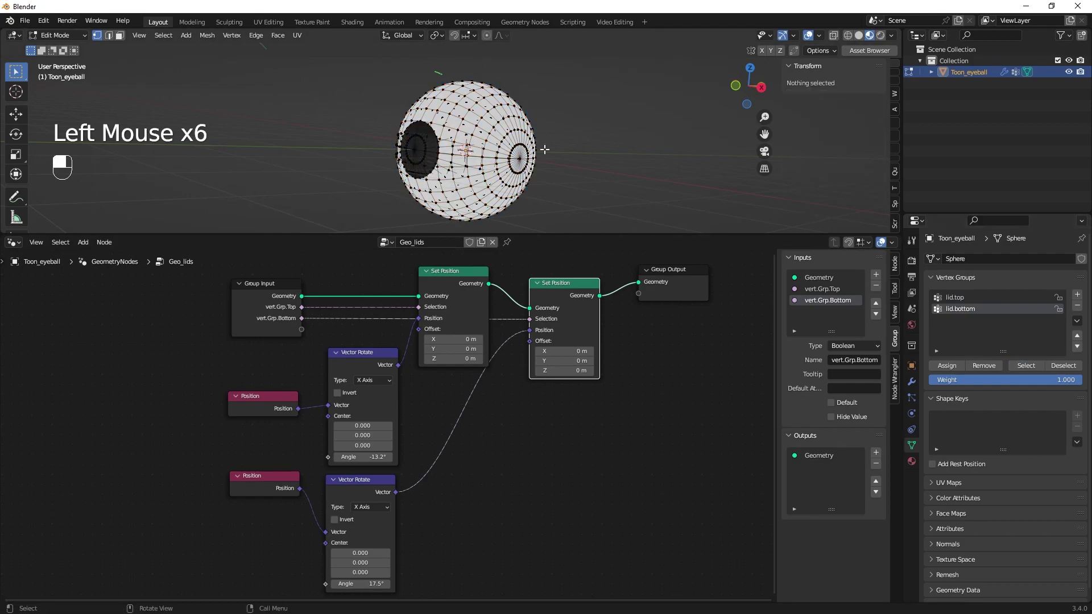
- Select the vertices of both lid.top and lid.bottom and assign the skin material to them
{"action": "left_click", "coordinate": [950, 298]}
{"action": "left_click", "coordinate": [1018, 366]}
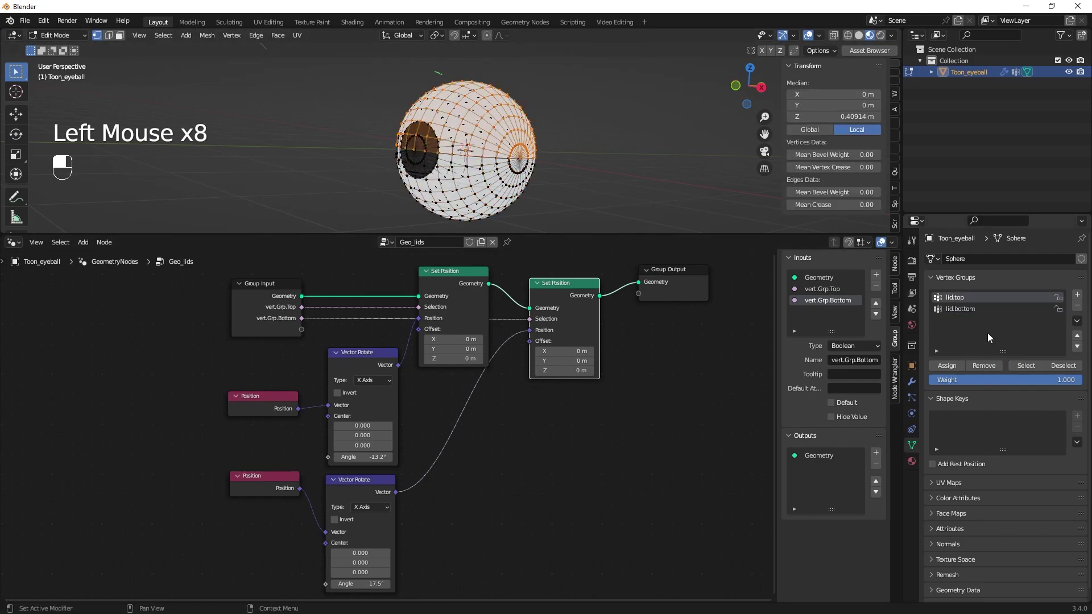
{"action": "left_click", "coordinate": [959, 309]}
{"action": "left_click", "coordinate": [1025, 365]}
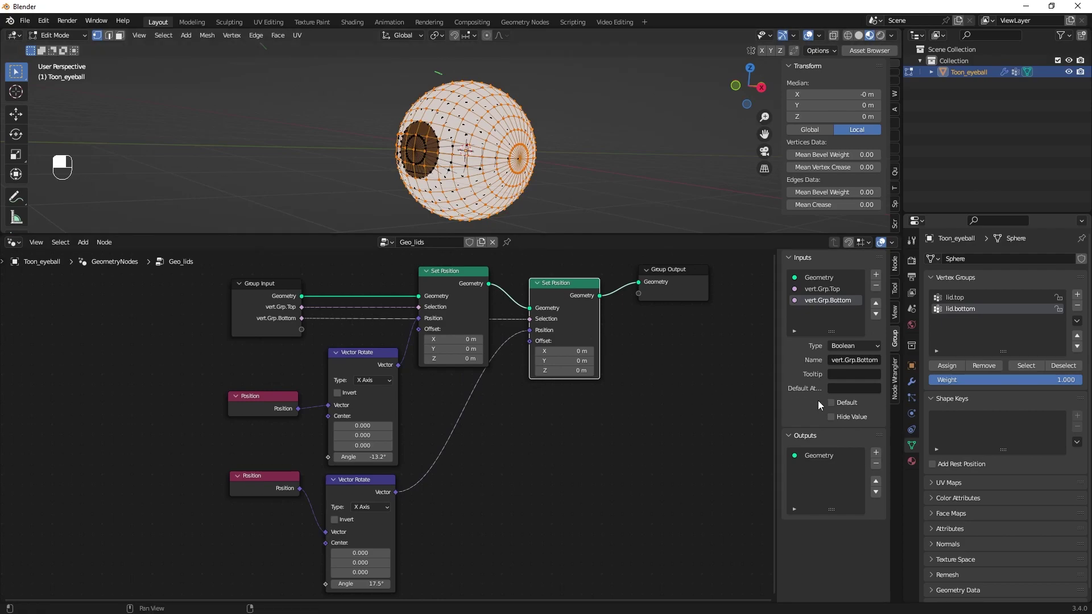
{"action": "left_click", "coordinate": [912, 462]}
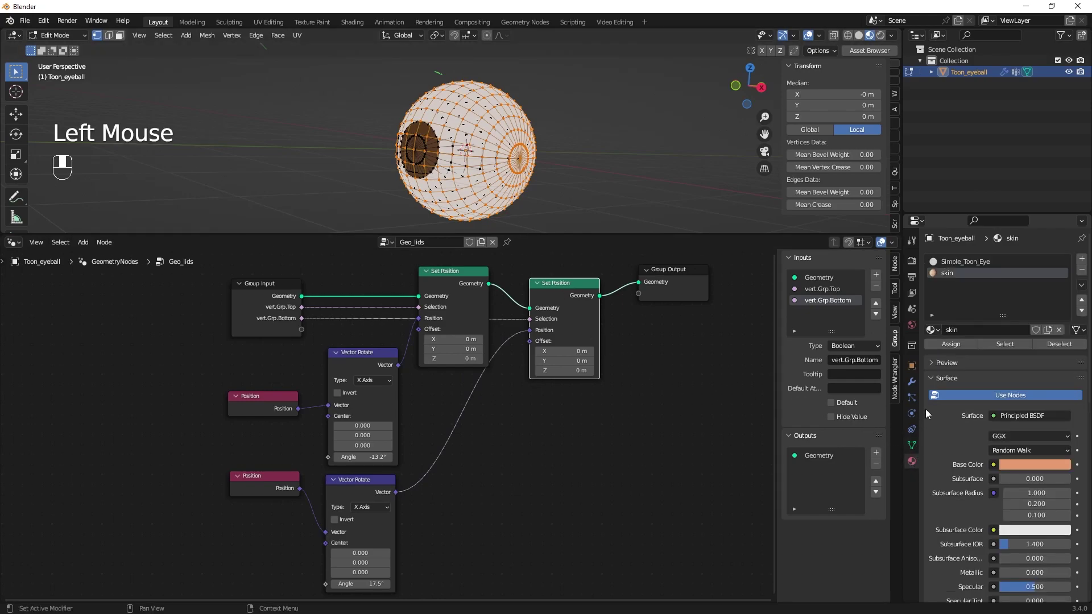
{"action": "left_click", "coordinate": [945, 344]}
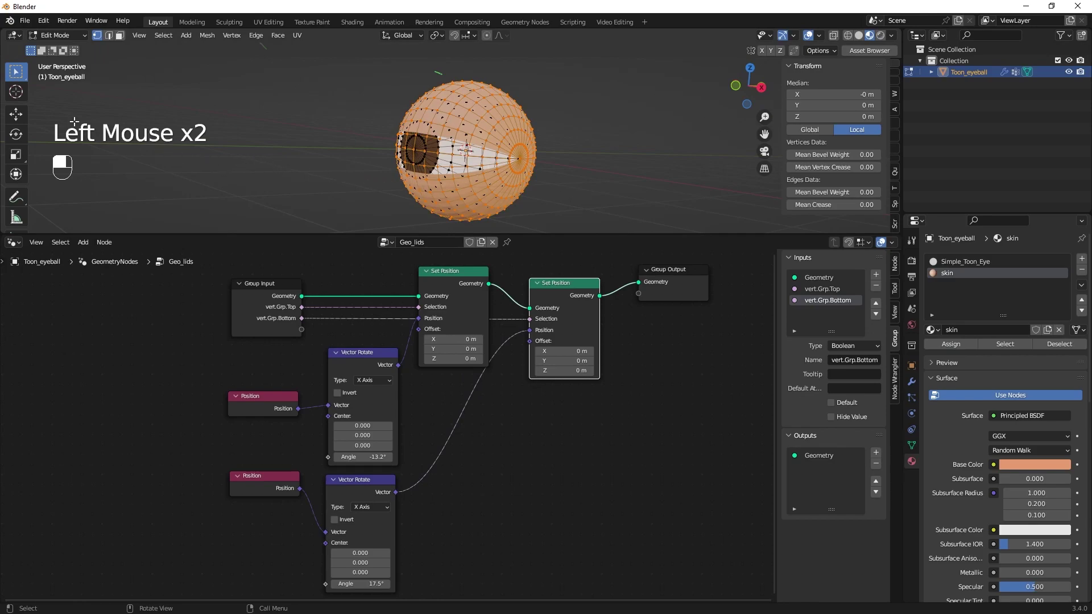
- Return to Object Mode and set the upper Vector Rotate angle to -20.9°
{"action": "left_click", "coordinate": [48, 37]}
{"action": "left_click", "coordinate": [57, 49]}
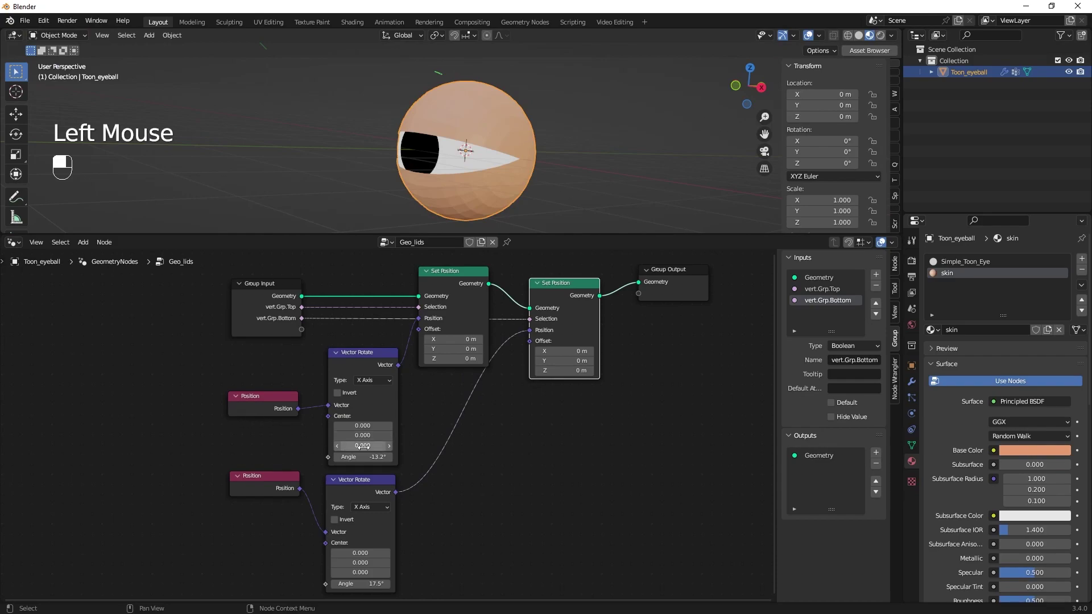
{"action": "left_click_drag", "start_coordinate": [355, 456], "coordinate": [312, 449]}
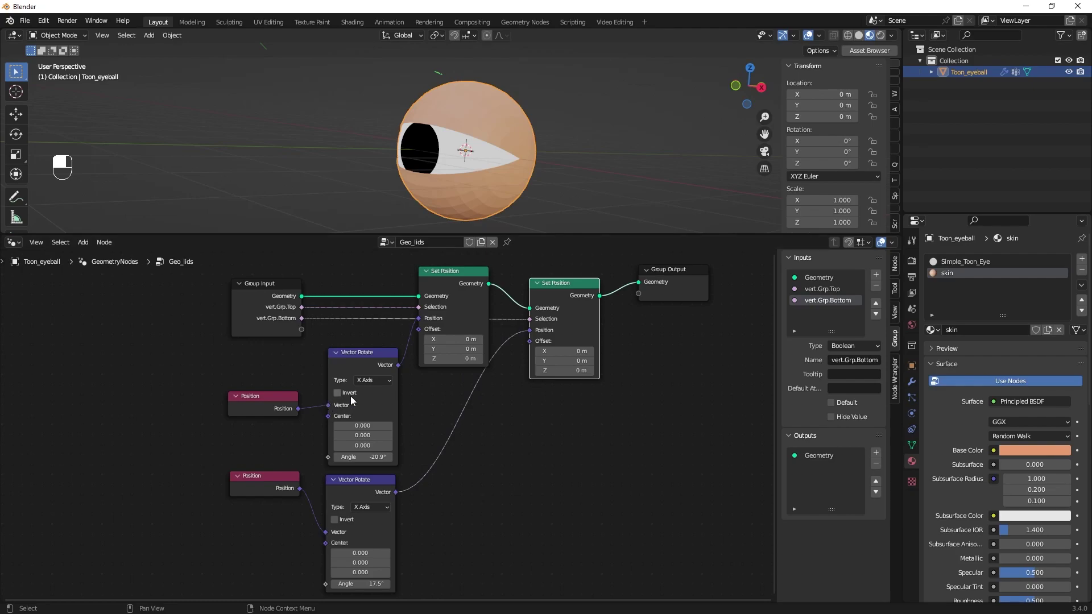
- Show the modifier settings and add a Geo_lids group input named Top.lid.Open with type Float
{"action": "left_click", "coordinate": [912, 382]}
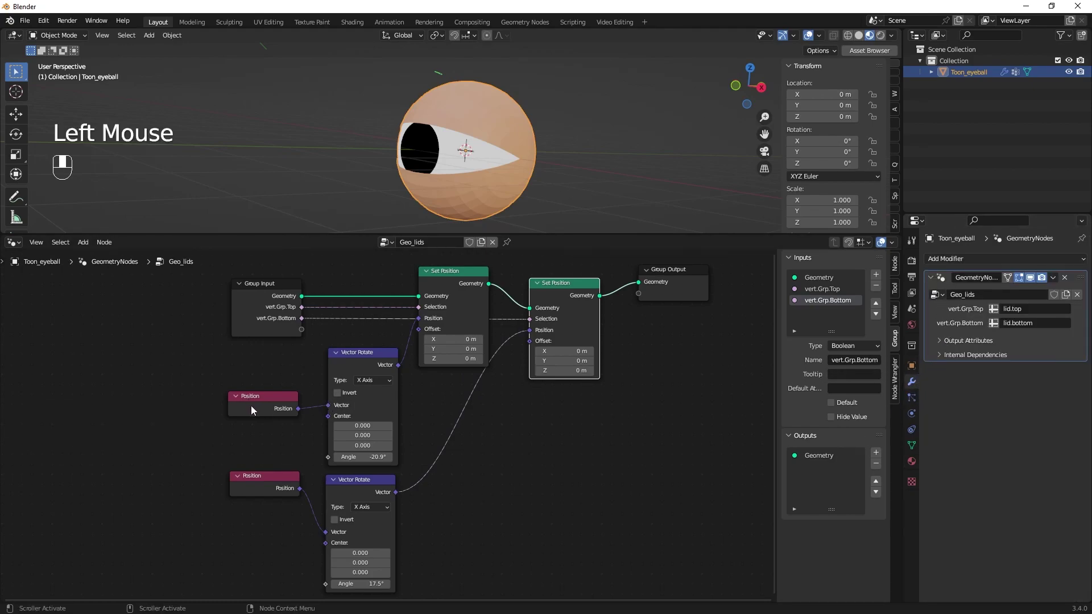
{"action": "left_click", "coordinate": [876, 275]}
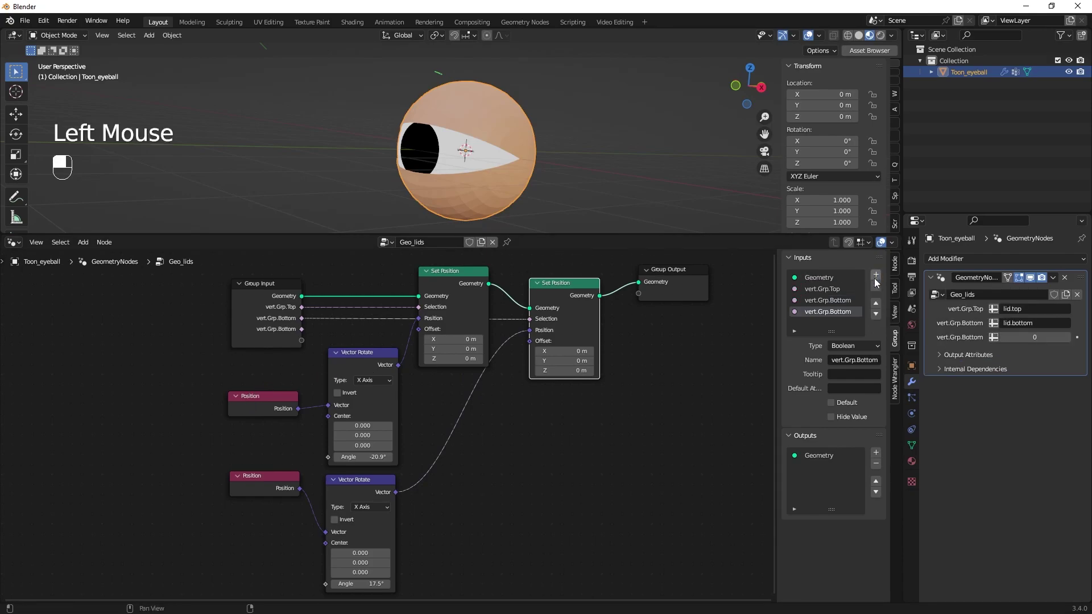
{"action": "double_click", "coordinate": [827, 312]}
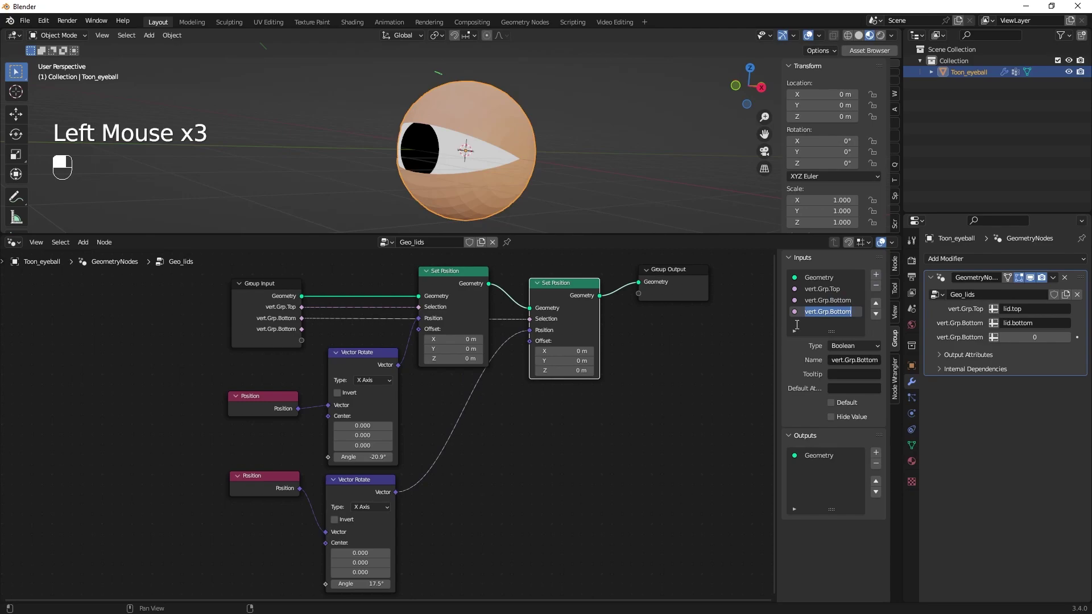
{"action": "type", "text": "Top.lid.Open"}
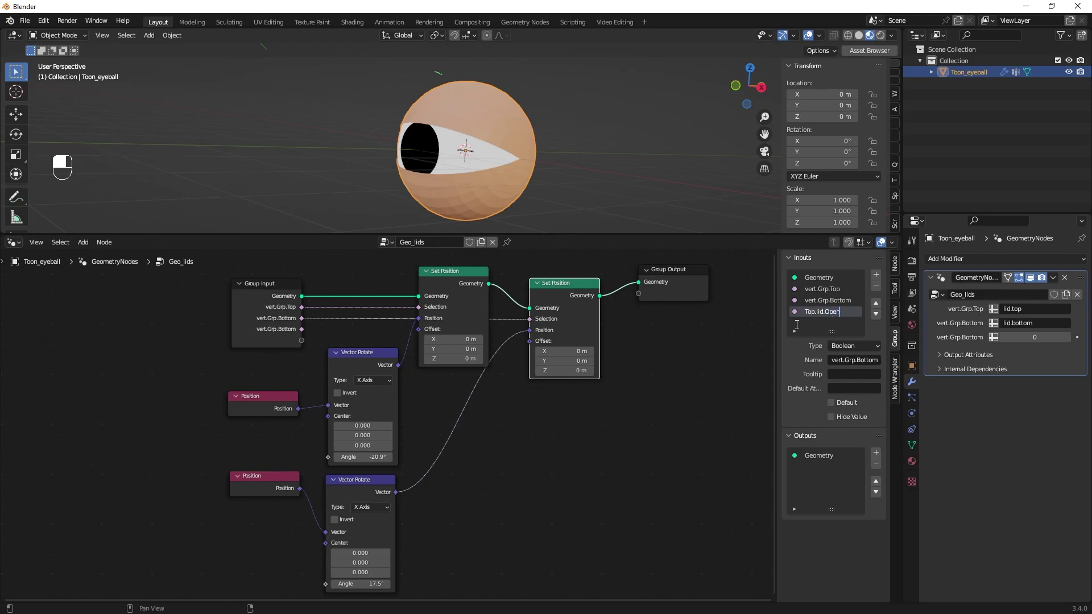
{"action": "key", "text": "Return"}
{"action": "left_click", "coordinate": [873, 346]}
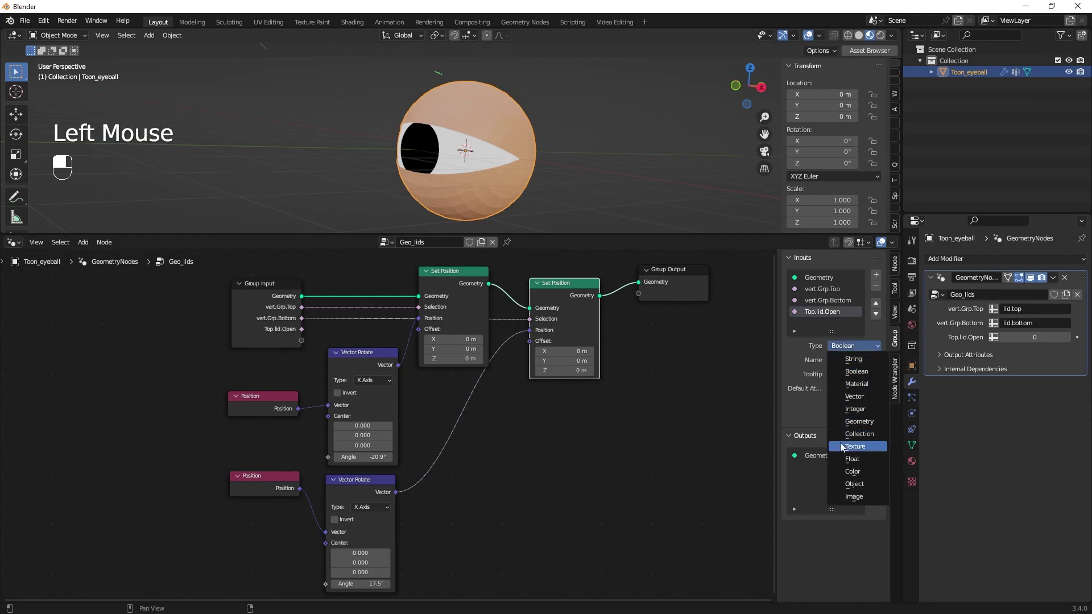
{"action": "left_click", "coordinate": [870, 459]}
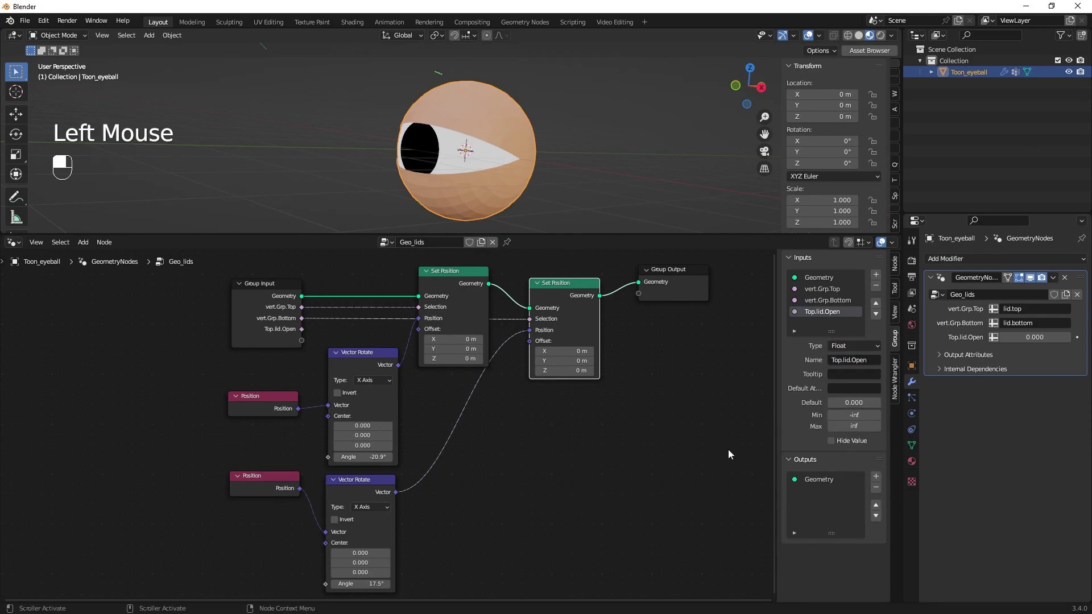
- Connect Top.lid.Open to the upper Vector Rotate's Angle and set its modifier value to -0.280
{"action": "left_click", "coordinate": [302, 329]}
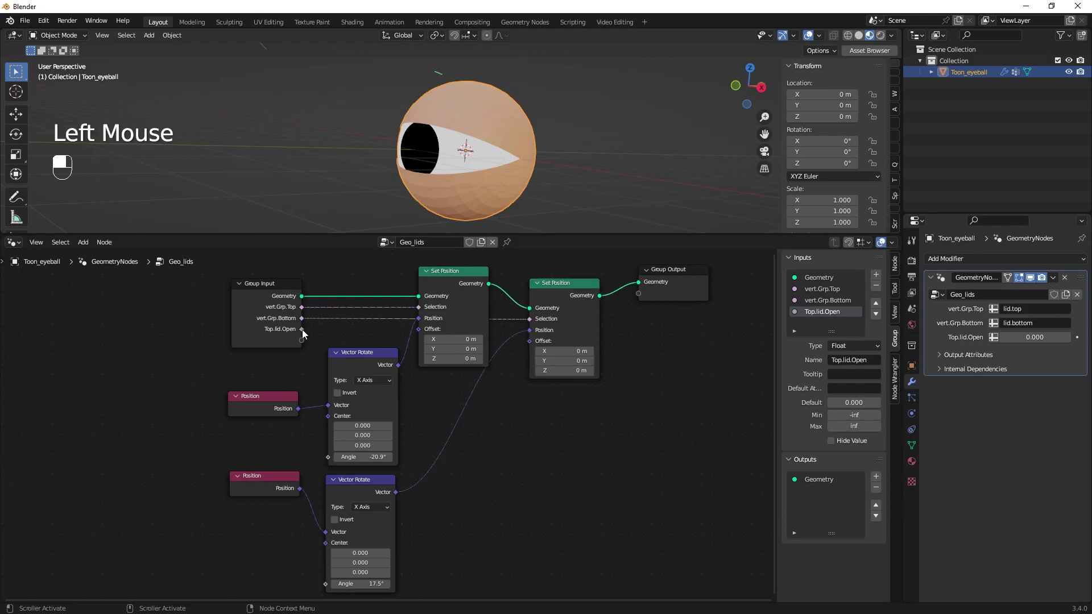
{"action": "left_click_drag", "start_coordinate": [306, 334], "coordinate": [312, 348]}
{"action": "left_click_drag", "start_coordinate": [318, 394], "coordinate": [326, 457]}
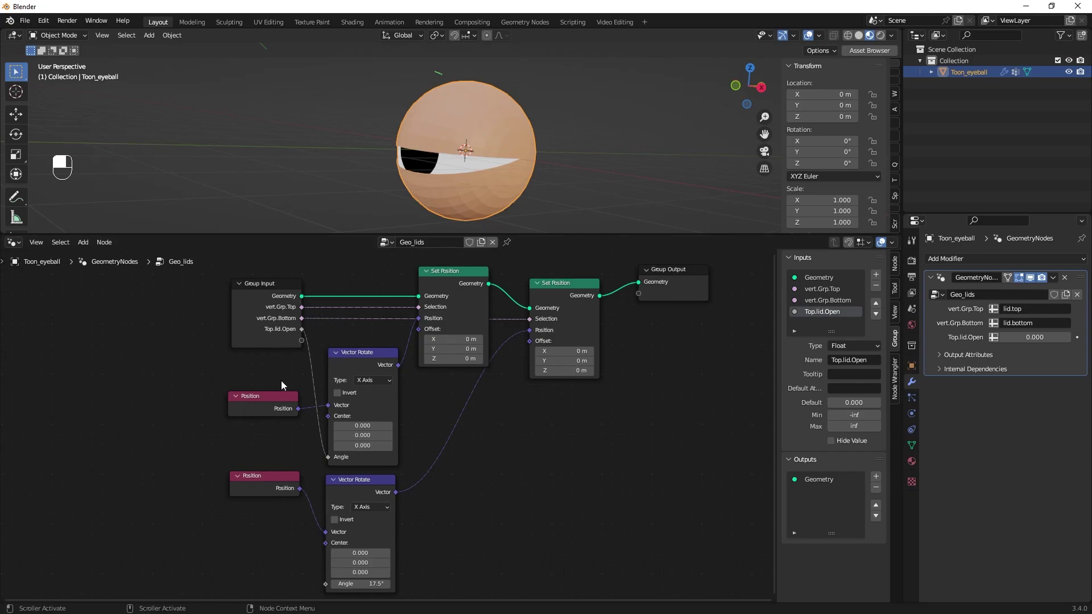
{"action": "left_click", "coordinate": [1032, 337]}
{"action": "left_click", "coordinate": [1023, 345]}
{"action": "mouse_move", "coordinate": [1024, 339]}
{"action": "left_mouse_down"}
{"action": "mouse_move", "coordinate": [1034, 338]}
{"action": "mouse_move", "coordinate": [975, 337]}
{"action": "mouse_move", "coordinate": [1019, 337]}
{"action": "mouse_move", "coordinate": [993, 336]}
{"action": "mouse_move", "coordinate": [1006, 337]}
{"action": "left_mouse_up"}
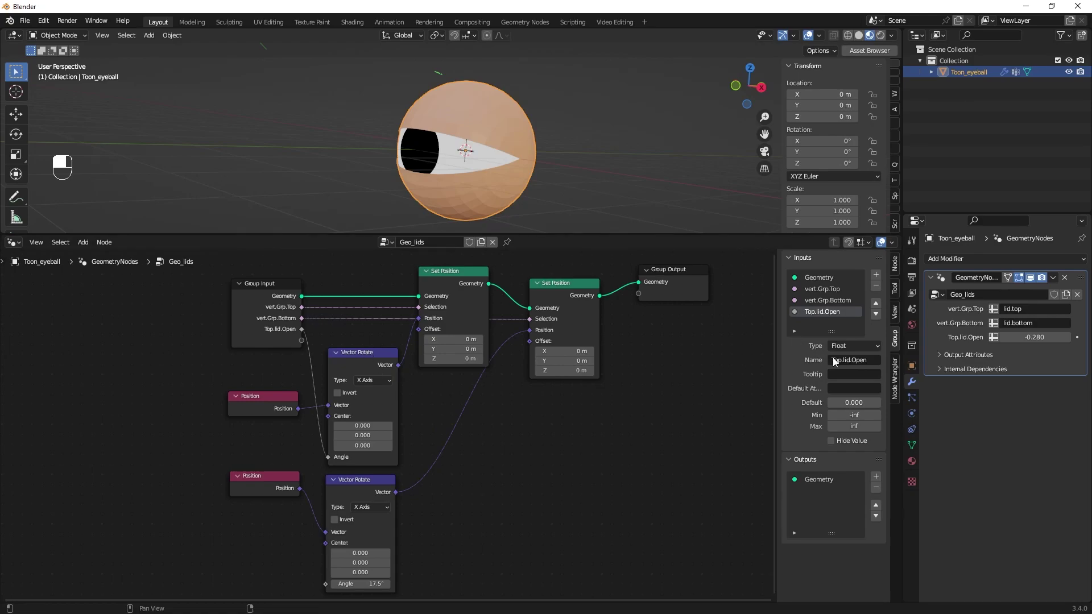
- Add another Float group input to Geo_lids and name it Bottom.lid.Open
{"action": "left_click", "coordinate": [875, 276]}
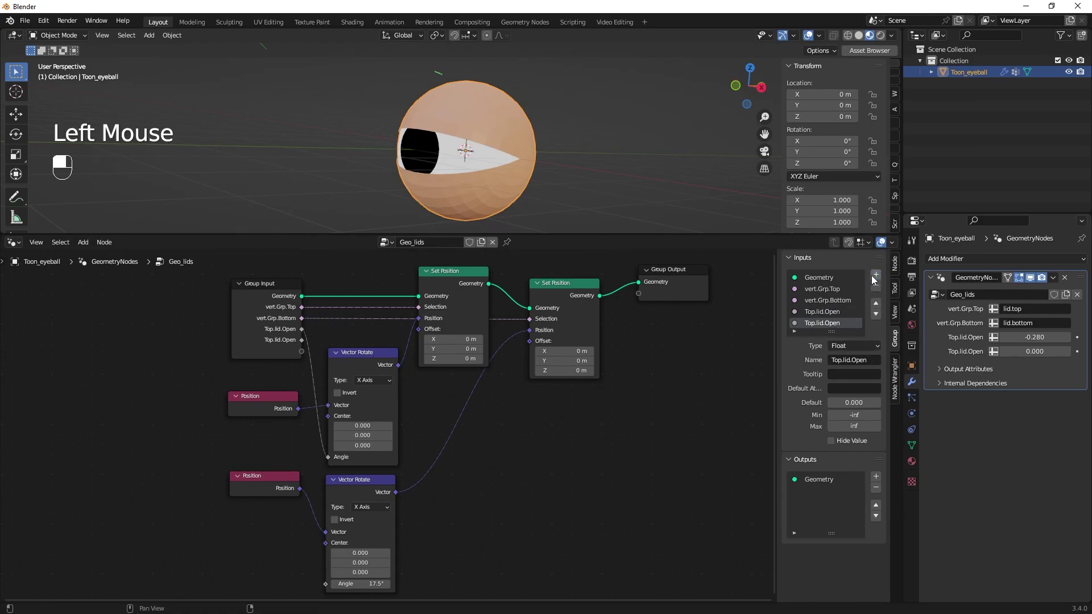
{"action": "double_click", "coordinate": [813, 323]}
{"action": "key", "text": "Left"}
{"action": "key", "text": "Left"}
{"action": "key", "text": "Left"}
{"action": "key", "text": "Left"}
{"action": "key", "text": "BackSpace"}
{"action": "key", "text": "BackSpace"}
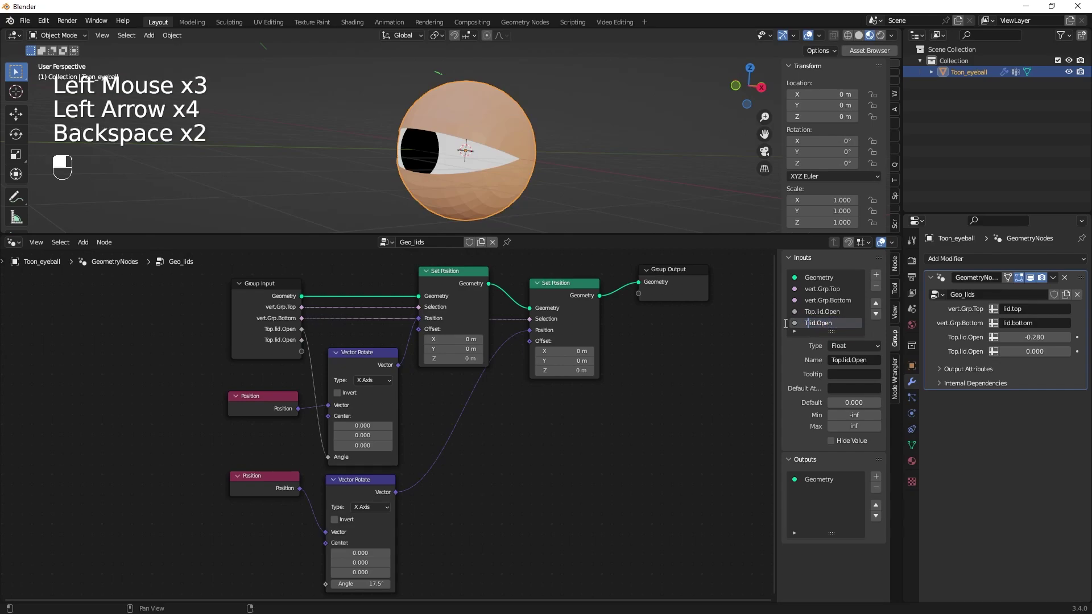
{"action": "type", "text": "Bottom."}
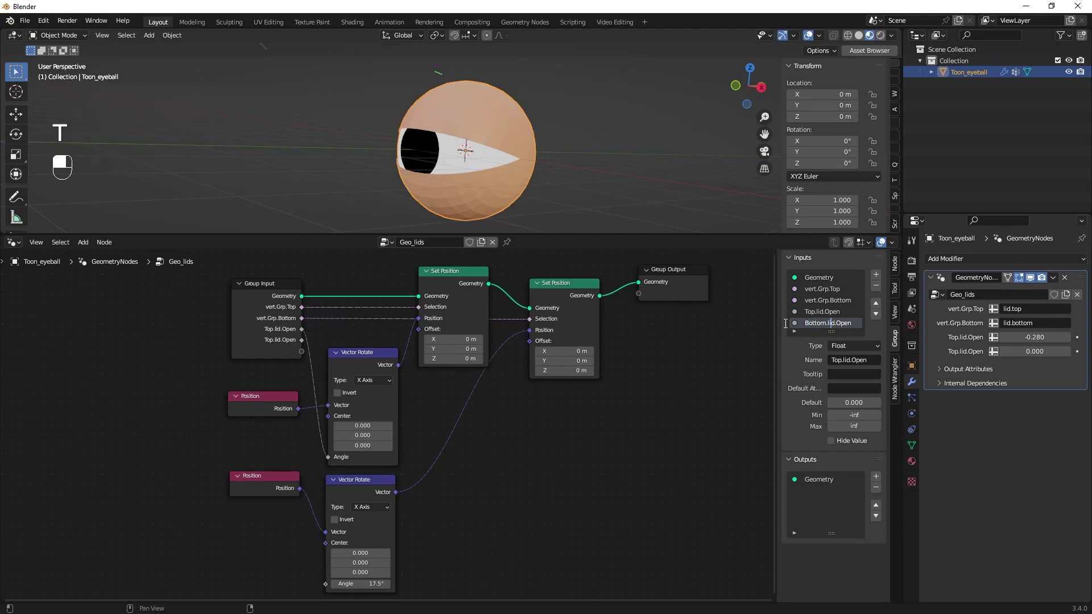
{"action": "key", "text": "Return"}
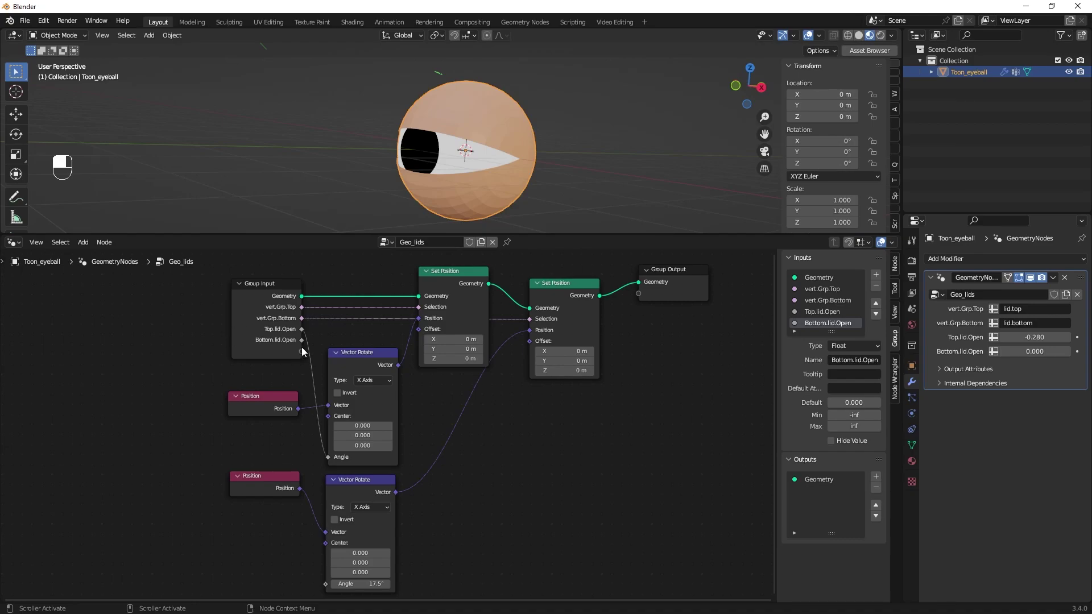
- Connect Bottom.lid.Open to the lower Vector Rotate's Angle and set its modifier value to 0.550
{"action": "left_click_drag", "start_coordinate": [302, 341], "coordinate": [306, 548]}
{"action": "left_click_drag", "start_coordinate": [313, 573], "coordinate": [317, 578]}
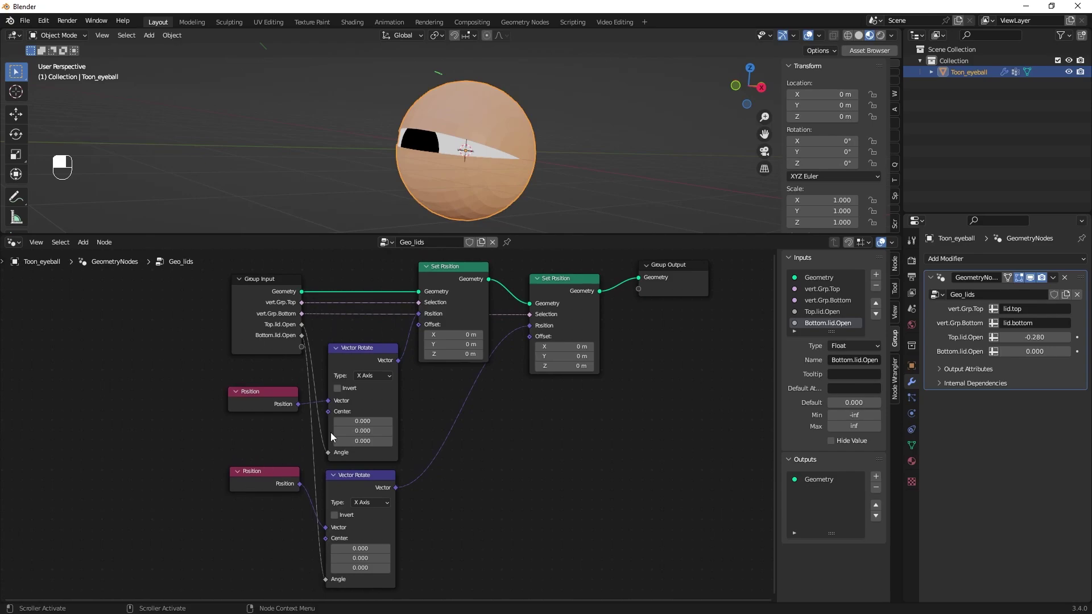
{"action": "left_click_drag", "start_coordinate": [1031, 353], "coordinate": [1060, 368]}
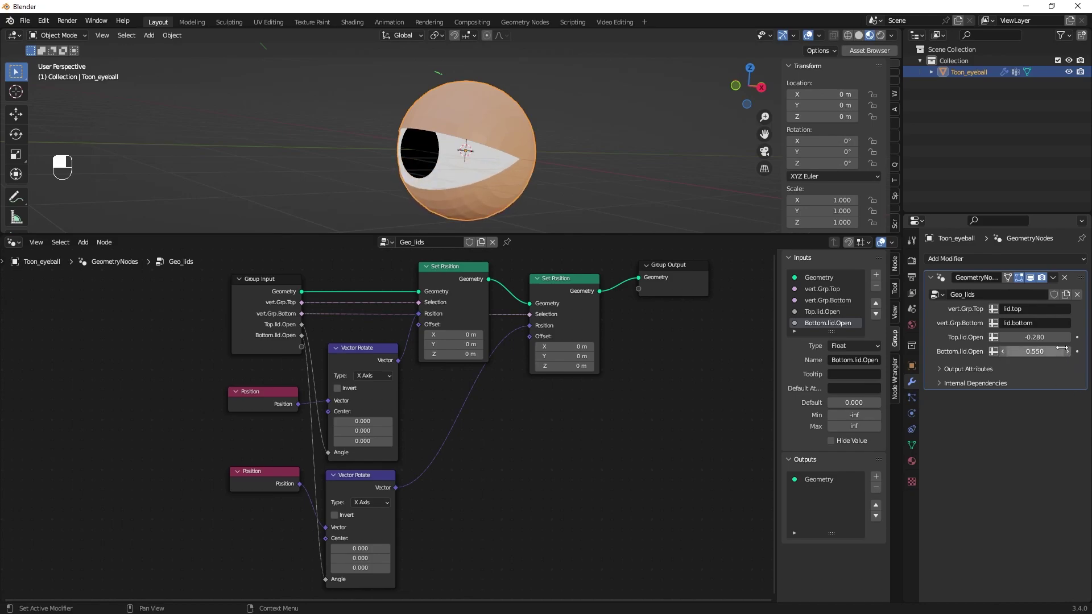
{"action": "right_click", "coordinate": [1035, 353]}
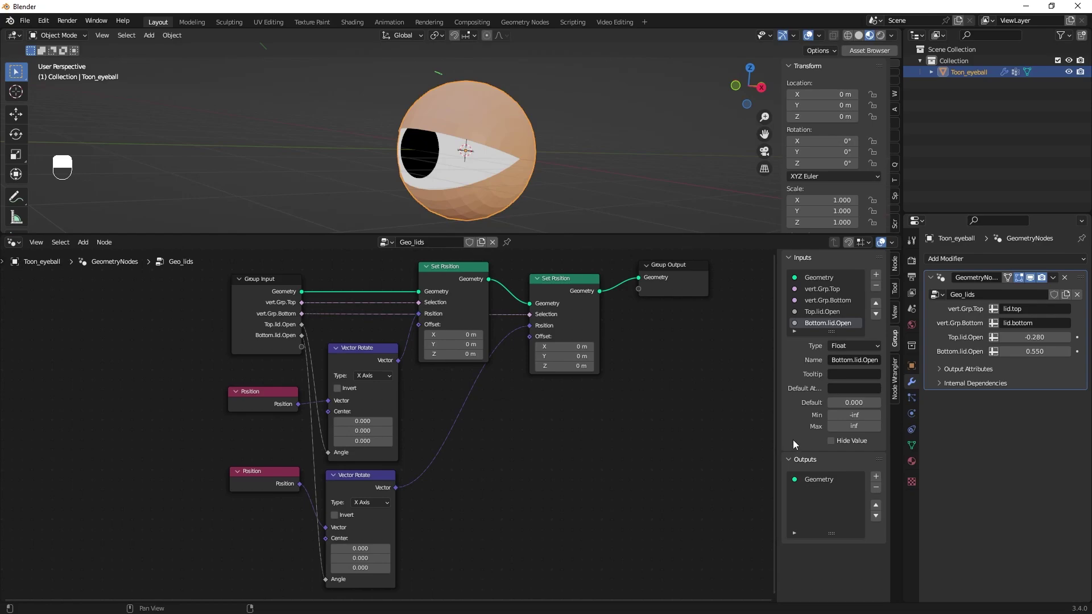
- Set the Simple_Toon_Eye material's Eye Rotation to 1.770, 1.000 and 0.100
{"action": "left_click", "coordinate": [911, 461]}
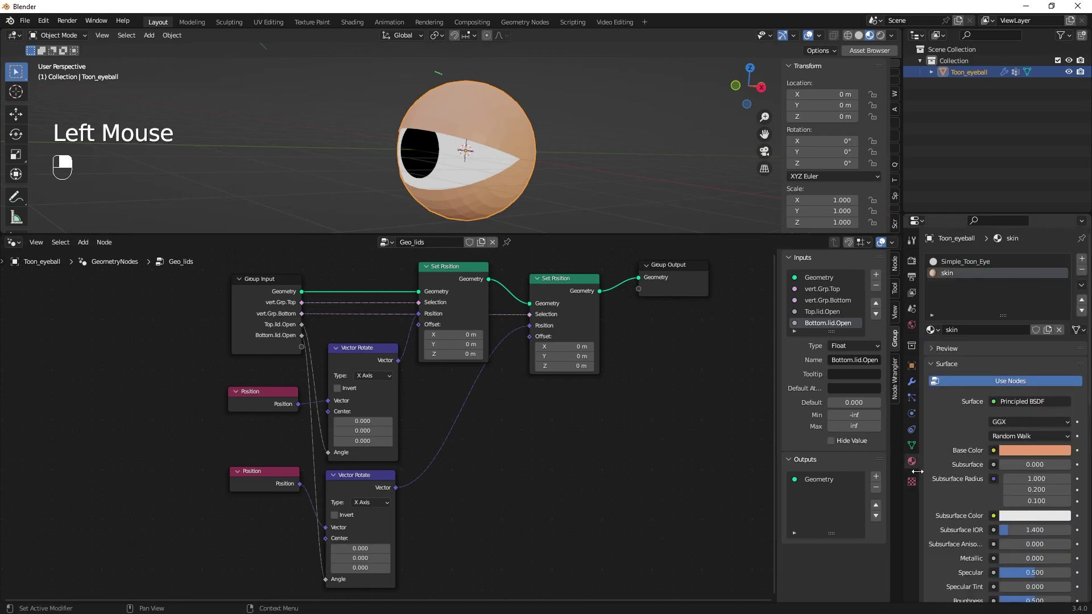
{"action": "left_click", "coordinate": [953, 261]}
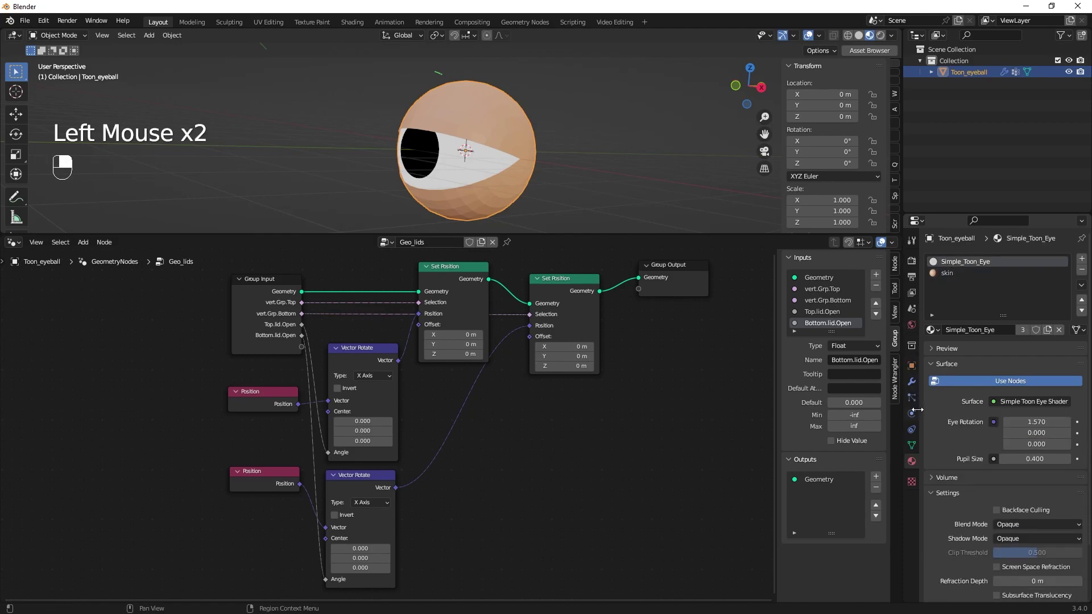
{"action": "left_click_drag", "start_coordinate": [1028, 444], "coordinate": [1031, 422]}
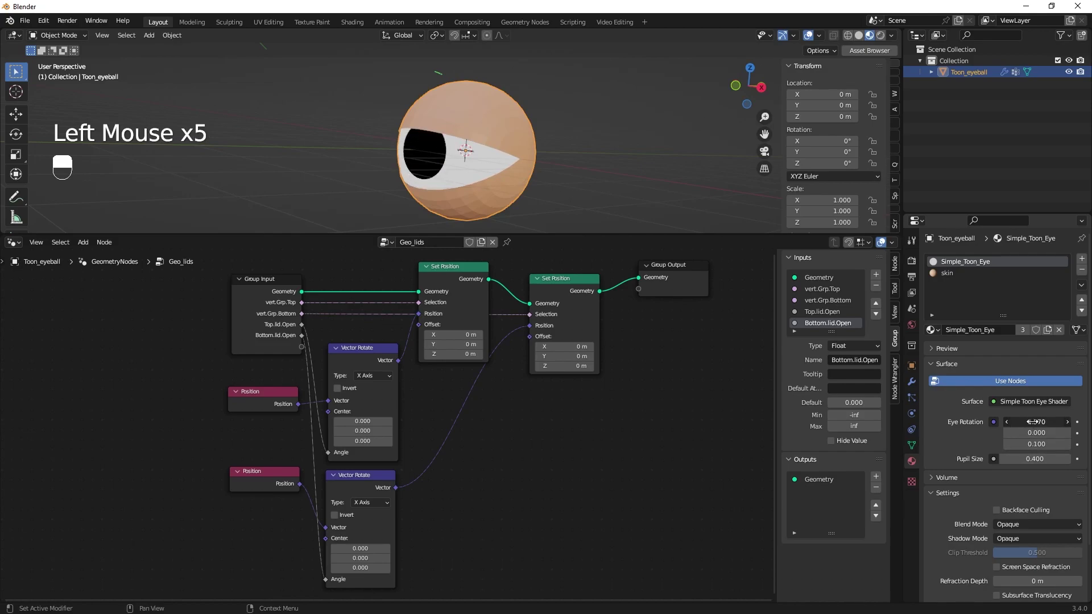
{"action": "left_click", "coordinate": [1034, 422]}
{"action": "left_click_drag", "start_coordinate": [1023, 434], "coordinate": [1030, 422]}
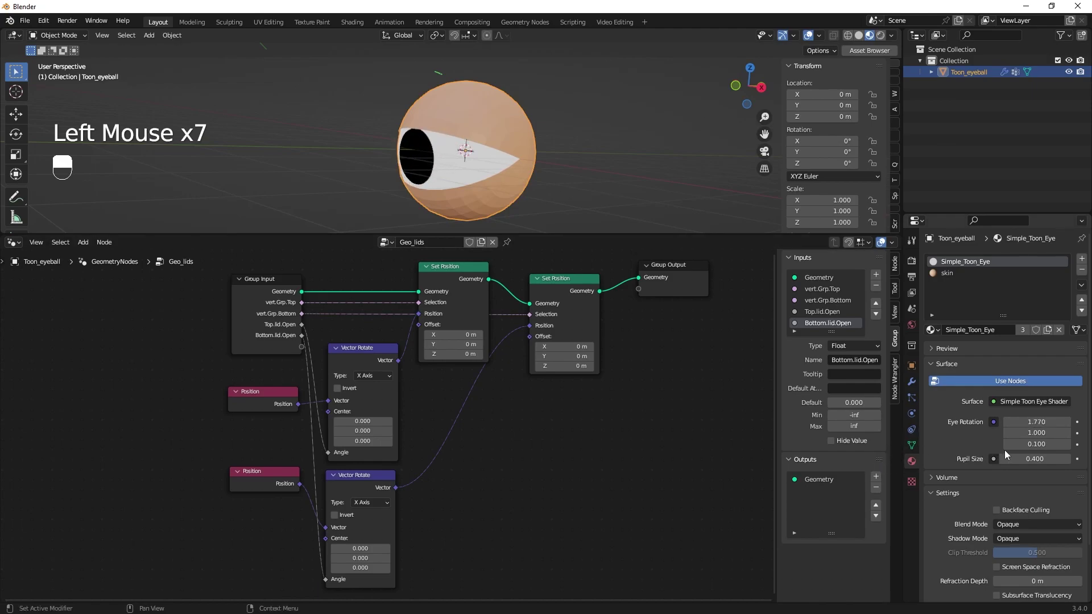
- Set the first Eye Rotation value of the Simple_Toon_Eye material to 1.570
{"action": "left_click", "coordinate": [1016, 421]}
{"action": "type", "text": "10."}
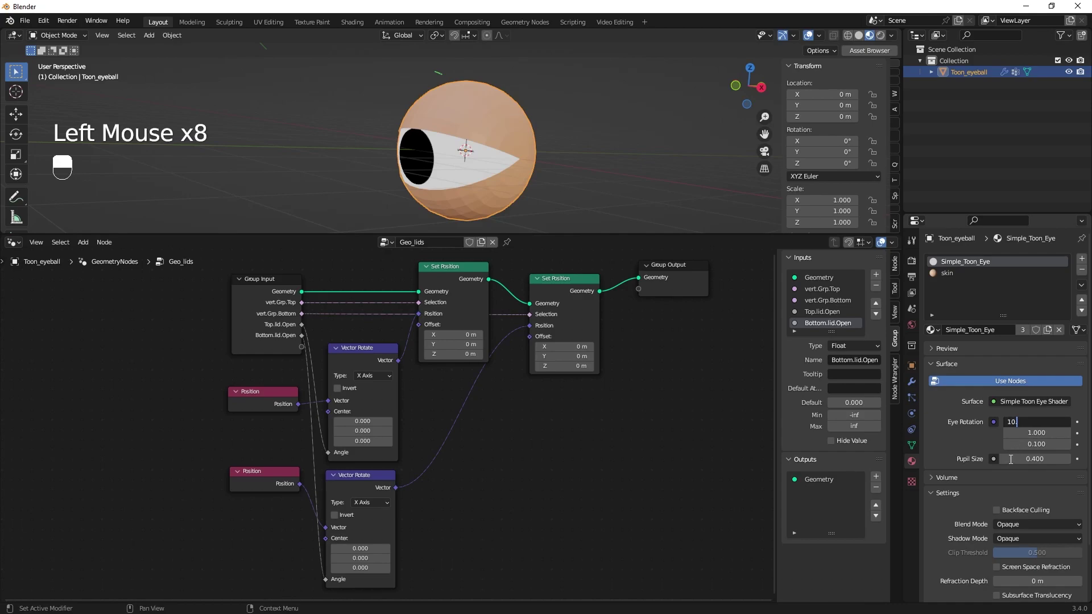
{"action": "key", "text": "BackSpace"}
{"action": "type", "text": ".57"}
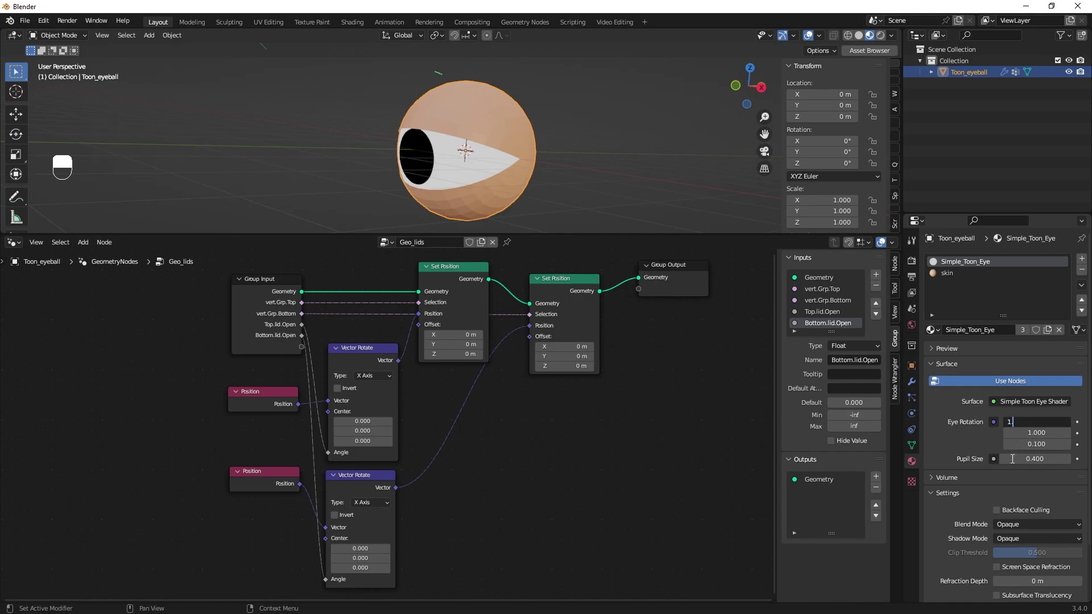
{"action": "key", "text": "Return"}
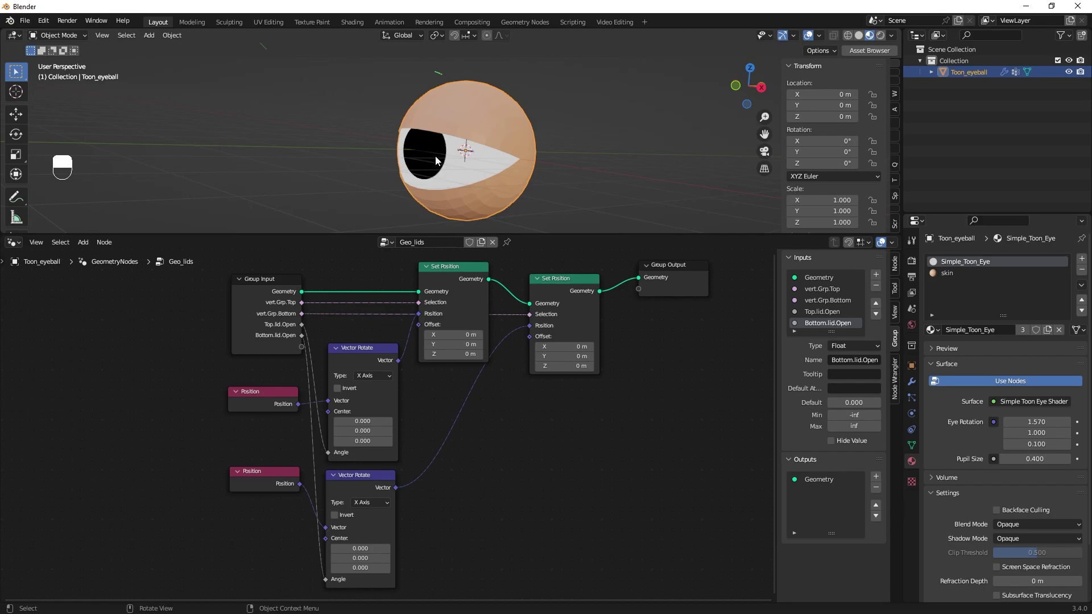
- Replace the Simple_Toon_Eye material in the eyeball's first material slot with eye_stylized
{"action": "left_click", "coordinate": [953, 261]}
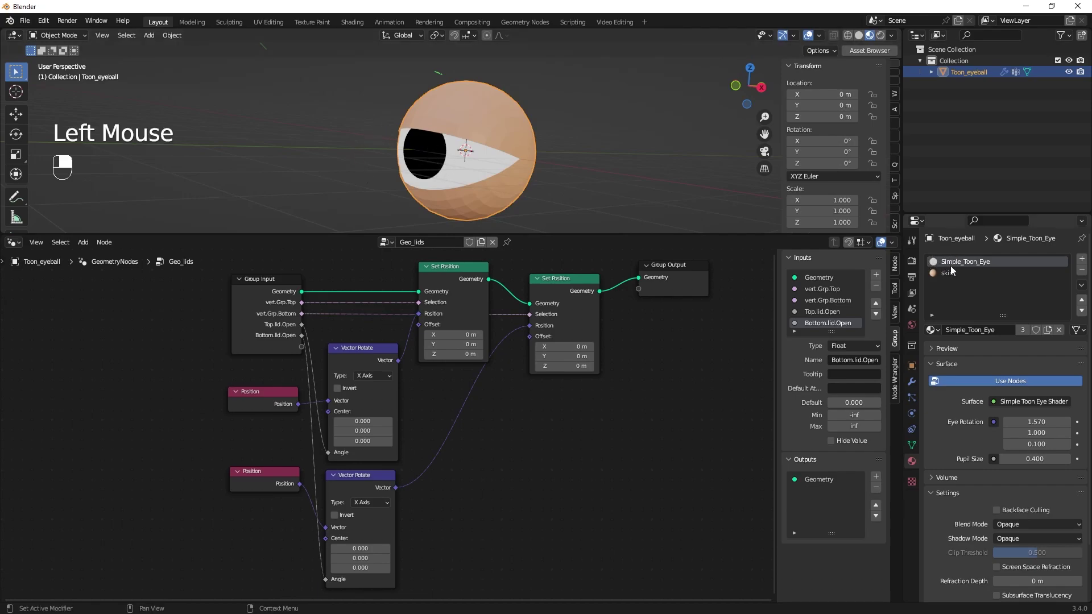
{"action": "left_click", "coordinate": [933, 329]}
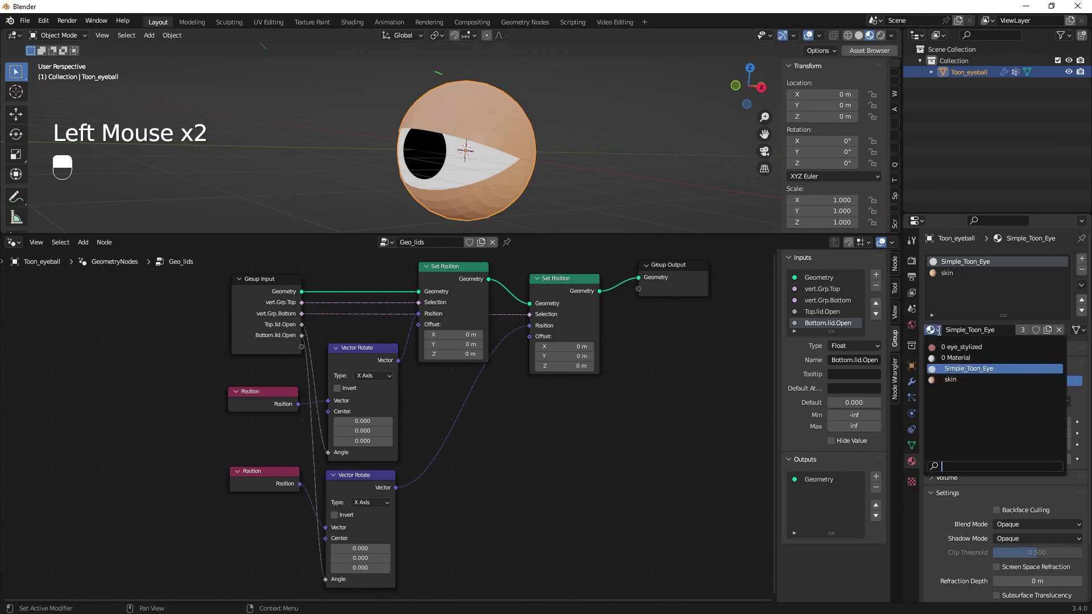
{"action": "left_click", "coordinate": [946, 346]}
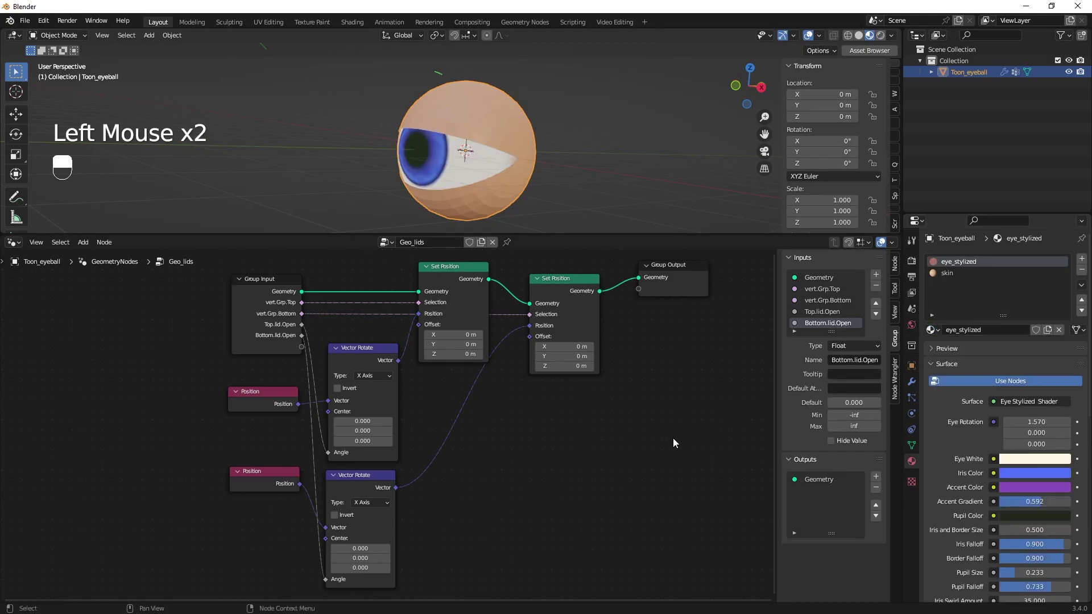
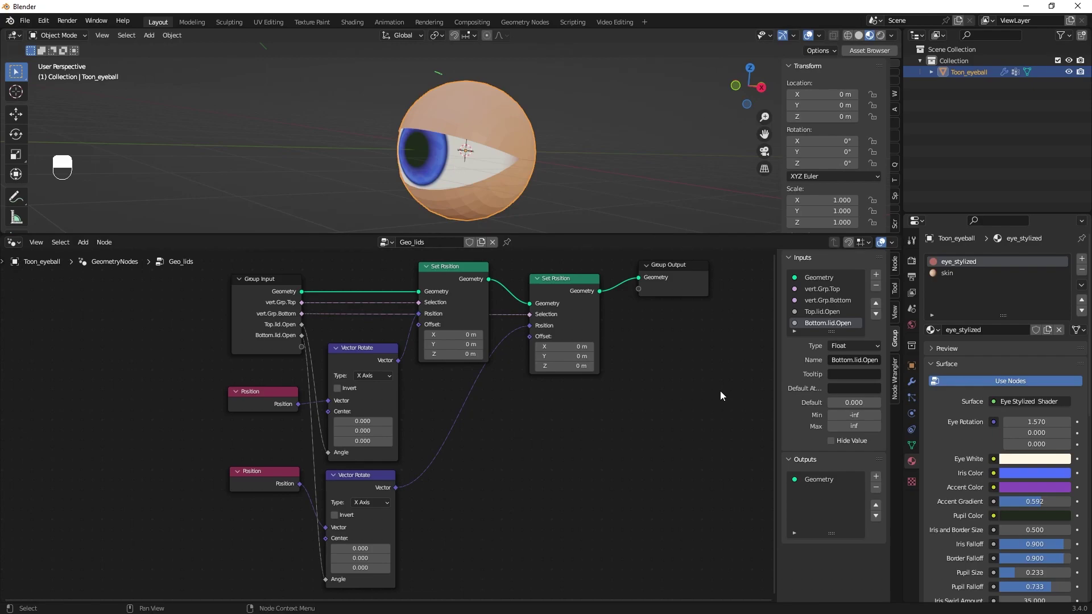
- Set the first Eye Rotation value of the eye_stylized material to 1.770
{"action": "left_click", "coordinate": [1032, 443]}
{"action": "left_click", "coordinate": [985, 443]}
{"action": "mouse_move", "coordinate": [1032, 444]}
{"action": "left_mouse_down"}
{"action": "mouse_move", "coordinate": [1035, 421]}
{"action": "mouse_move", "coordinate": [1035, 444]}
{"action": "mouse_move", "coordinate": [1036, 422]}
{"action": "mouse_move", "coordinate": [1024, 446]}
{"action": "left_mouse_up"}
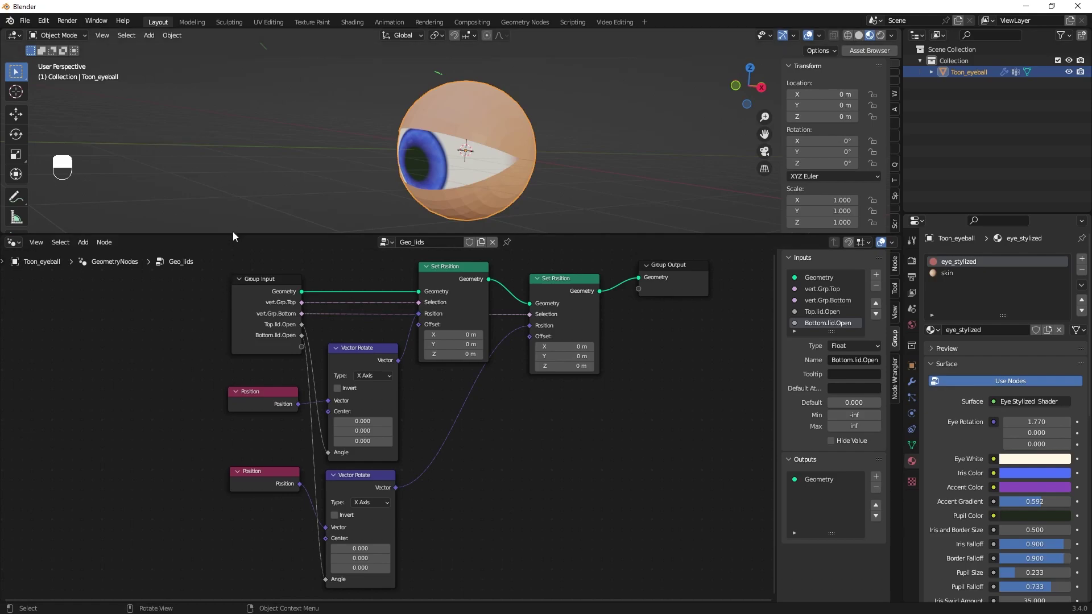
- Enlarge the 3D viewport and flatten the eyeball along Y to a scale of about 0.263 in the right view
{"action": "left_click_drag", "start_coordinate": [228, 233], "coordinate": [236, 594]}
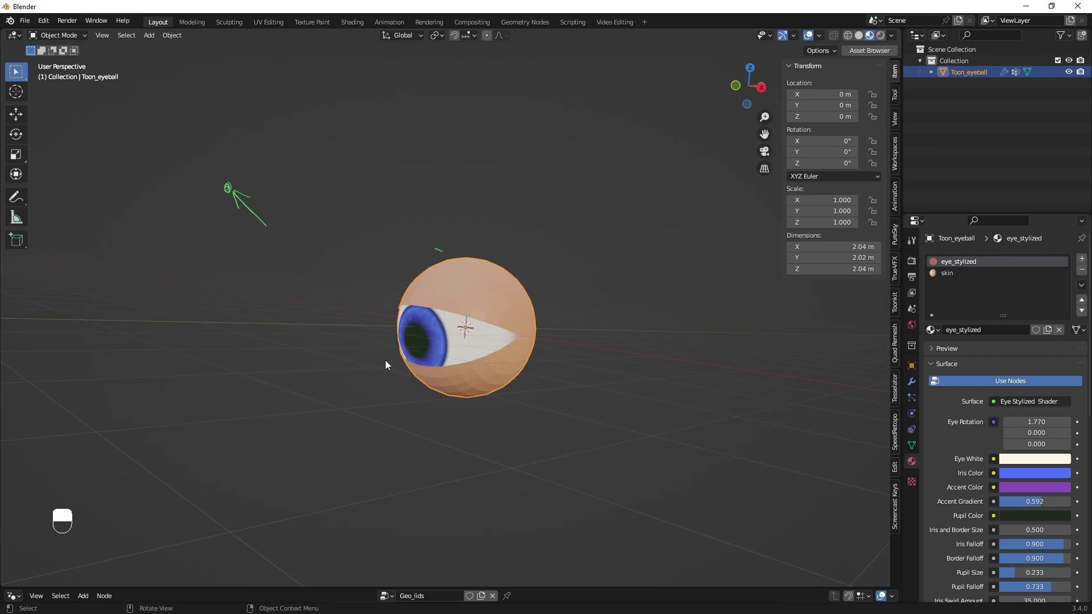
{"action": "key", "text": "KP_3"}
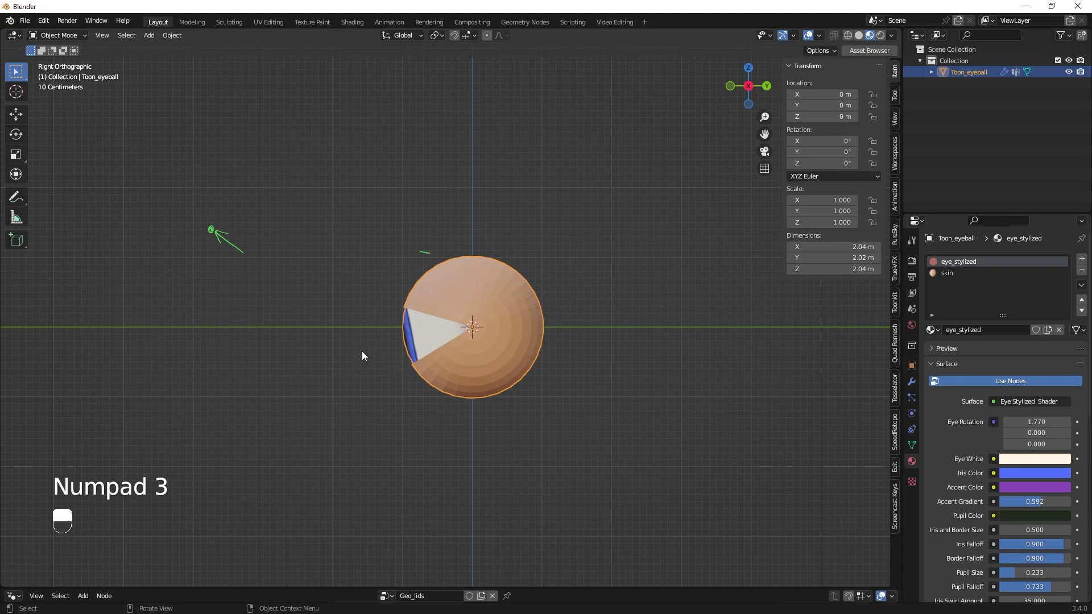
{"action": "key", "text": "s"}
{"action": "key", "text": "y"}
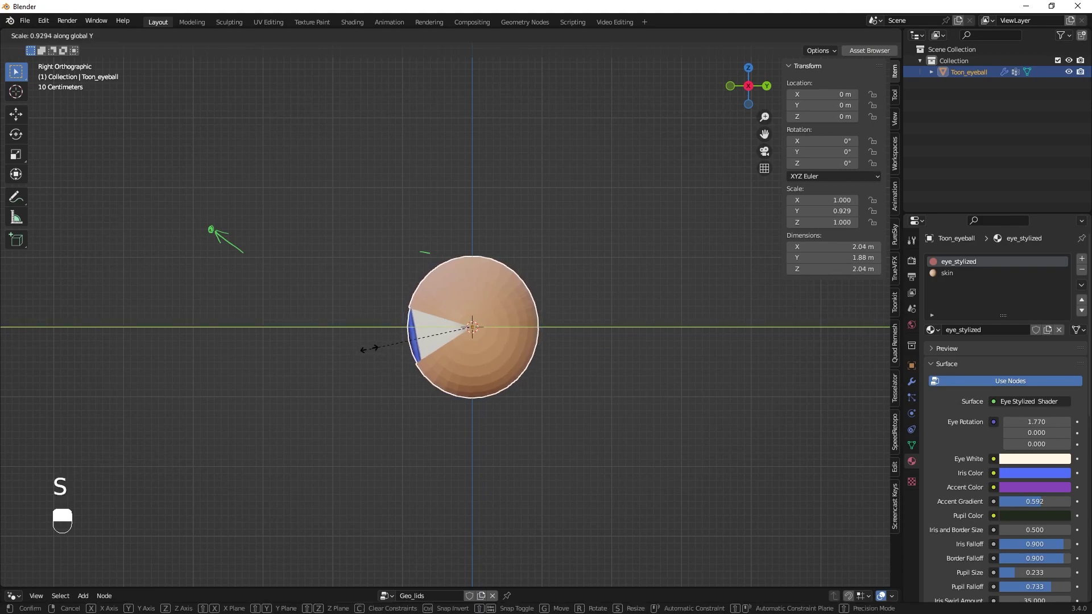
{"action": "left_click", "coordinate": [443, 334]}
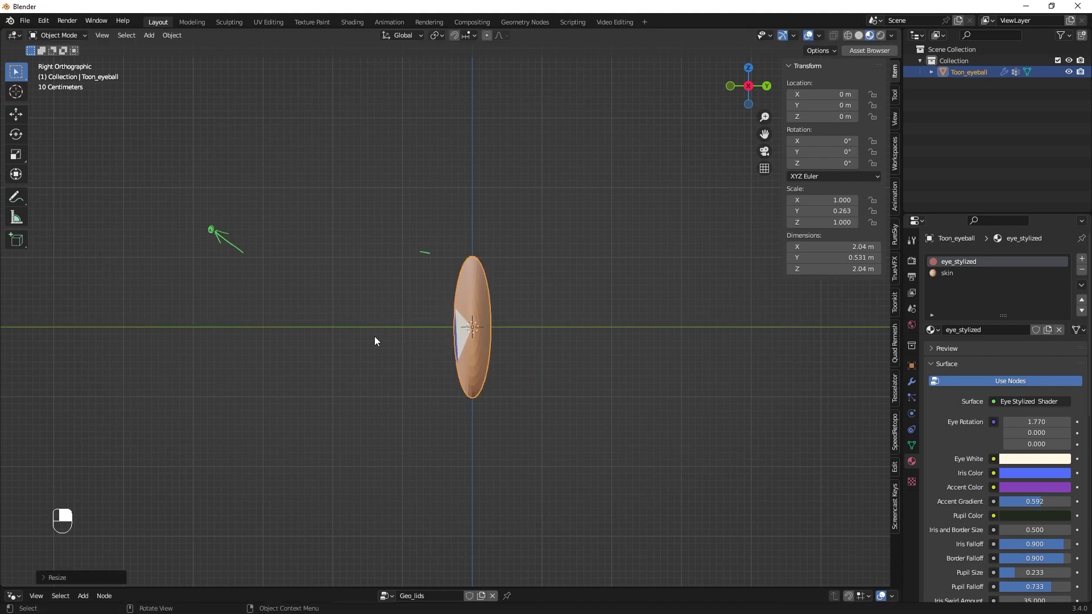
- Erase the green annotation stroke above the eyeball in the front view and return to the Annotate tool
{"action": "key", "text": "KP_1"}
{"action": "mouse_move", "coordinate": [22, 200]}
{"action": "left_mouse_down"}
{"action": "mouse_move", "coordinate": [63, 224]}
{"action": "mouse_move", "coordinate": [70, 270]}
{"action": "left_mouse_up"}
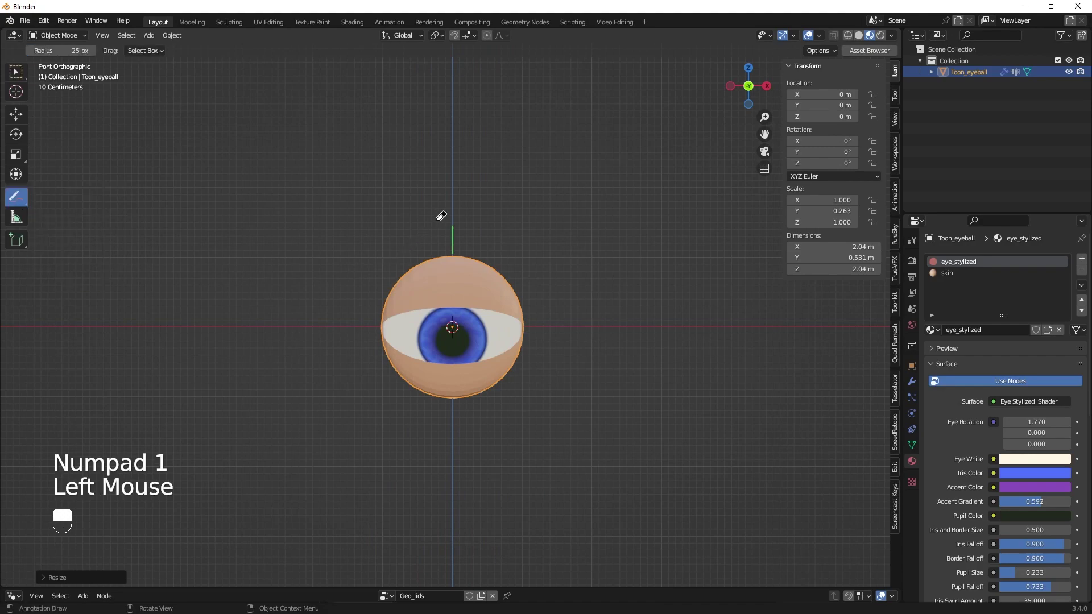
{"action": "left_click_drag", "start_coordinate": [437, 219], "coordinate": [445, 229]}
{"action": "left_click_drag", "start_coordinate": [14, 201], "coordinate": [60, 200]}
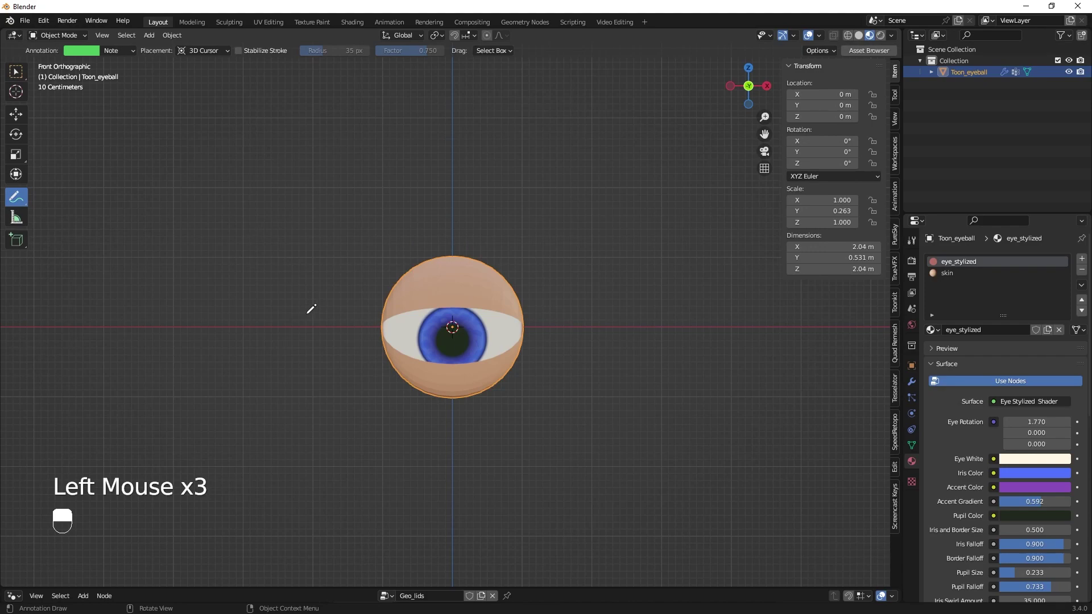
- Stretch the eyeball along Z to a scale of about 1.465
{"action": "key", "text": "s"}
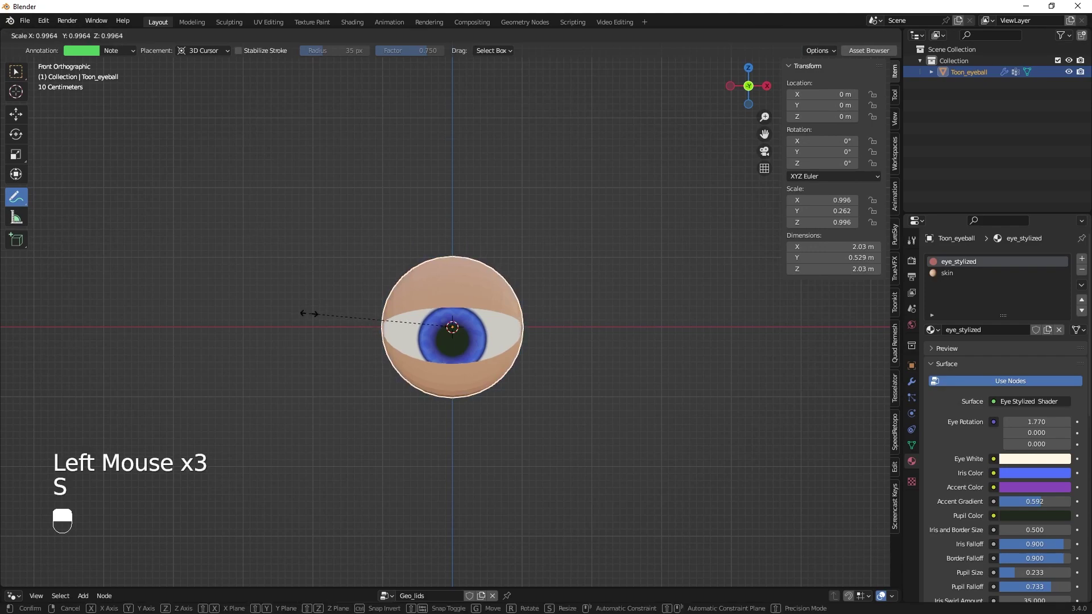
{"action": "key", "text": "z"}
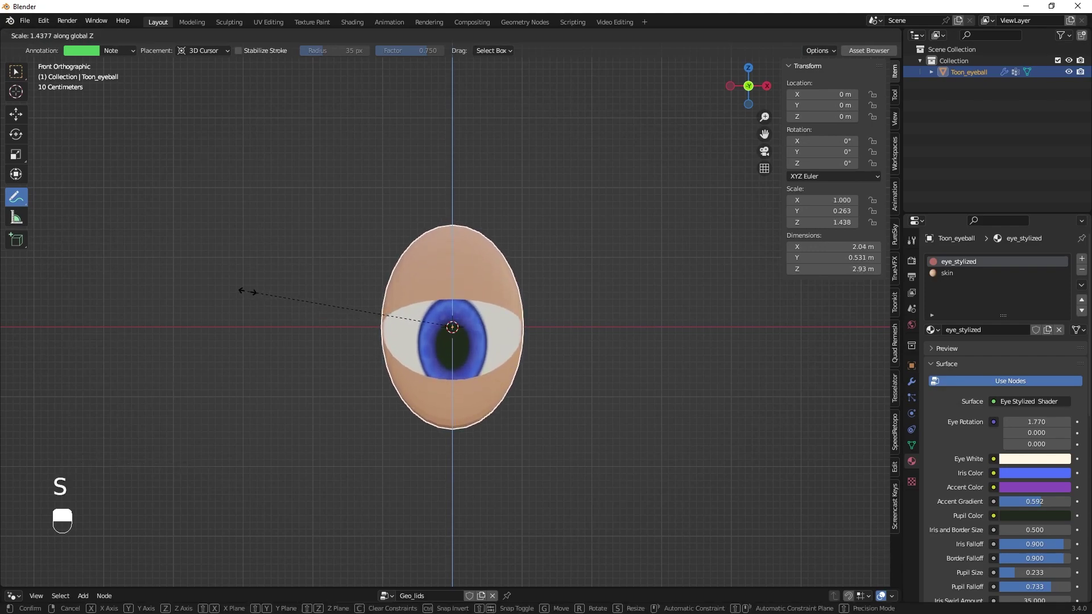
{"action": "left_click", "coordinate": [248, 290]}
- Open the lids wider by setting Top.lid.Open to -0.580 and Bottom.lid.Open to 0.740 in the Geo_lids modifier
{"action": "middle_click_drag", "start_coordinate": [470, 360], "coordinate": [360, 300]}
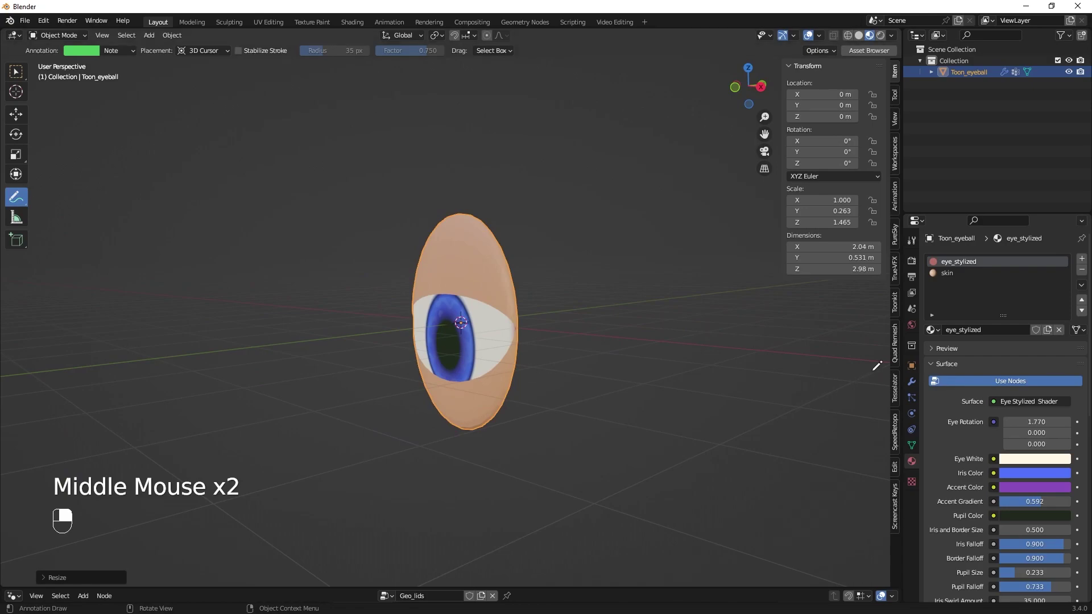
{"action": "left_click", "coordinate": [911, 380]}
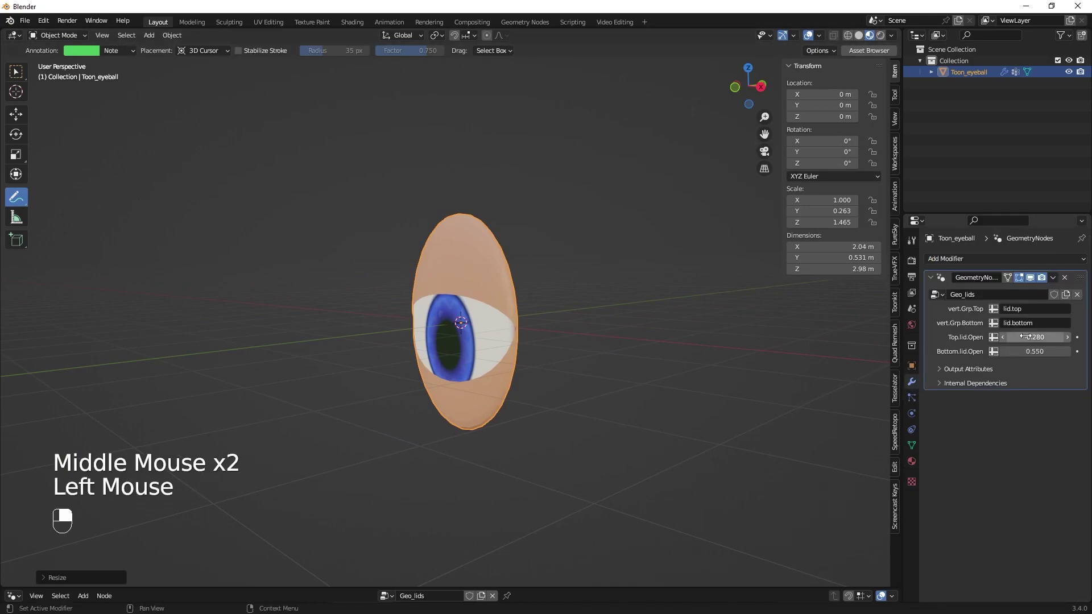
{"action": "left_click_drag", "start_coordinate": [1027, 337], "coordinate": [1063, 358]}
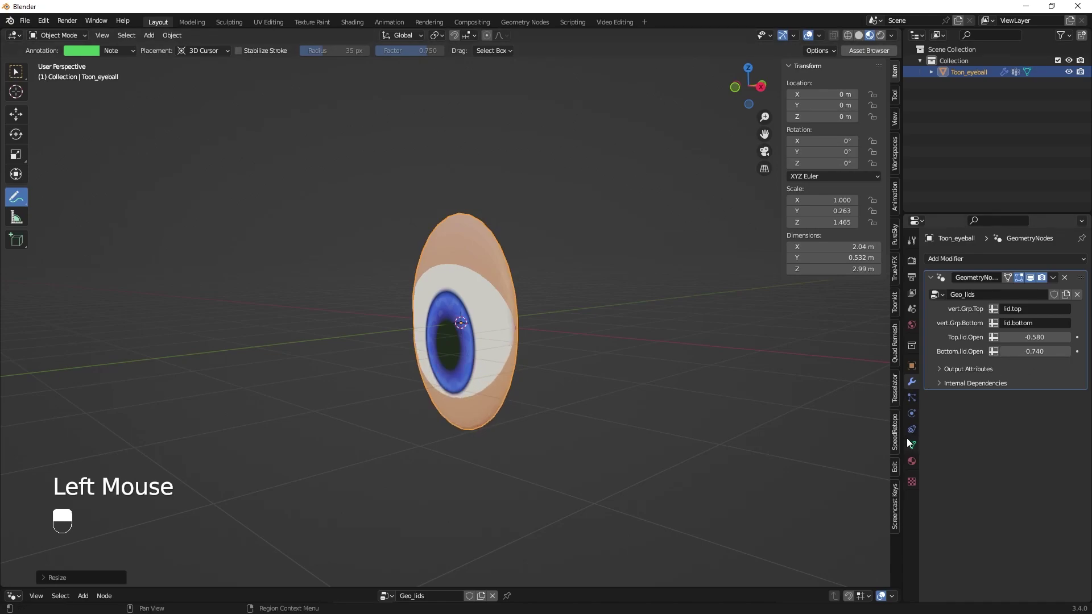
- Set the eye_stylized material's Eye Rotation to 1.670, 0.000 and 0.200
{"action": "left_click", "coordinate": [911, 461]}
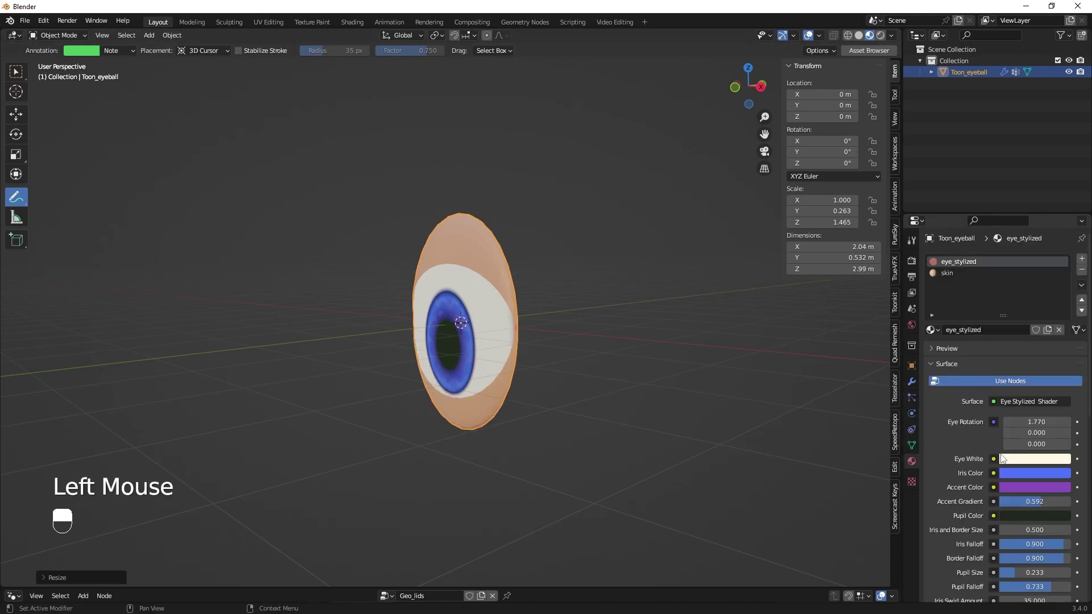
{"action": "double_click", "coordinate": [1035, 443]}
{"action": "left_click", "coordinate": [1026, 445]}
{"action": "left_click", "coordinate": [991, 442]}
{"action": "left_click_drag", "start_coordinate": [1023, 445], "coordinate": [1024, 423]}
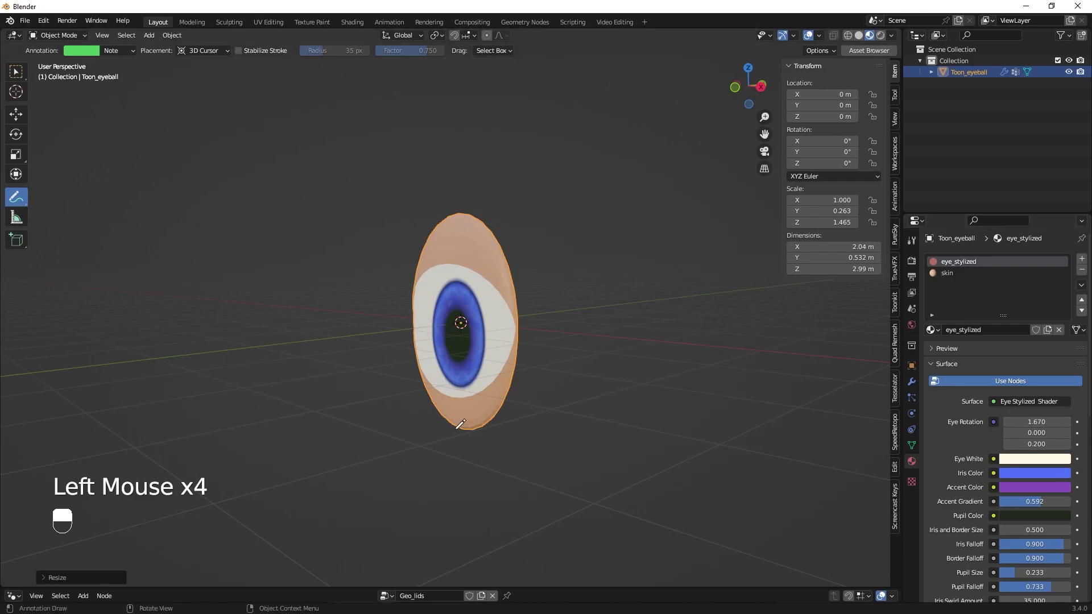
{"action": "middle_click_drag", "start_coordinate": [316, 349], "coordinate": [371, 341]}
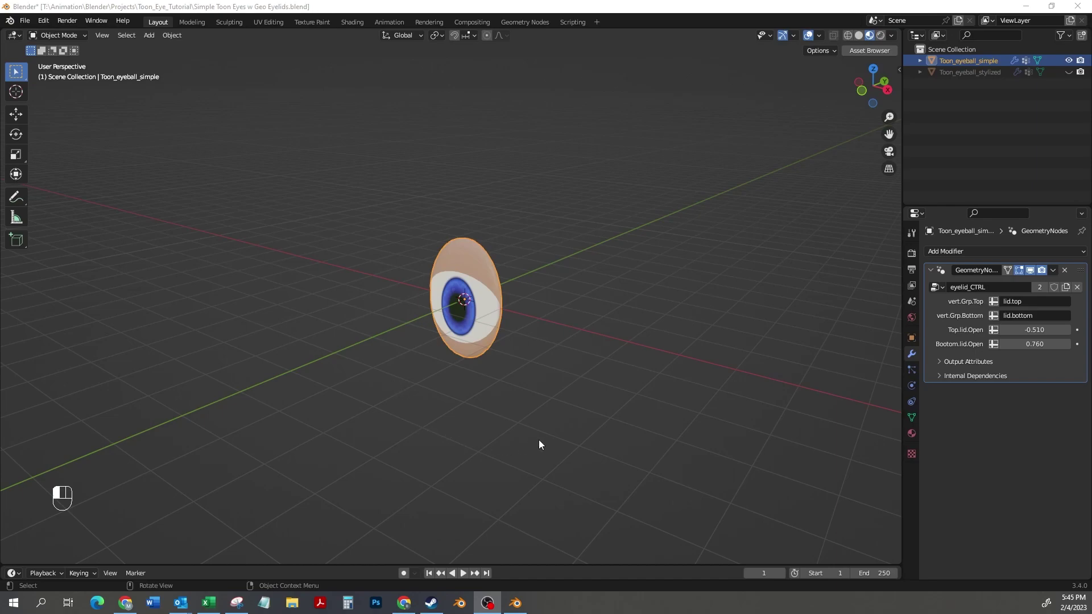
- Assign the Simple_Toon_Eye material to the first material slot of Toon_eyeball_simple
{"action": "left_click", "coordinate": [911, 433]}
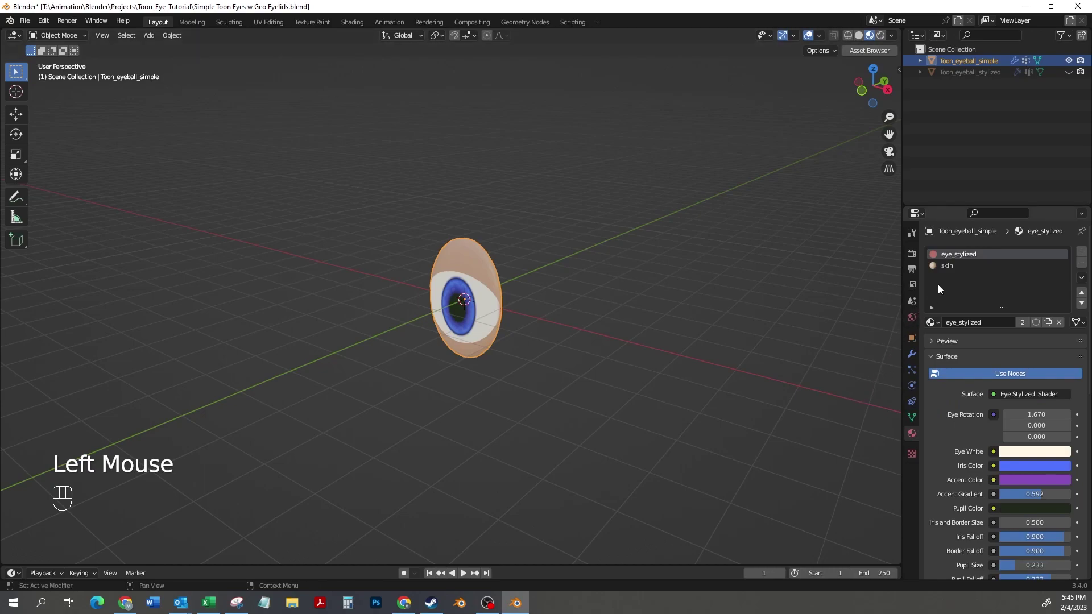
{"action": "left_click", "coordinate": [937, 323]}
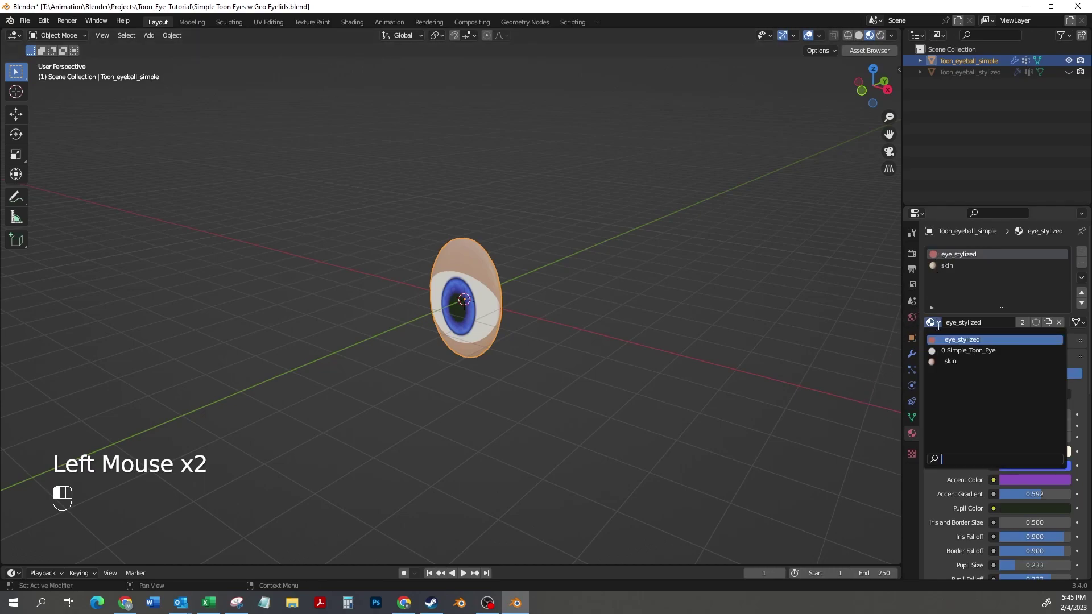
{"action": "left_click", "coordinate": [955, 349]}
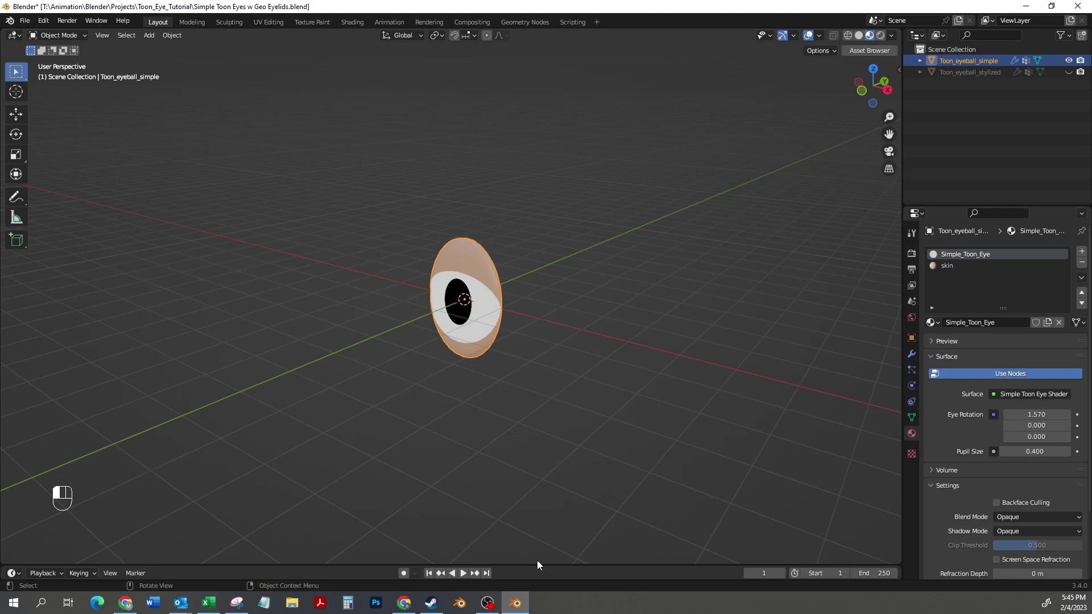
- Enlarge the timeline area and turn it into a Geometry Node Editor showing the eyelid_CTRL node tree
{"action": "left_click_drag", "start_coordinate": [534, 566], "coordinate": [531, 251]}
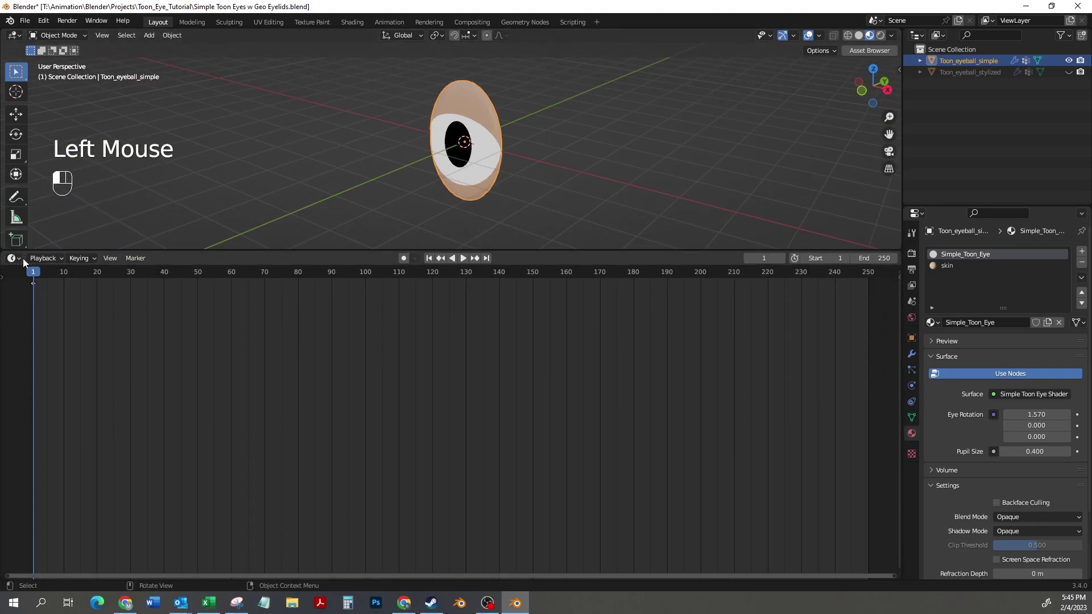
{"action": "left_click", "coordinate": [20, 259]}
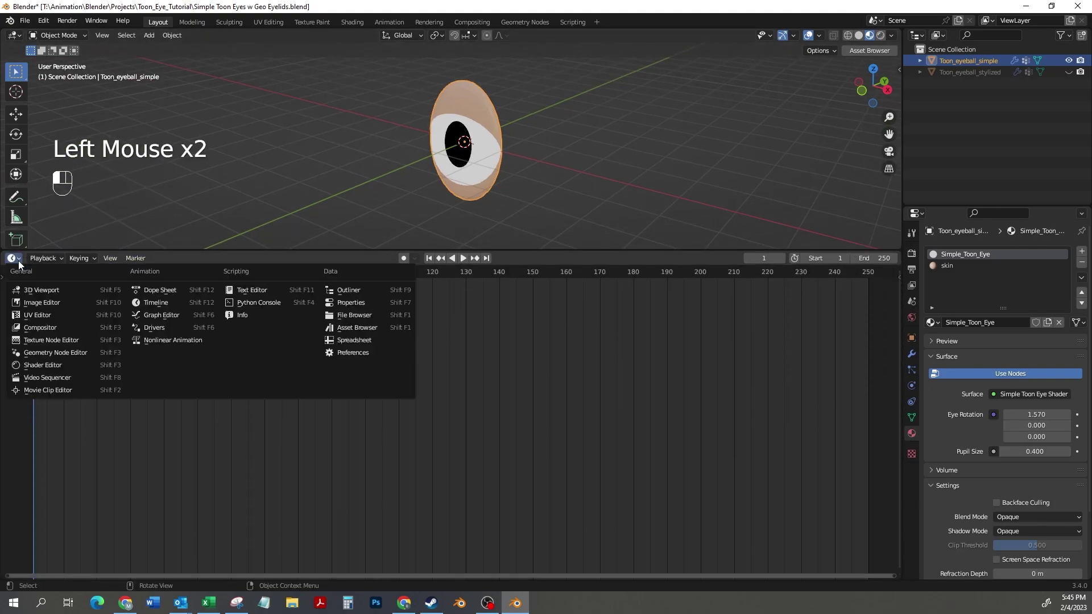
{"action": "left_click", "coordinate": [34, 353]}
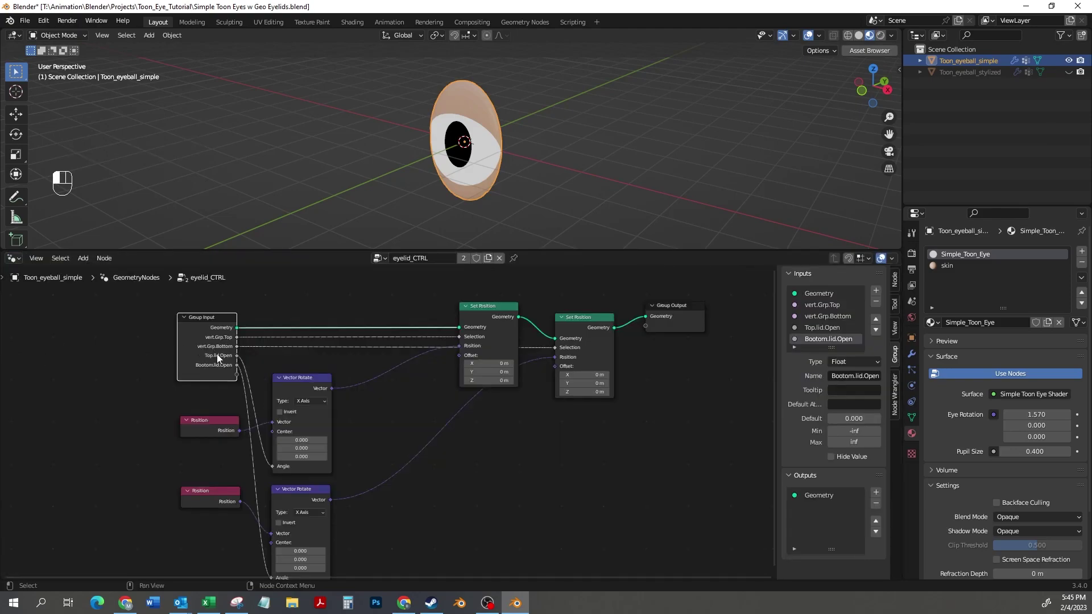
- Duplicate the upper Vector Rotate, insert the copy between it and the first Set Position, and set its Angle to 0°
{"action": "left_click", "coordinate": [295, 377]}
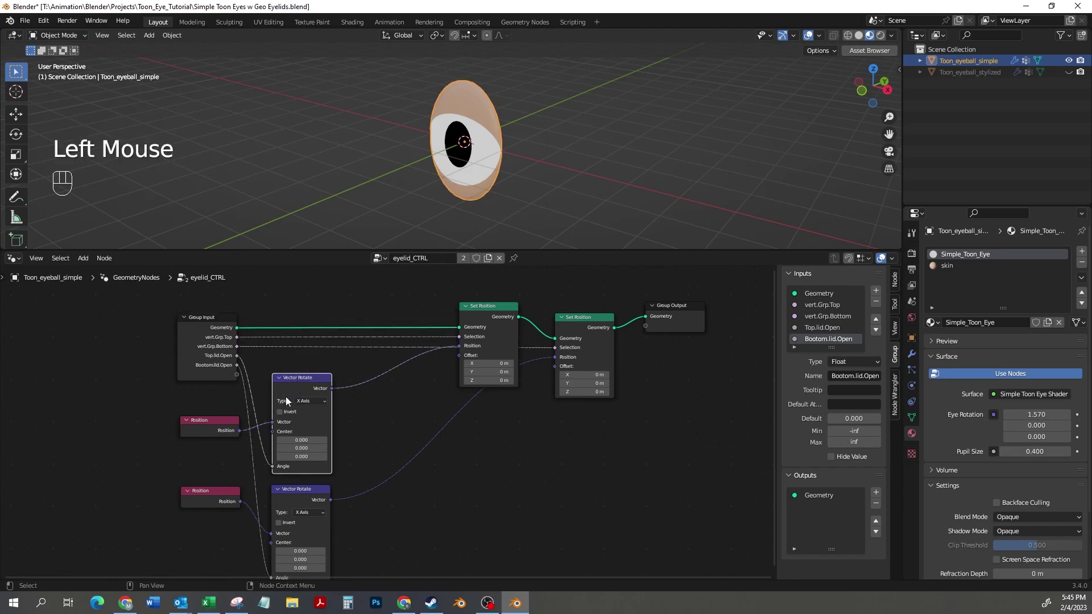
{"action": "key", "text": "shift+d"}
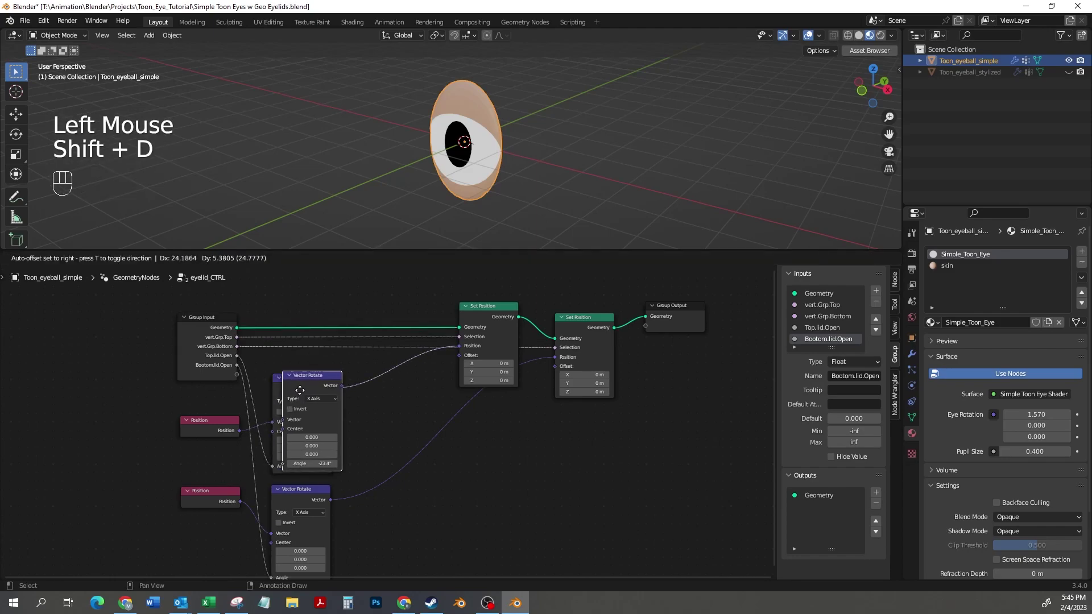
{"action": "left_click", "coordinate": [361, 379]}
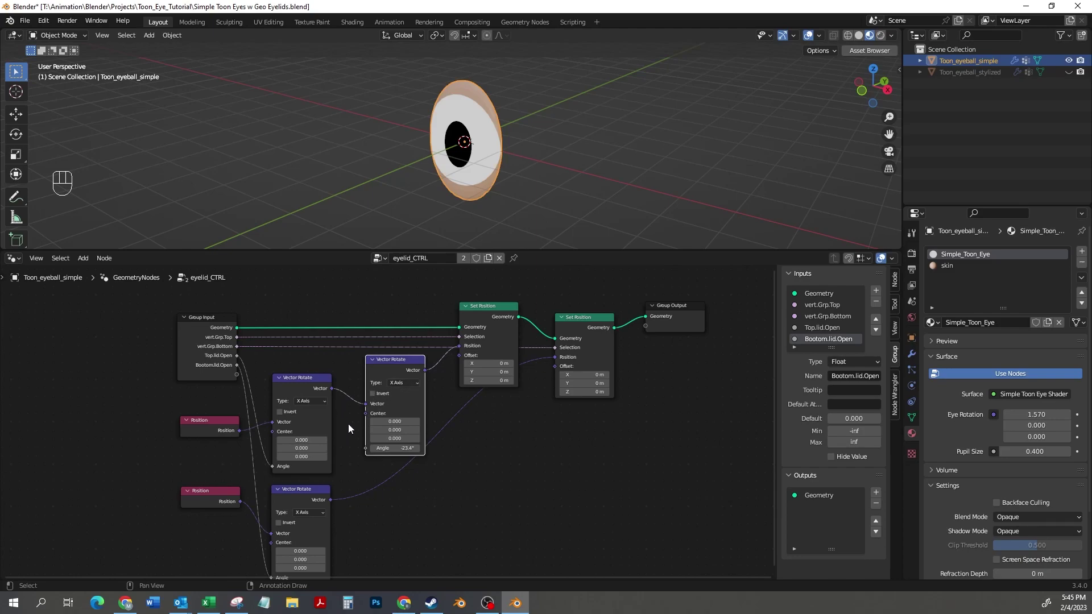
{"action": "left_click", "coordinate": [398, 448]}
{"action": "type", "text": "0"}
{"action": "key", "text": "Return"}
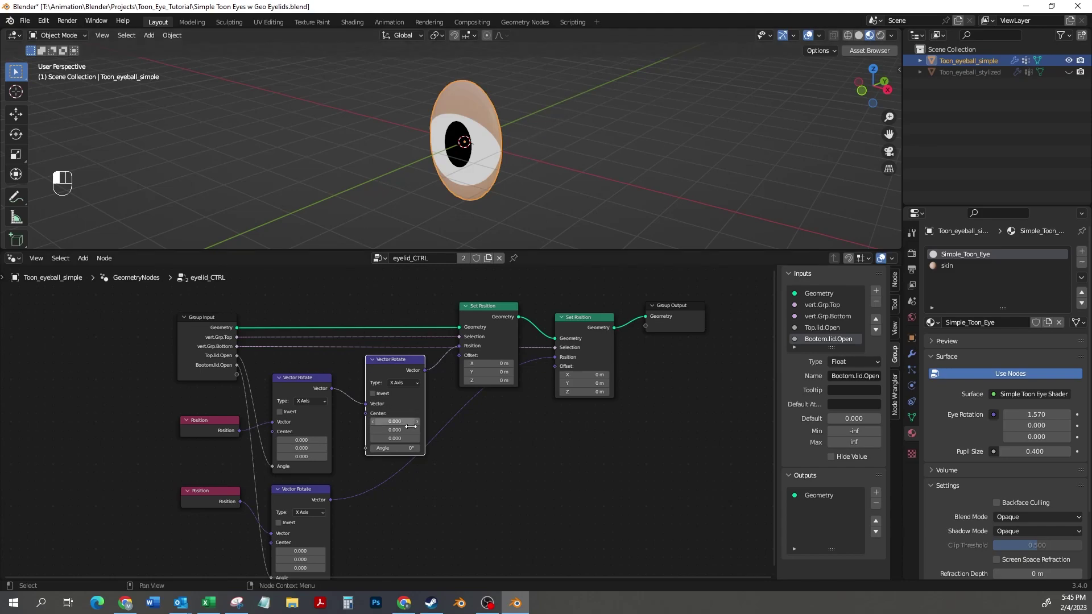
- Set the inserted Vector Rotate's type to Y Axis and its Angle to -4.4°
{"action": "left_click", "coordinate": [391, 383]}
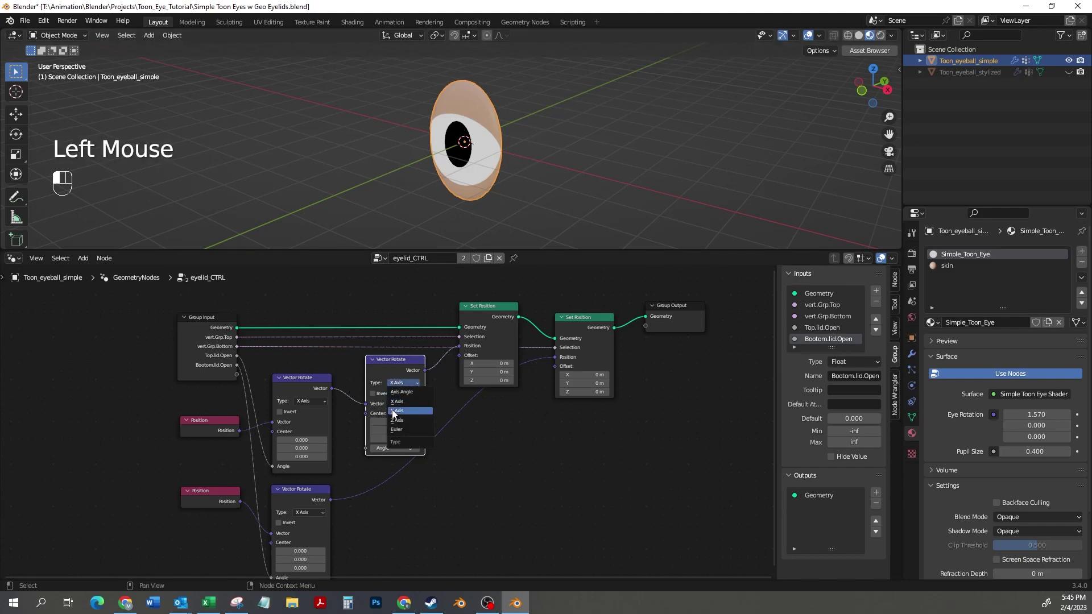
{"action": "left_click", "coordinate": [396, 411]}
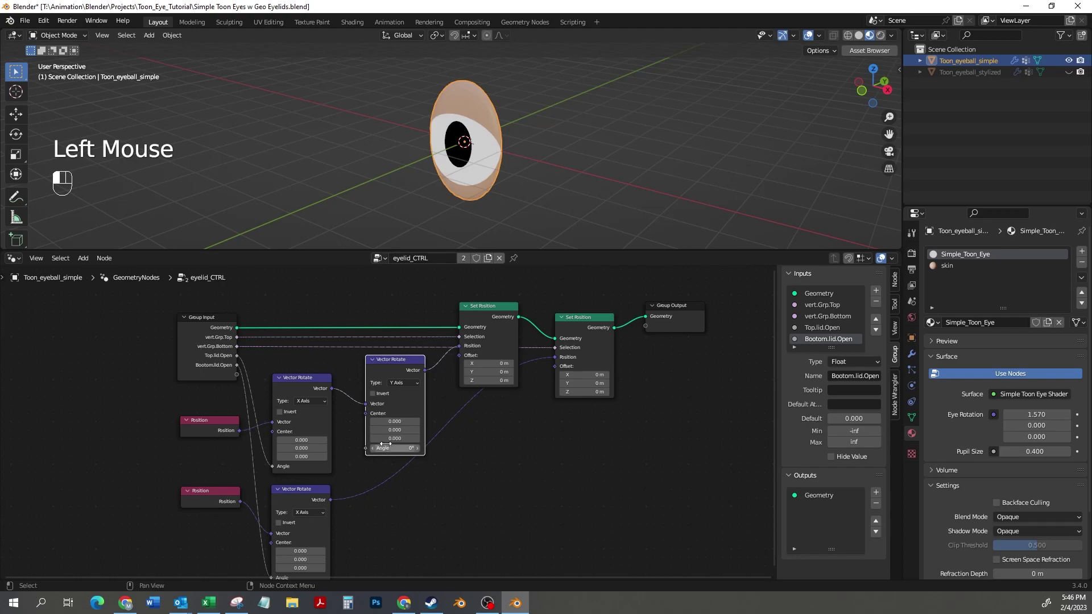
{"action": "left_click", "coordinate": [407, 449]}
{"action": "left_click_drag", "start_coordinate": [407, 448], "coordinate": [370, 455]}
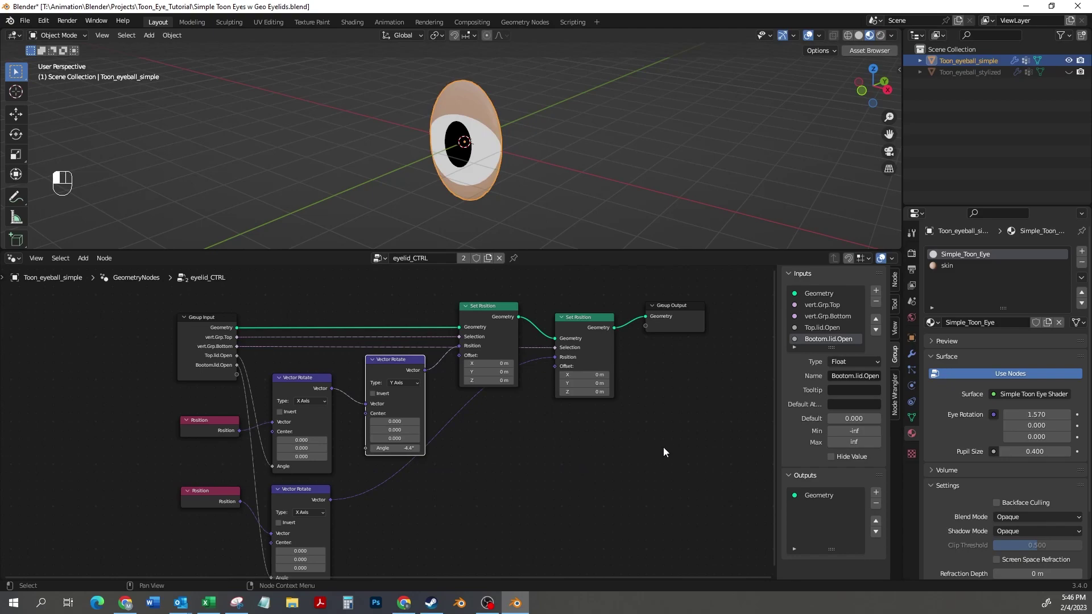
- Add a float group input named Top.lid.angle and connect it to the Angle of the Y Axis Vector Rotate
{"action": "left_click", "coordinate": [911, 354]}
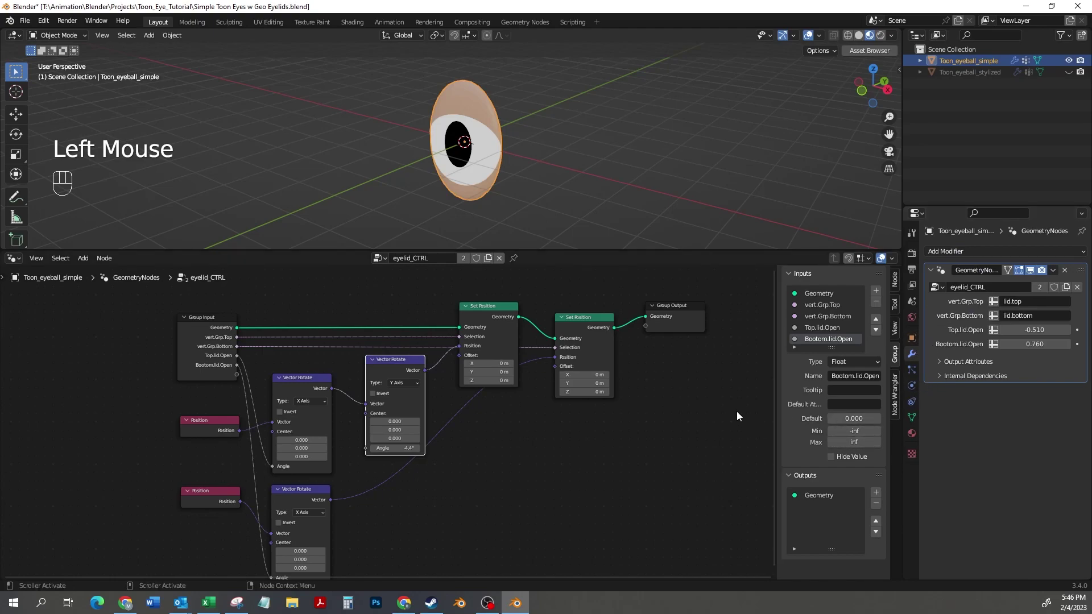
{"action": "left_click", "coordinate": [894, 356]}
{"action": "left_click", "coordinate": [876, 289]}
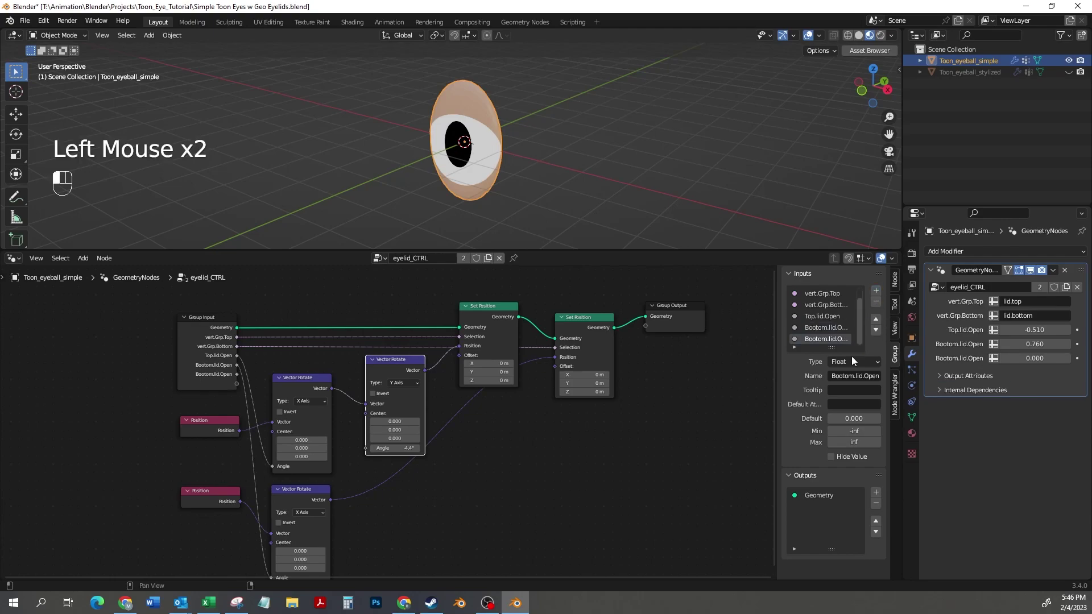
{"action": "double_click", "coordinate": [822, 339]}
{"action": "type", "text": "Top.lid."}
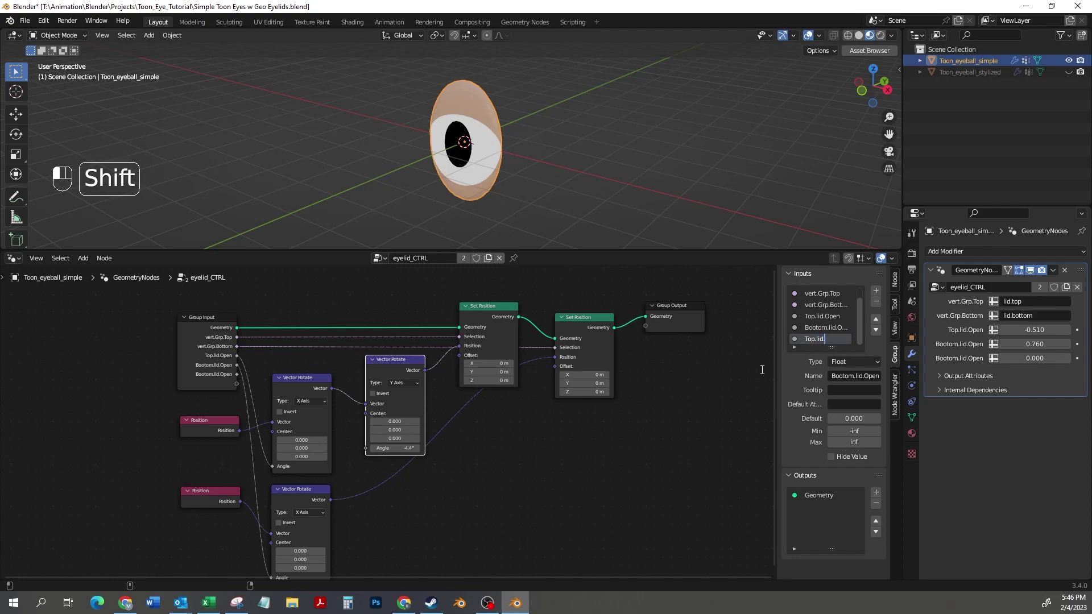
{"action": "type", "text": "angle"}
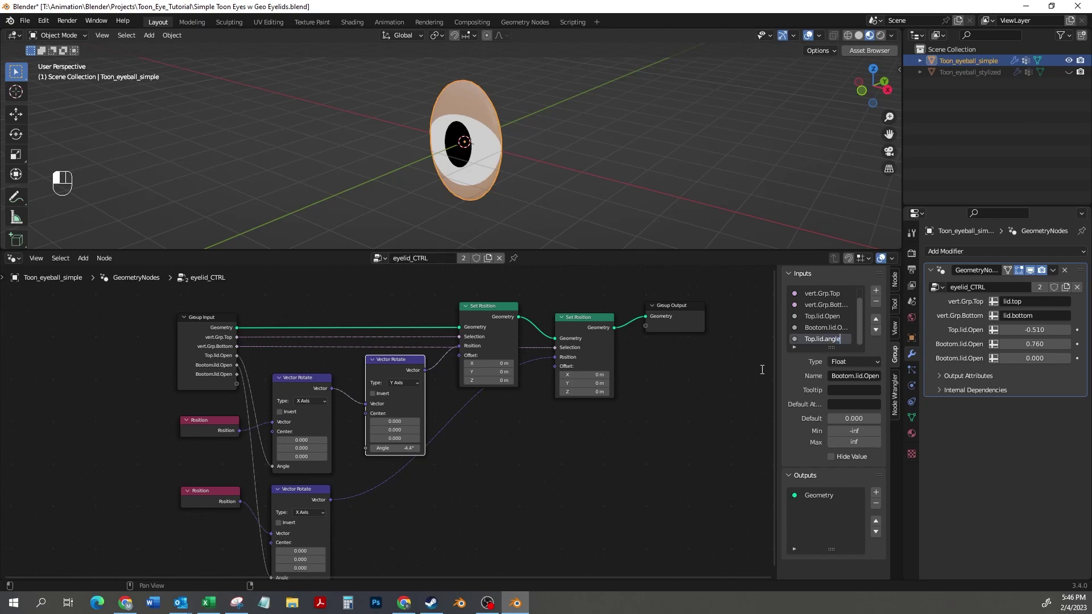
{"action": "key", "text": "Return"}
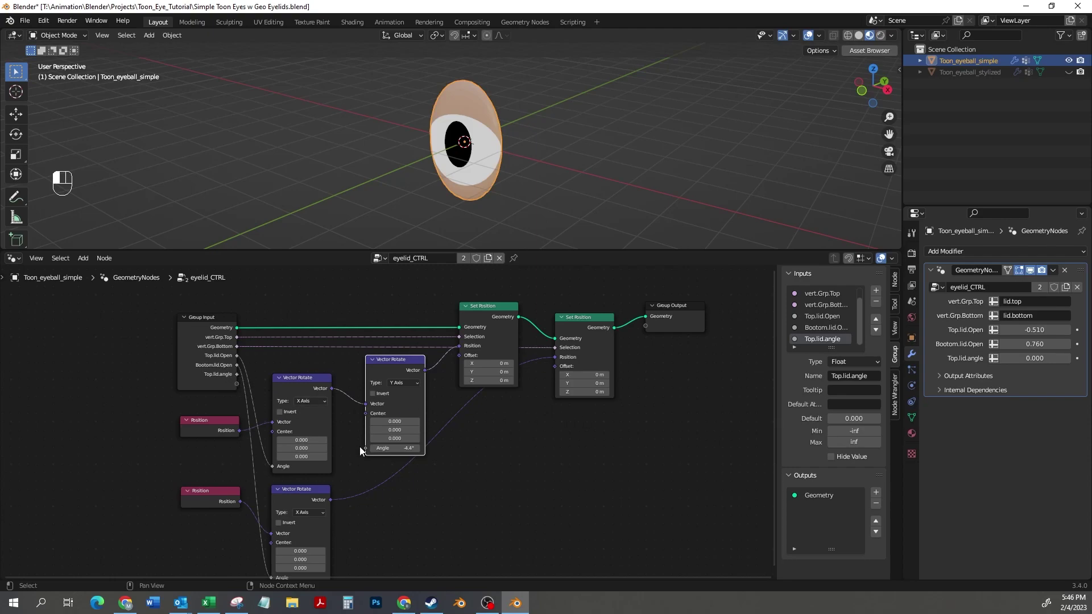
{"action": "left_click_drag", "start_coordinate": [237, 374], "coordinate": [365, 448]}
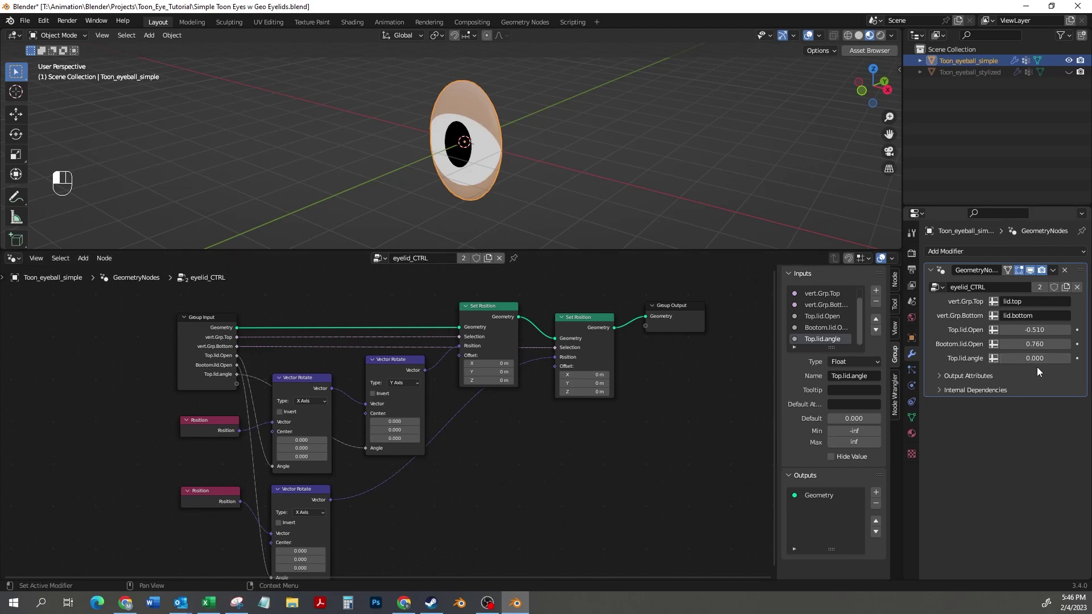
- Set the modifier's Top.lid.angle value to 0.240 and rename that group input Top.lid.Angle
{"action": "left_click_drag", "start_coordinate": [1035, 358], "coordinate": [1055, 358]}
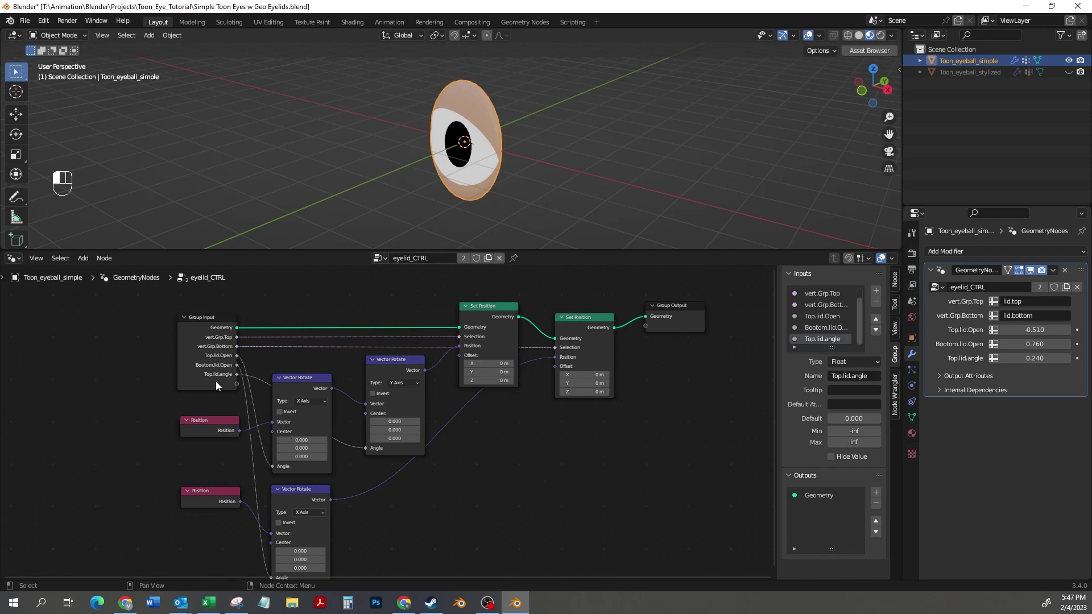
{"action": "left_click", "coordinate": [854, 377]}
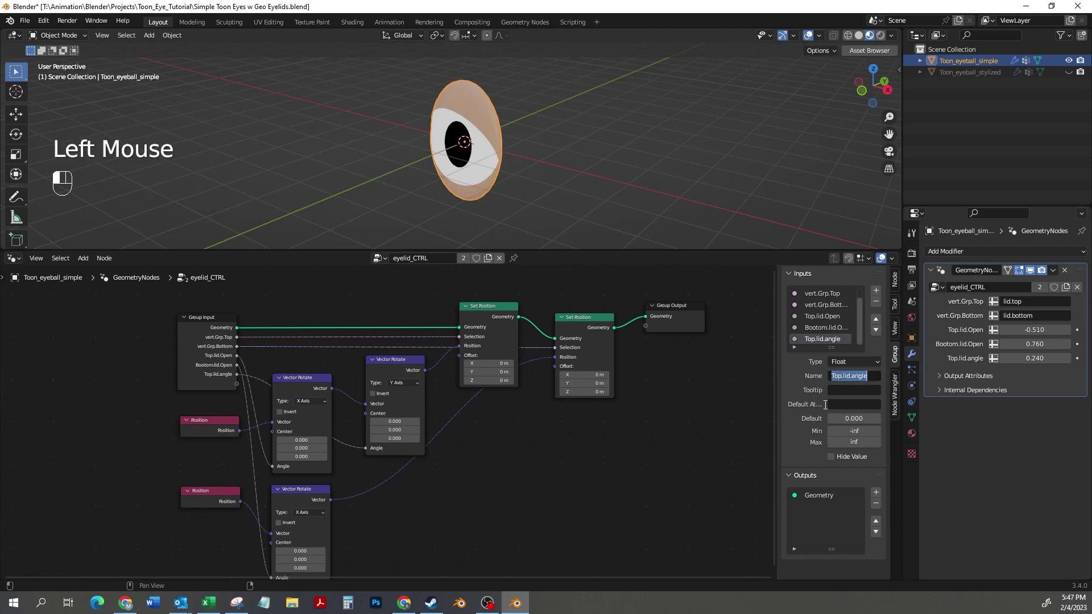
{"action": "key", "text": "Left"}
{"action": "key", "text": "Left"}
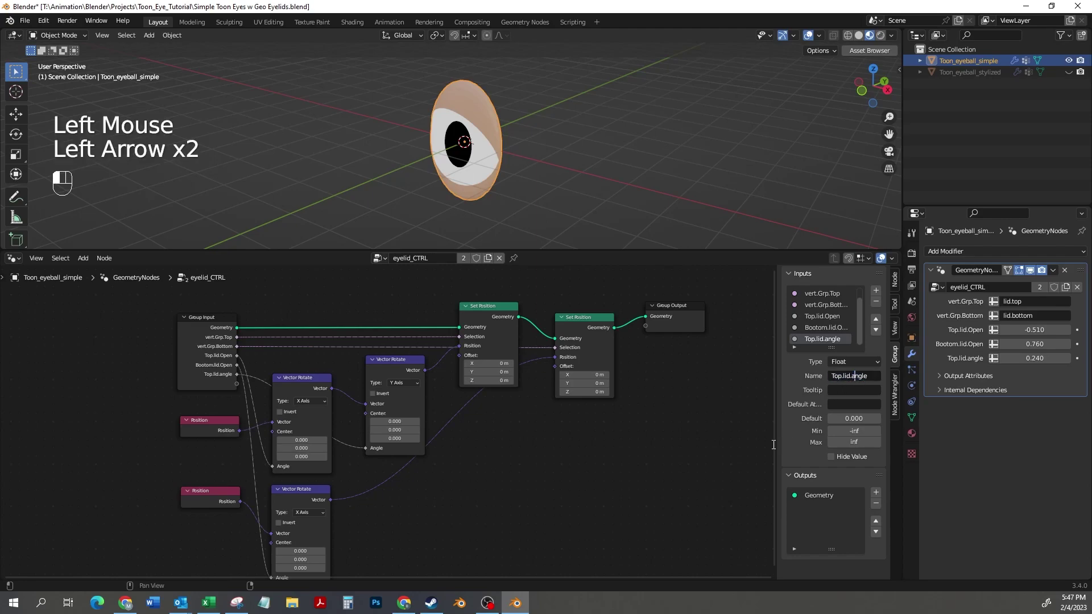
{"action": "key", "text": "BackSpace"}
{"action": "type", "text": "A"}
{"action": "key", "text": "Return"}
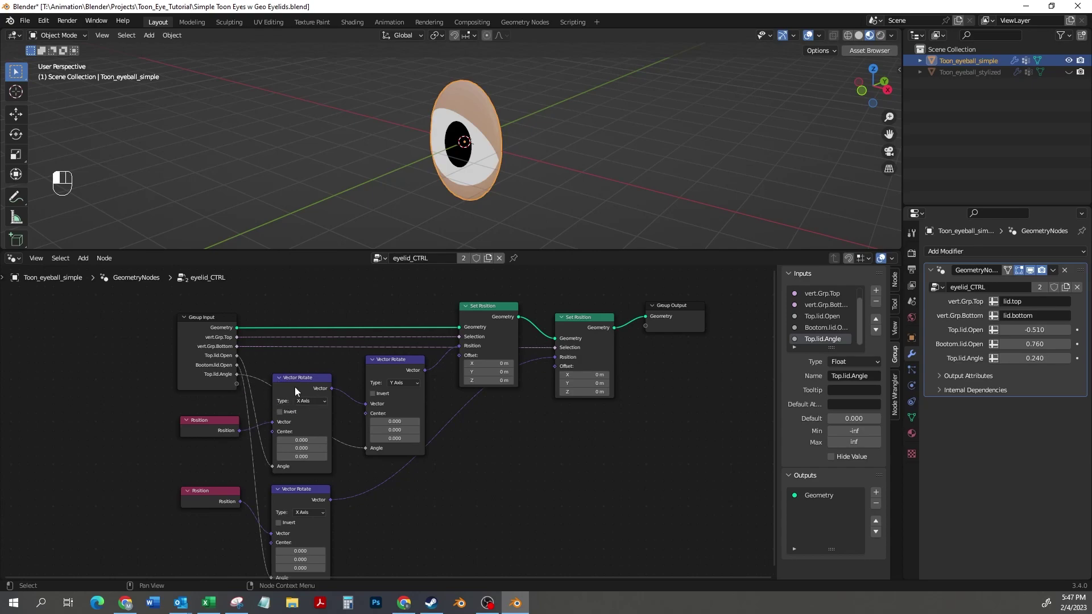
- Label the upper X Axis Vector Rotate node "Top Lid Open"
{"action": "left_click", "coordinate": [305, 375]}
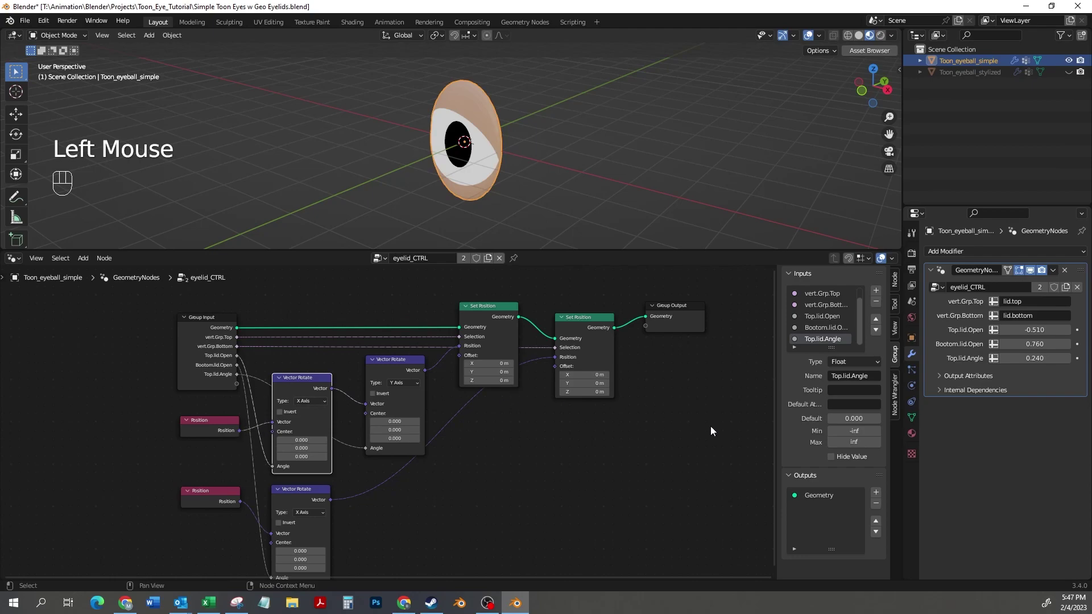
{"action": "left_click", "coordinate": [895, 282]}
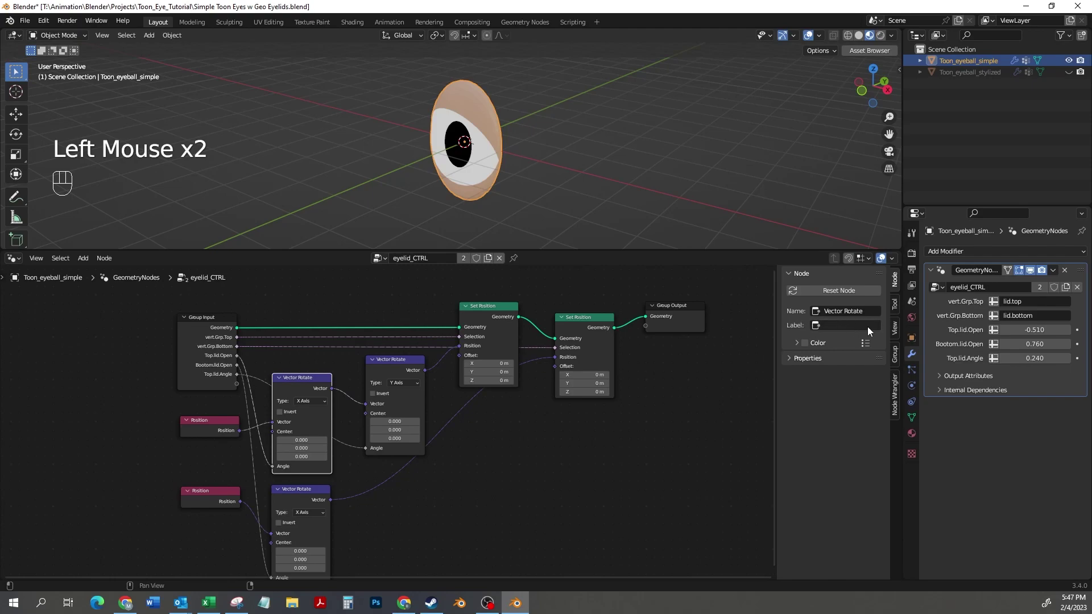
{"action": "left_click", "coordinate": [827, 324]}
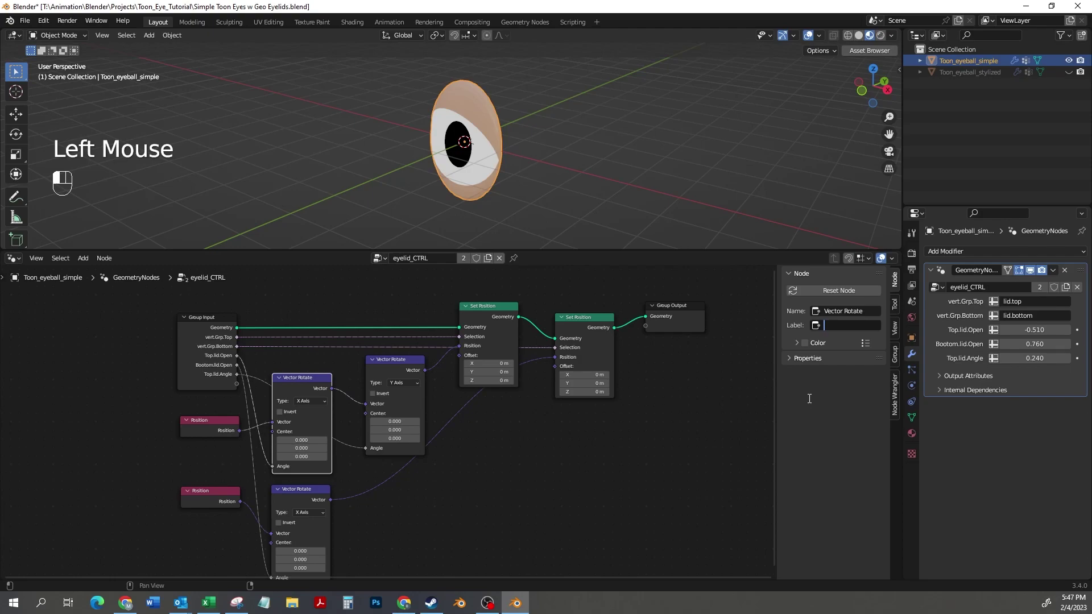
{"action": "type", "text": "Top Lid OPen"}
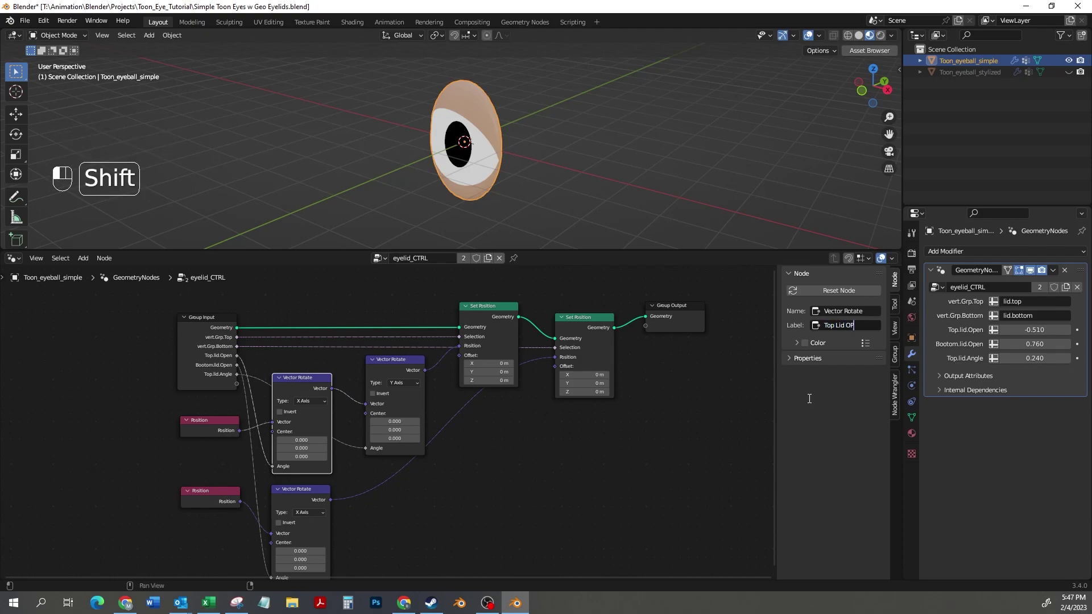
{"action": "key", "text": "BackSpace"}
{"action": "key", "text": "BackSpace"}
{"action": "type", "text": "en"}
{"action": "key", "text": "Return"}
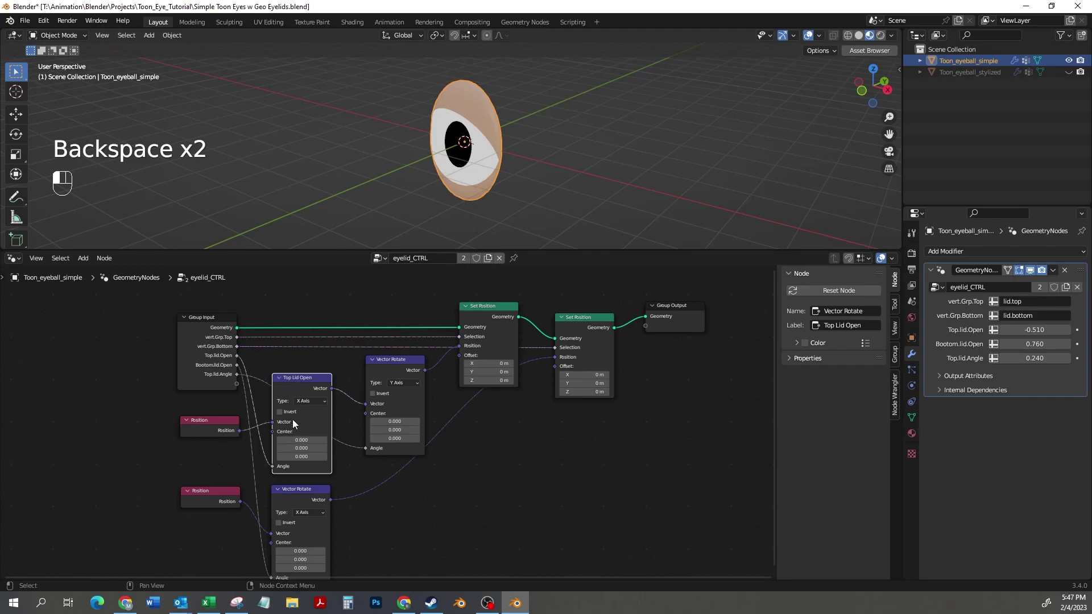
- Label the Y Axis Vector Rotate node "Top Lid Angle"
{"action": "left_click", "coordinate": [389, 358]}
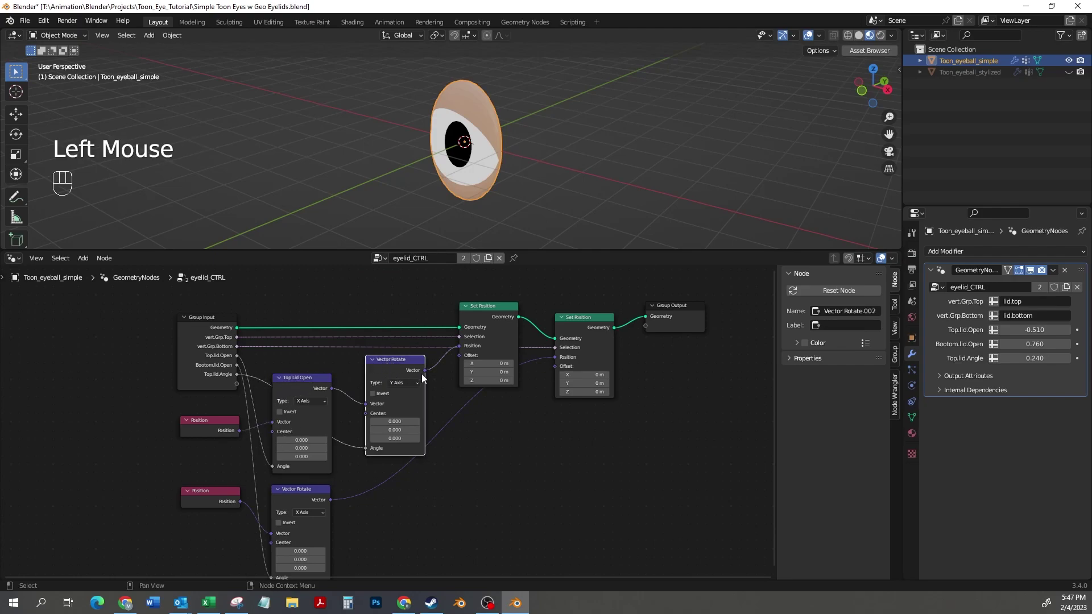
{"action": "double_click", "coordinate": [833, 325]}
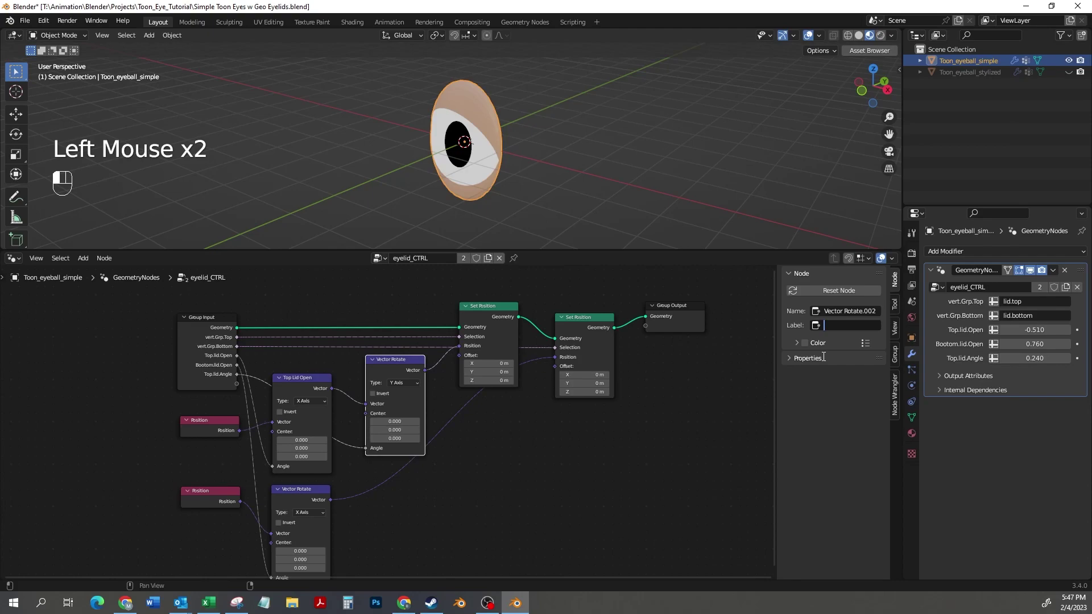
{"action": "type", "text": "Top"}
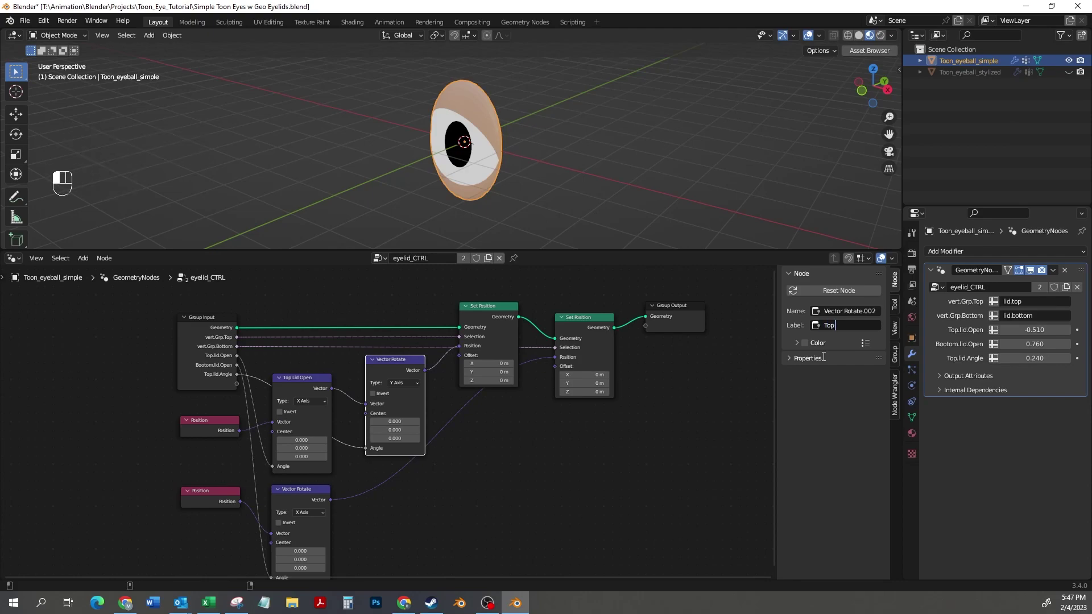
{"action": "type", "text": " Lid Angle"}
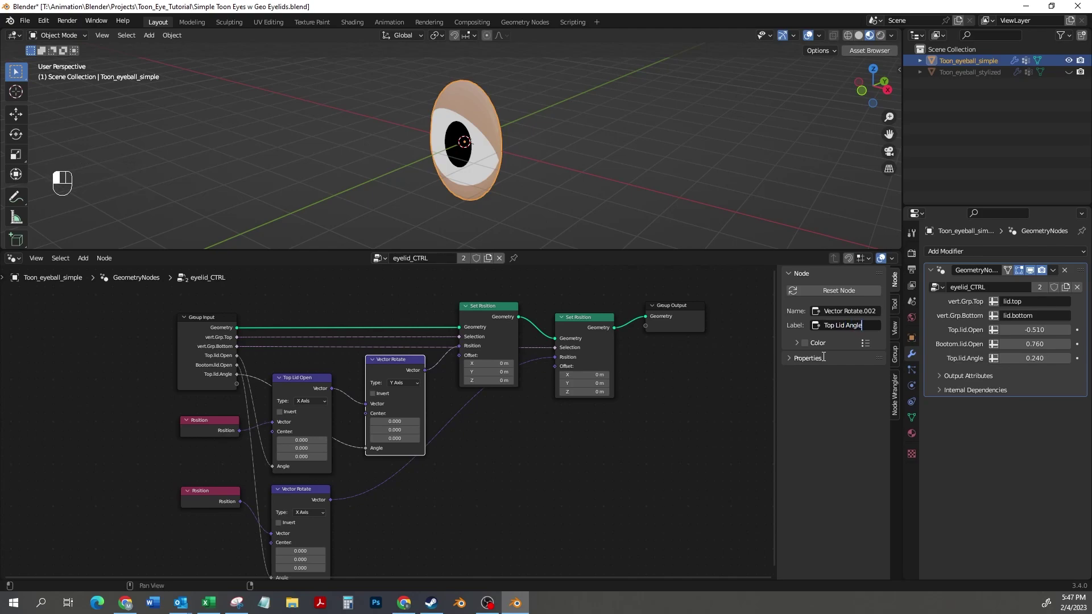
{"action": "key", "text": "Return"}
- Label the lower X Axis Vector Rotate node "Bottom Lid Open"
{"action": "left_click", "coordinate": [294, 488]}
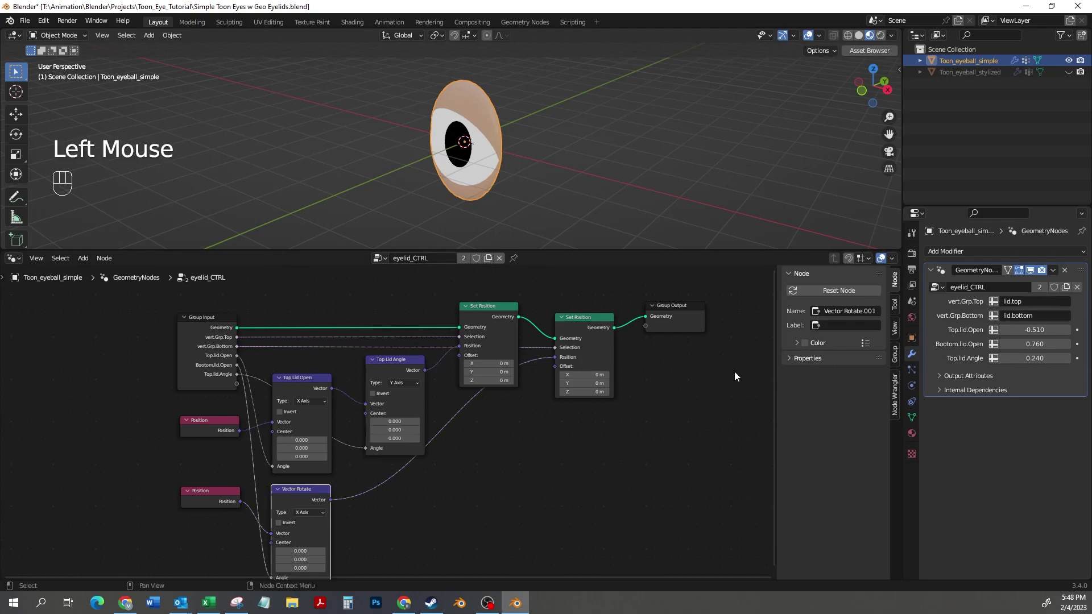
{"action": "double_click", "coordinate": [832, 325]}
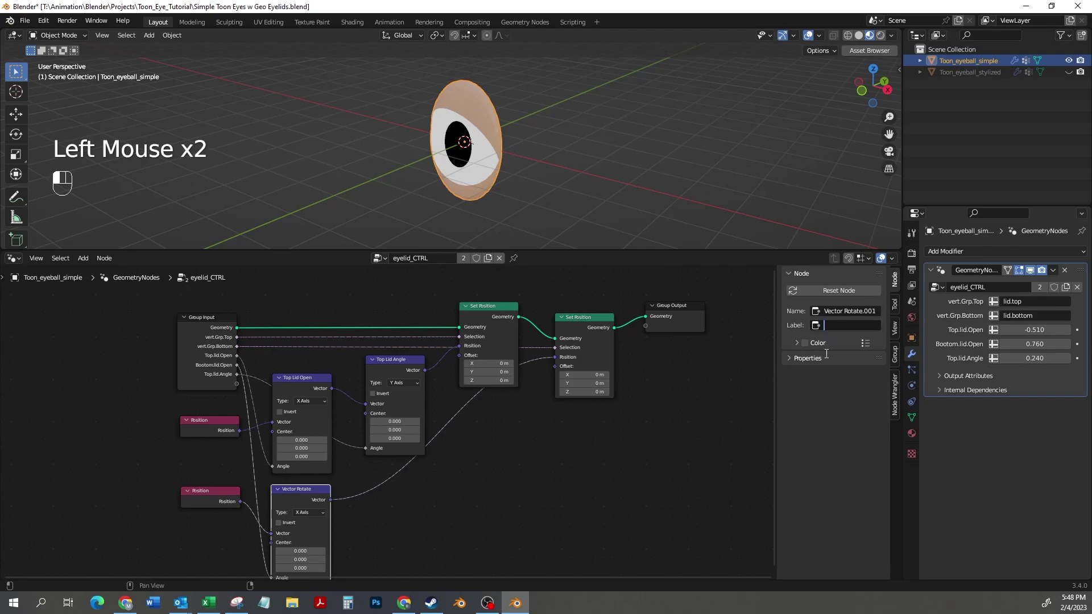
{"action": "type", "text": "Bottom Lid Open"}
{"action": "key", "text": "Return"}
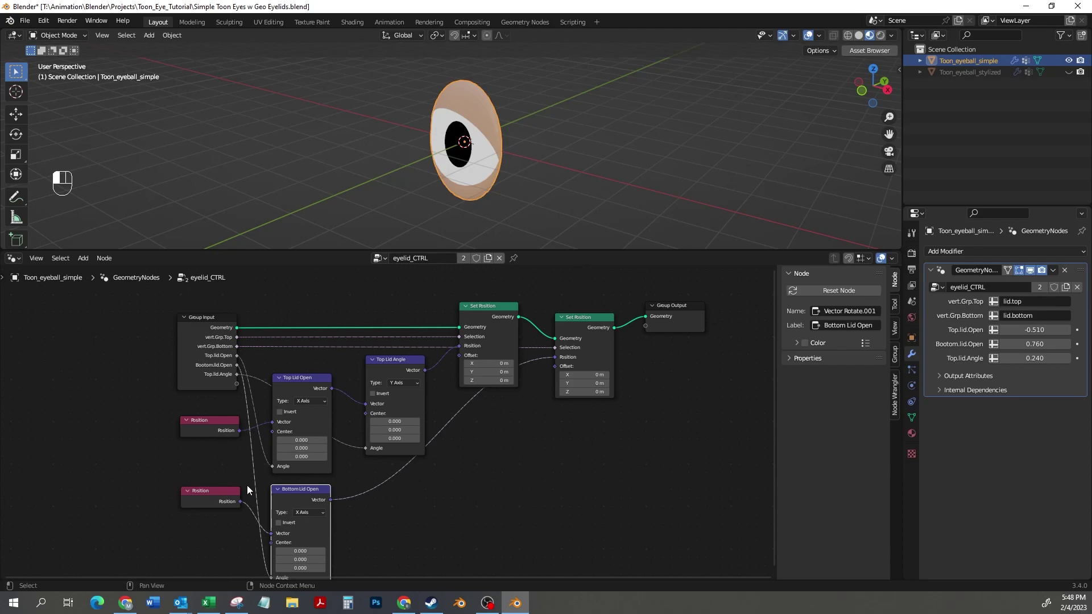
- Align the Top Lid Angle node level with Top Lid Open and move Group Input farther away from the other nodes
{"action": "left_click", "coordinate": [390, 358]}
{"action": "left_click_drag", "start_coordinate": [381, 377], "coordinate": [381, 387]}
{"action": "left_click", "coordinate": [199, 317]}
{"action": "left_click_drag", "start_coordinate": [199, 317], "coordinate": [113, 316]}
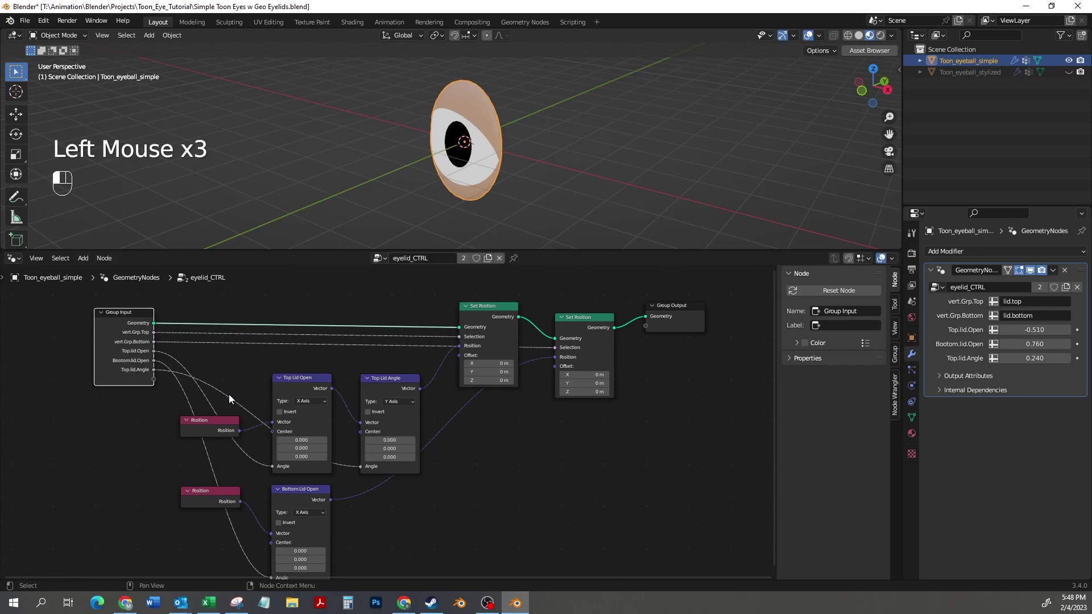
- Join the upper Position, Top Lid Open and Top Lid Angle nodes in a frame labeled "Top Eyelid Controls"
{"action": "left_click_drag", "start_coordinate": [193, 356], "coordinate": [436, 481]}
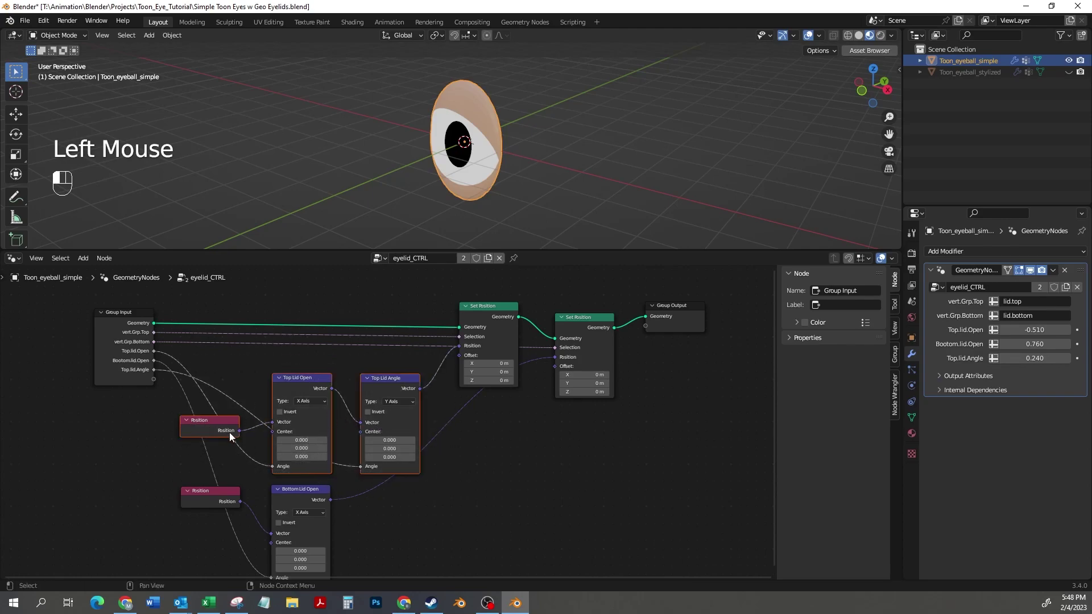
{"action": "key", "text": "ctrl"}
{"action": "key", "text": "ctrl+j"}
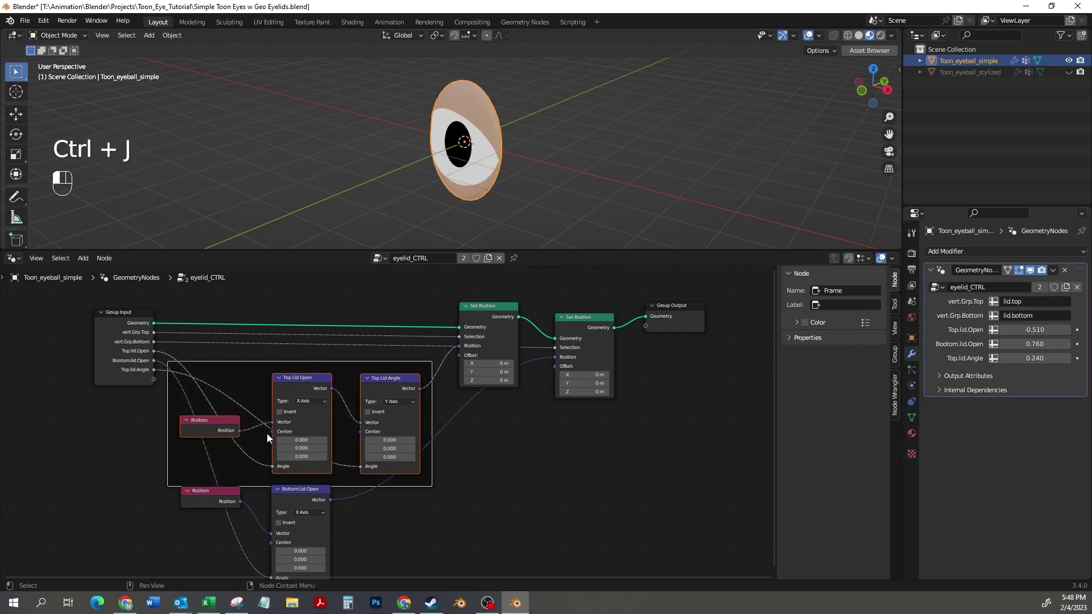
{"action": "left_click", "coordinate": [834, 305]}
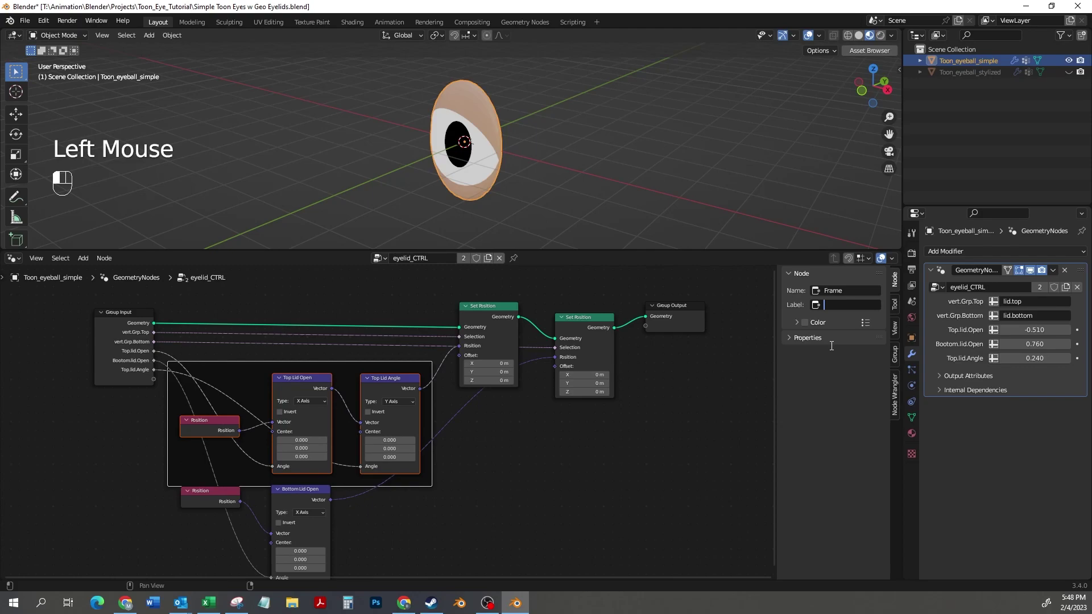
{"action": "type", "text": "Top Eyelid Controls"}
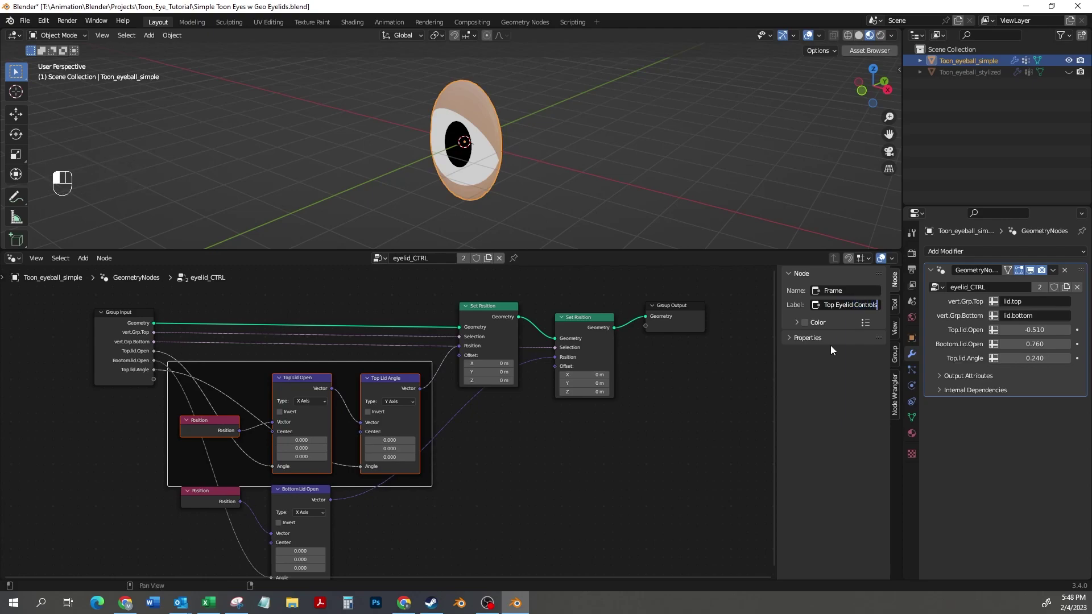
{"action": "key", "text": "Return"}
- Enable a custom color on the Top Eyelid Controls frame and make it teal blue
{"action": "left_click", "coordinate": [804, 322]}
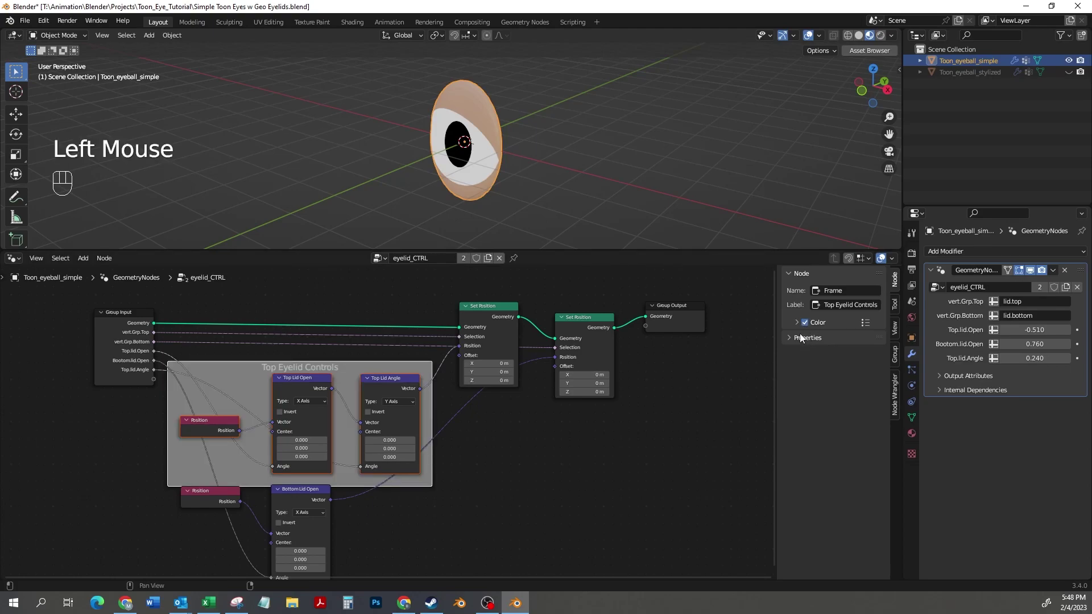
{"action": "left_click", "coordinate": [796, 323]}
{"action": "left_click", "coordinate": [812, 340]}
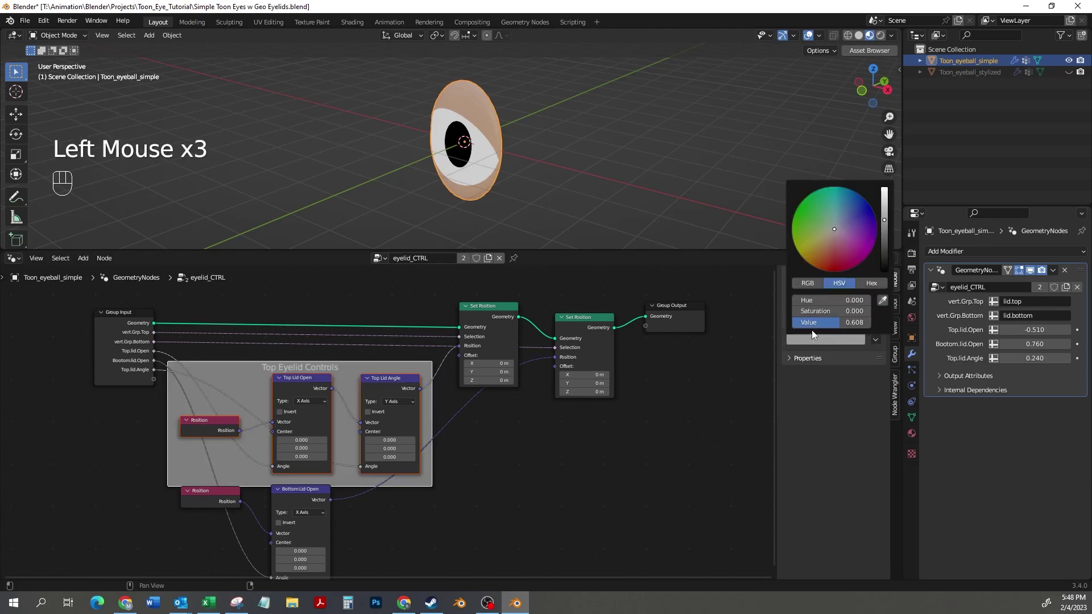
{"action": "left_click_drag", "start_coordinate": [834, 243], "coordinate": [838, 213]}
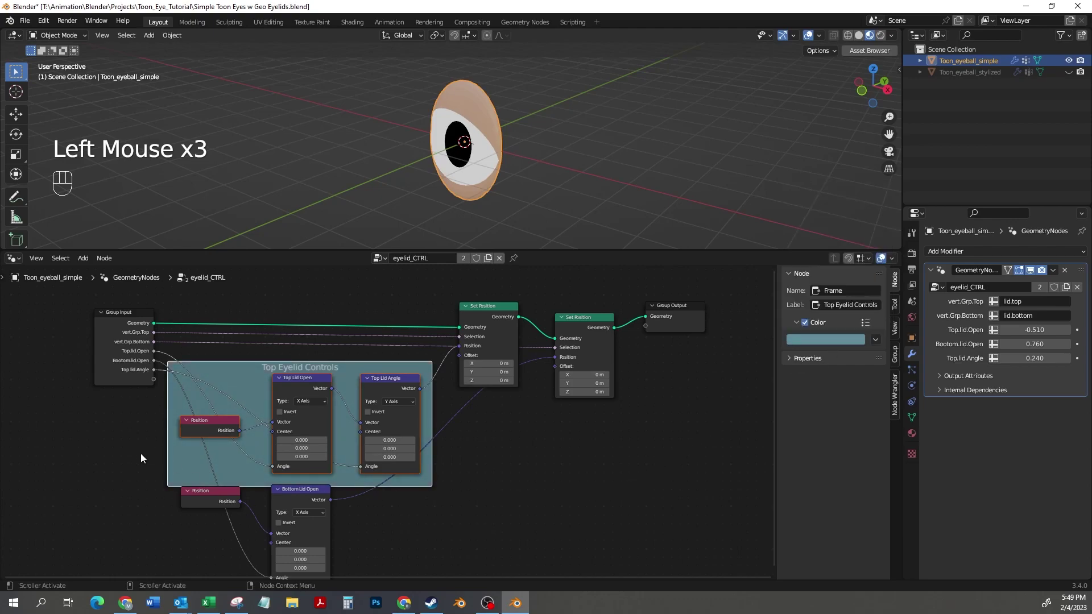
- Place the lower Position and Bottom Lid Open nodes clear below the Top Eyelid Controls frame and join them in their own frame
{"action": "middle_click_drag", "start_coordinate": [136, 462], "coordinate": [113, 449], "text": "ctrl"}
{"action": "middle_click_drag", "start_coordinate": [211, 416], "coordinate": [245, 453], "text": "shift"}
{"action": "left_click_drag", "start_coordinate": [319, 455], "coordinate": [320, 472]}
{"action": "left_click_drag", "start_coordinate": [231, 456], "coordinate": [412, 569]}
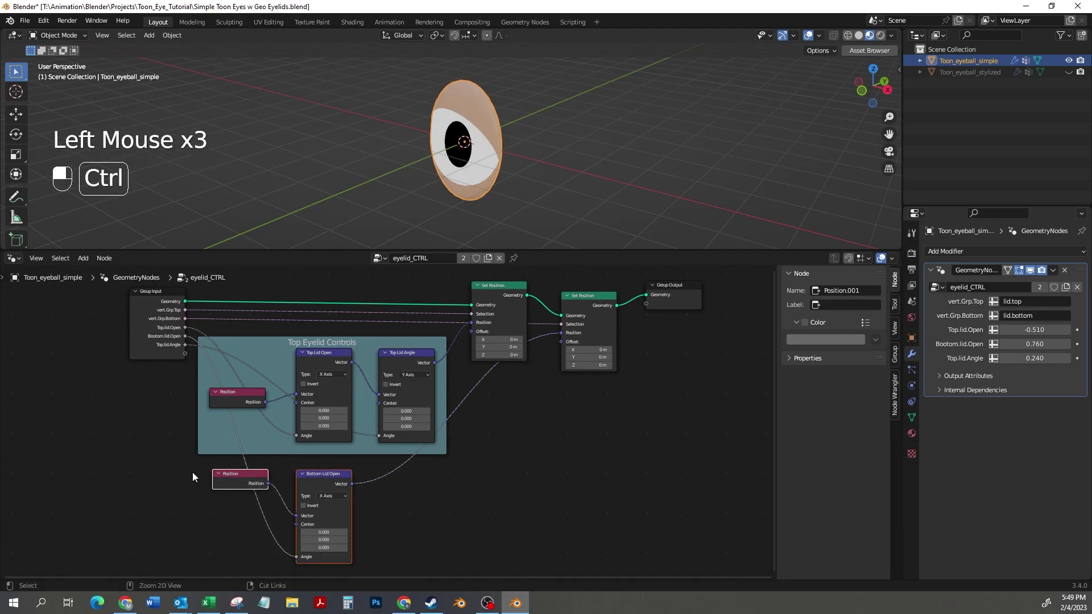
{"action": "key", "text": "ctrl+j"}
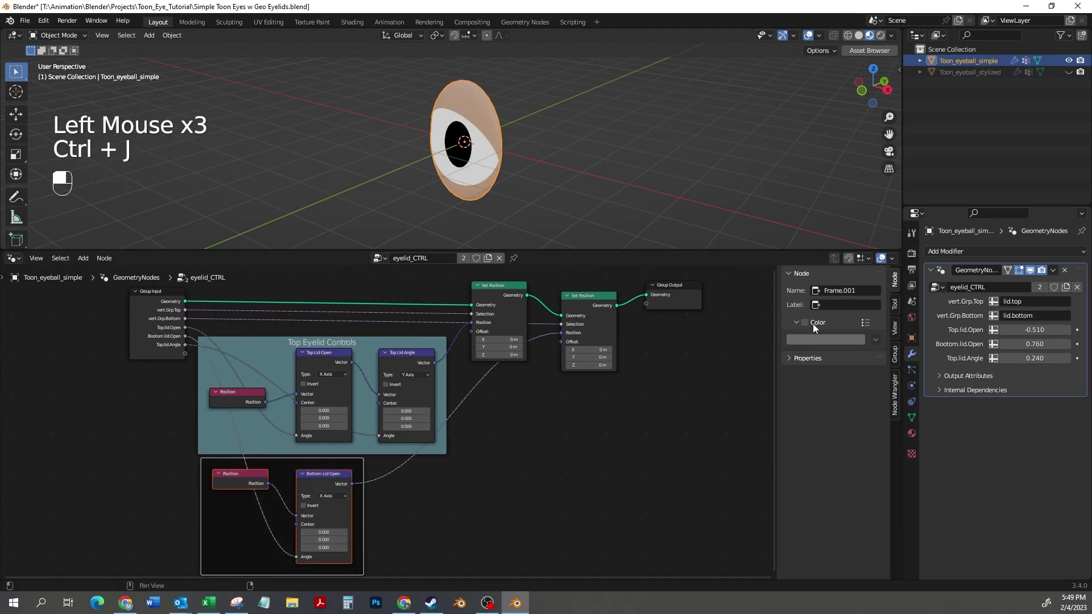
- Label the new lower frame "Bottom Eyelid Controls"
{"action": "left_click", "coordinate": [831, 304]}
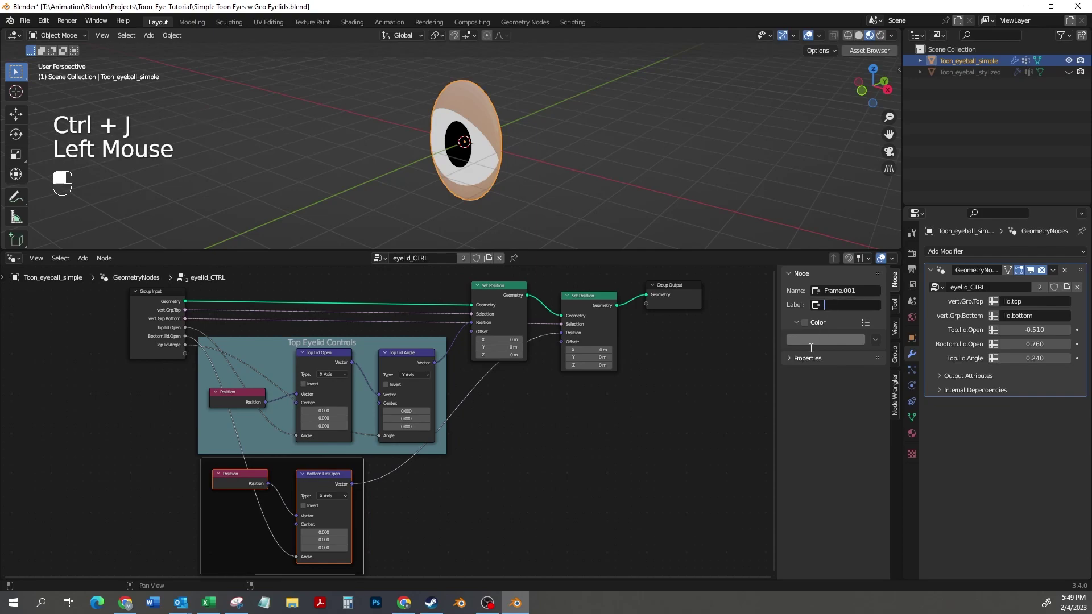
{"action": "type", "text": "Bottom E"}
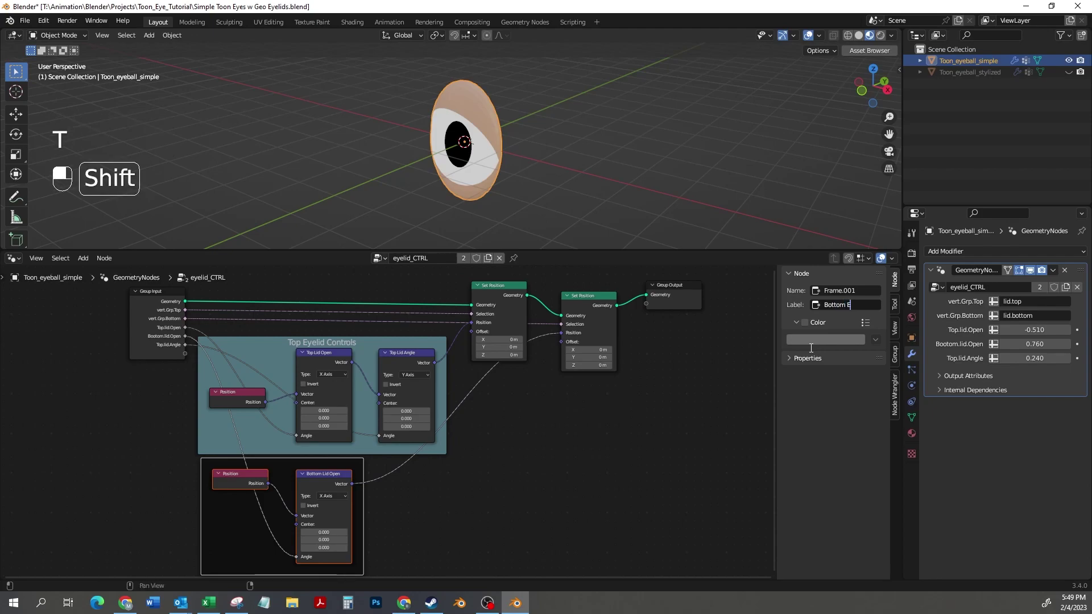
{"action": "type", "text": "yelid Contorls"}
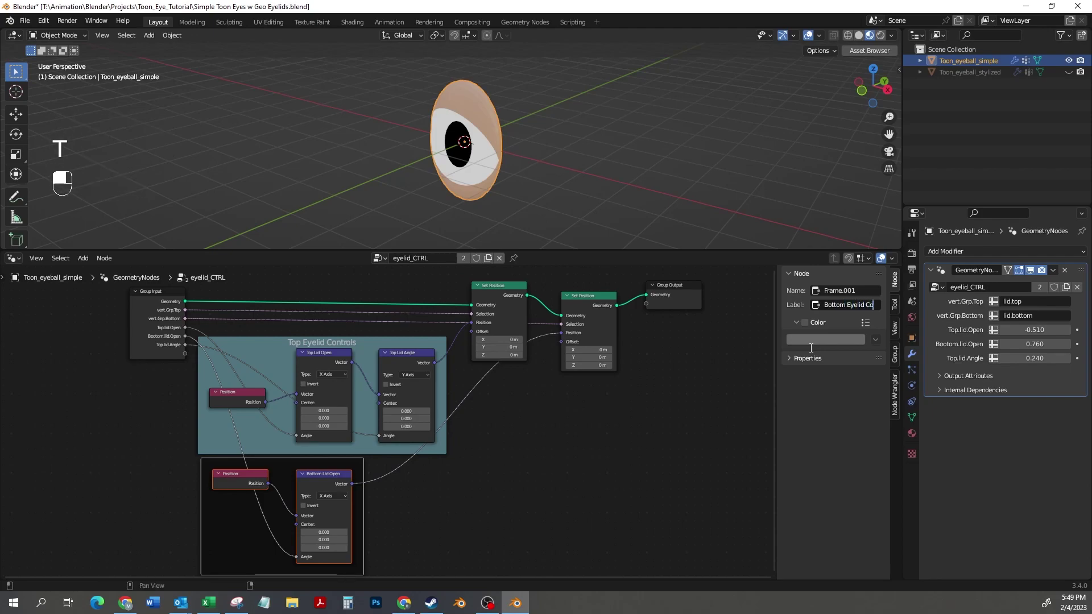
{"action": "key", "text": "BackSpace"}
{"action": "key", "text": "BackSpace"}
{"action": "key", "text": "BackSpace"}
{"action": "key", "text": "BackSpace"}
{"action": "type", "text": "rols"}
{"action": "key", "text": "Return"}
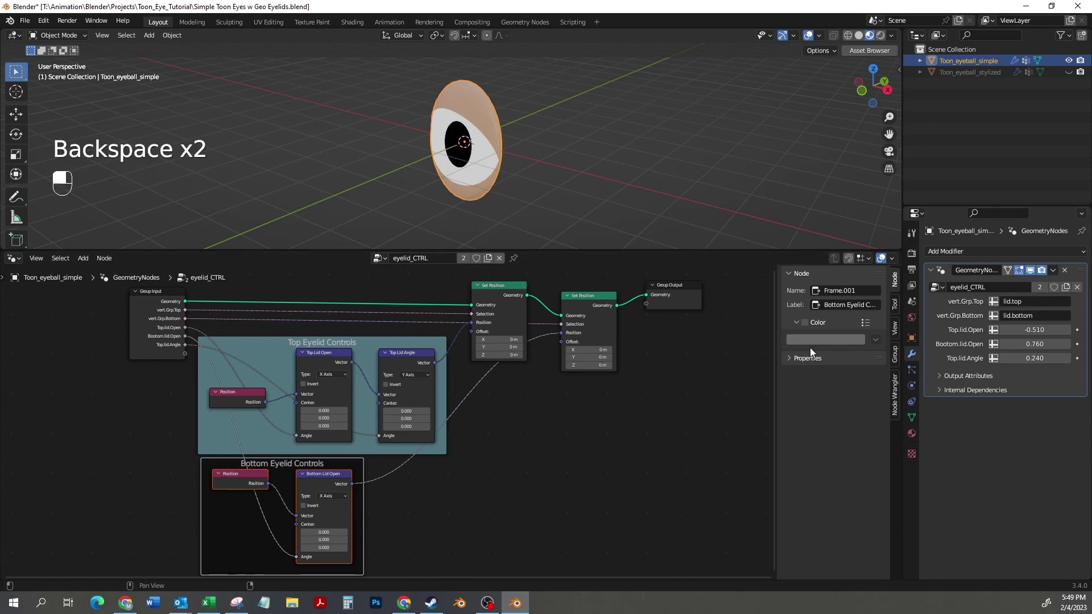
- Enable a custom color on the Bottom Eyelid Controls frame and make it green
{"action": "left_click", "coordinate": [805, 323]}
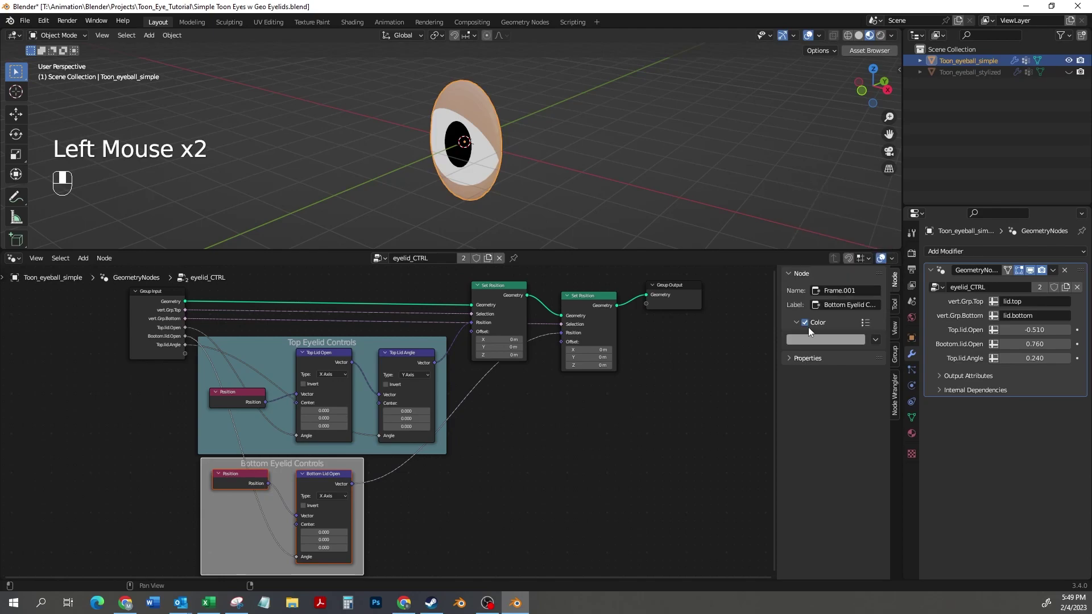
{"action": "left_click", "coordinate": [804, 339]}
{"action": "left_click_drag", "start_coordinate": [824, 236], "coordinate": [813, 227]}
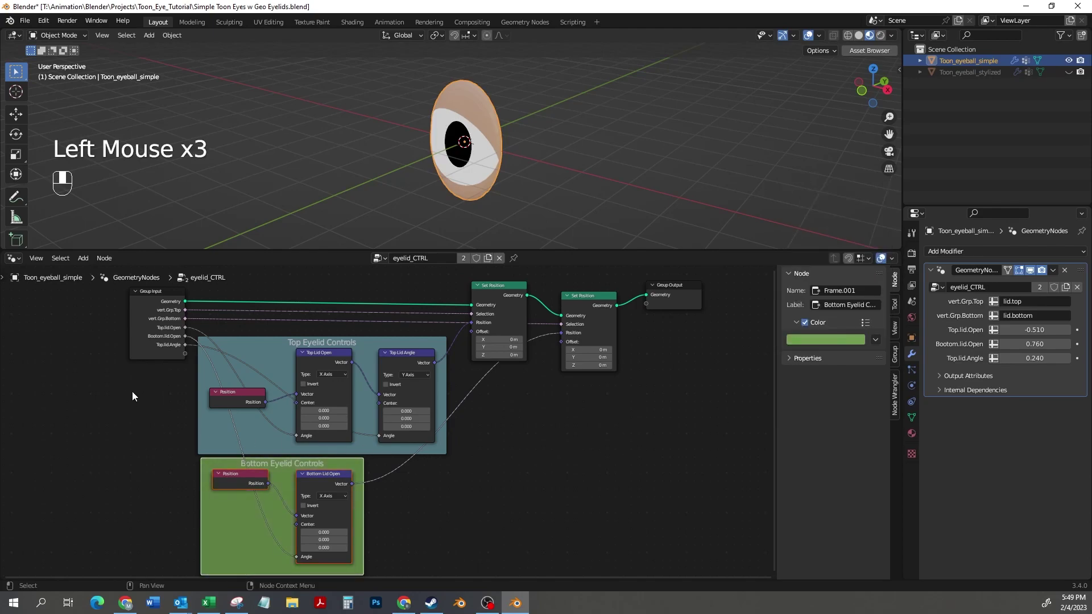
- Adjust the modifier's lid inputs to Top.lid.Open -0.760, Bootom.lid.Open 0.800 and Top.lid.Angle -0.080
{"action": "middle_click_drag", "start_coordinate": [120, 397], "coordinate": [197, 388], "text": "ctrl"}
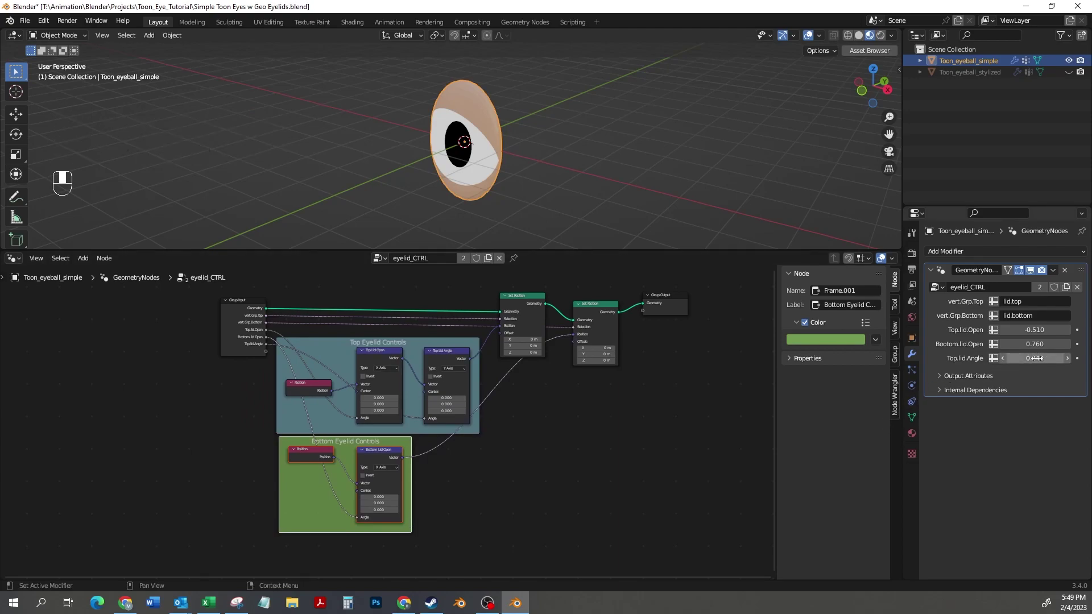
{"action": "mouse_move", "coordinate": [1031, 358]}
{"action": "left_mouse_down"}
{"action": "mouse_move", "coordinate": [1050, 361]}
{"action": "mouse_move", "coordinate": [1030, 369]}
{"action": "mouse_move", "coordinate": [1045, 376]}
{"action": "mouse_move", "coordinate": [1027, 376]}
{"action": "left_mouse_up"}
{"action": "mouse_move", "coordinate": [1034, 330]}
{"action": "left_mouse_down"}
{"action": "mouse_move", "coordinate": [1045, 331]}
{"action": "mouse_move", "coordinate": [1025, 332]}
{"action": "mouse_move", "coordinate": [1021, 345]}
{"action": "mouse_move", "coordinate": [1046, 345]}
{"action": "left_mouse_up"}
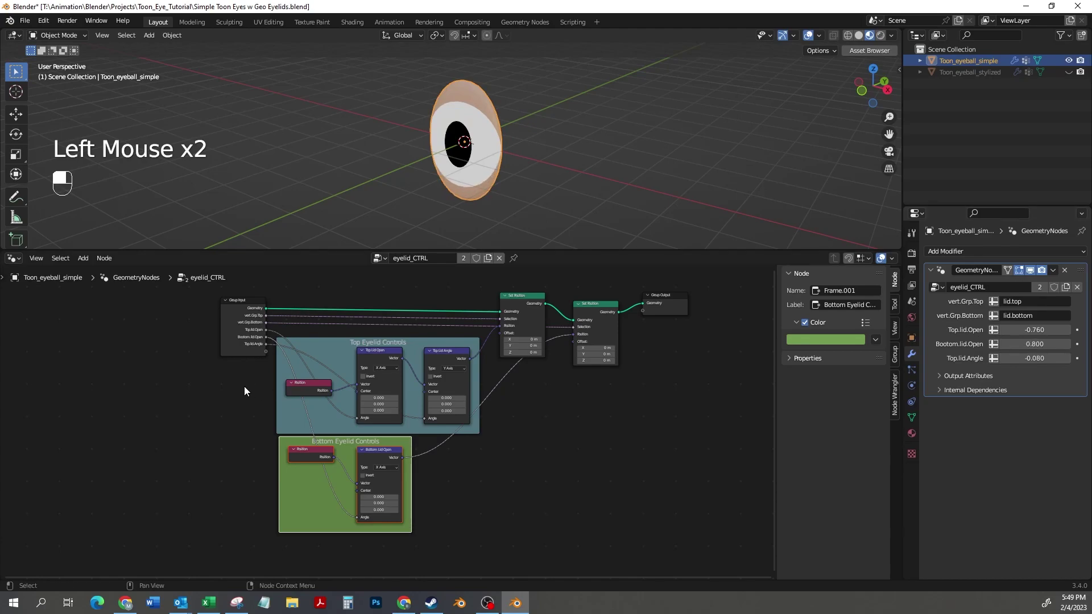